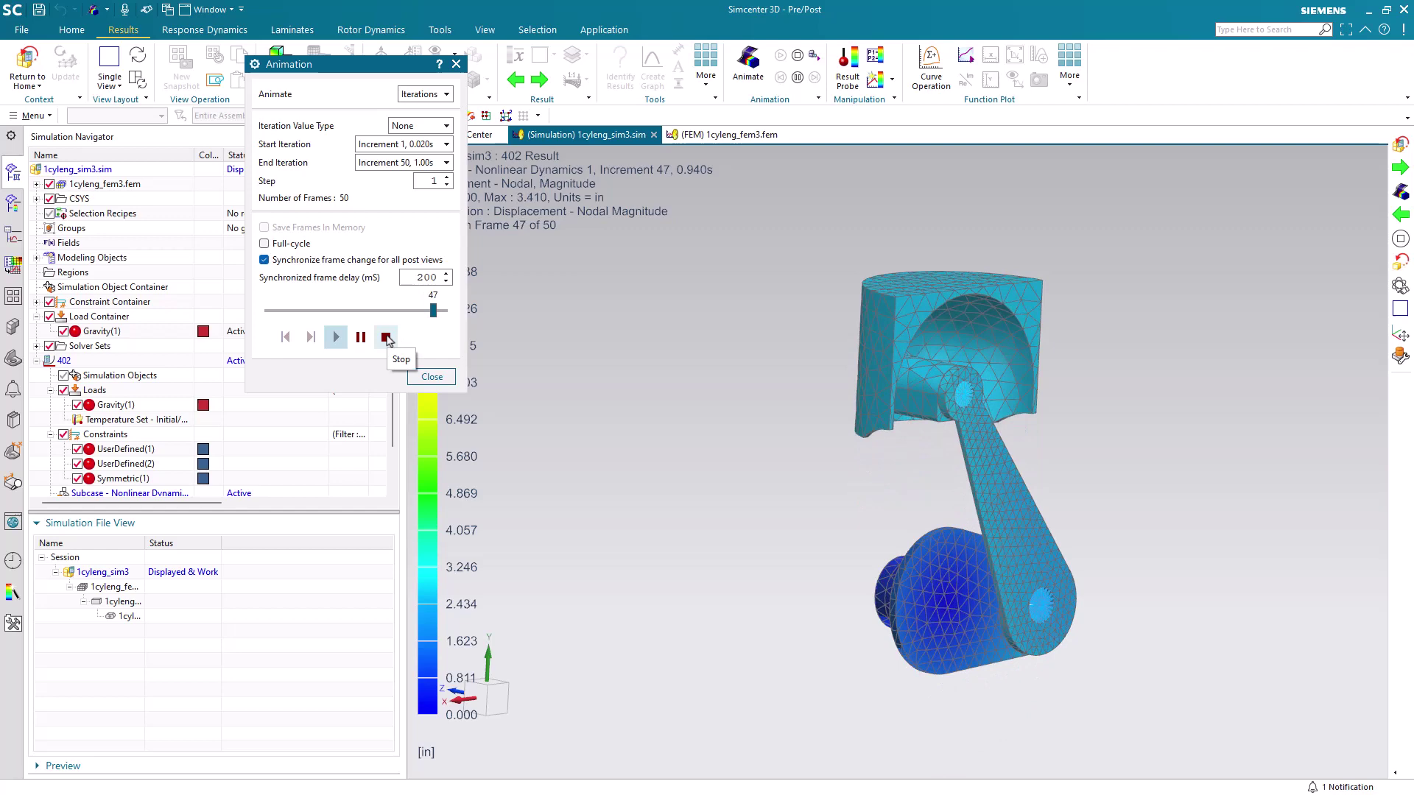
- Stop the displacement animation, close its settings and return from the results to the simulation model
click(386, 337)
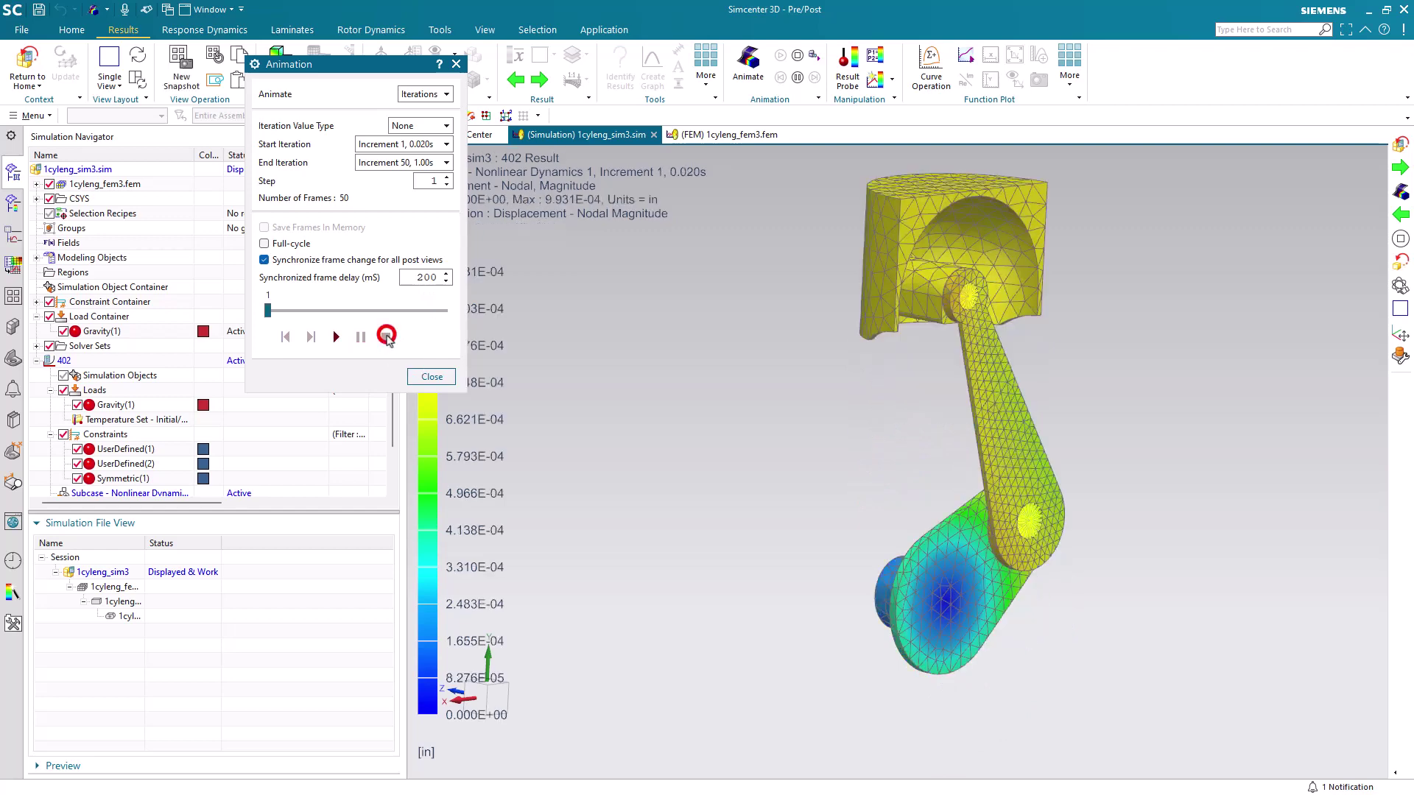
click(420, 378)
click(28, 66)
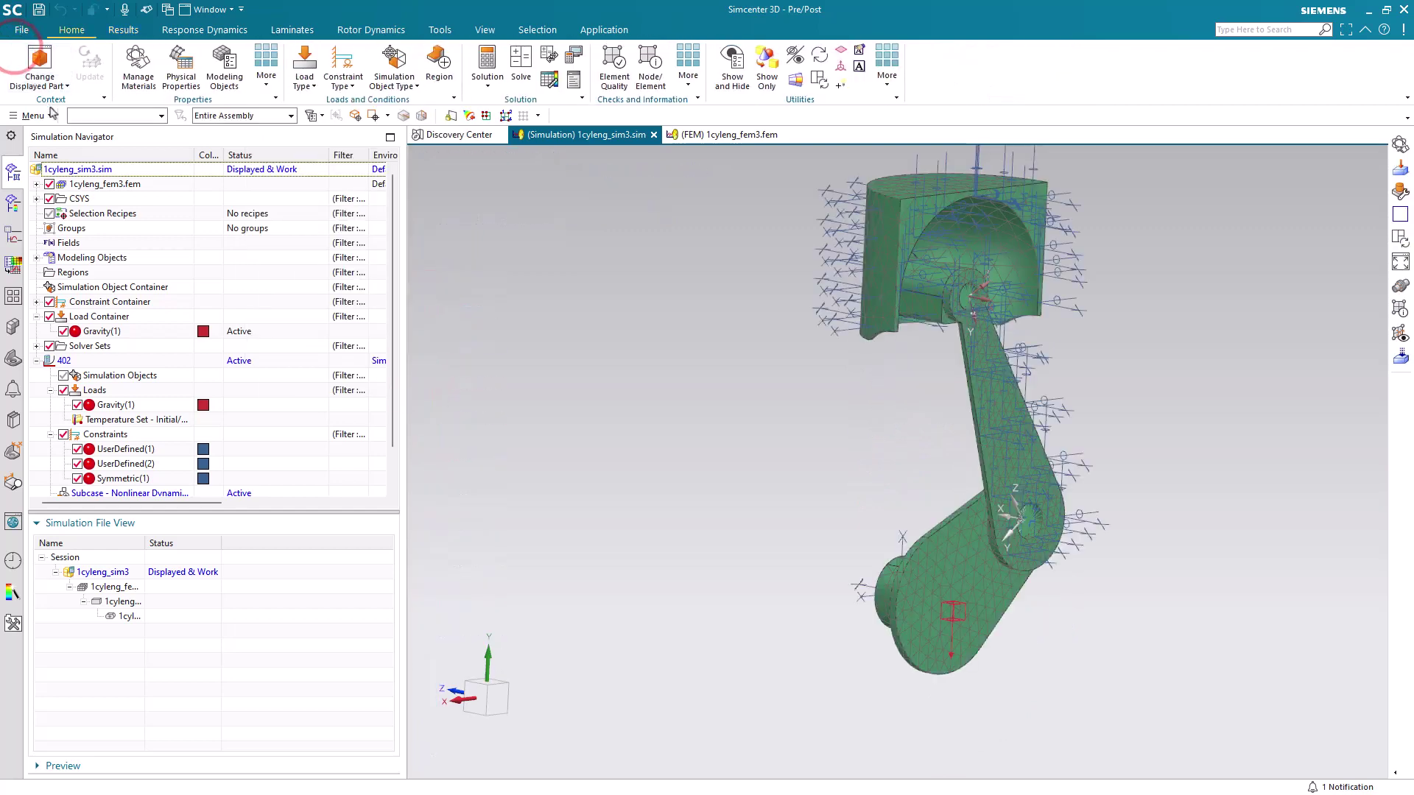
- Create a Simcenter Nastran structural solution named 402s in 1cyleng_sim3 with solution type SOL 402 Multi-Step Nonlinear Kinematics
right_click(86, 171)
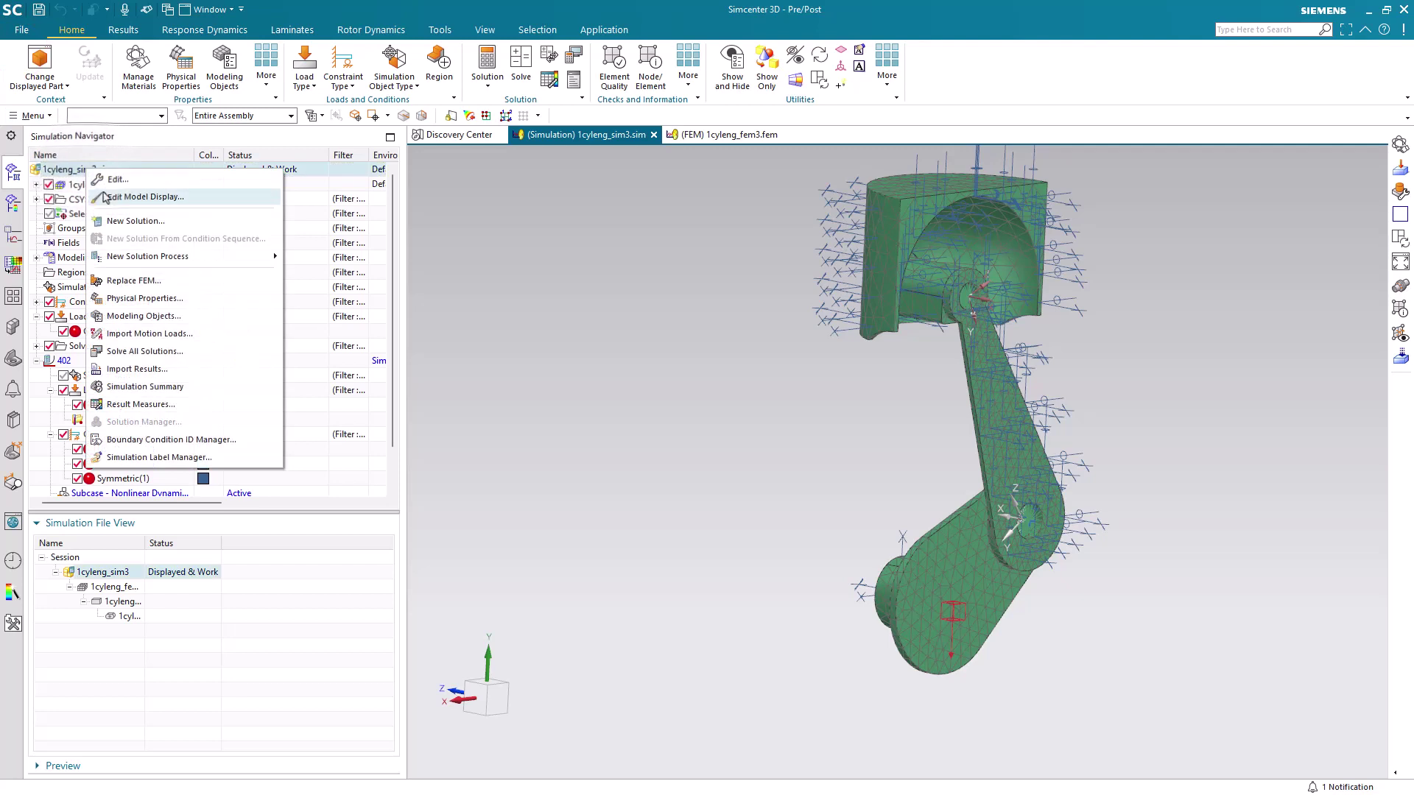
click(131, 223)
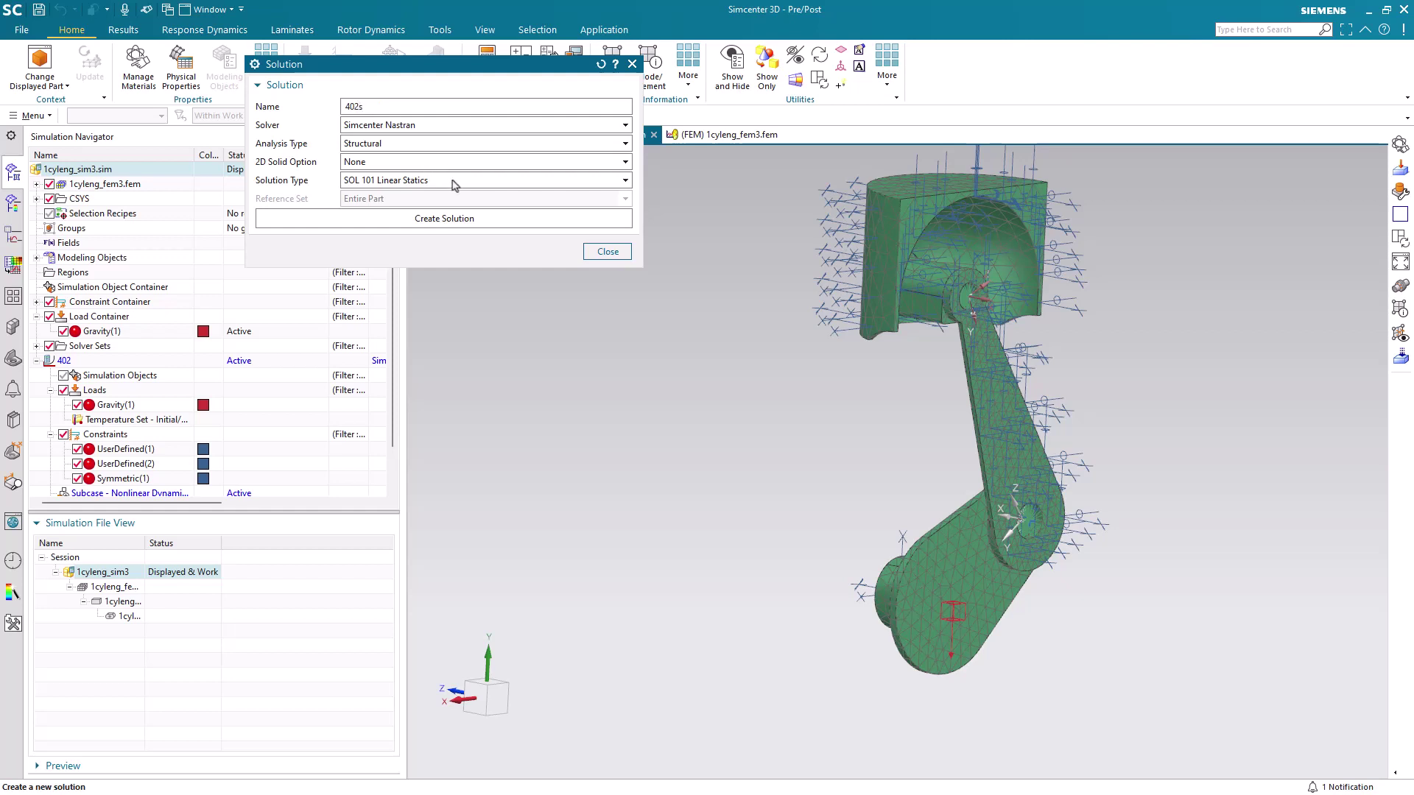
click(454, 181)
drag(625, 242, 627, 333)
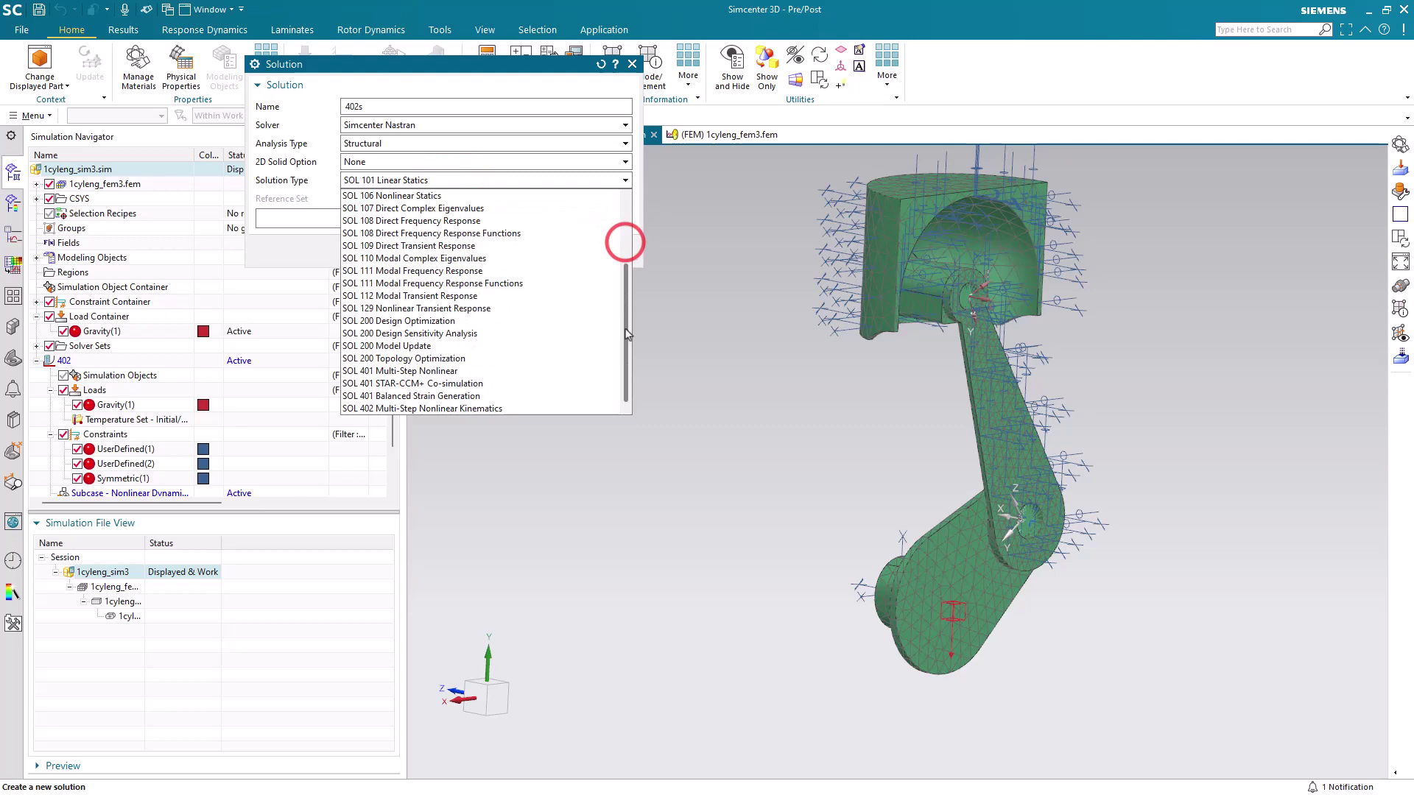
click(530, 408)
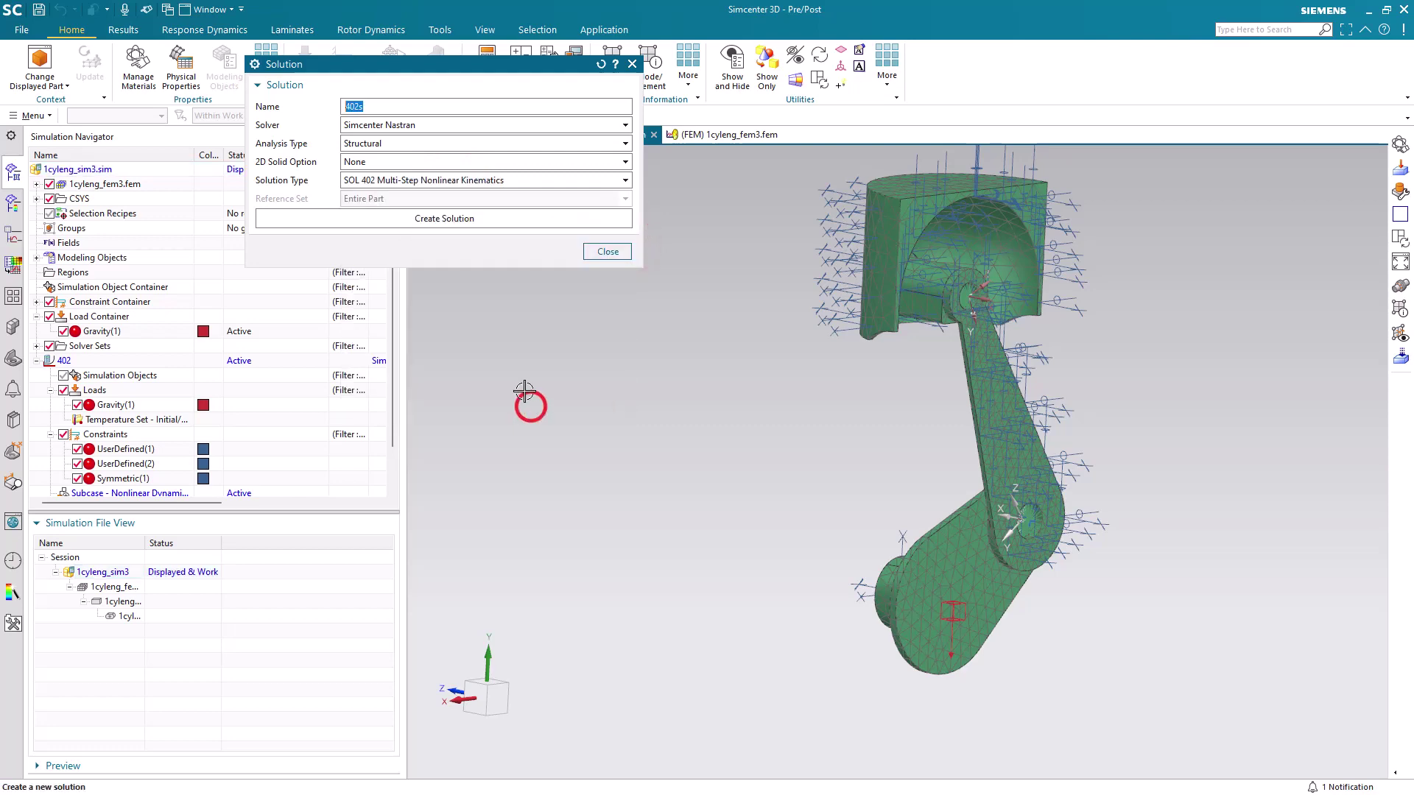
click(488, 218)
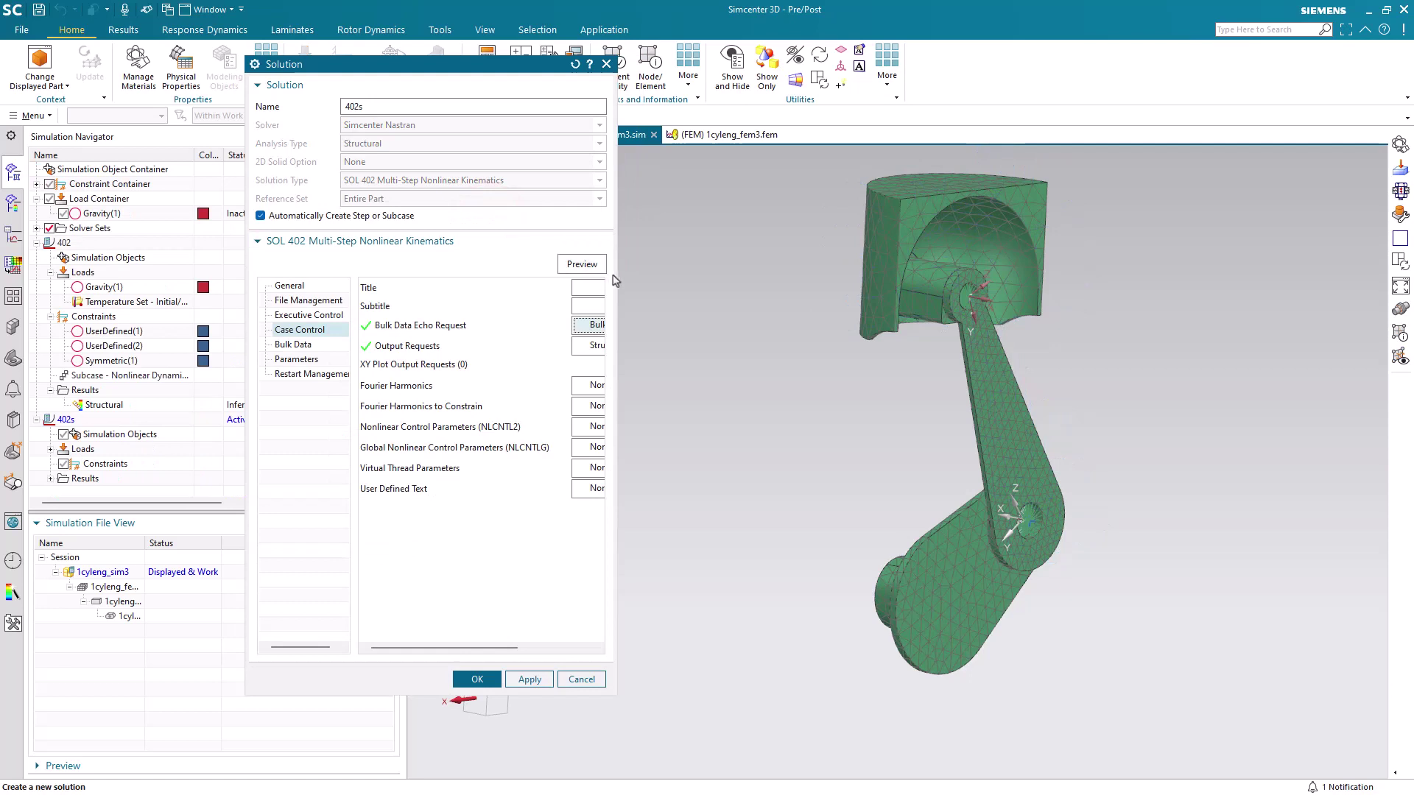
- Review the Joint Result settings in solution 402s's structural output requests, keep Force set to FORCE, and accept them
drag(616, 276, 801, 278)
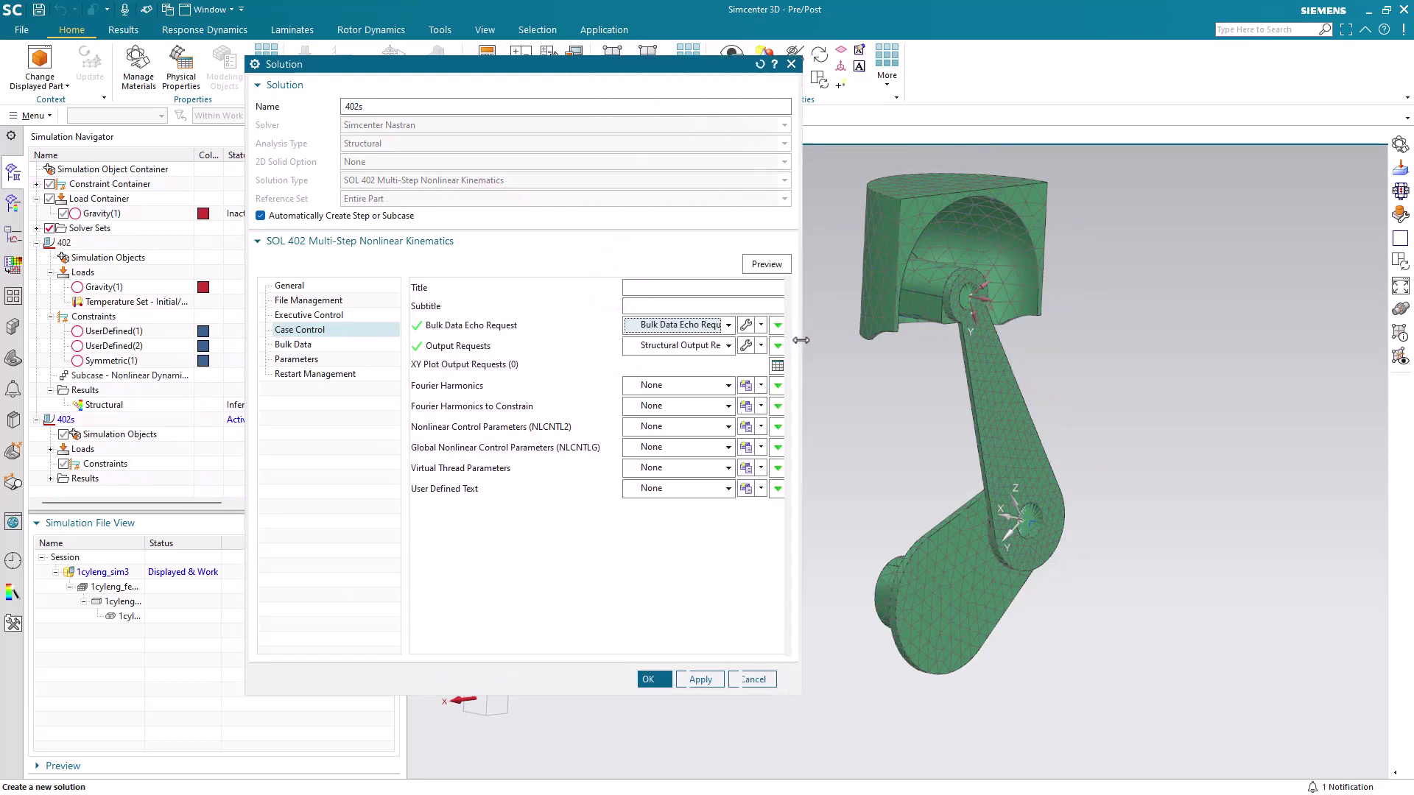
click(748, 346)
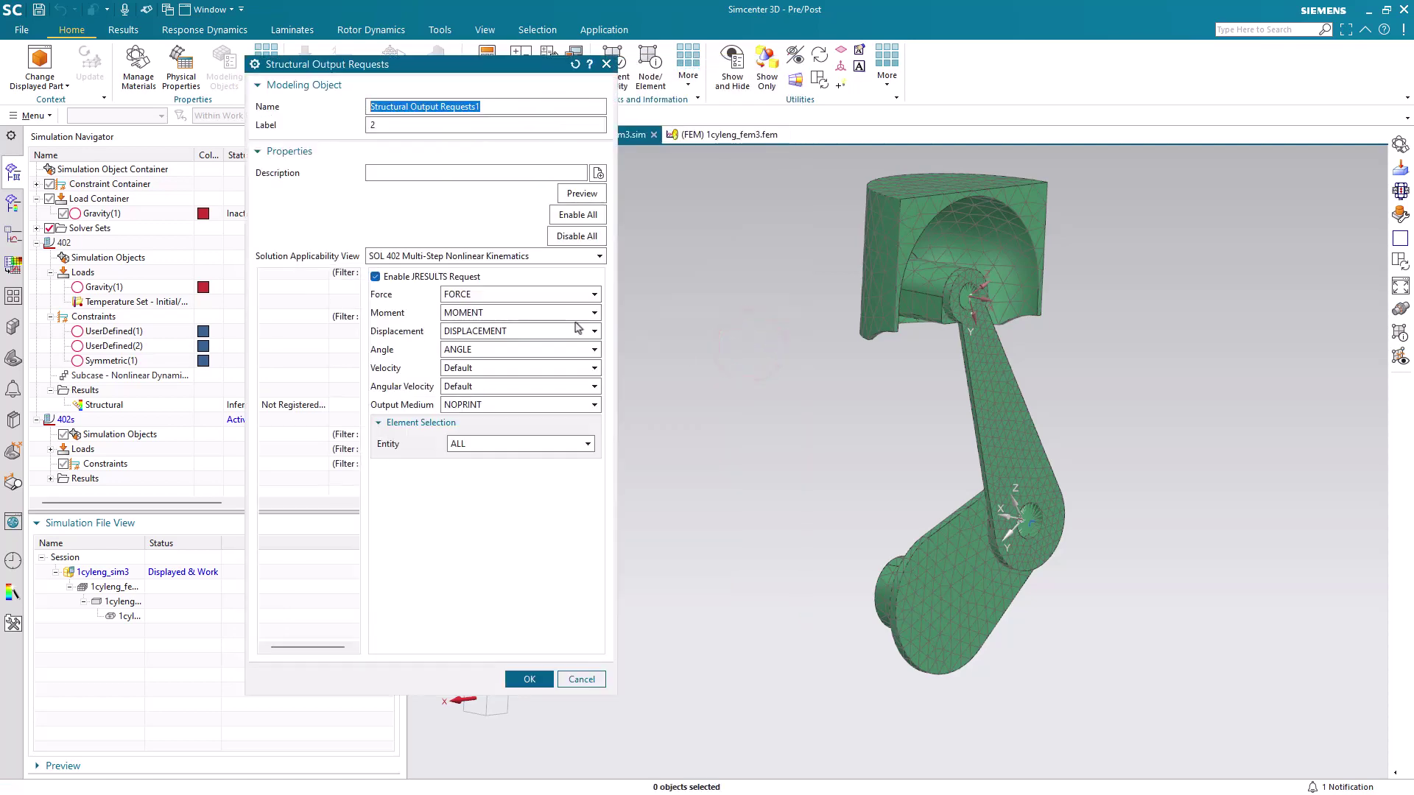
click(523, 255)
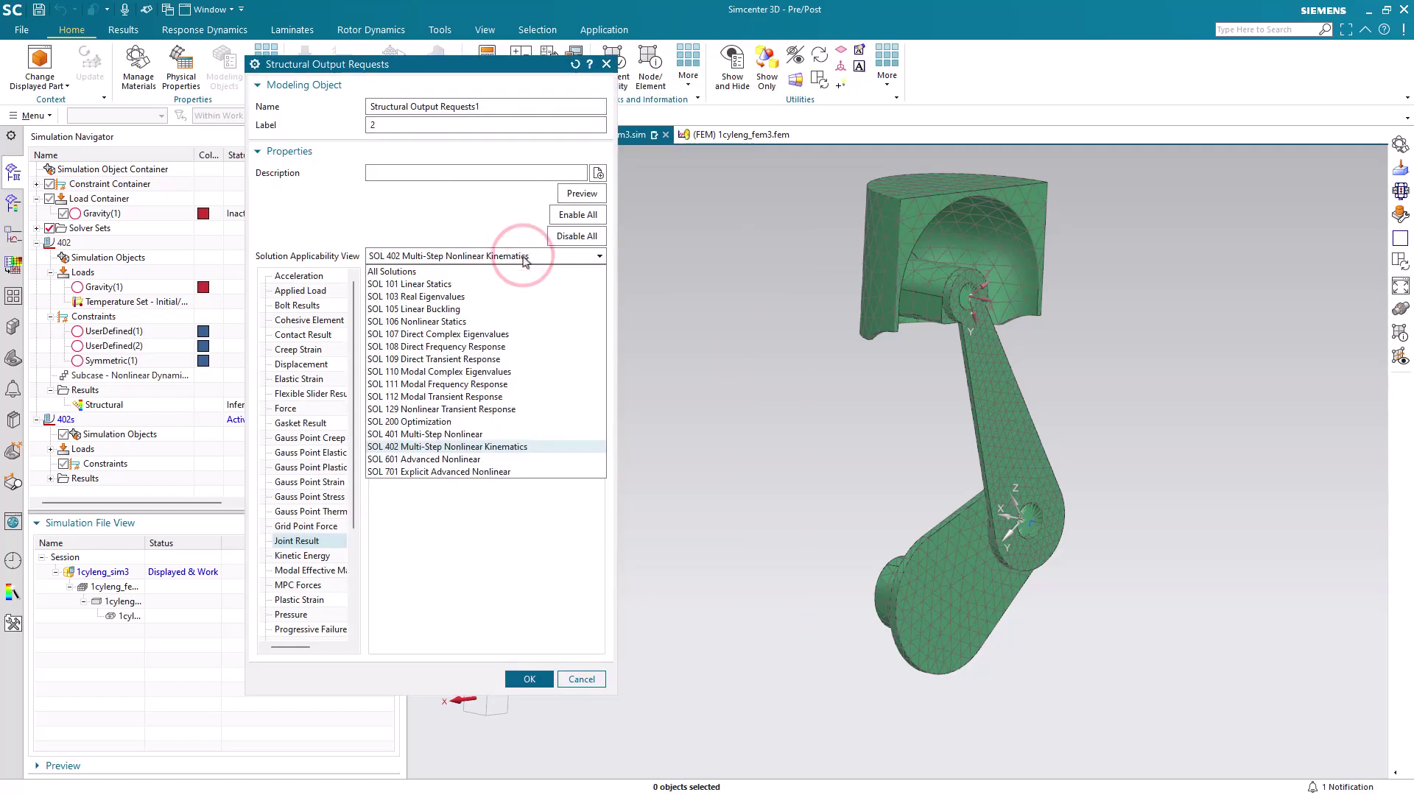
click(523, 256)
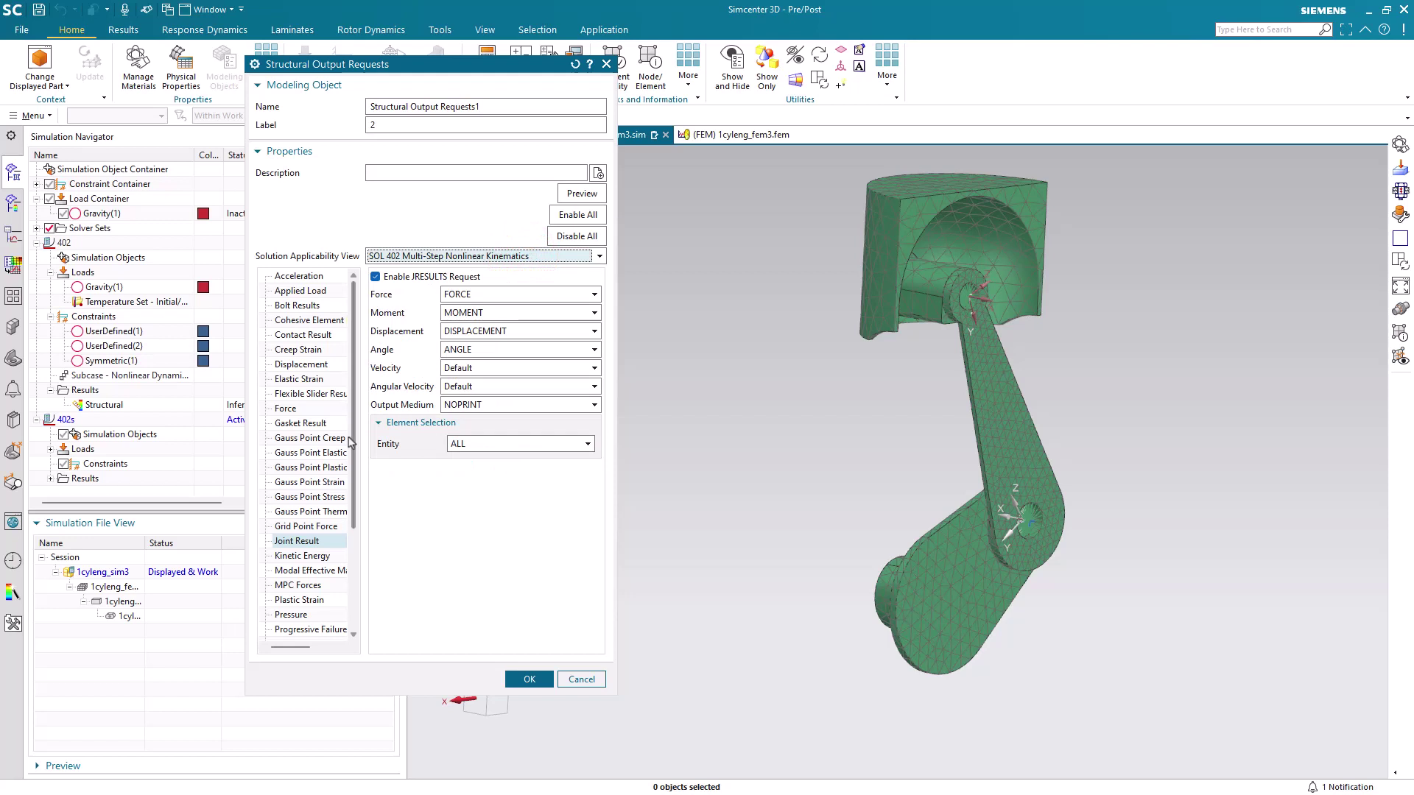
click(310, 542)
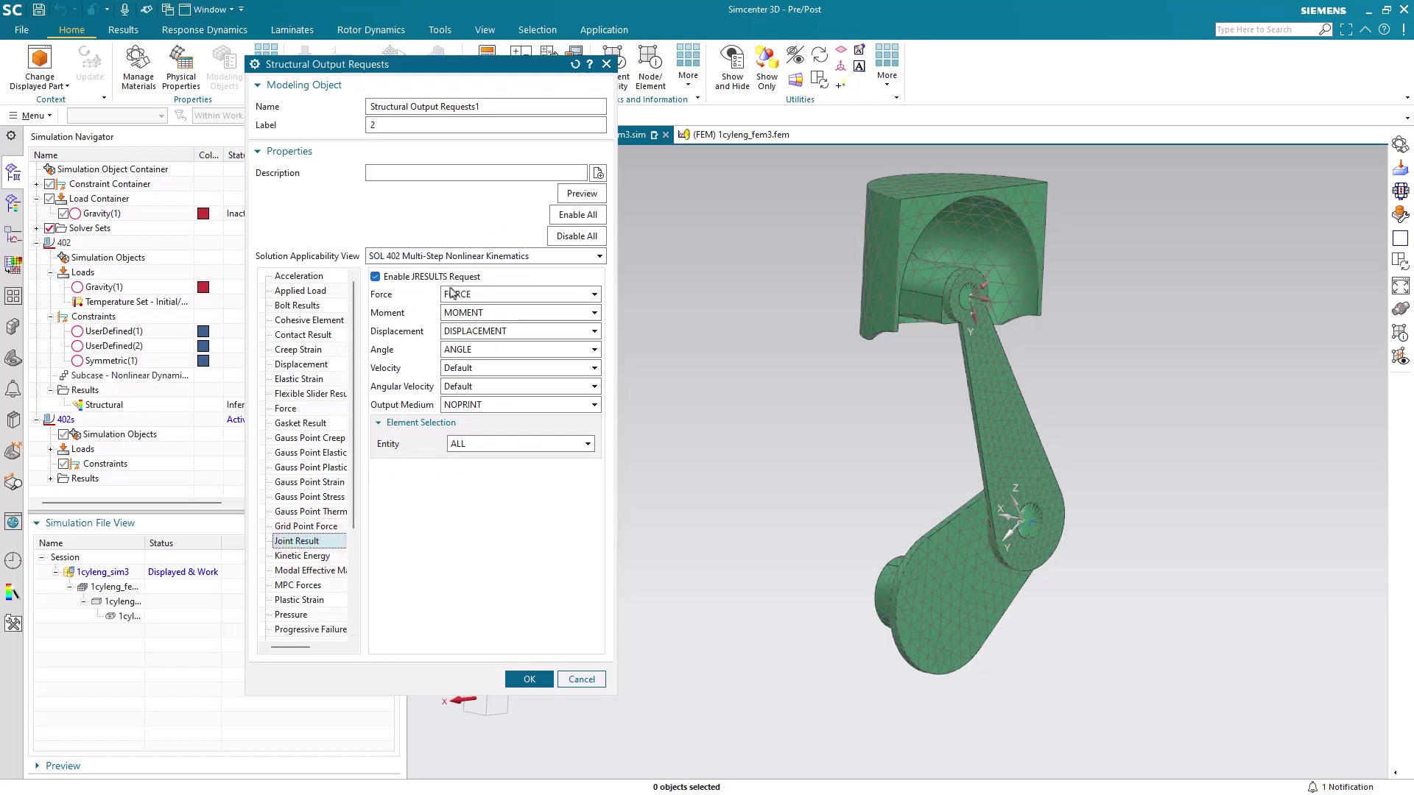
click(499, 294)
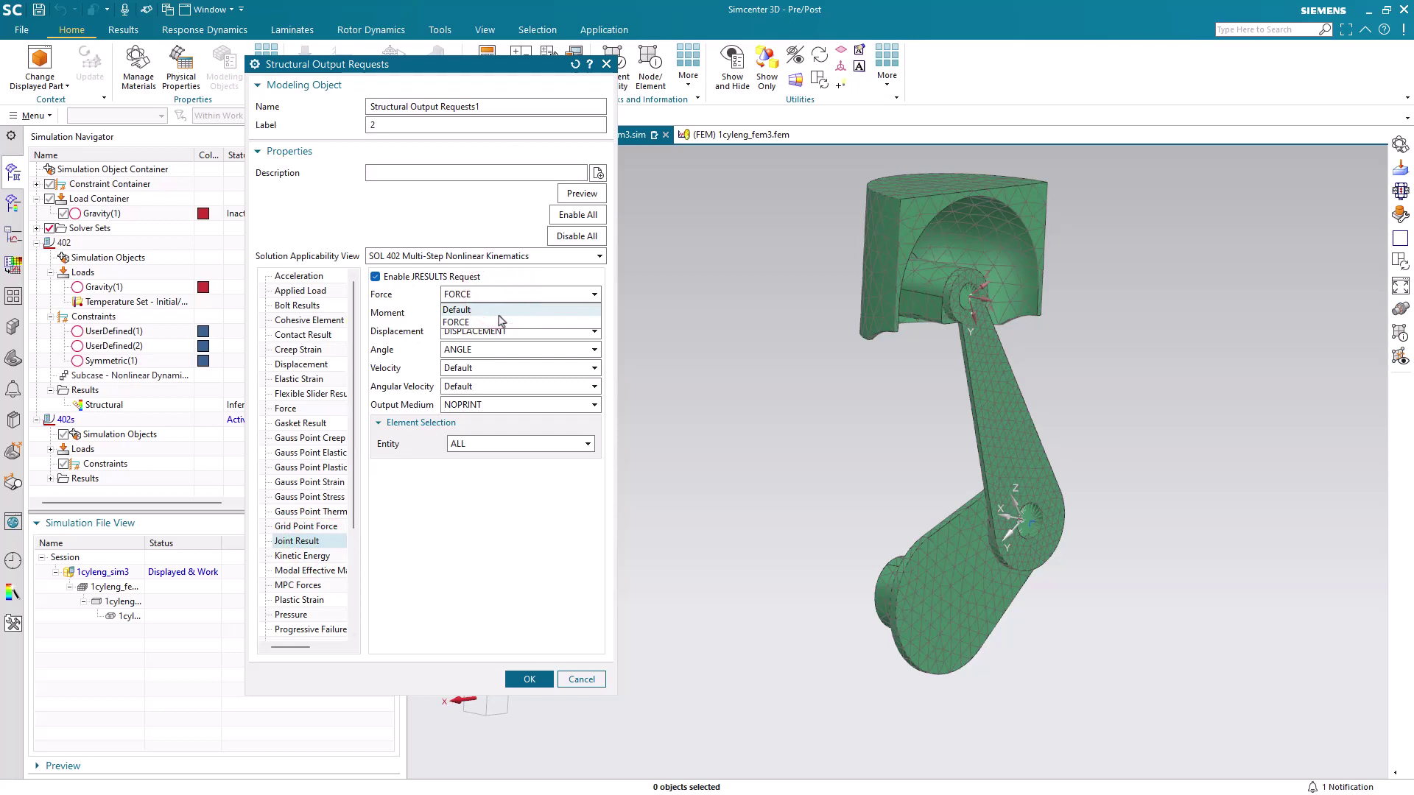
click(496, 324)
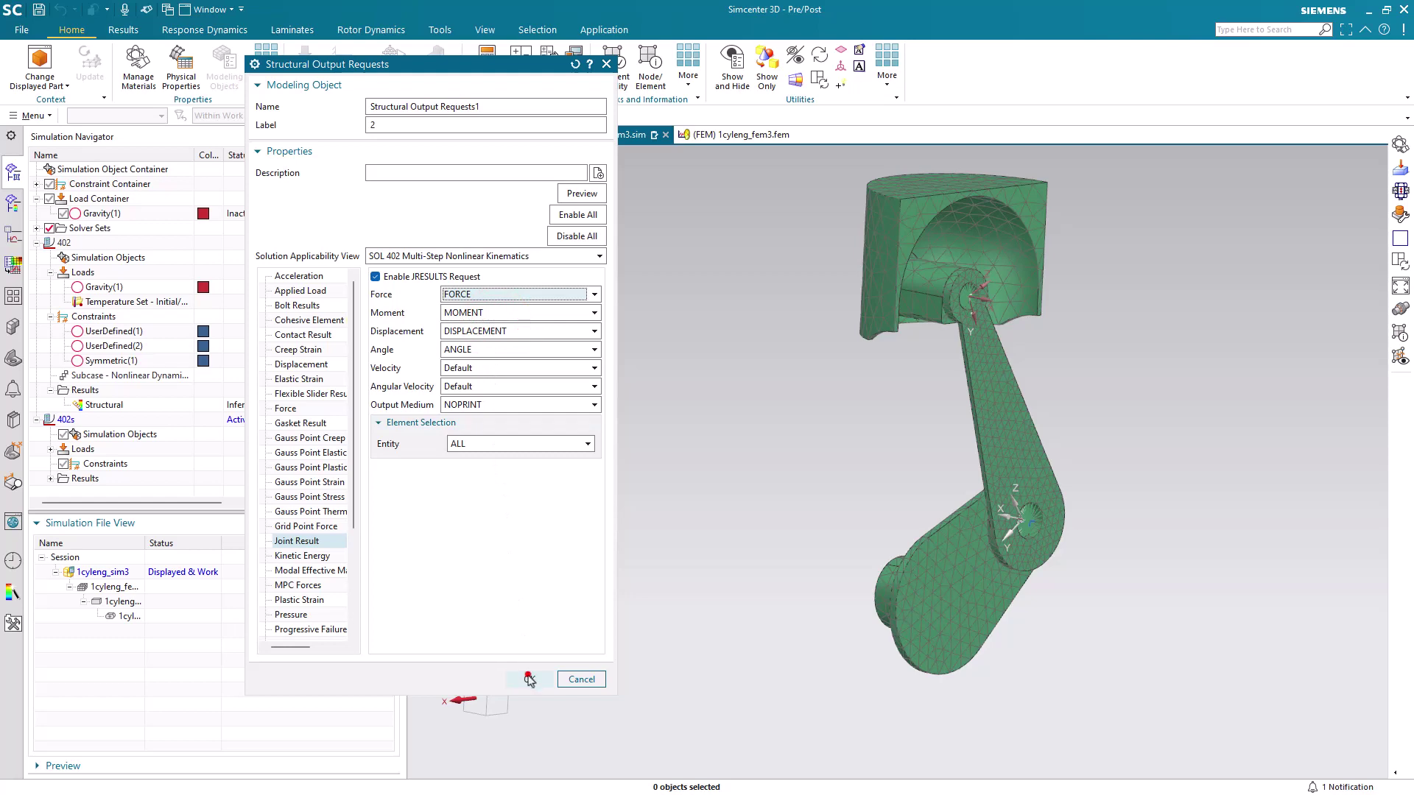
click(529, 679)
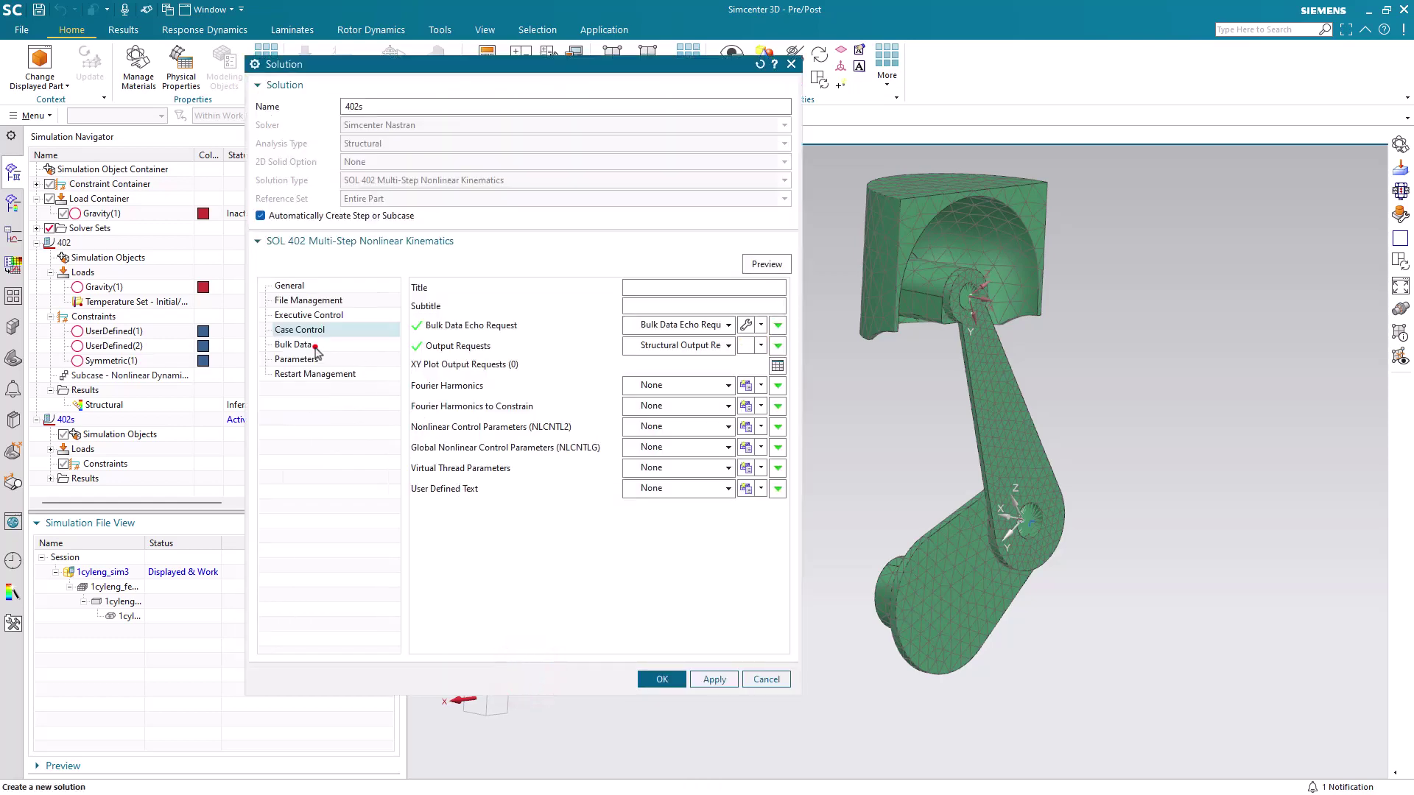
- Enable Large Displacements (LGDISP) in the parameters of solution 402s and accept the solution
click(315, 346)
click(312, 361)
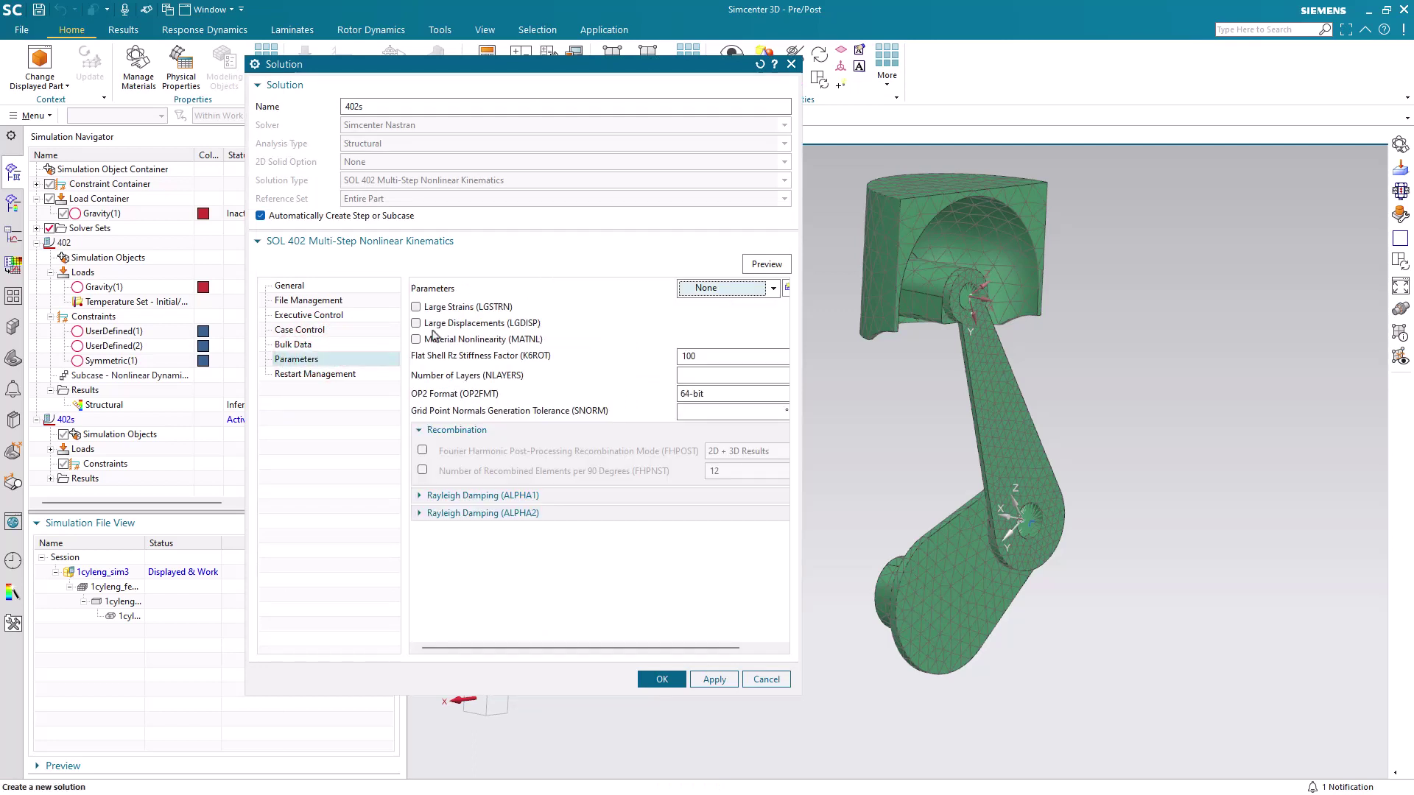
click(416, 324)
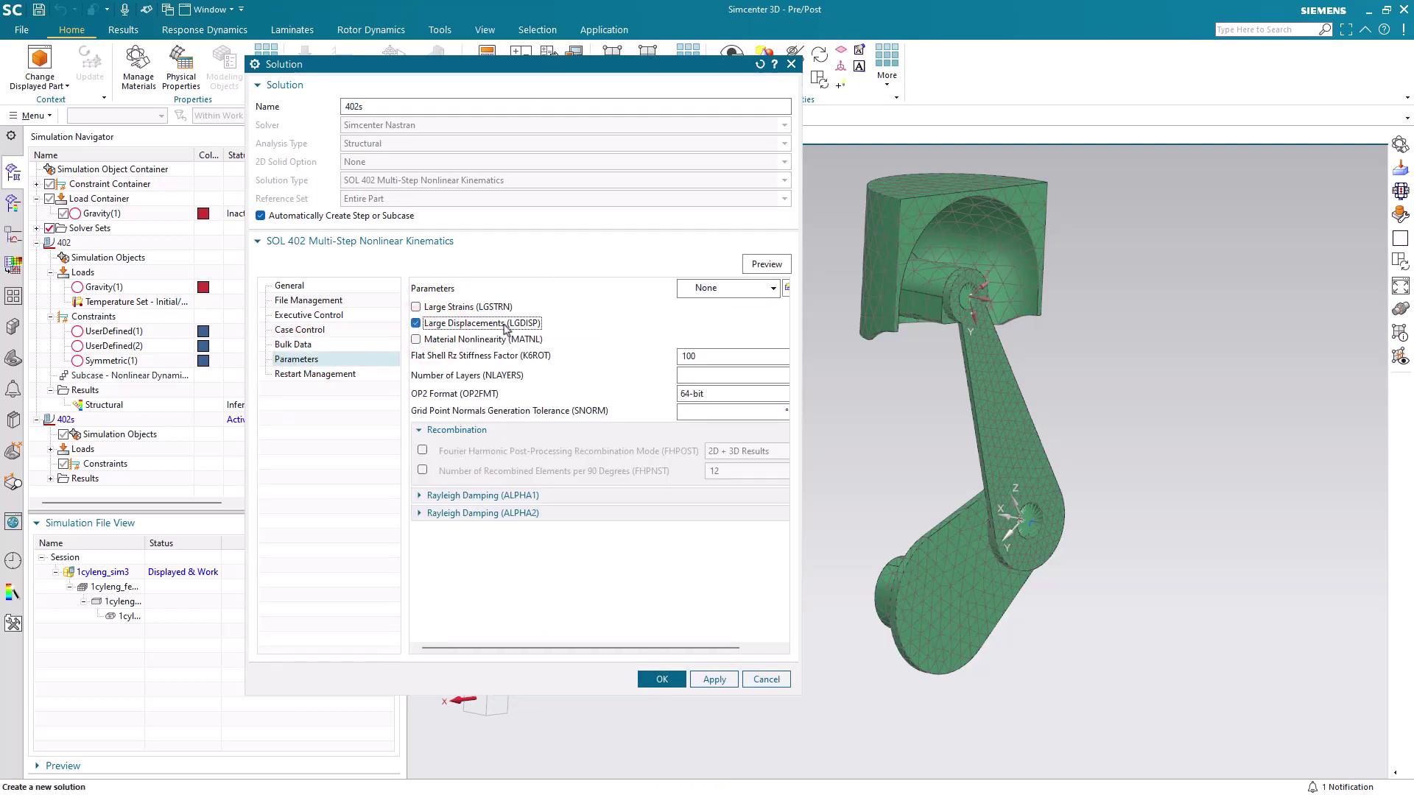
click(659, 679)
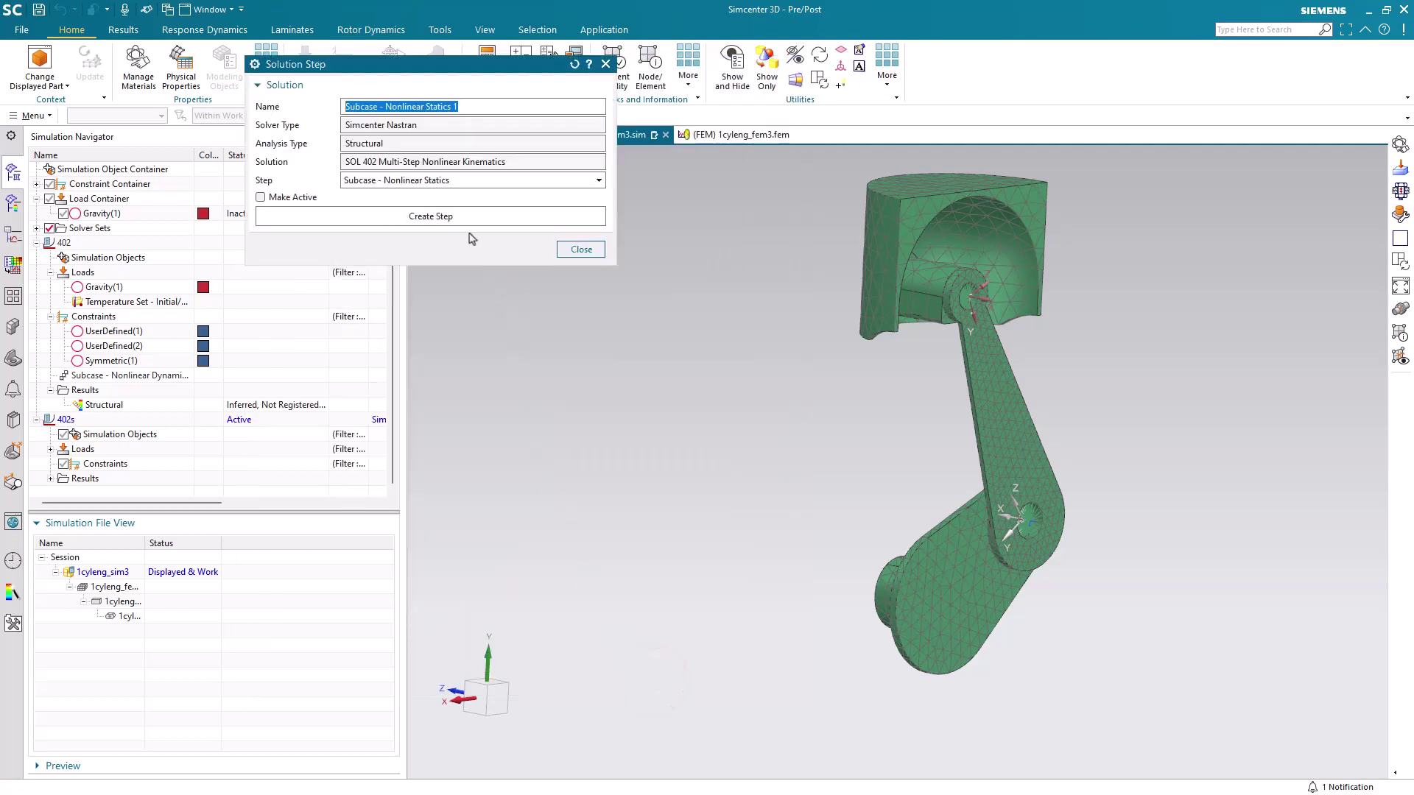
- Create a Subcase - Nonlinear Statics step with an end time of 3 s and 3 increments
click(446, 184)
click(446, 184)
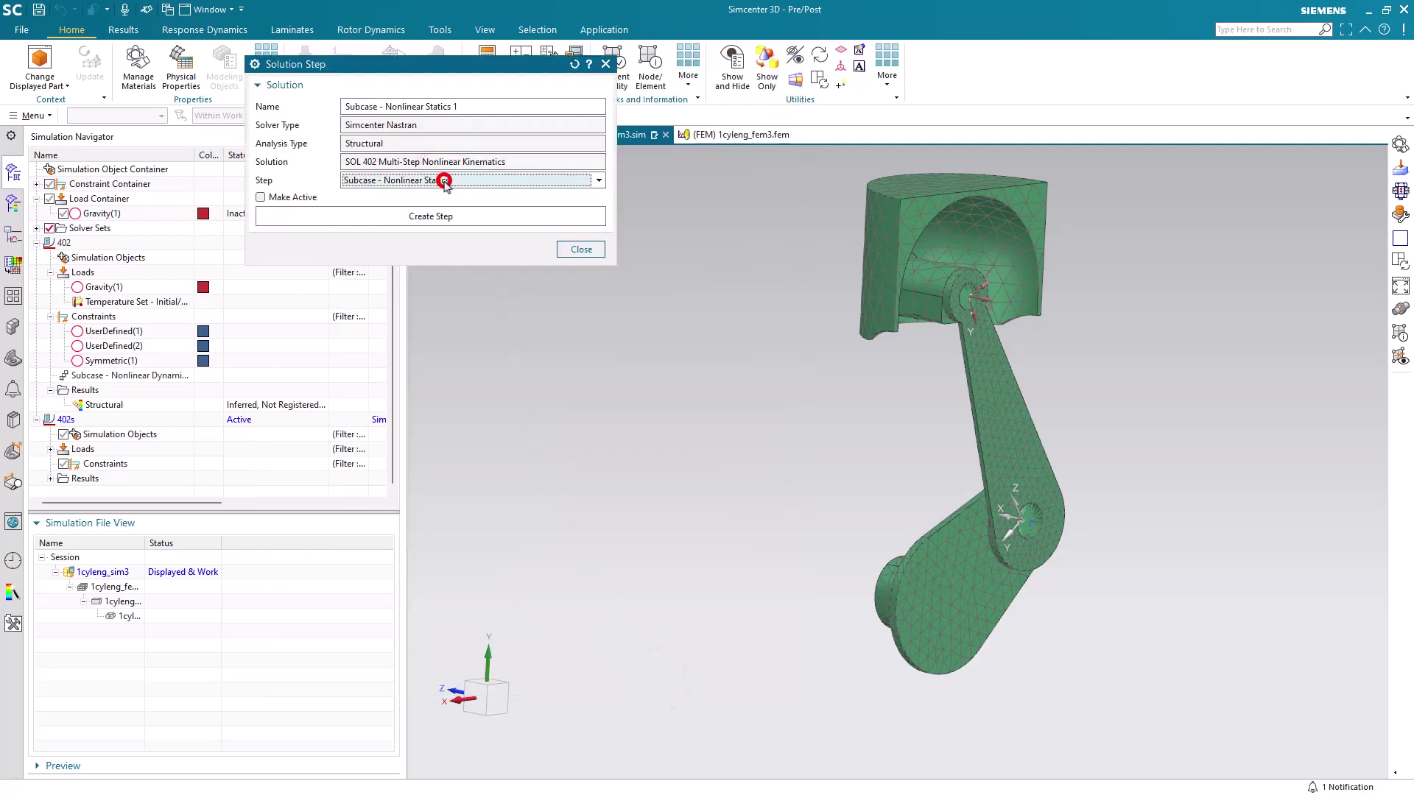
click(438, 218)
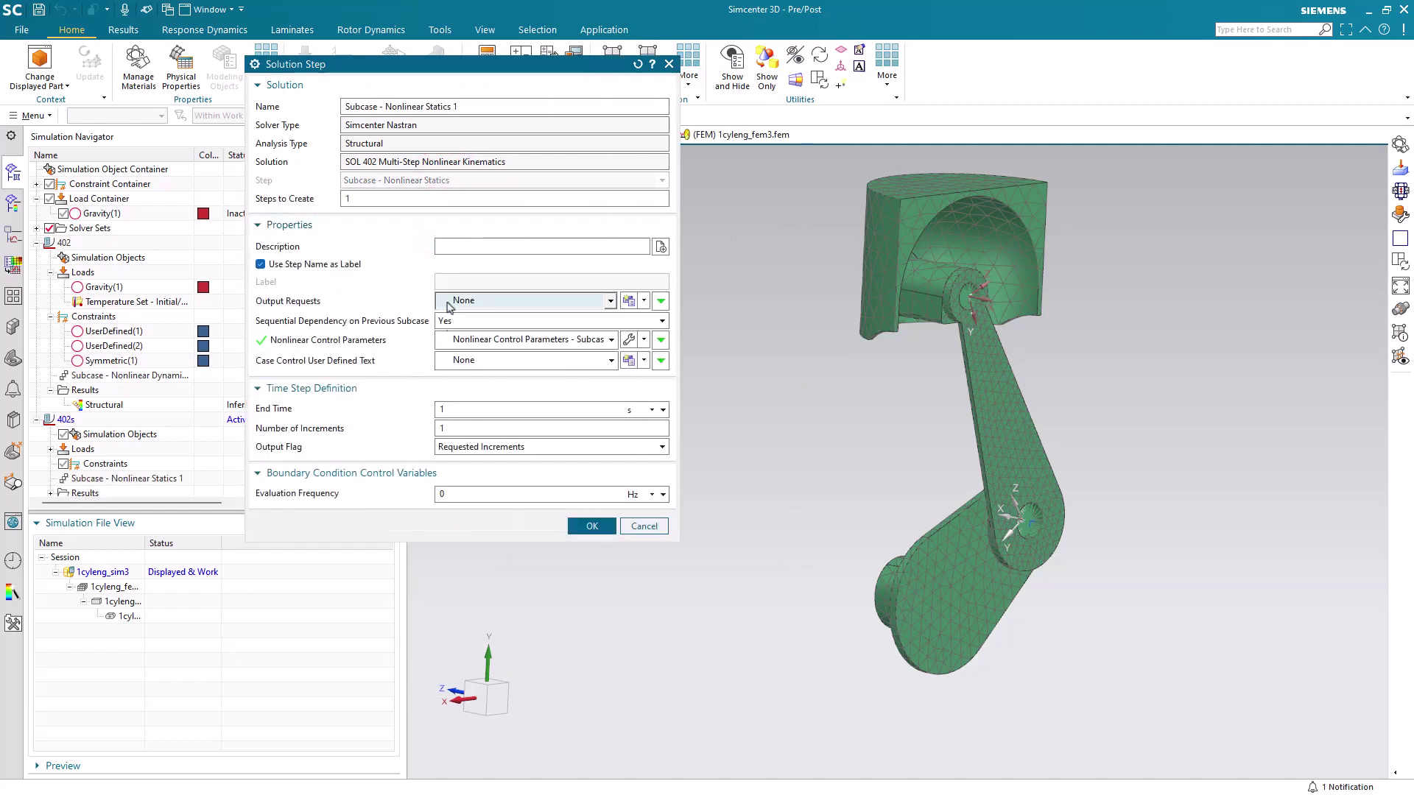
double_click(459, 410)
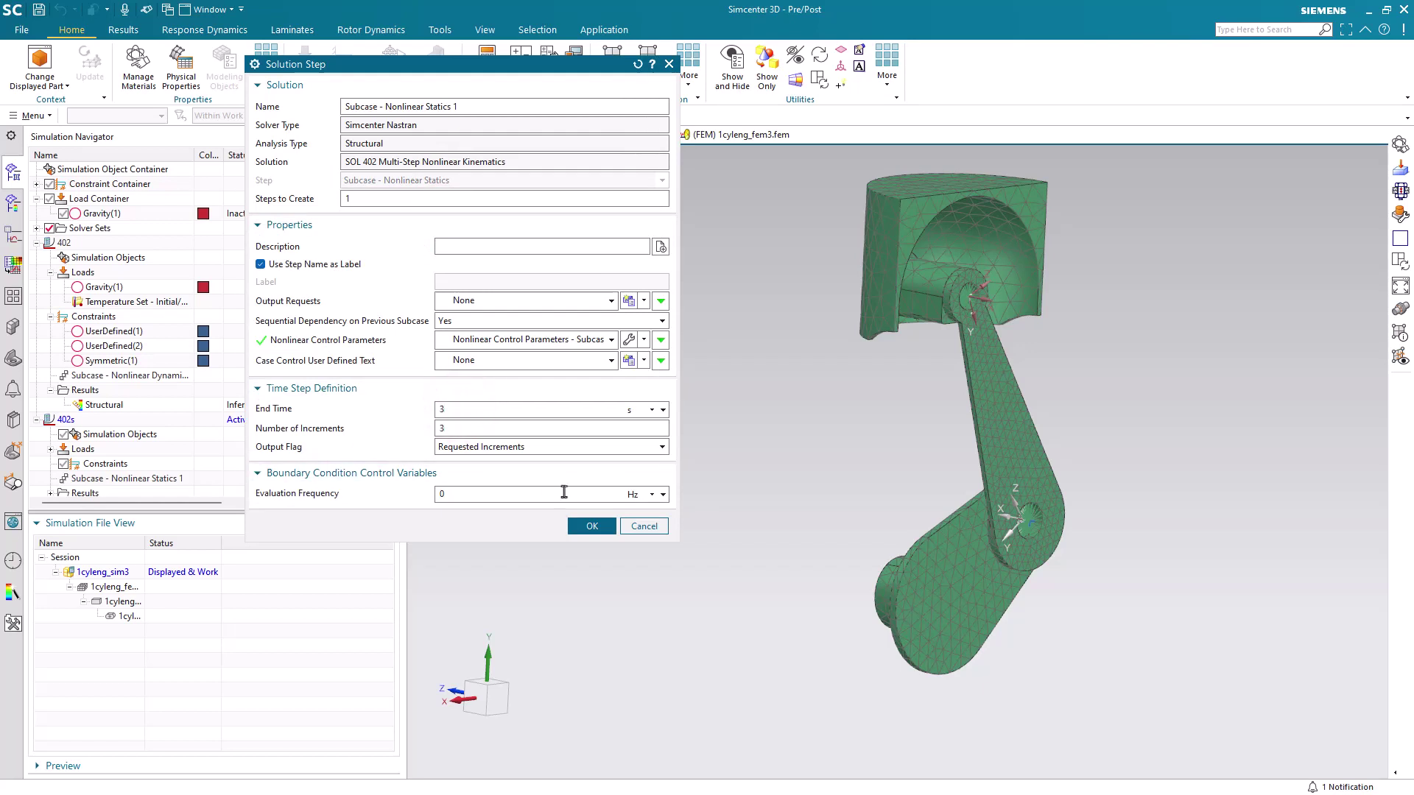
click(587, 525)
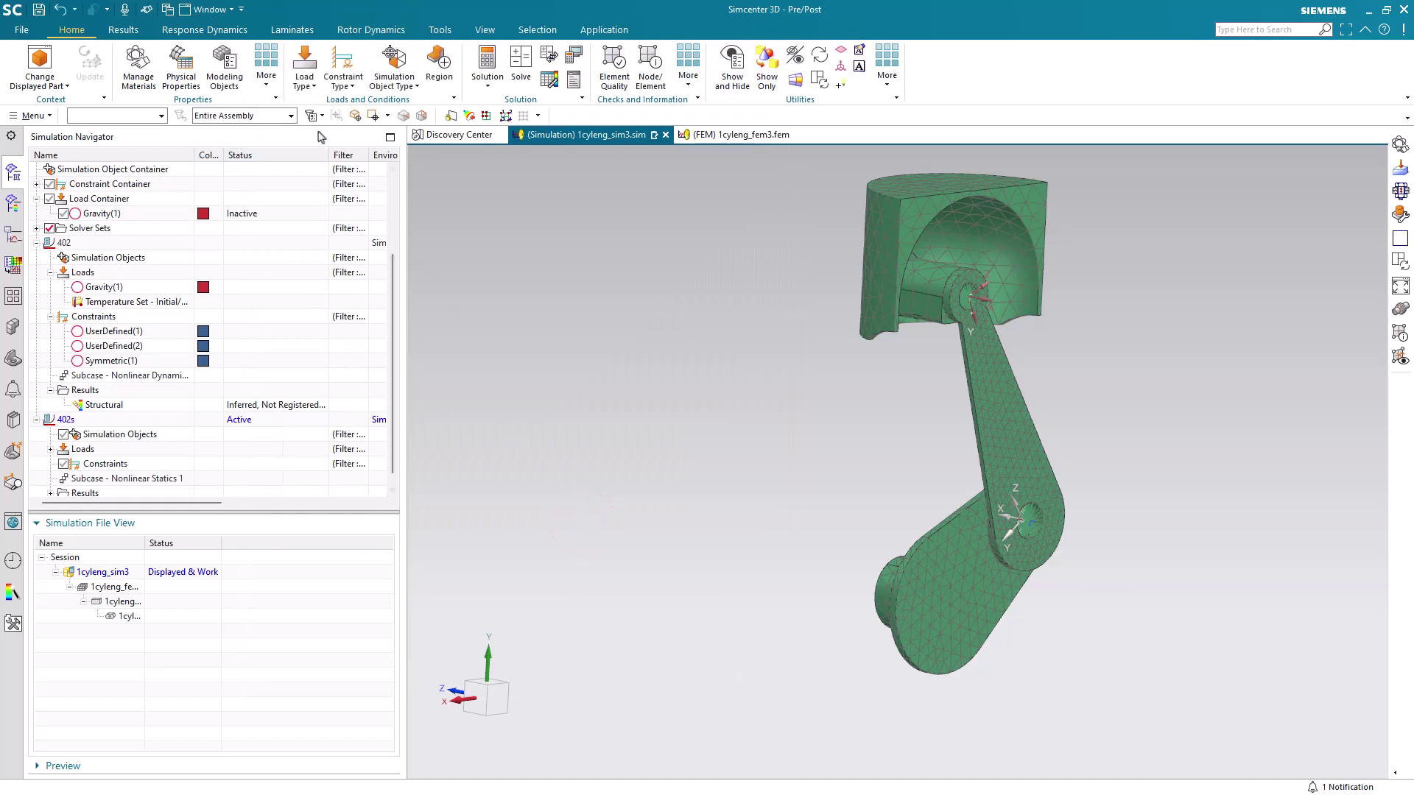
- Start a Components force load on the piston's top face with its magnitude defined by a field
click(304, 71)
click(310, 104)
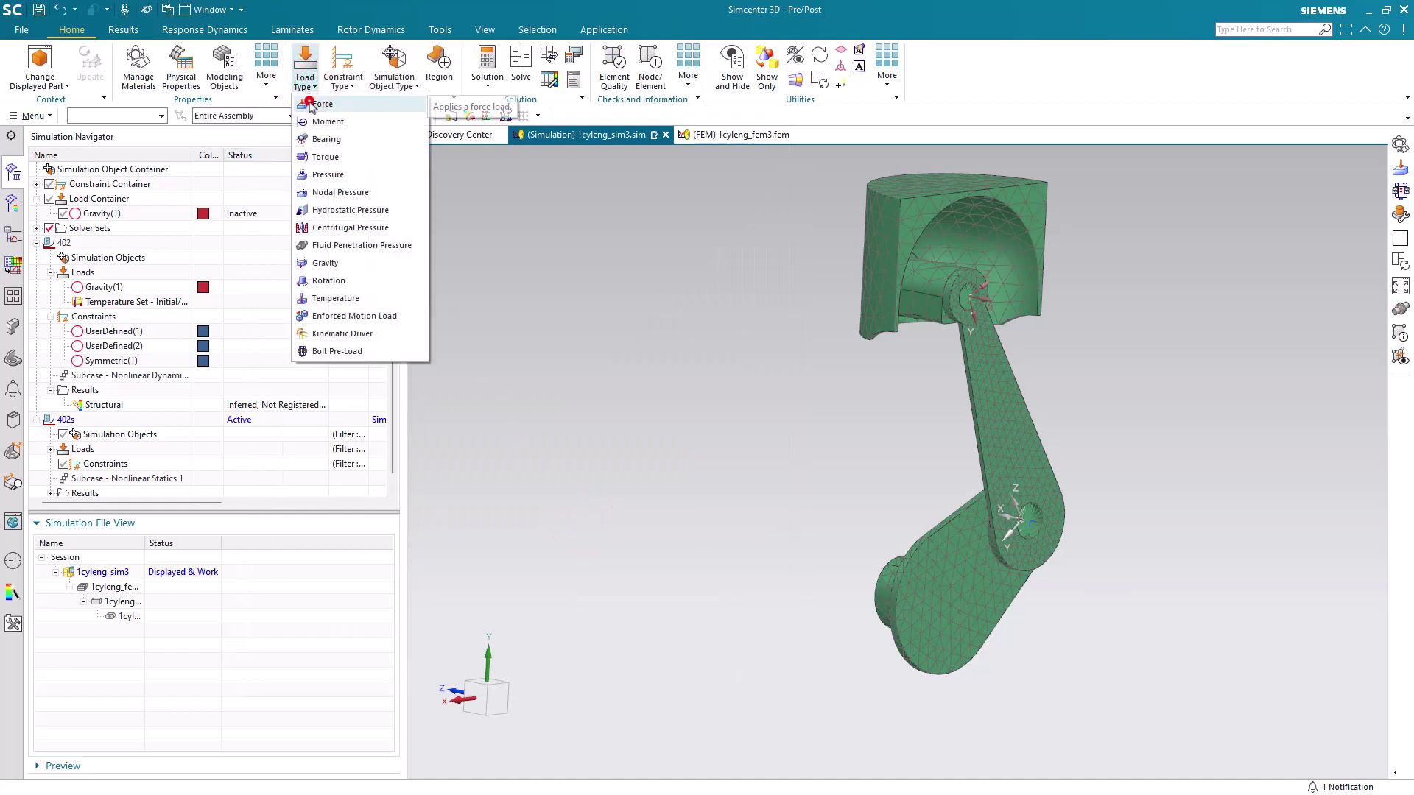
click(906, 180)
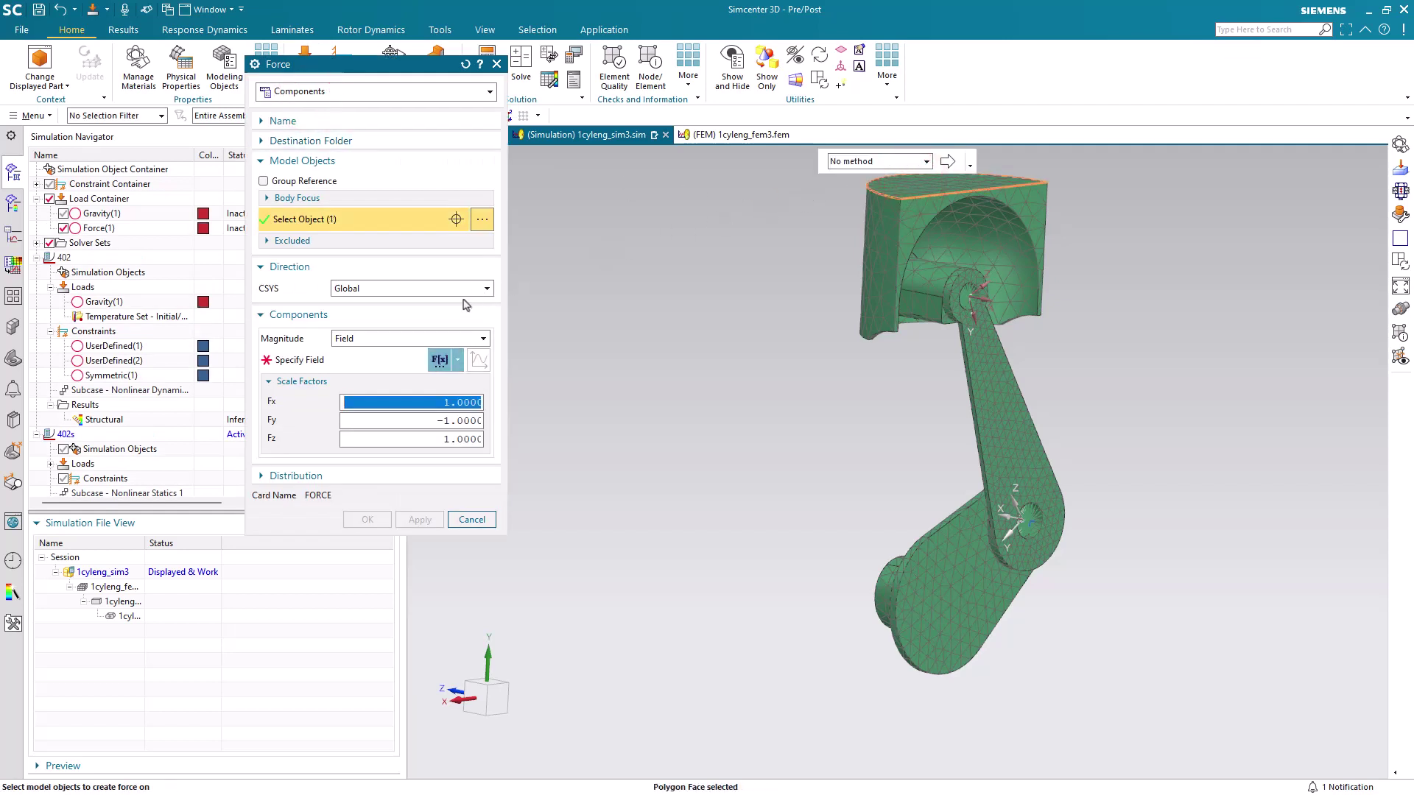
click(459, 338)
click(452, 356)
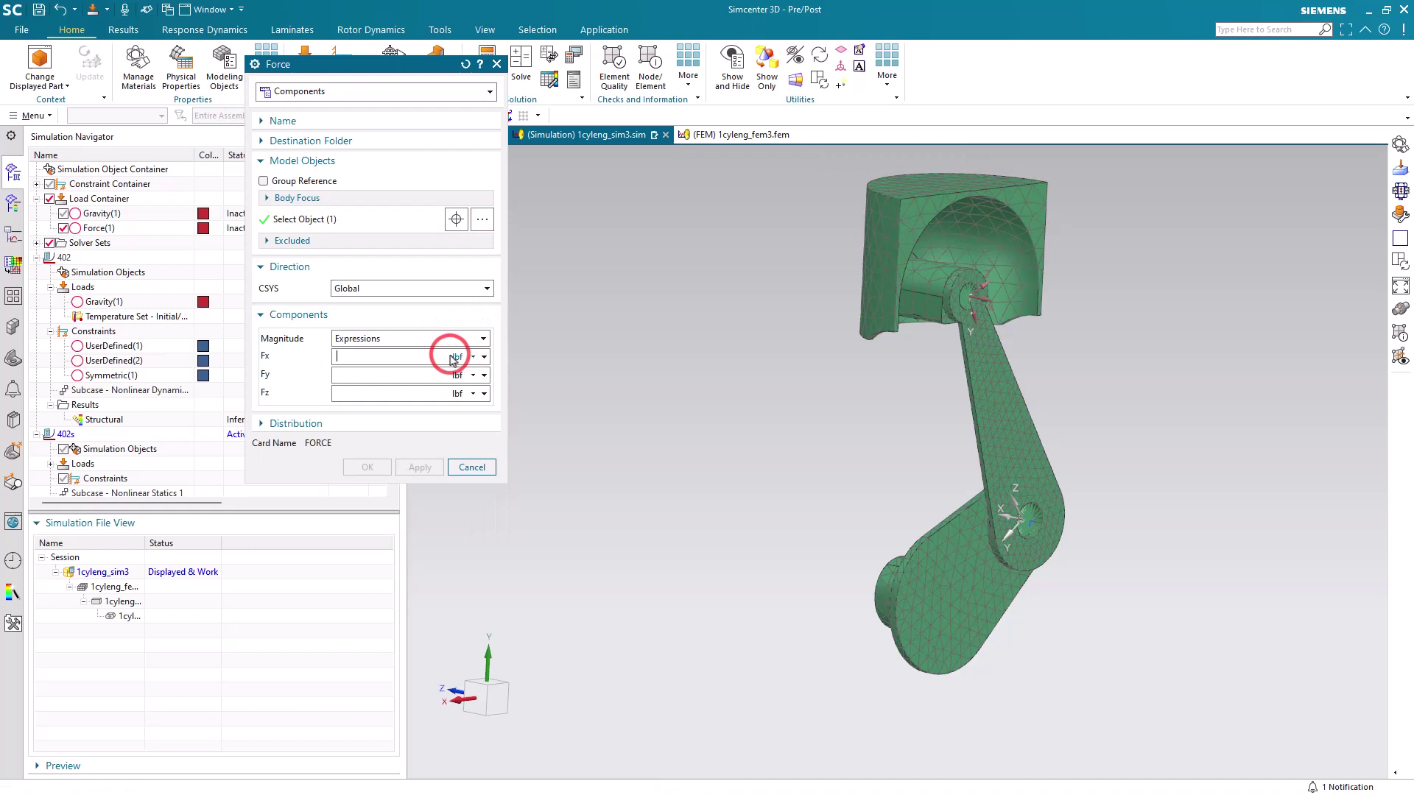
click(445, 338)
click(445, 368)
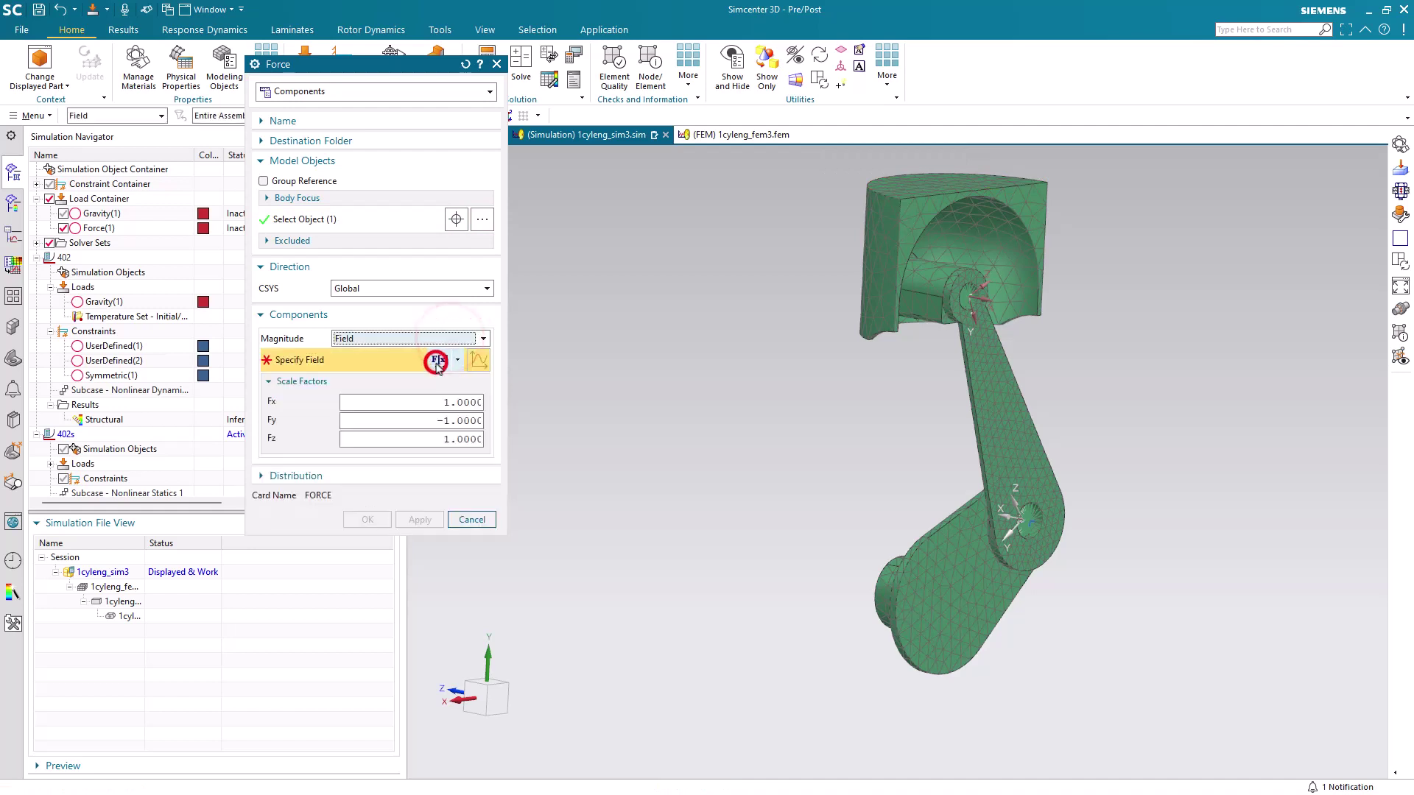
click(435, 418)
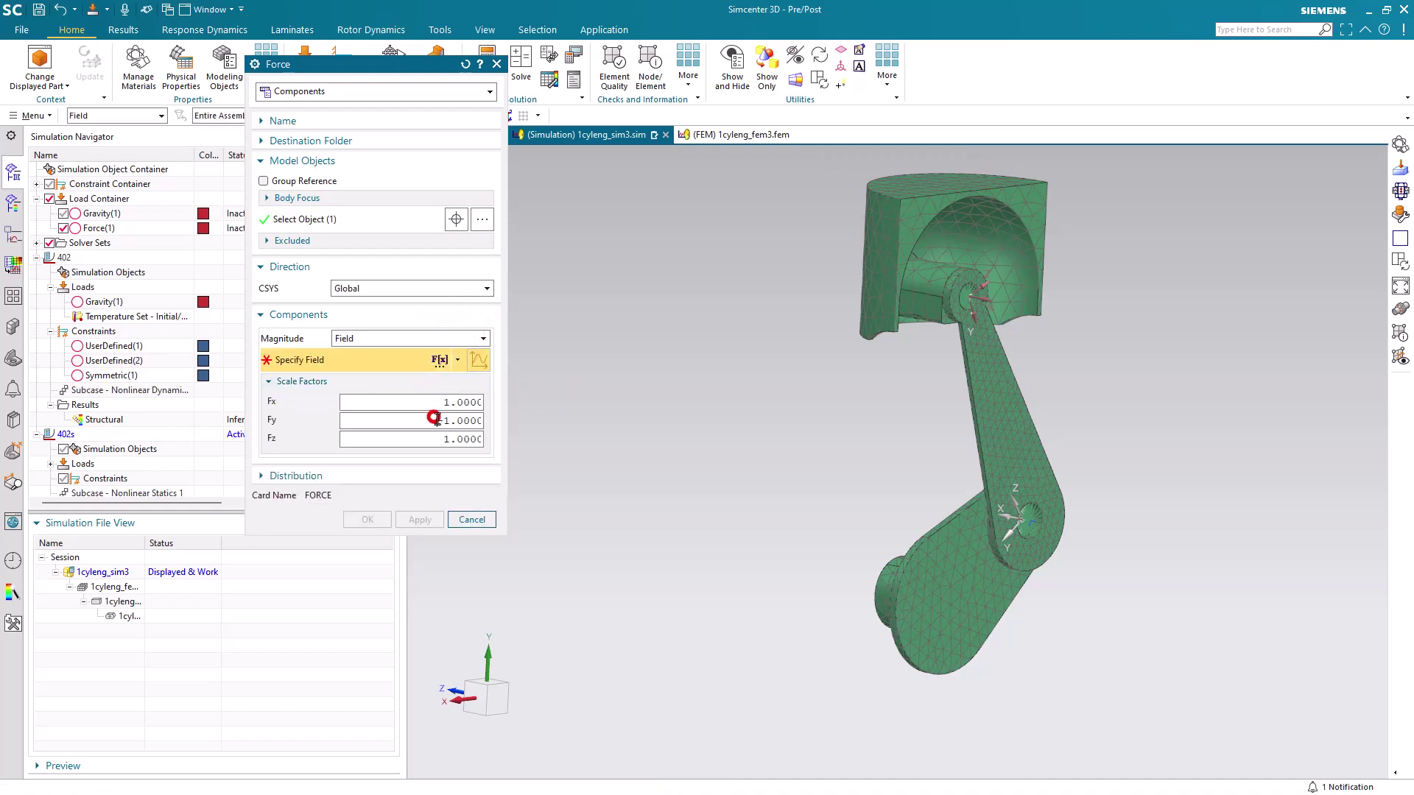
- Set up a new table field for the force with Time as the independent variable, reaching its data point definition
click(457, 360)
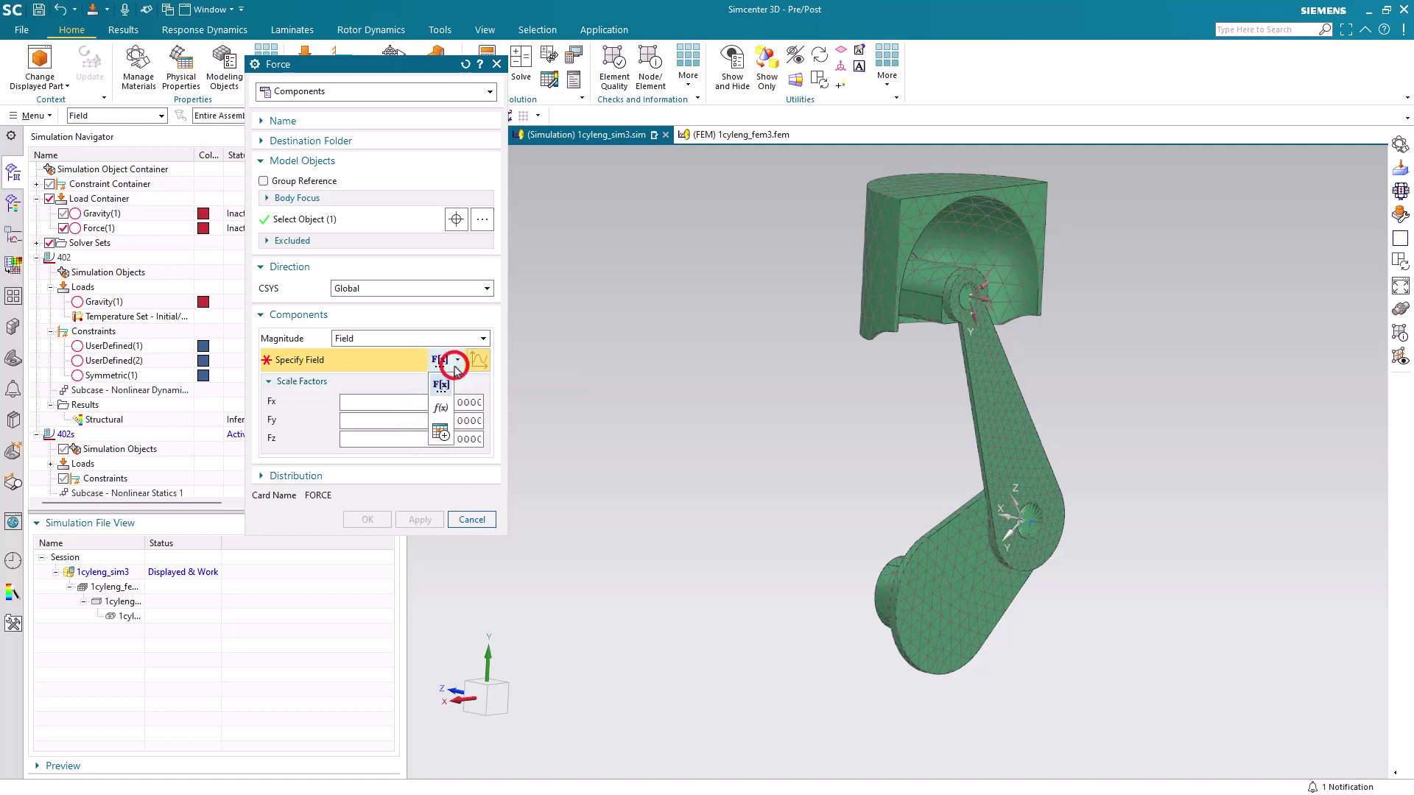
click(441, 431)
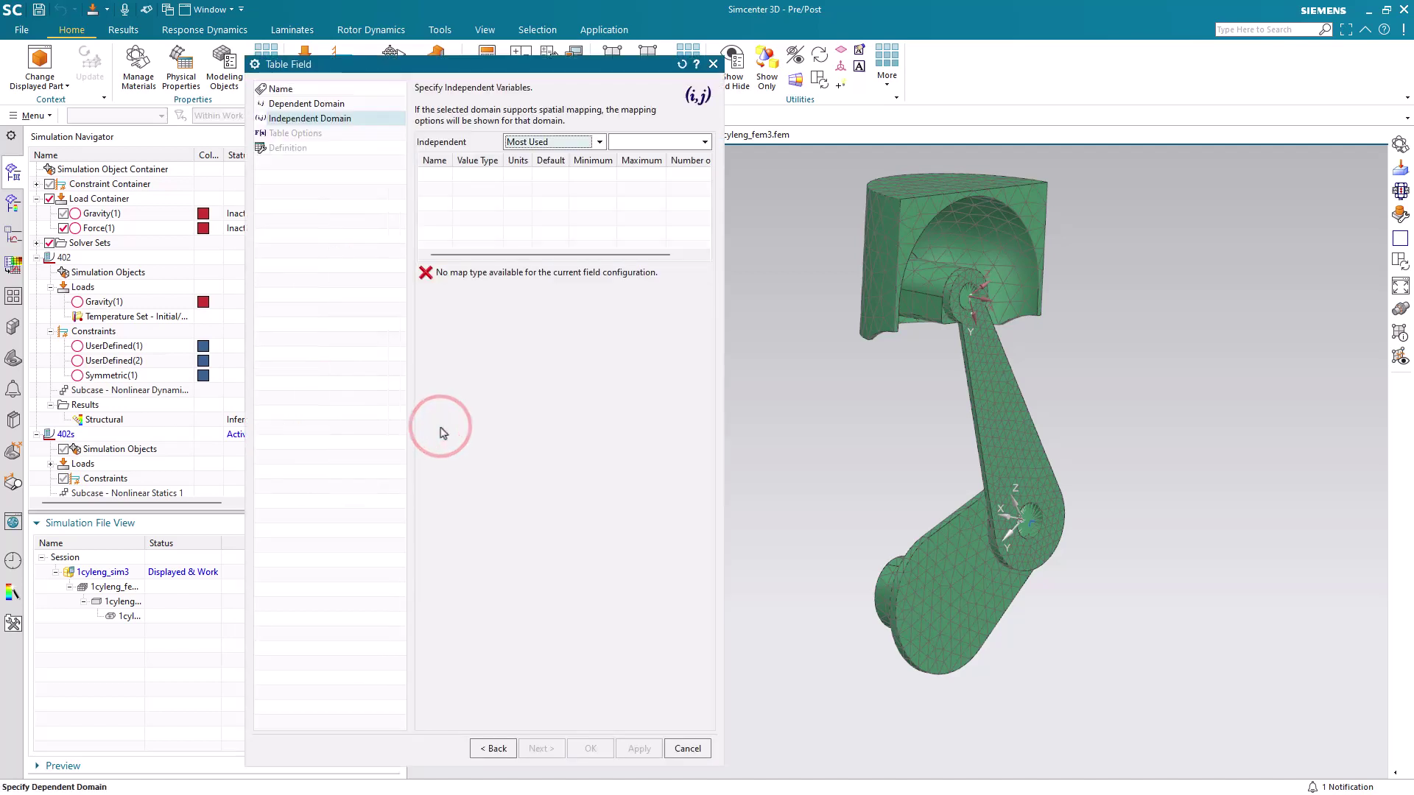
click(689, 141)
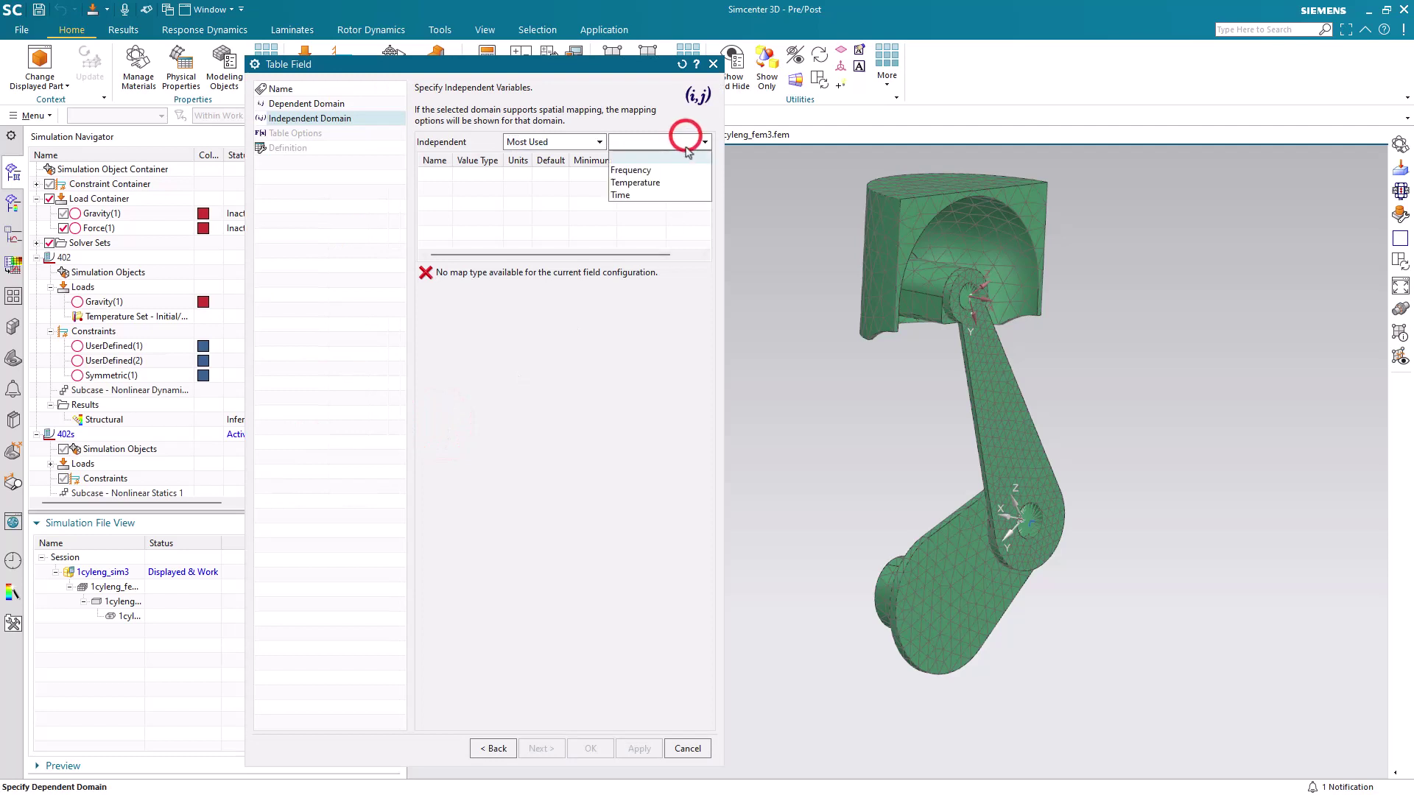
click(655, 196)
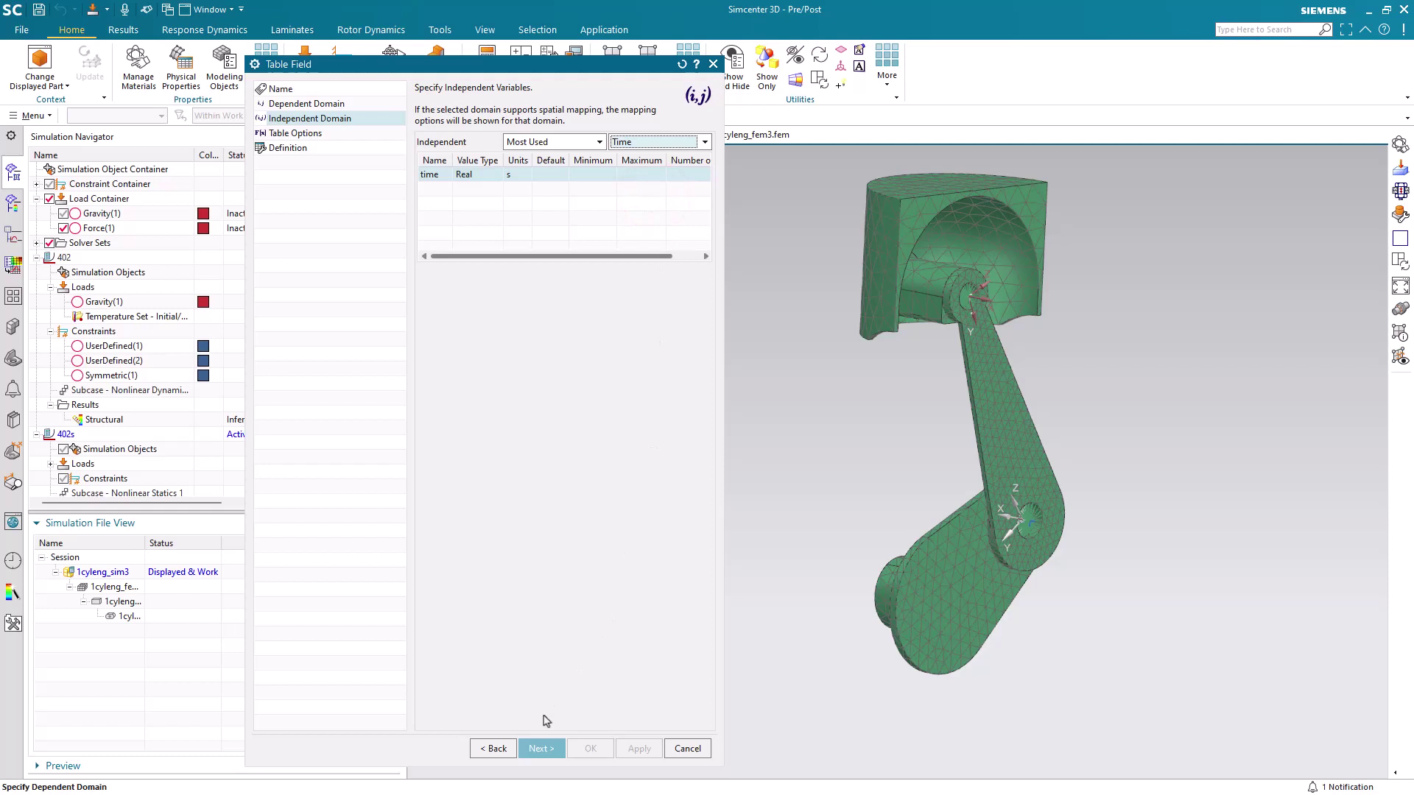
click(539, 748)
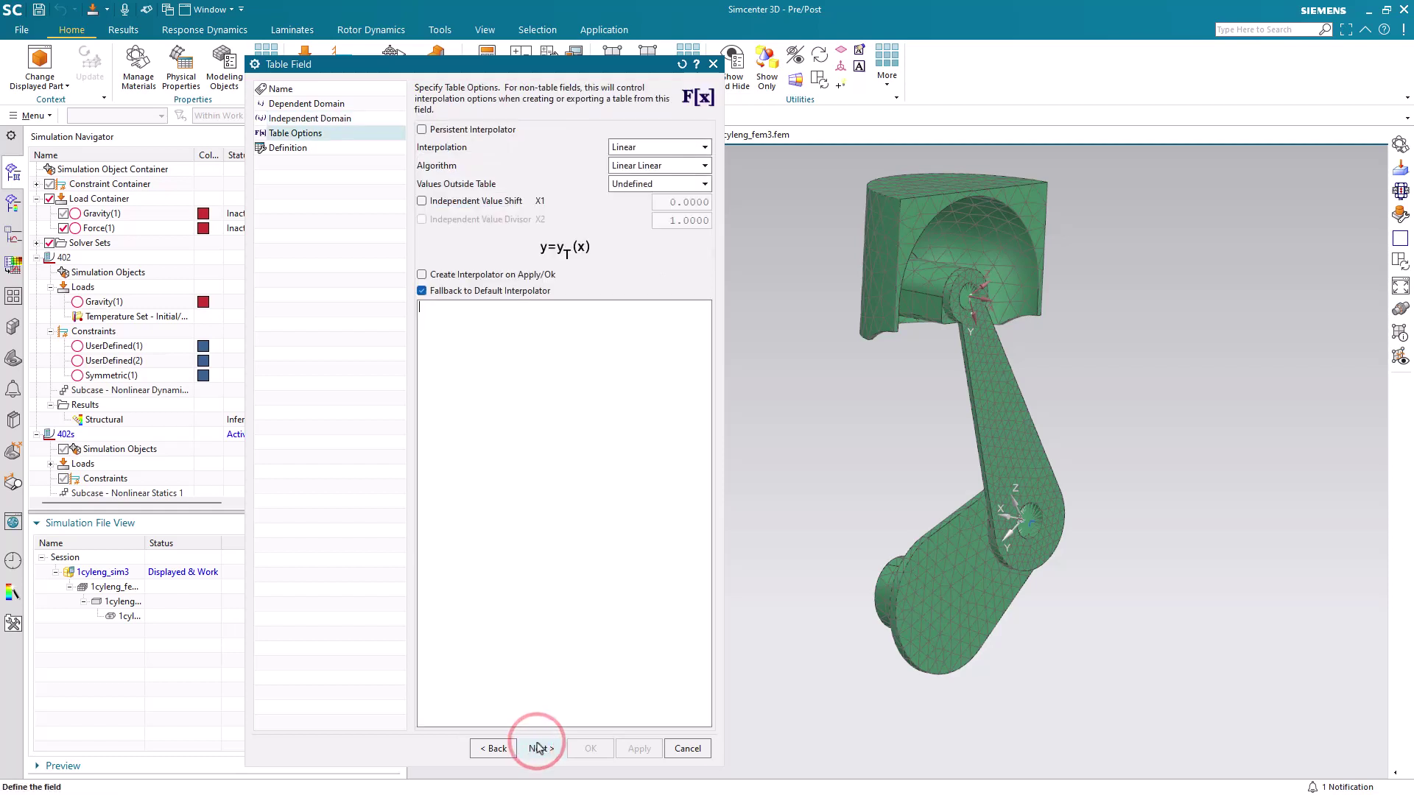
click(536, 748)
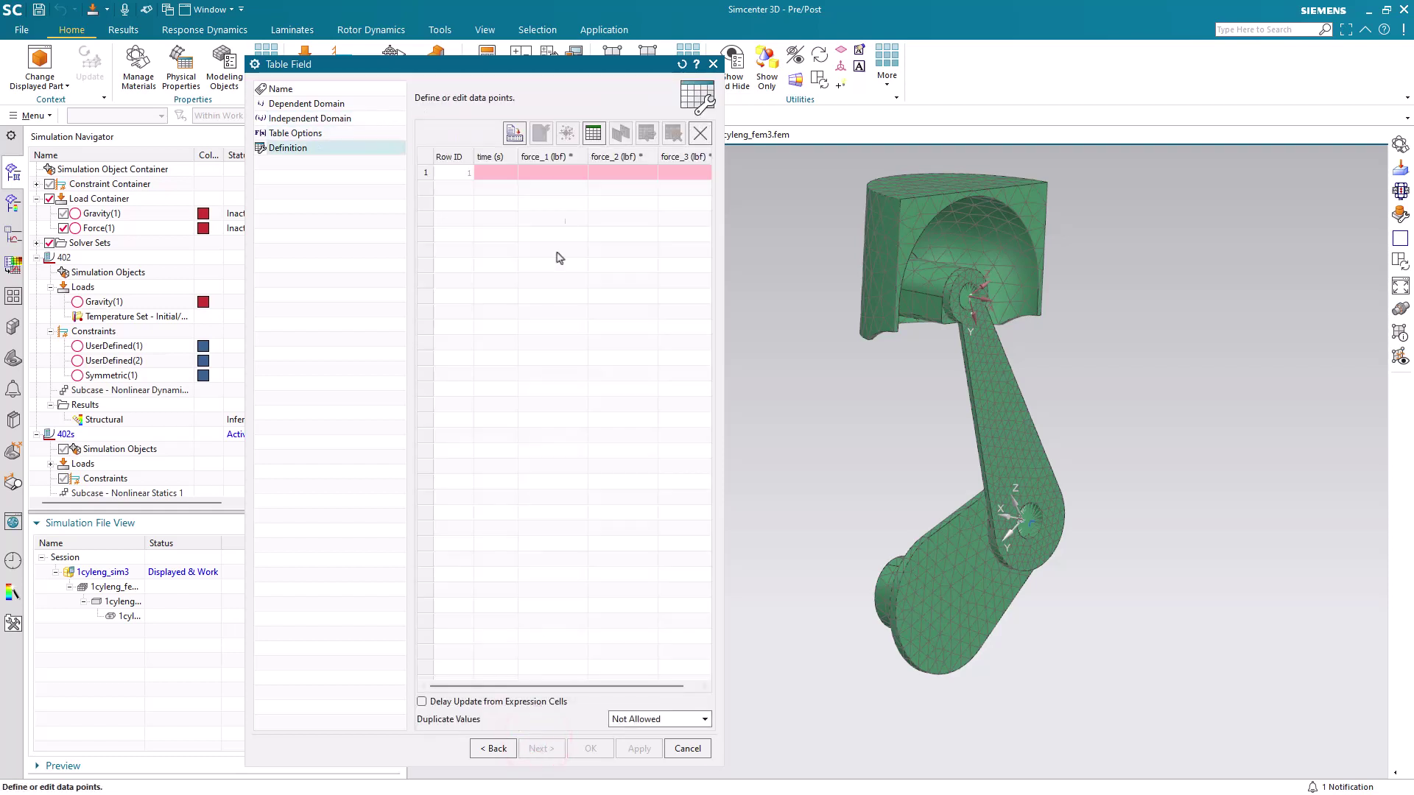
- Import the table field's data points from loads.csv in the cjoint folder
drag(723, 223, 812, 234)
click(603, 133)
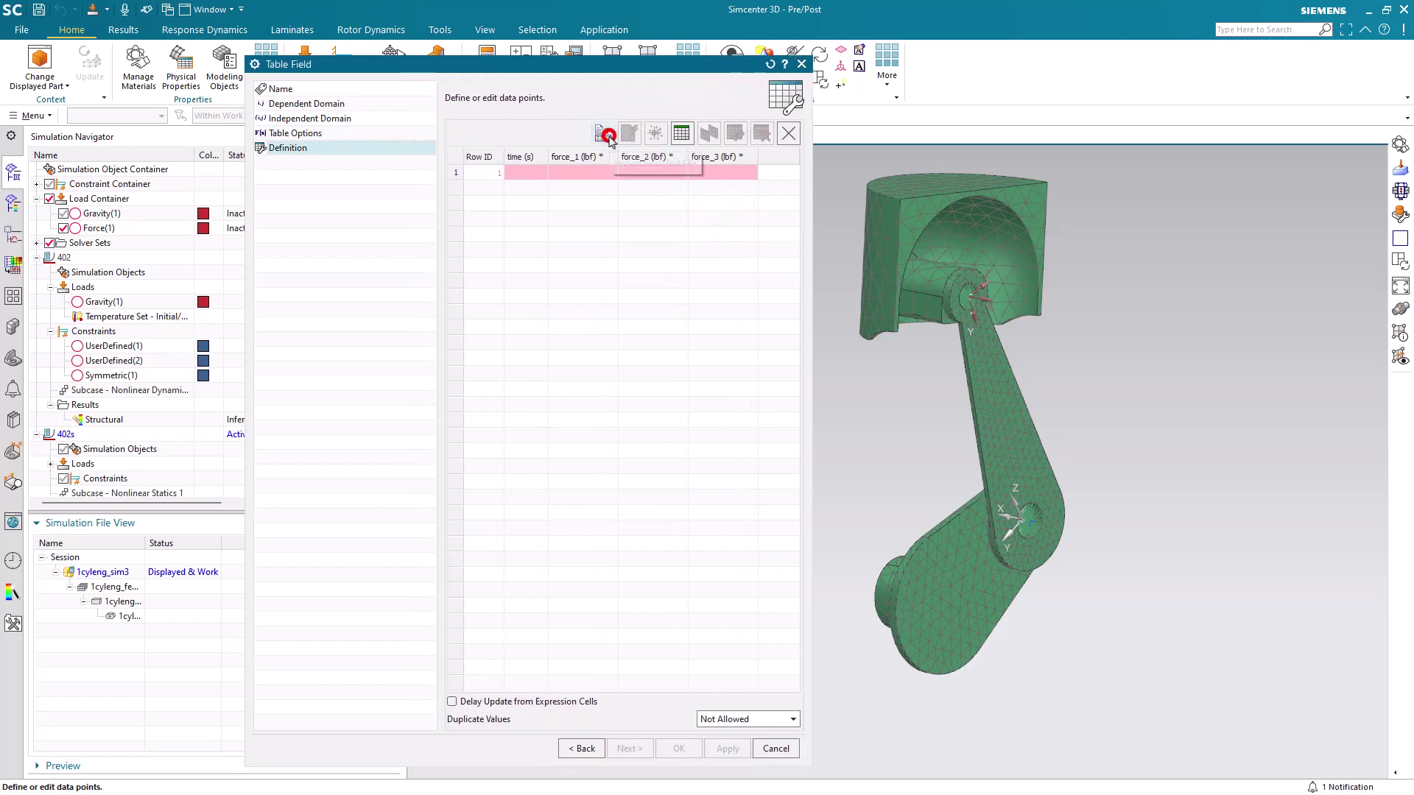
click(450, 102)
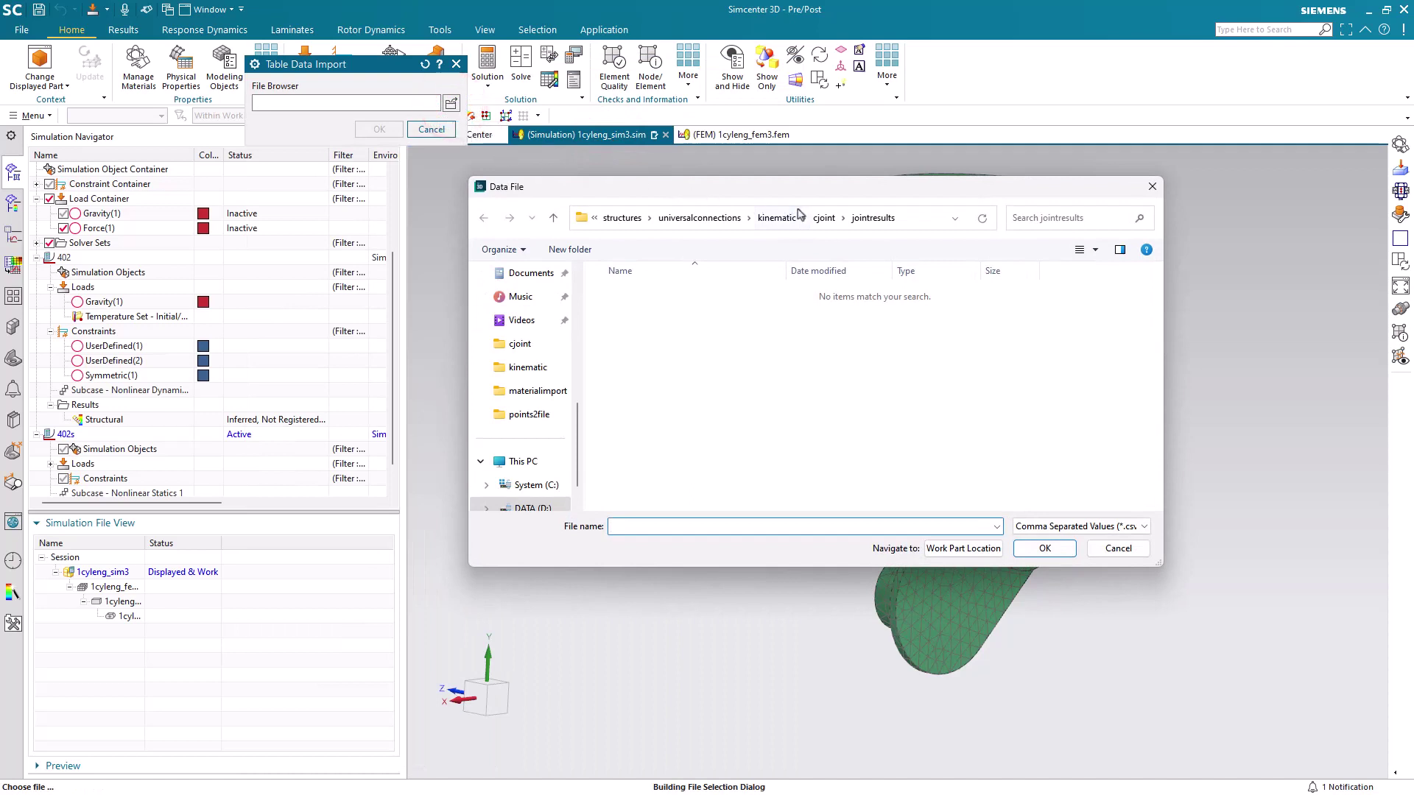
click(823, 217)
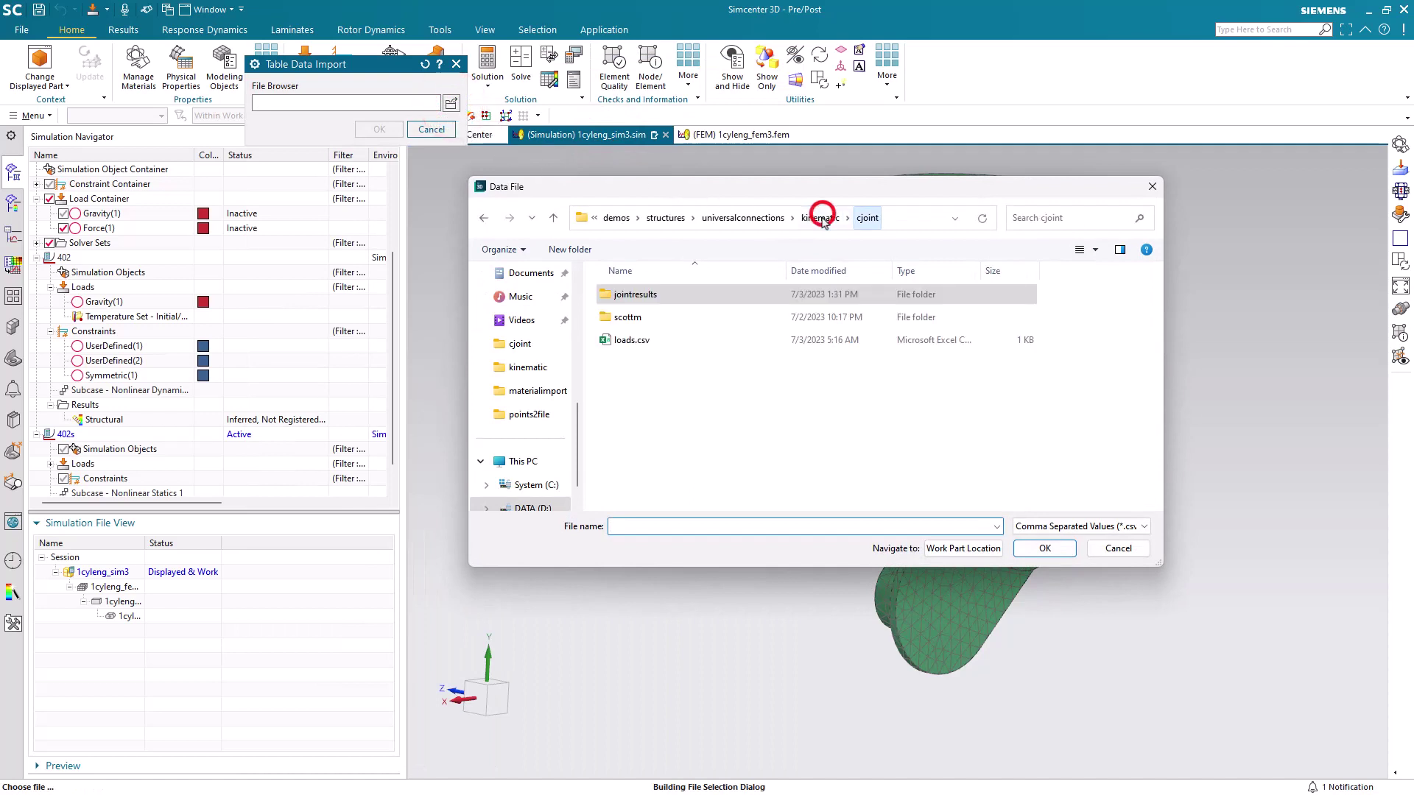
click(630, 340)
click(1040, 549)
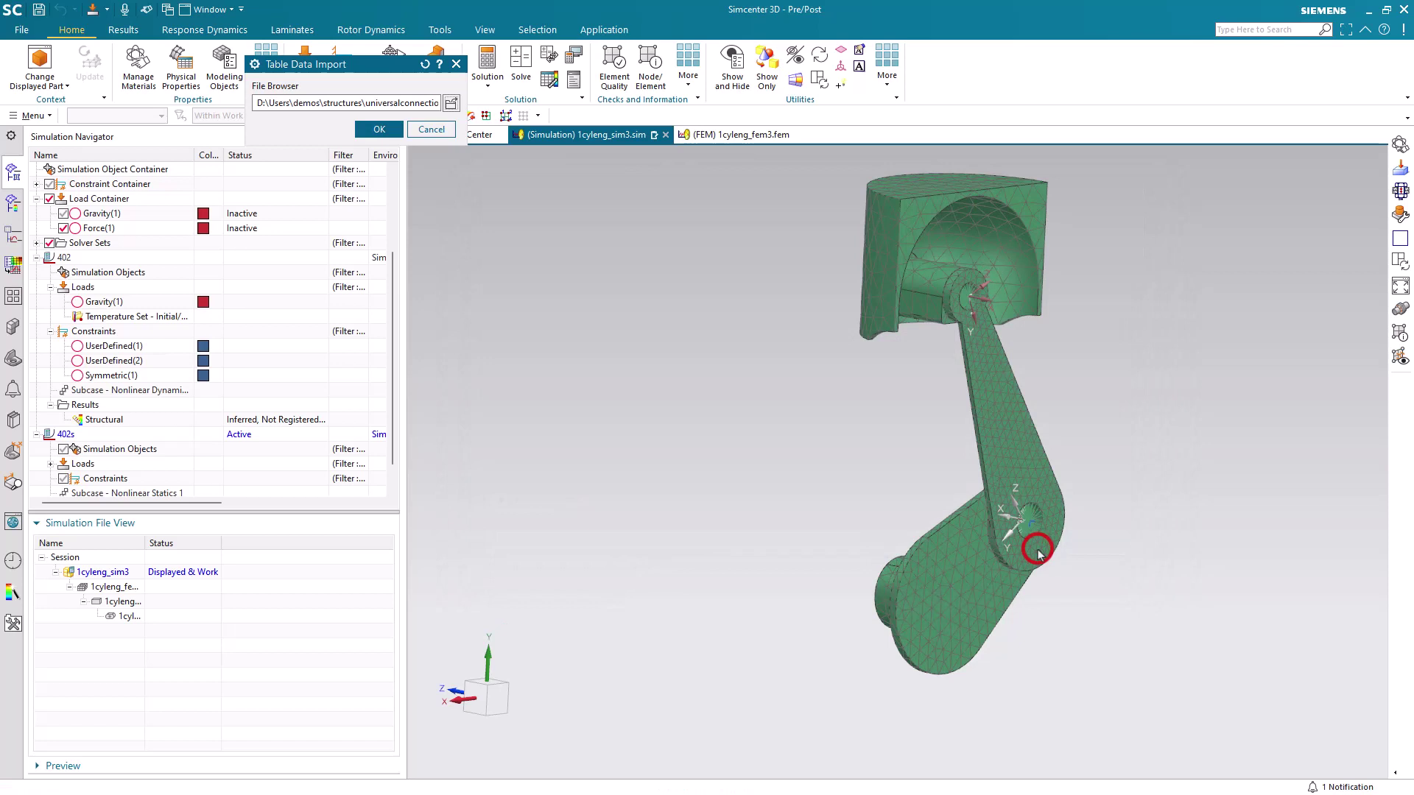
click(379, 128)
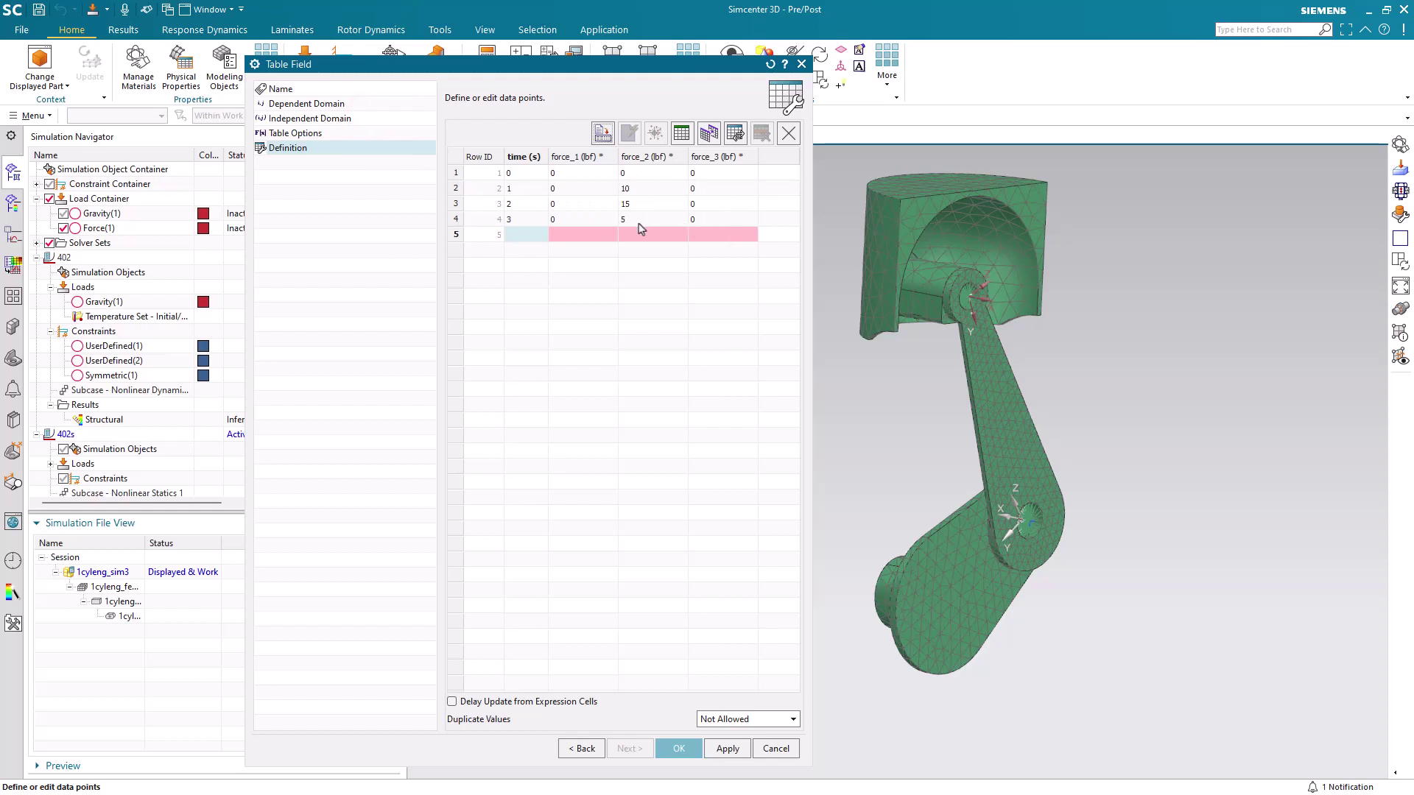
- Change the variable units of force_1, force_2 and force_3 to N, and accept the table field and the force load
right_click(624, 157)
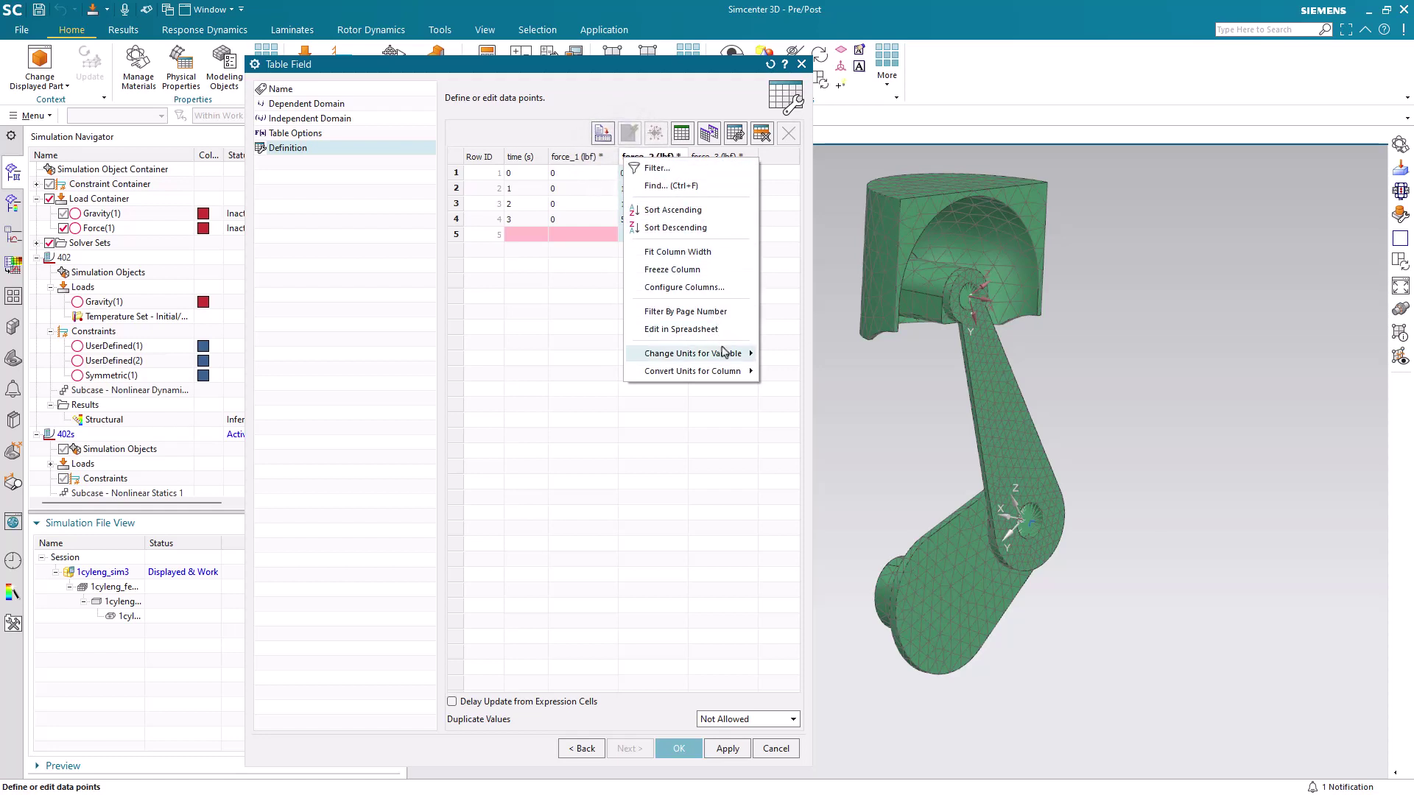
mouse_move(725, 356)
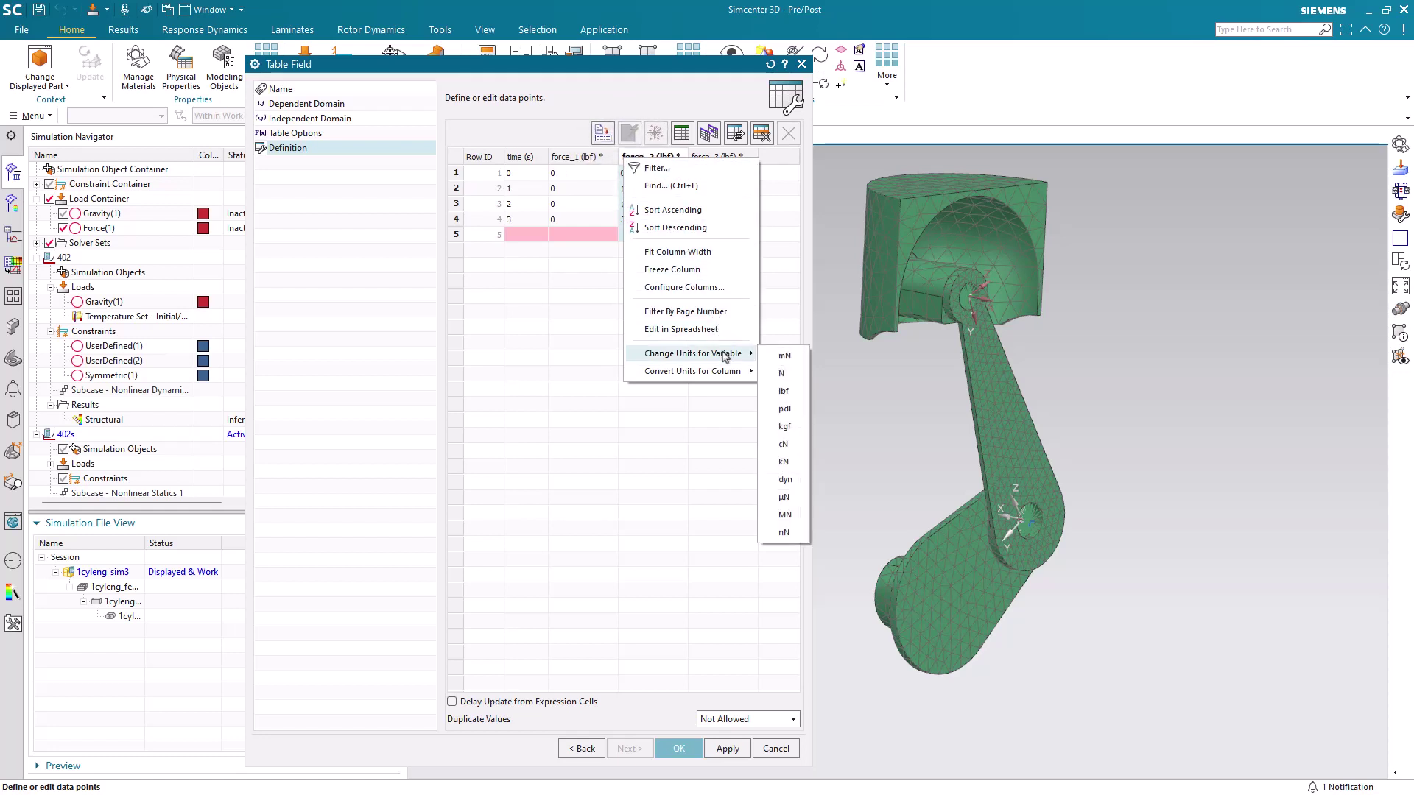
click(774, 373)
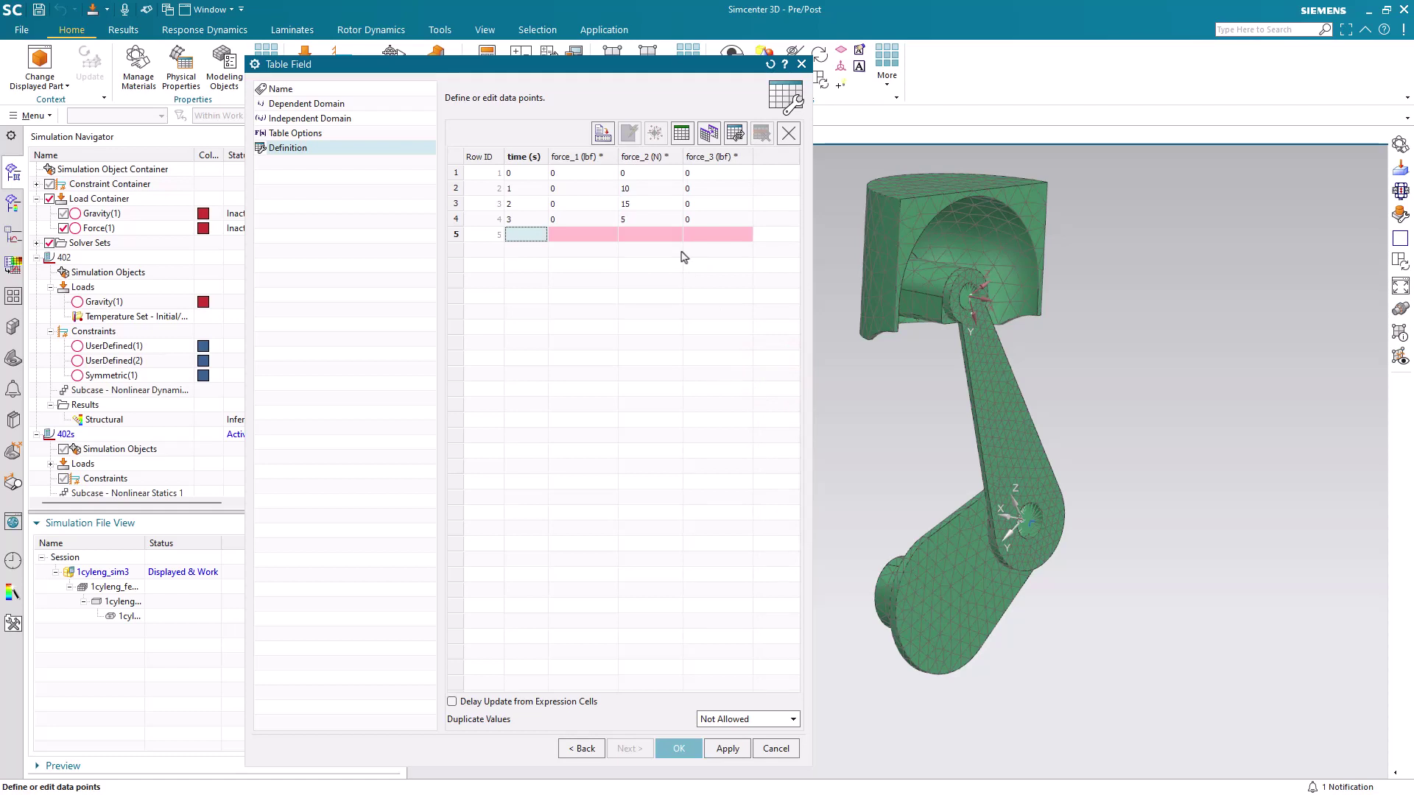
right_click(578, 160)
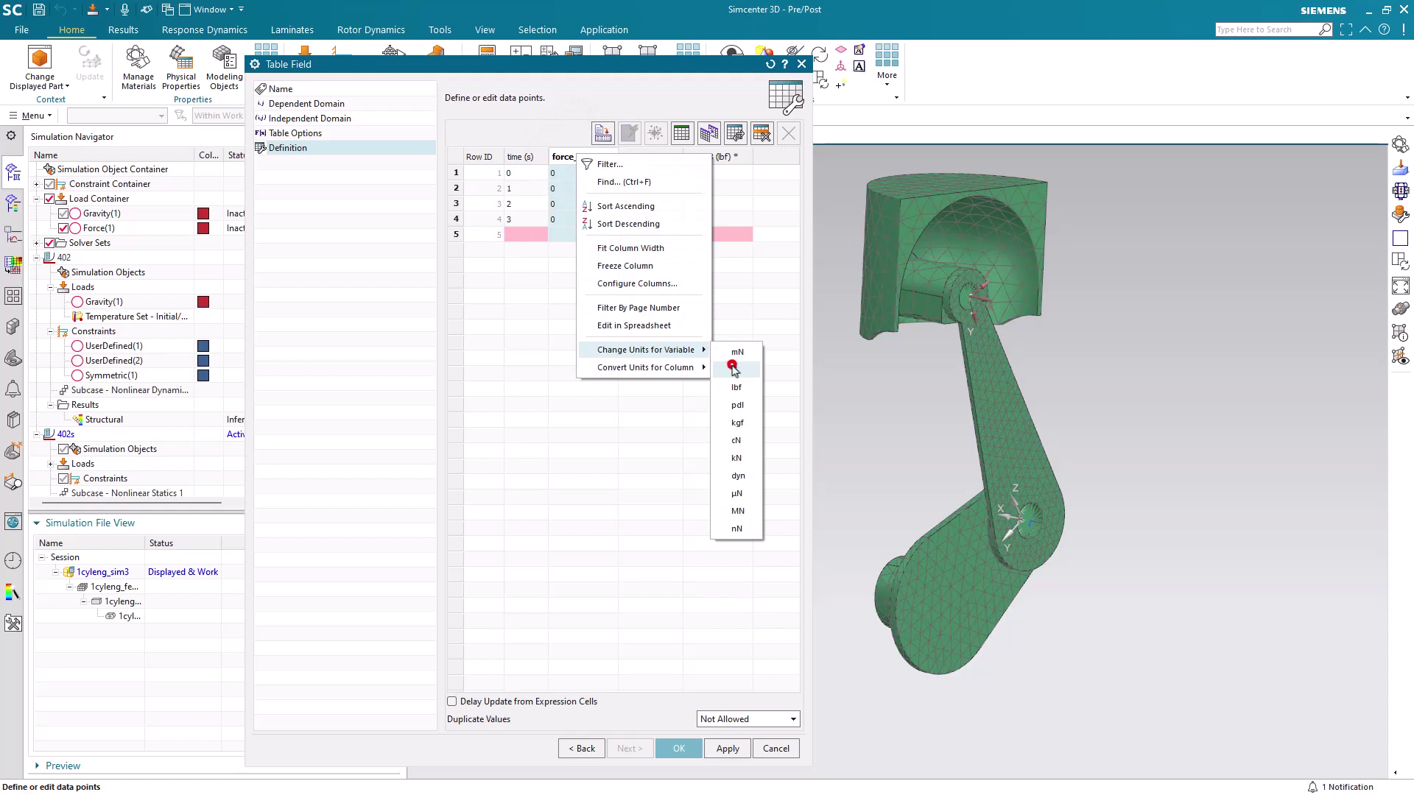
click(733, 366)
right_click(708, 158)
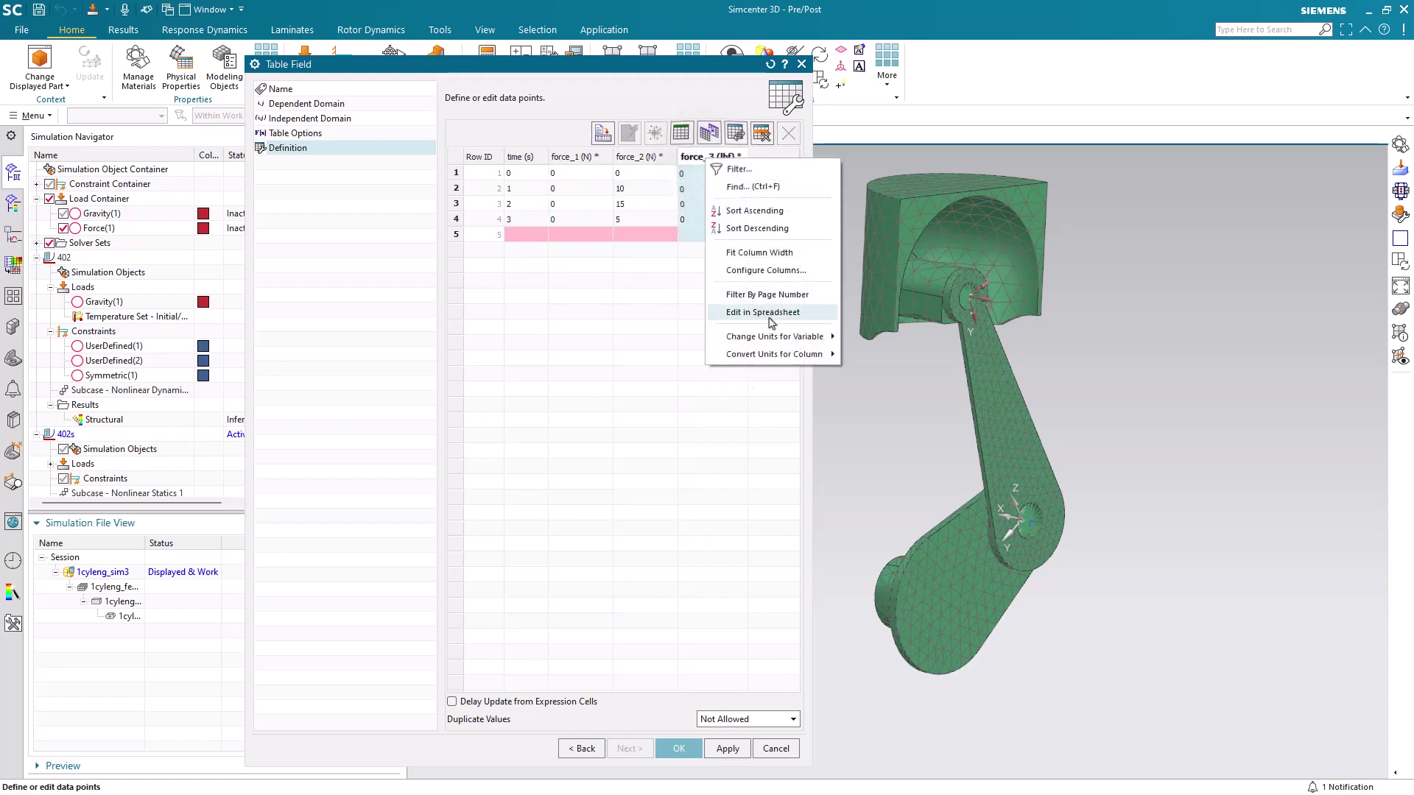
mouse_move(775, 337)
click(855, 354)
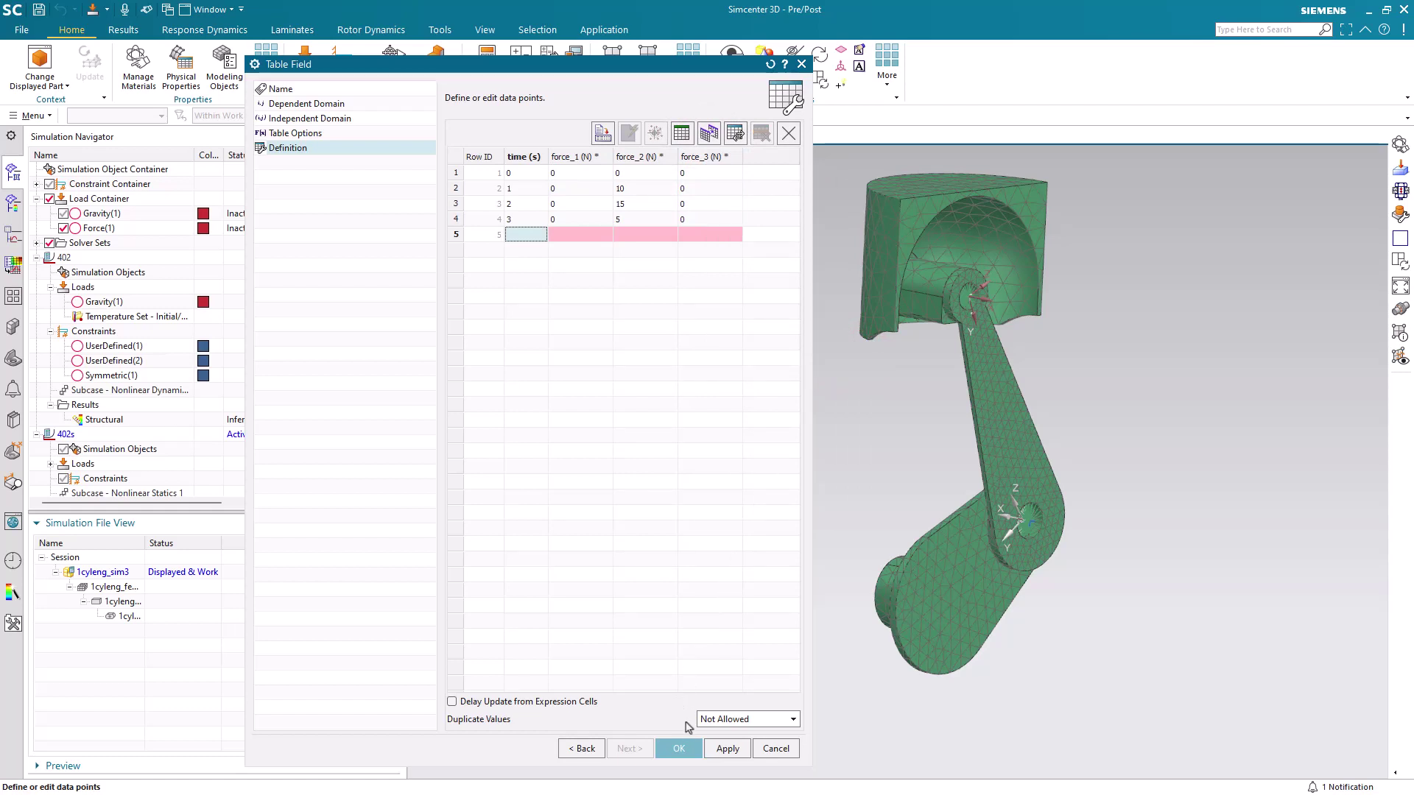
click(681, 748)
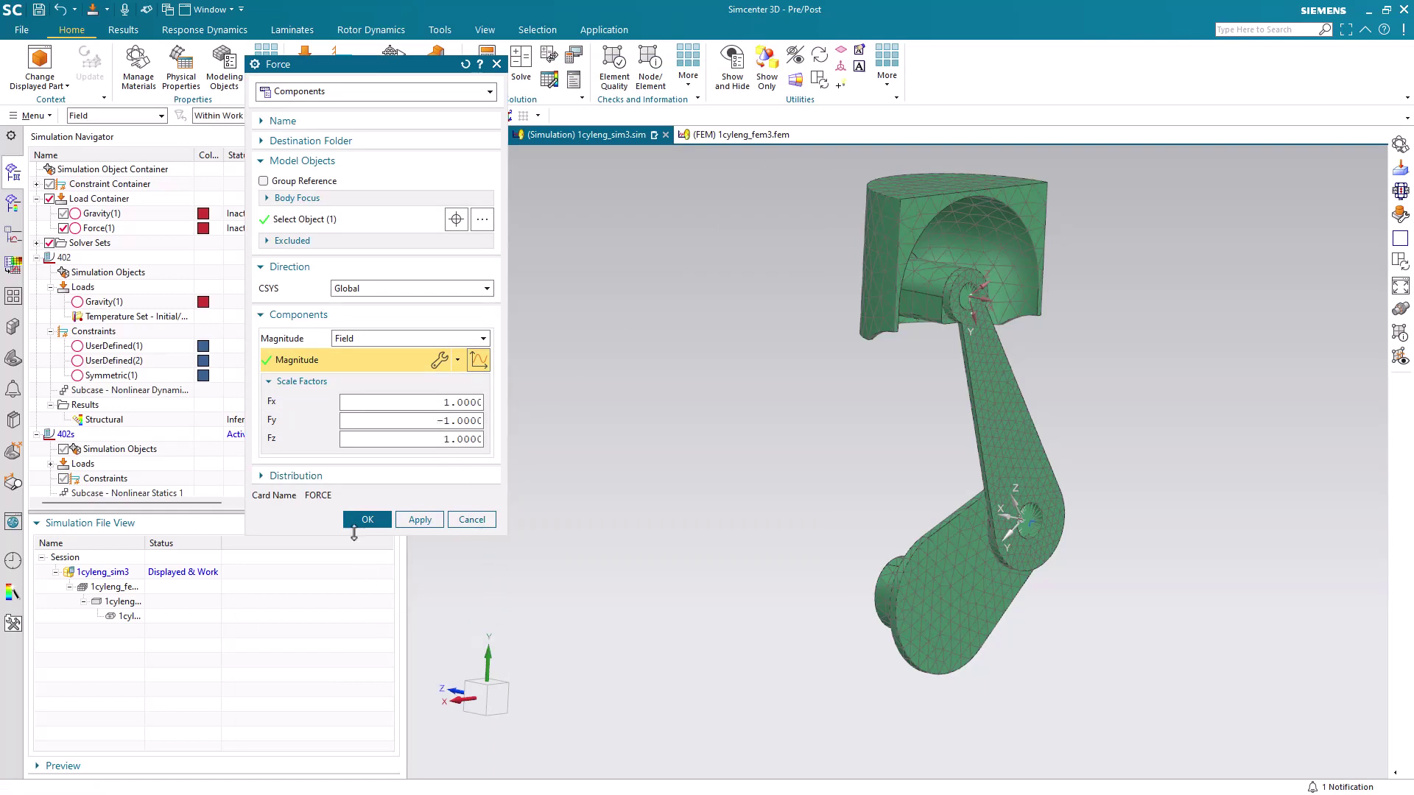
click(354, 520)
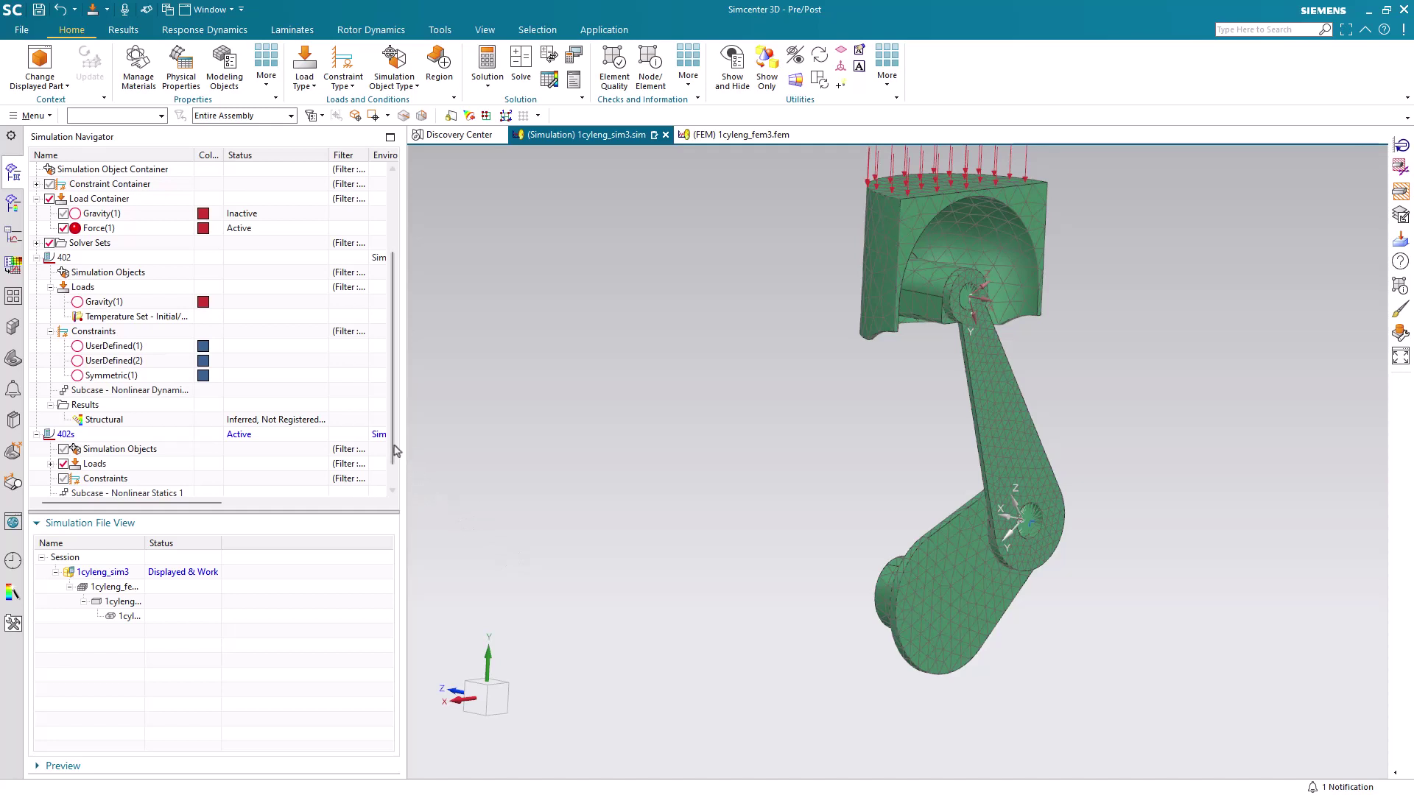
- Add the existing constraints UserDefined(1), UserDefined(2) and Symmetric(1) to the active solution 402s
drag(393, 444, 393, 462)
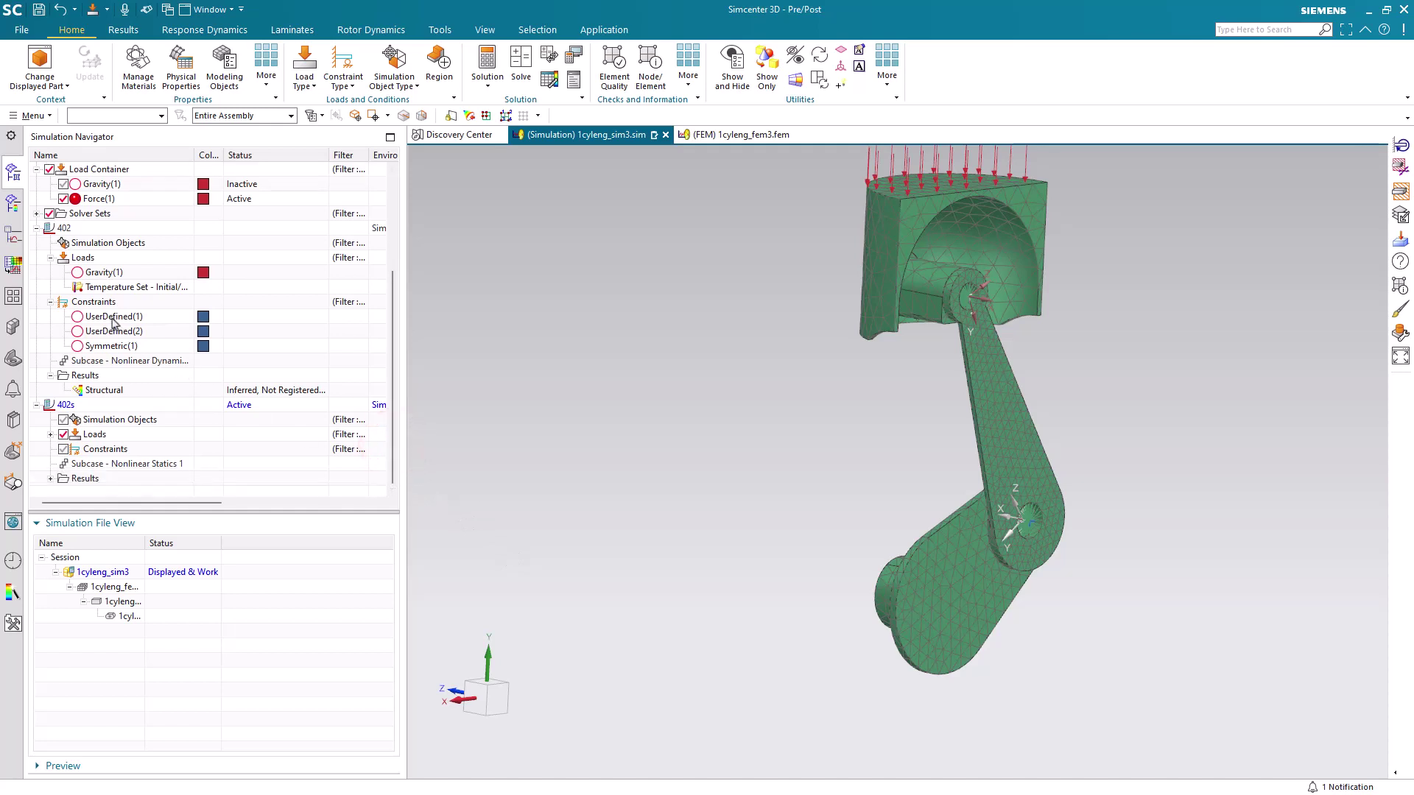
click(112, 318)
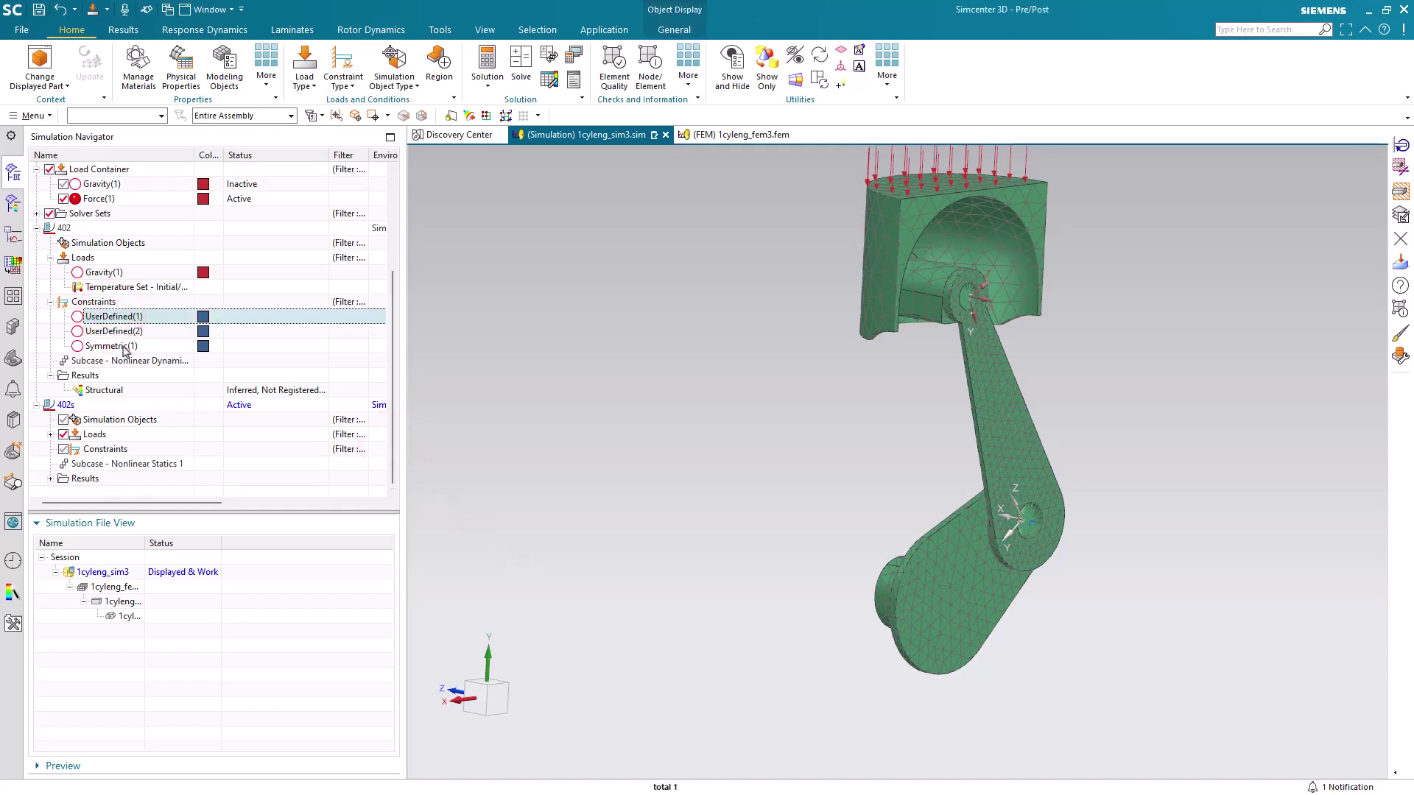
shift+click(124, 346)
scroll(124, 350, up, 3)
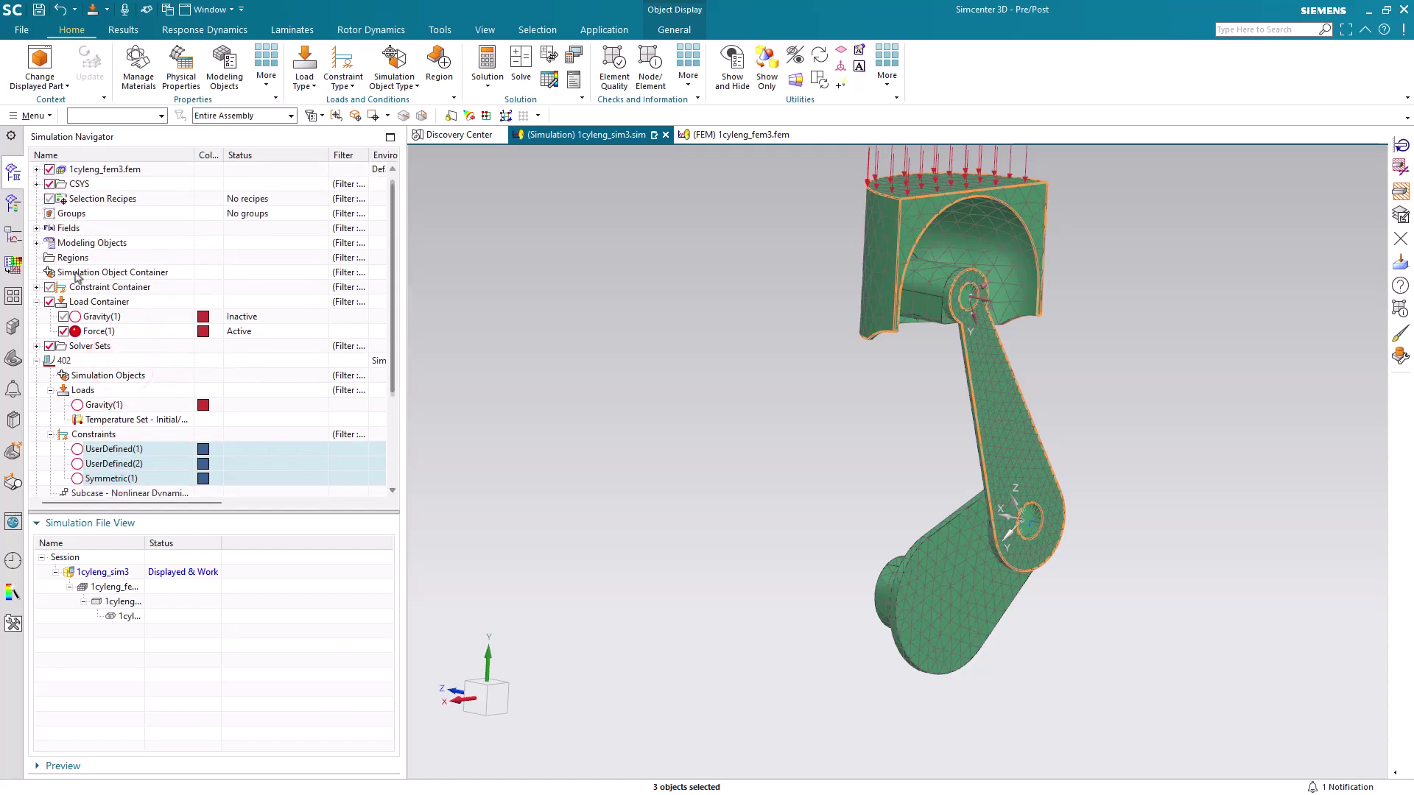
click(36, 287)
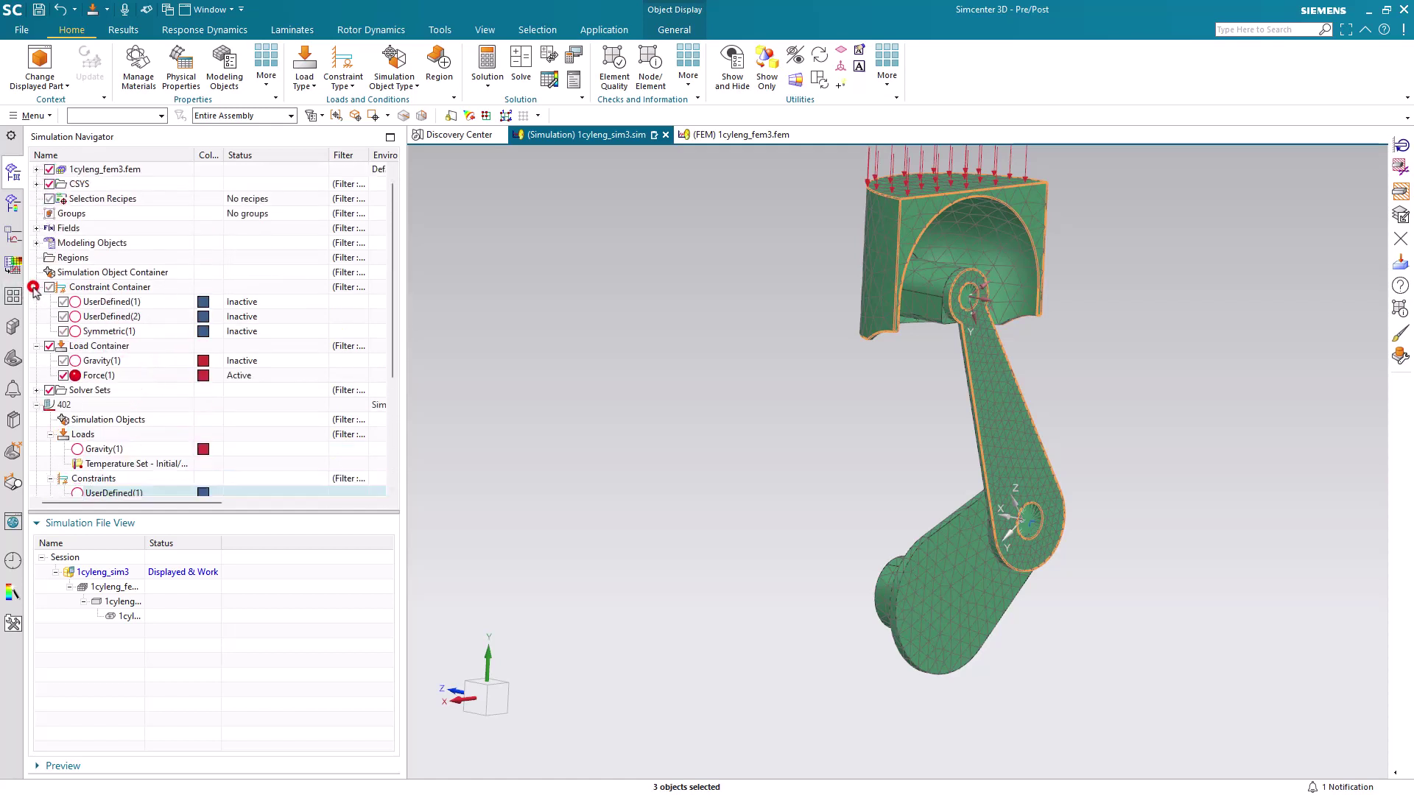
click(109, 302)
shift+click(105, 333)
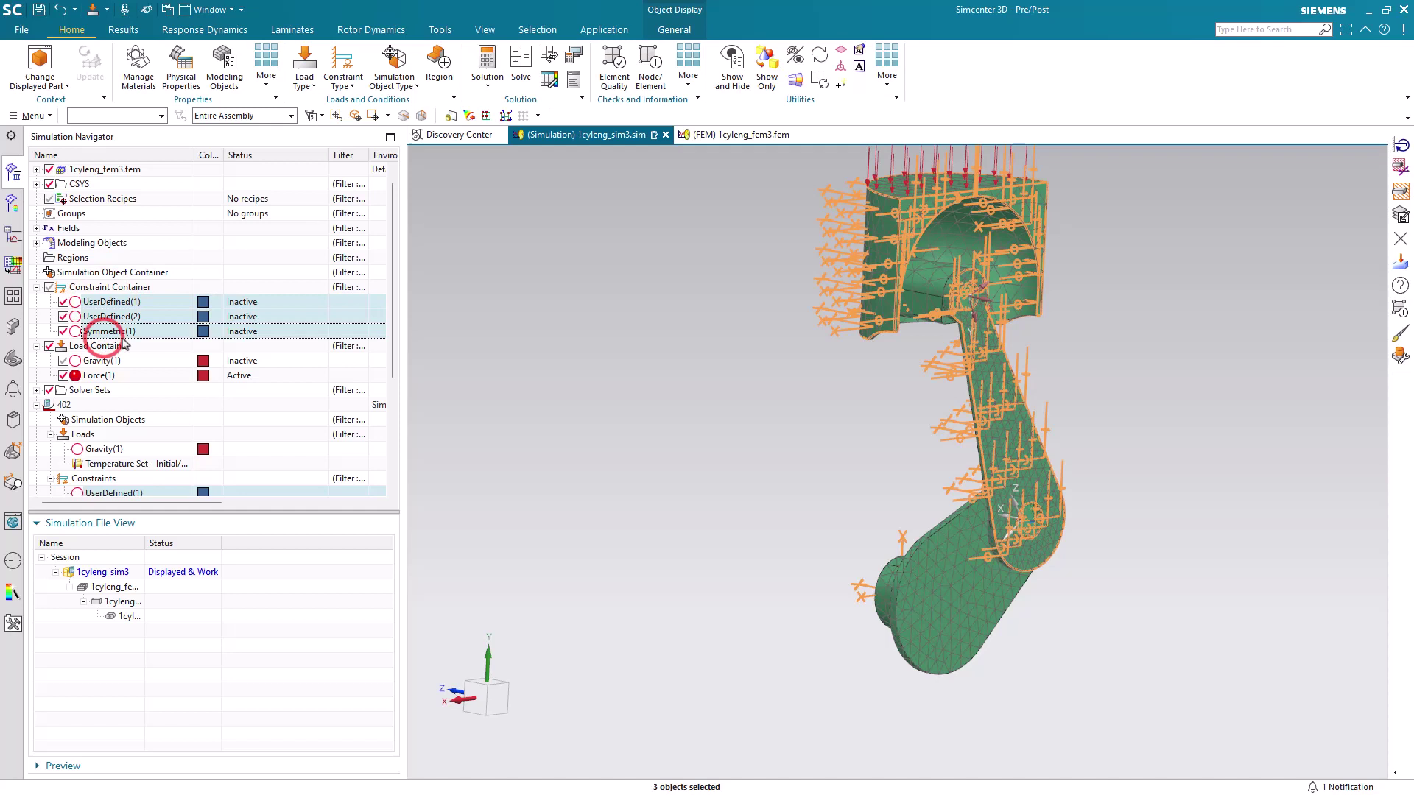
right_click(125, 339)
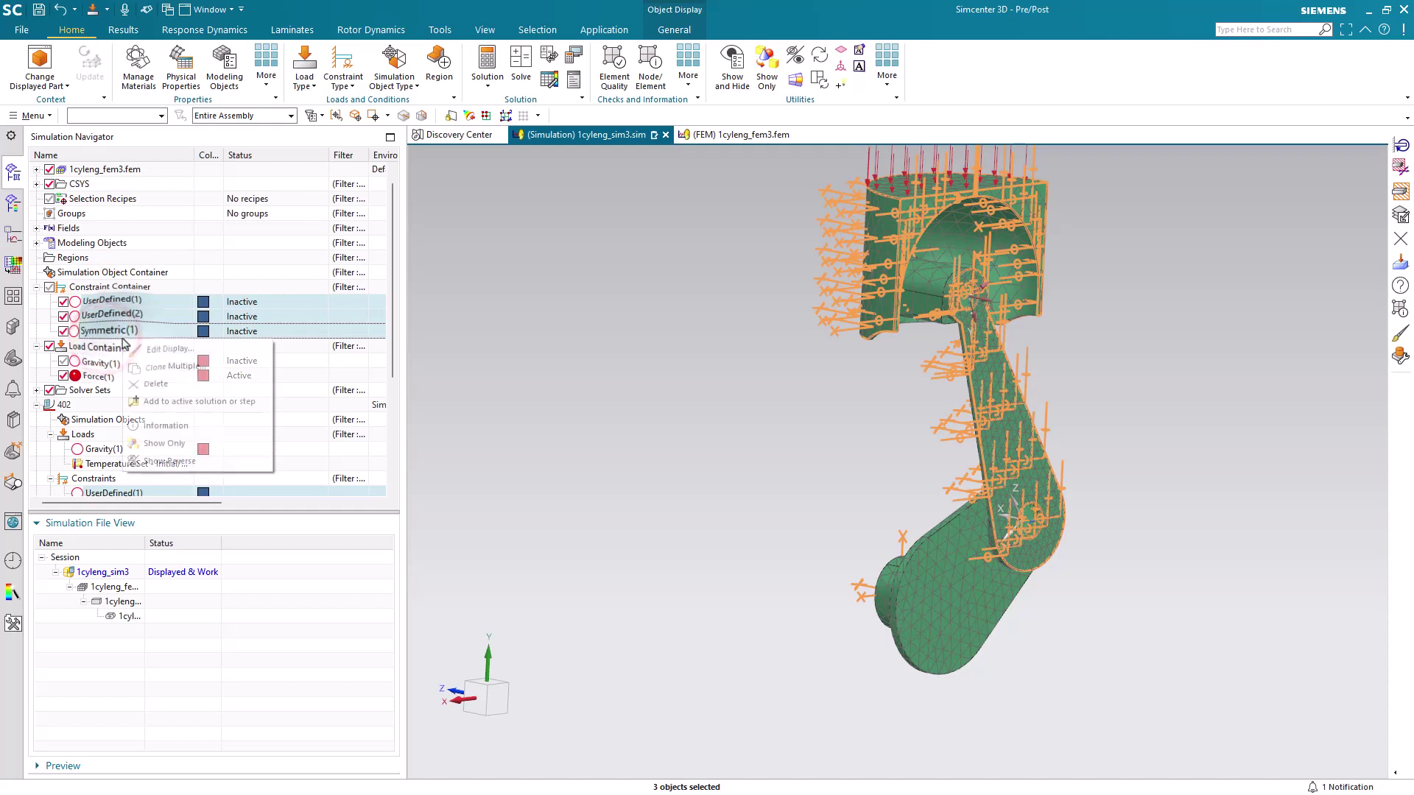
click(180, 401)
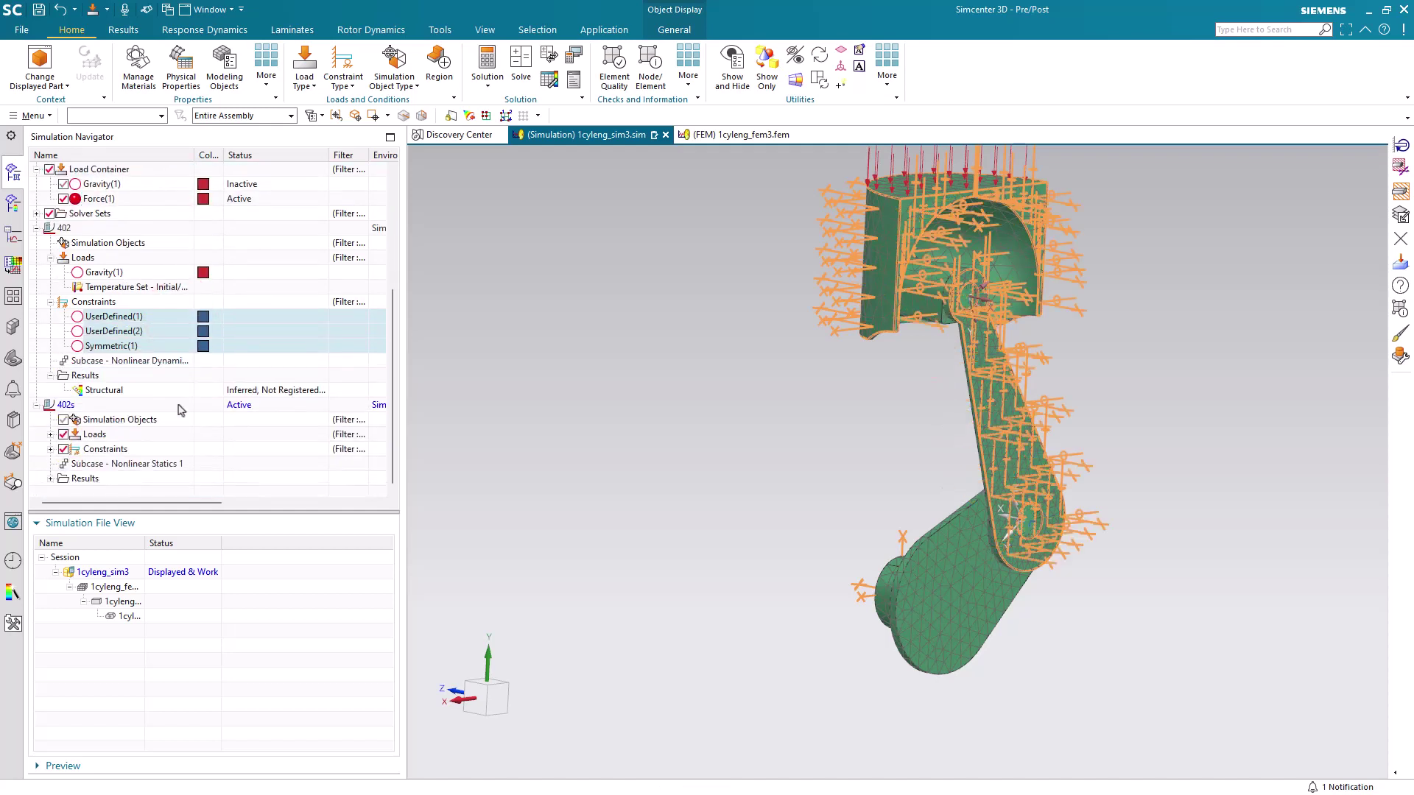
- Edit the UserDefined(1) constraint in solution 402s, setting DOF6 to Fixed
click(50, 449)
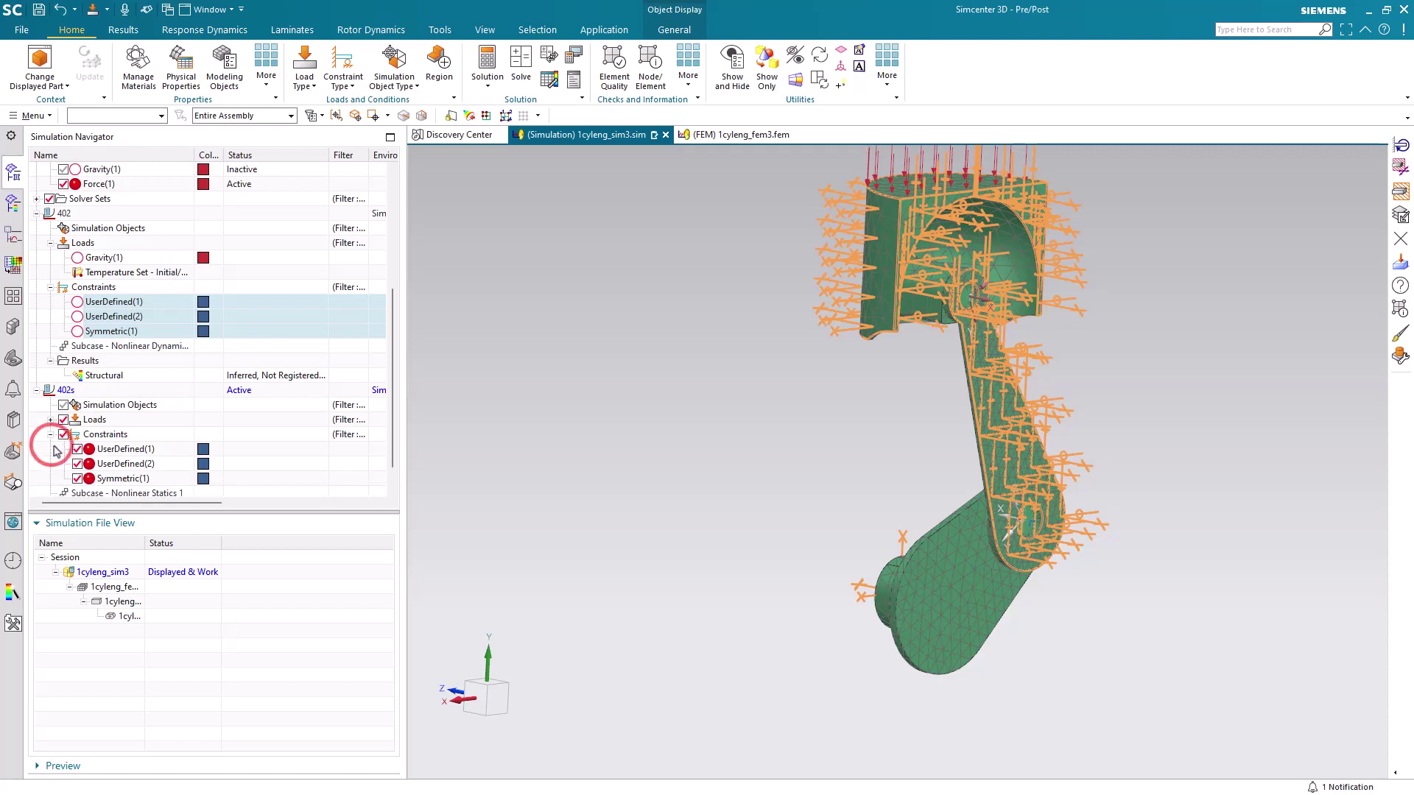
click(51, 420)
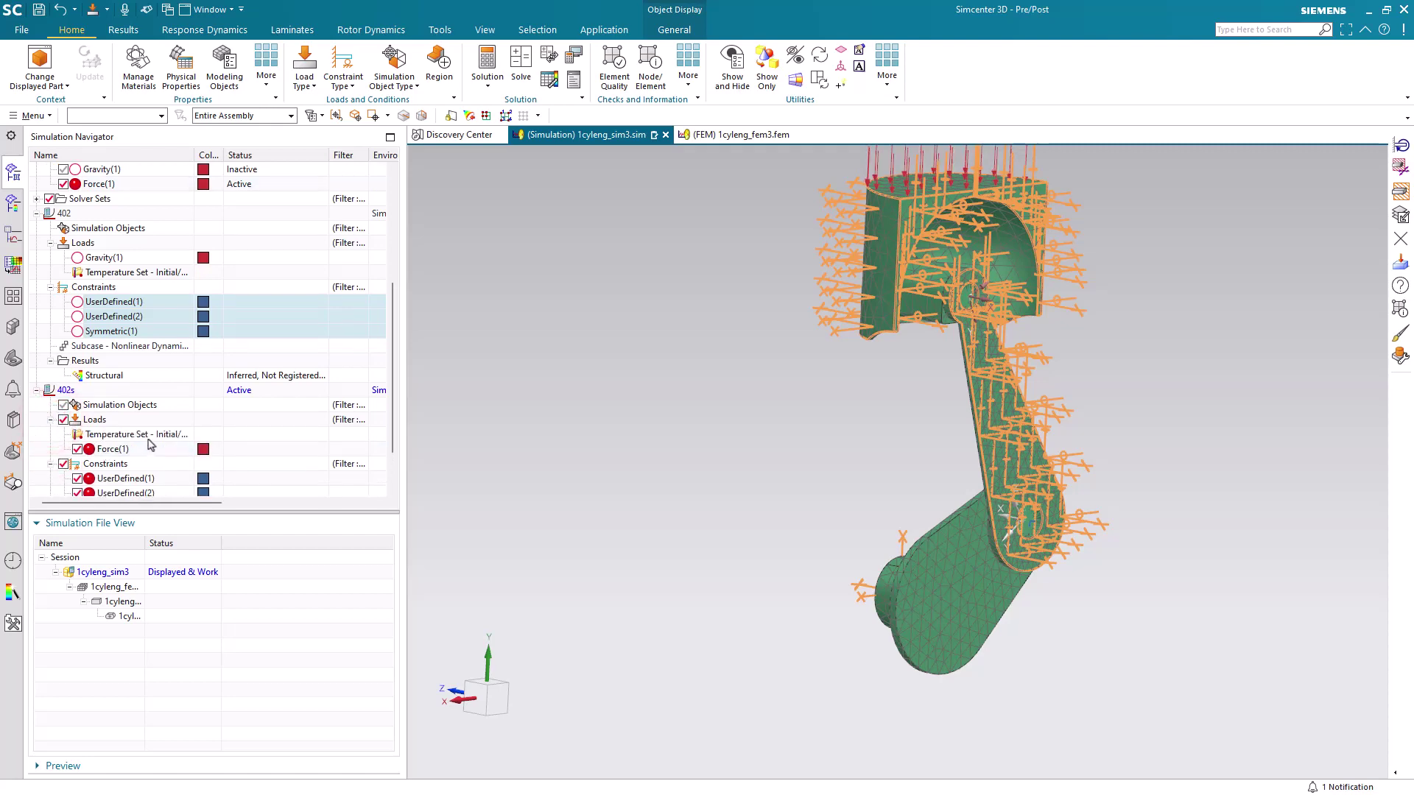
click(138, 477)
right_click(139, 480)
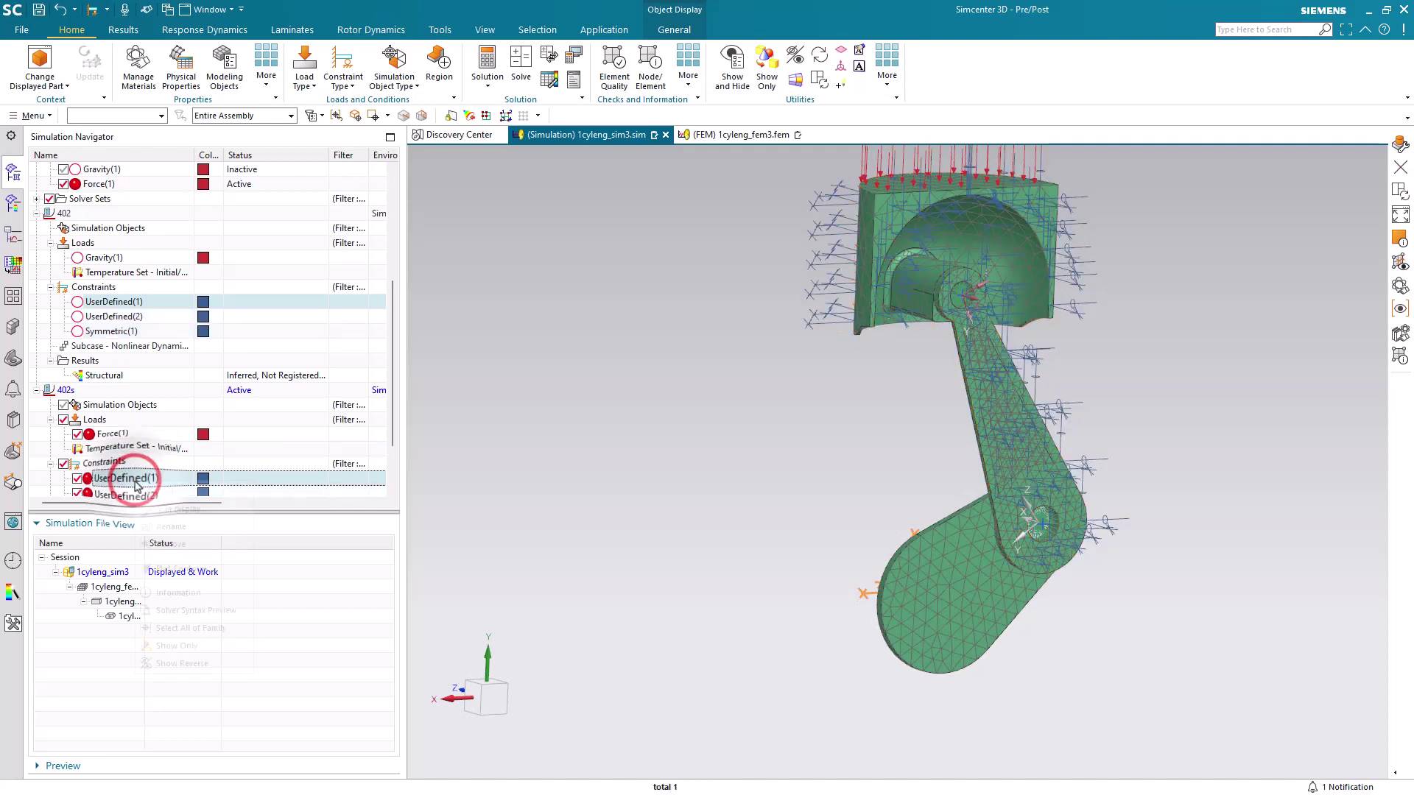
click(145, 494)
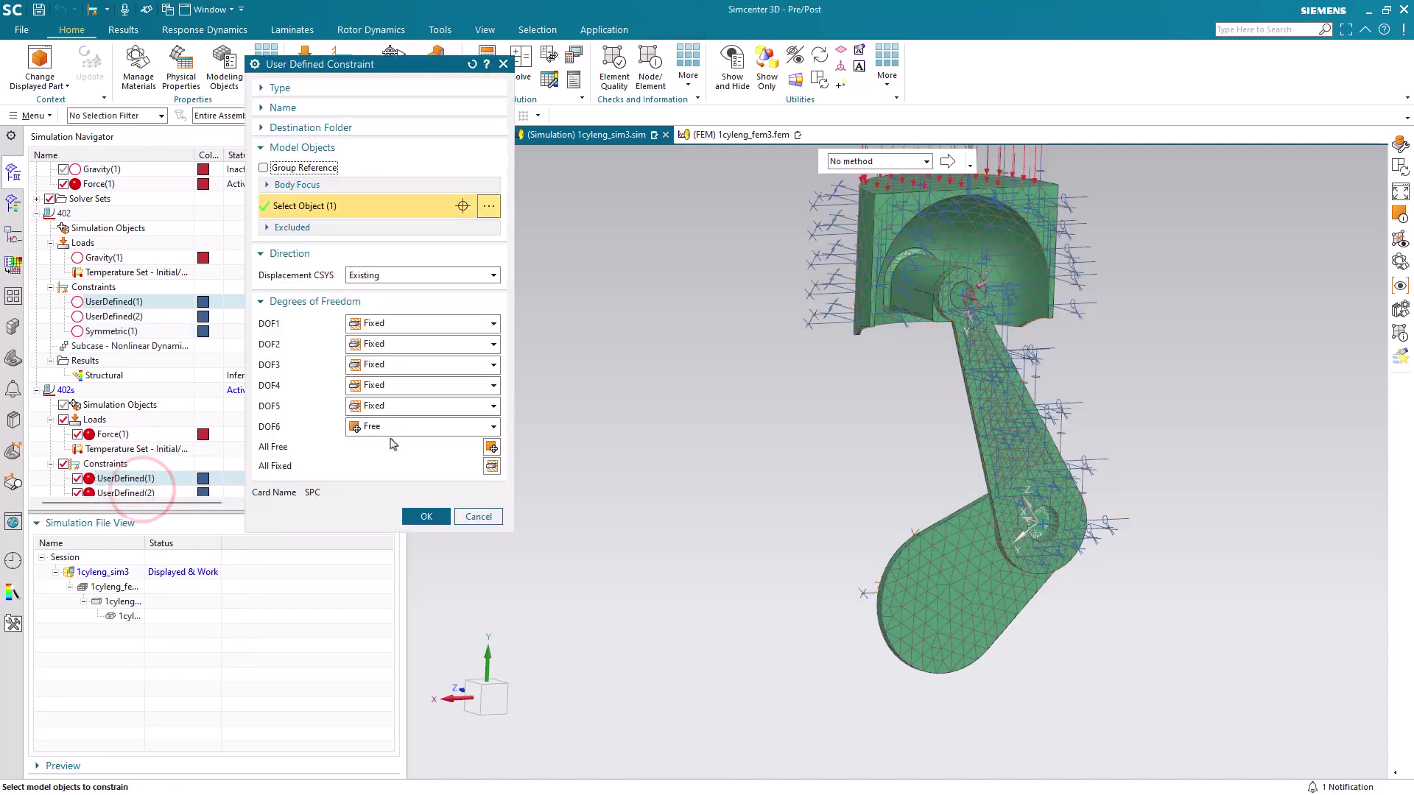
click(401, 427)
click(384, 446)
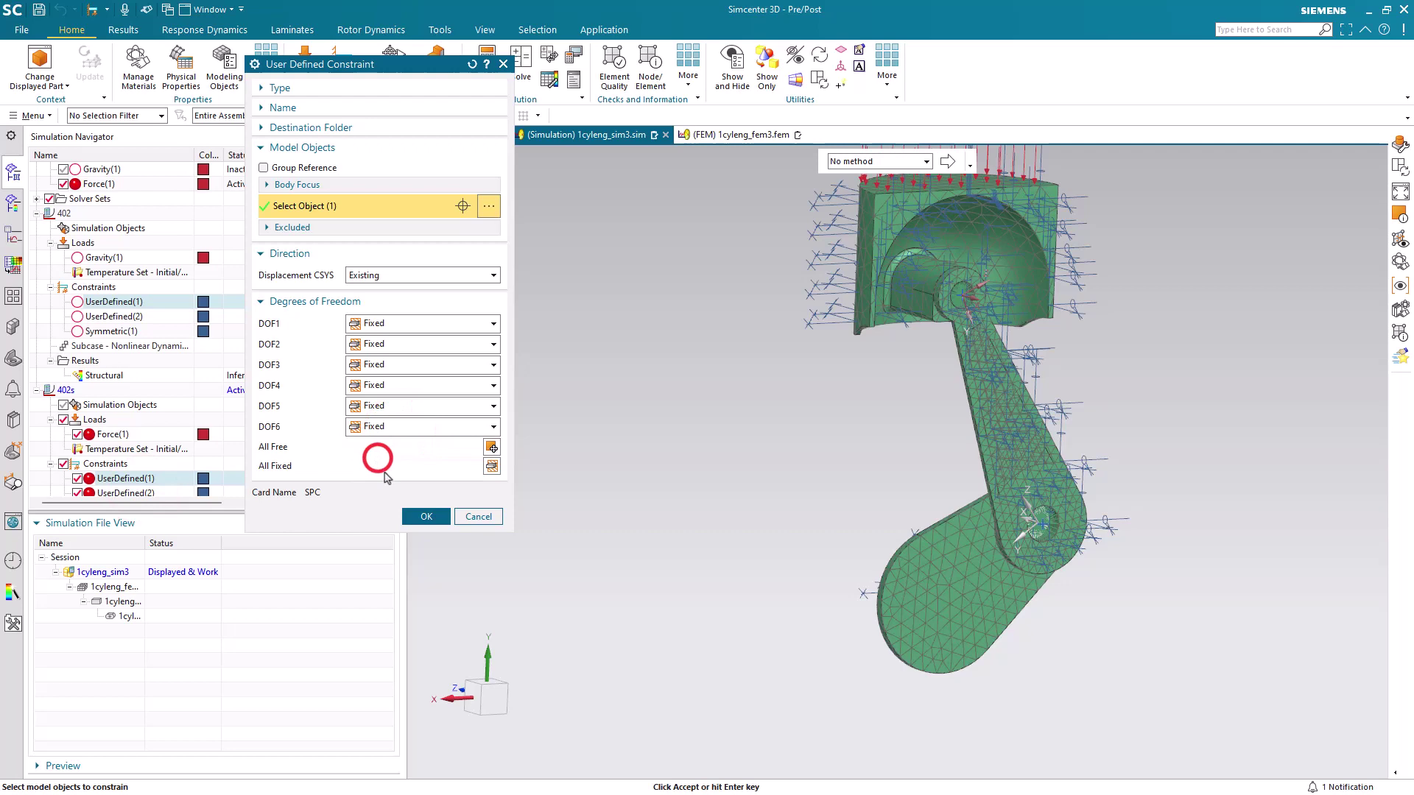
click(416, 514)
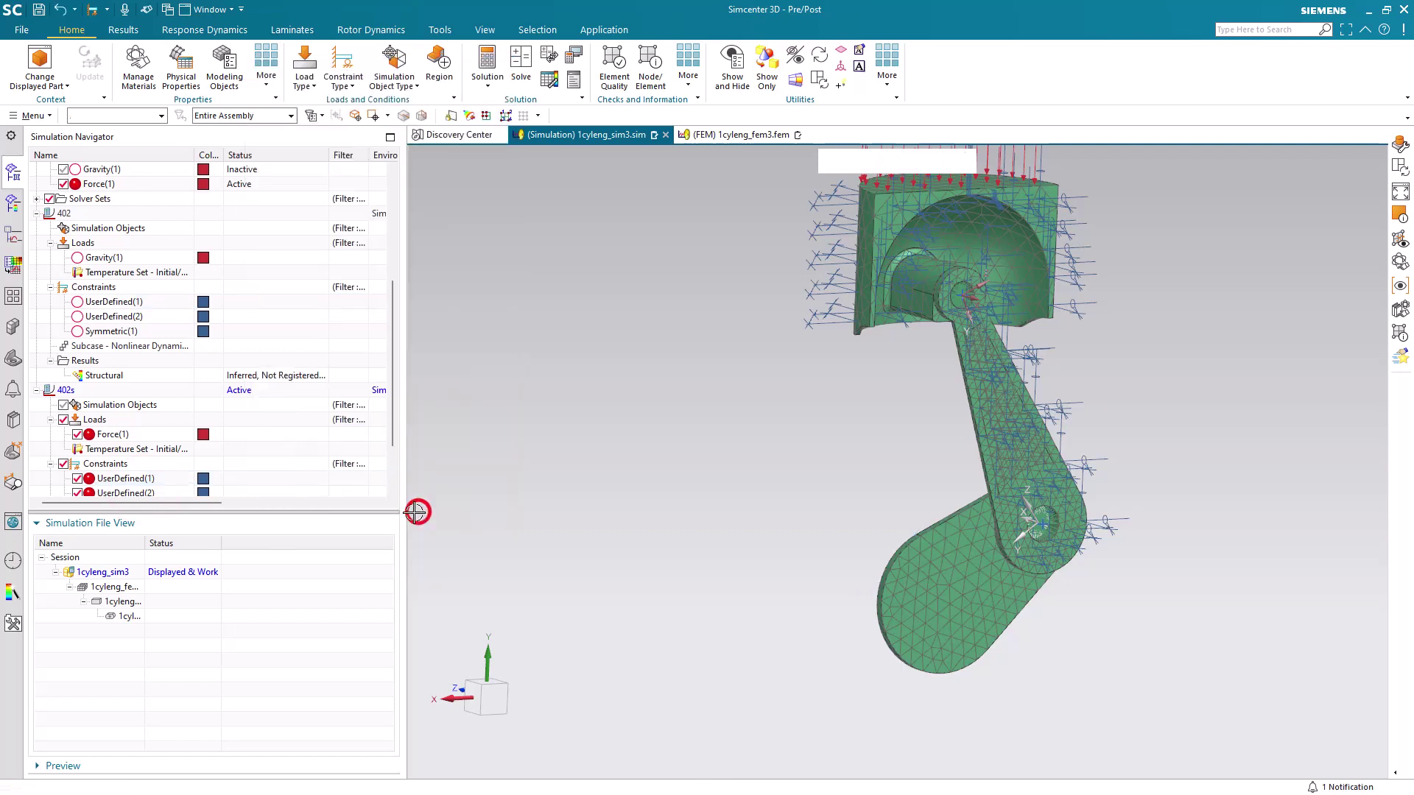
- Solve solution 402s, decline the message review on completion, and close the solver monitoring and information windows
right_click(70, 389)
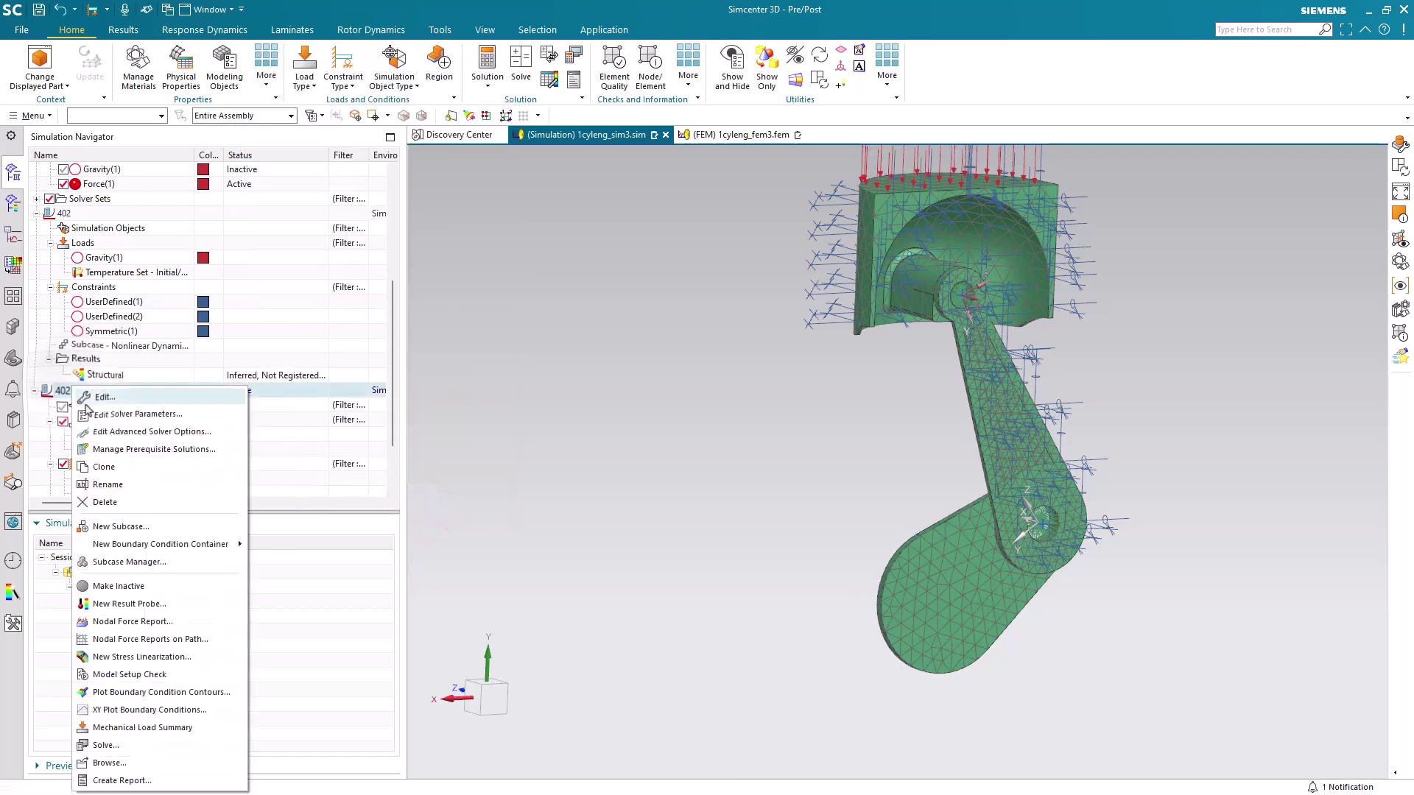
click(180, 744)
click(388, 270)
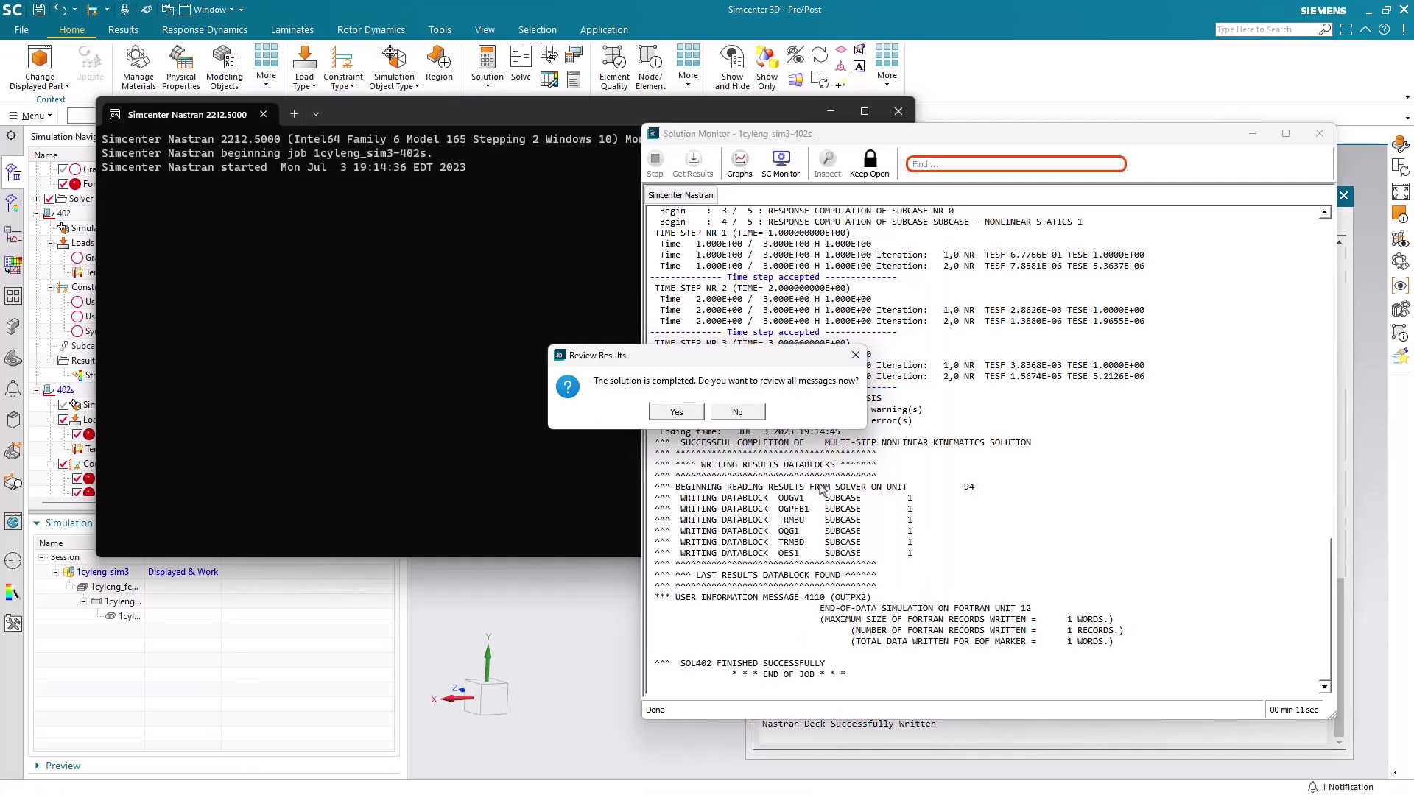
click(738, 412)
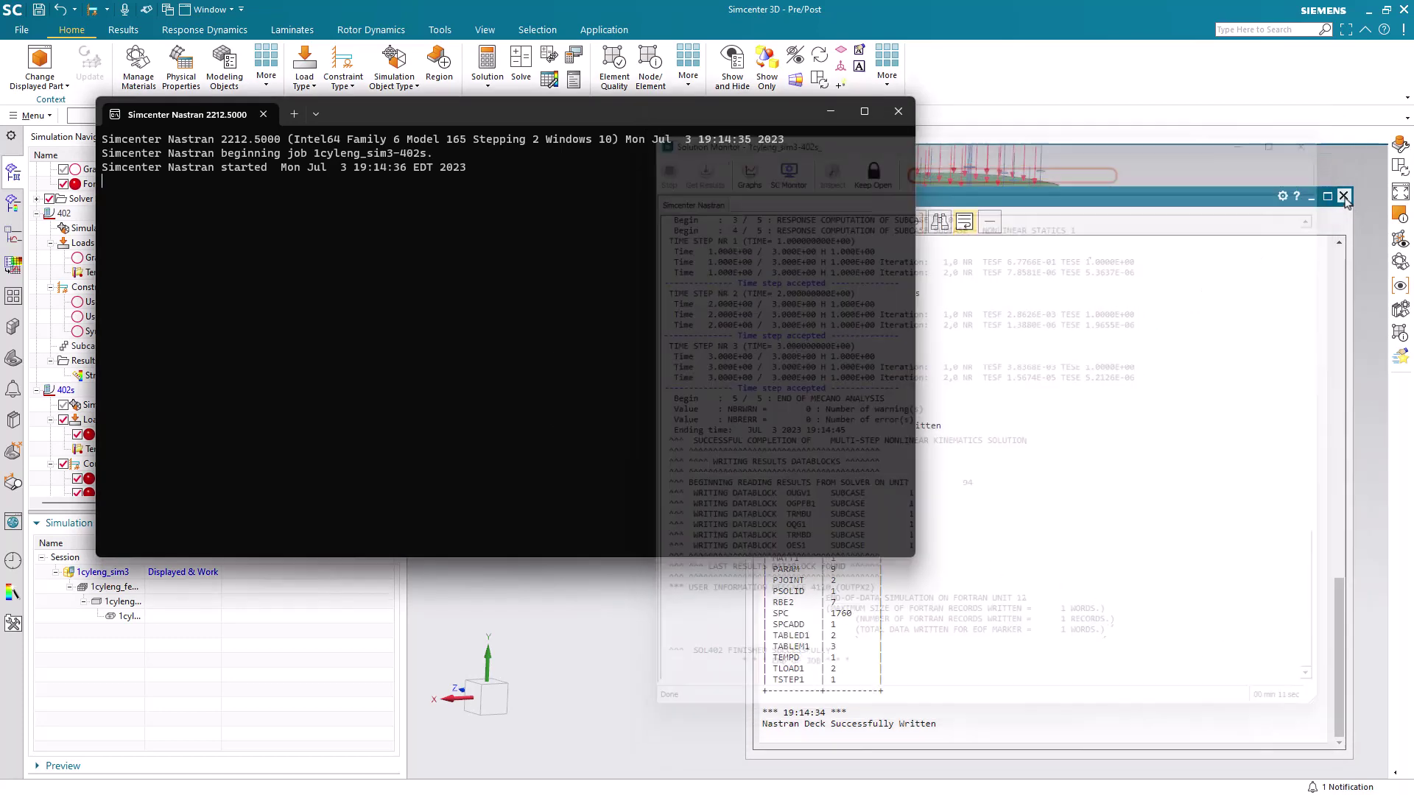
click(1344, 196)
click(430, 387)
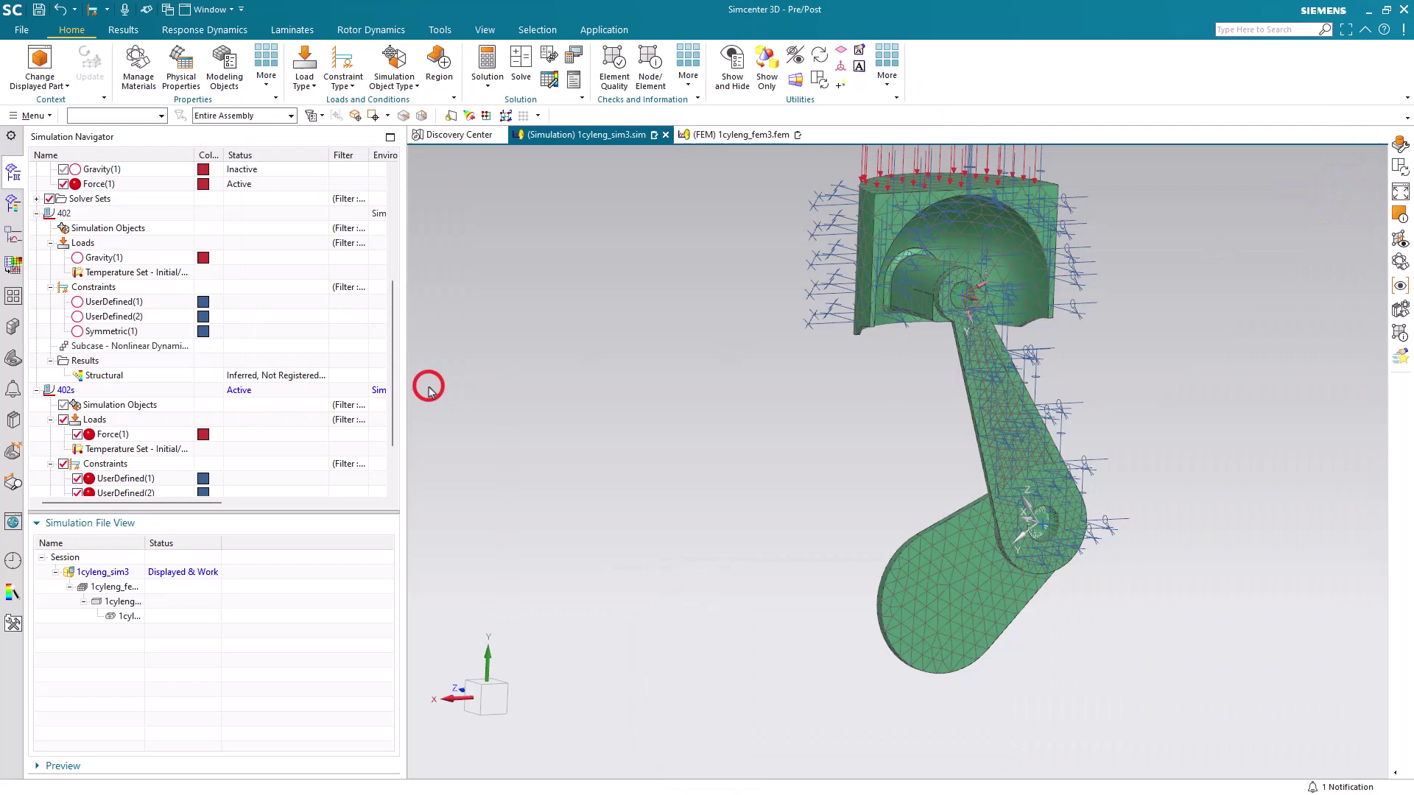
- Open the Structural results of solution 402s and select all force, moment, displacement and rotation graphs of joints REVO_3976 and REVO_3977
scroll(190, 407, down, 2)
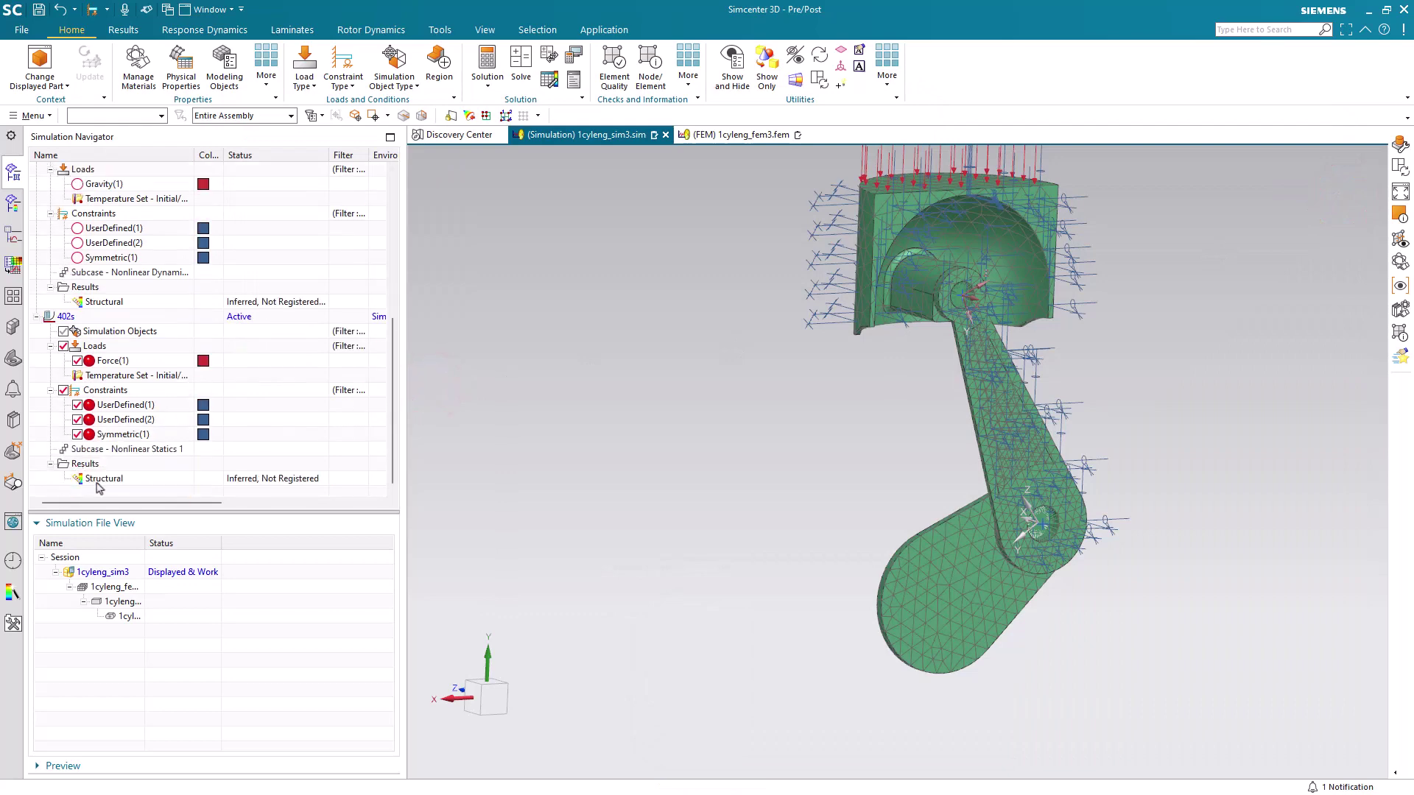
double_click(98, 480)
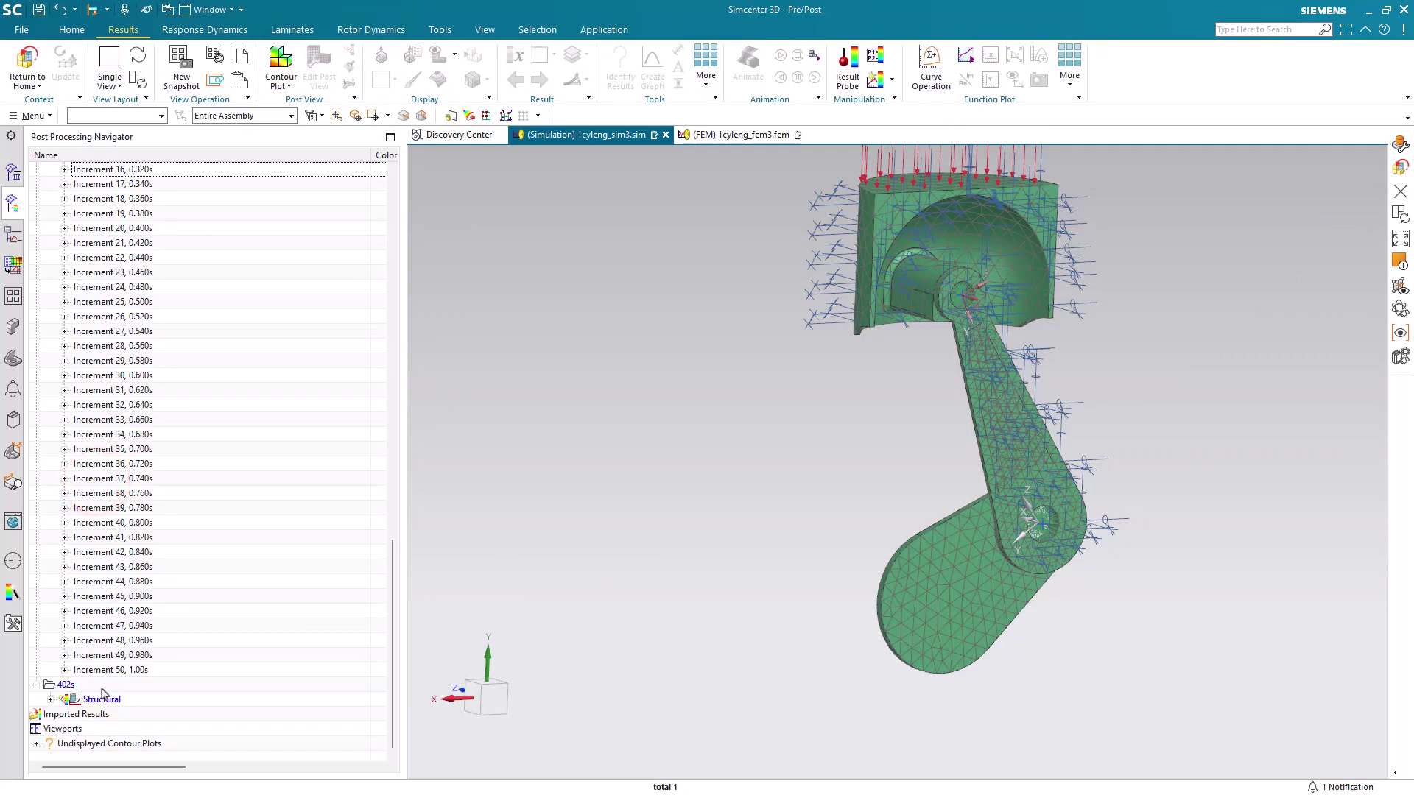
click(50, 700)
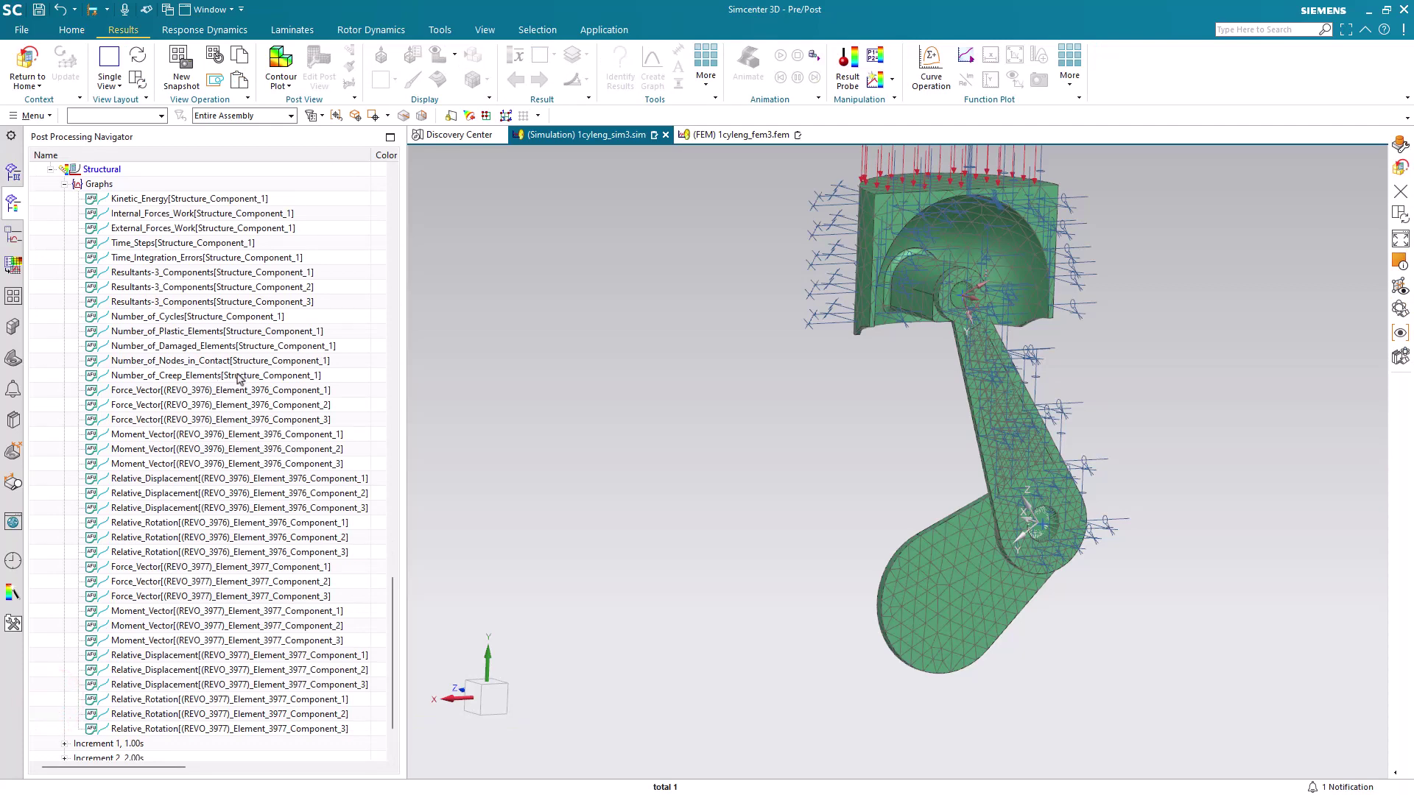
click(199, 390)
scroll(198, 390, down, 1)
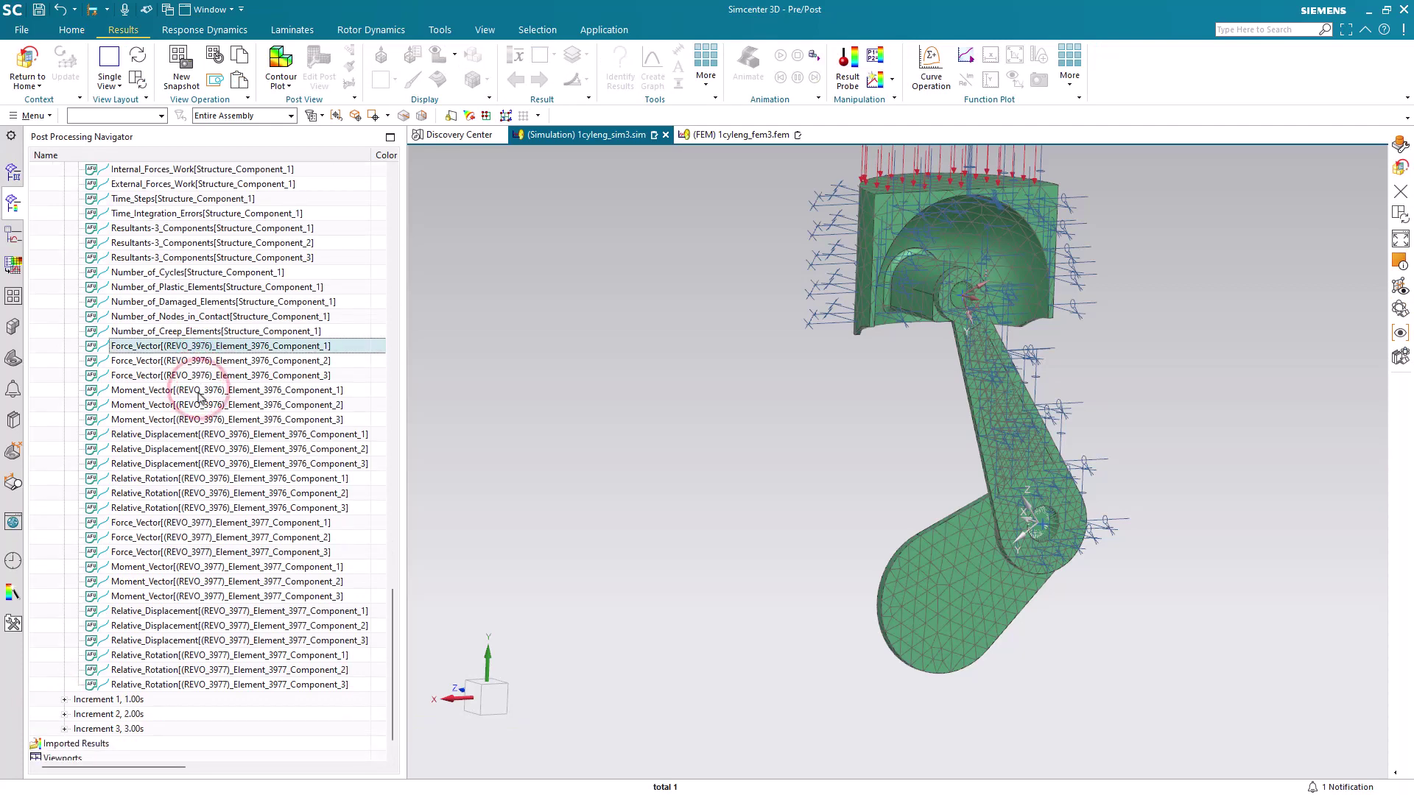
shift+click(168, 686)
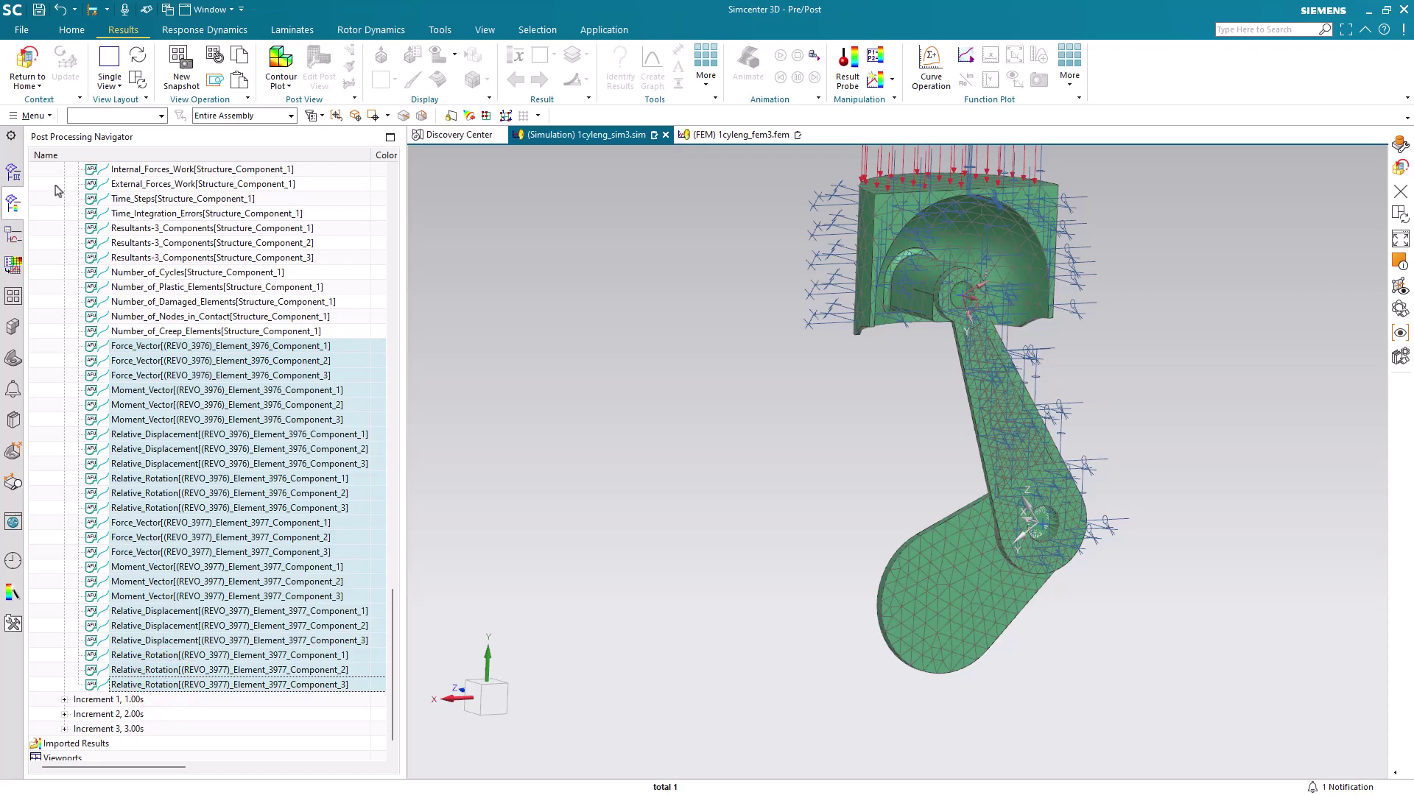
- List element information for two elements in the hole at the connecting rod's lower end, checking the CJOINT label, and close the listing
click(31, 115)
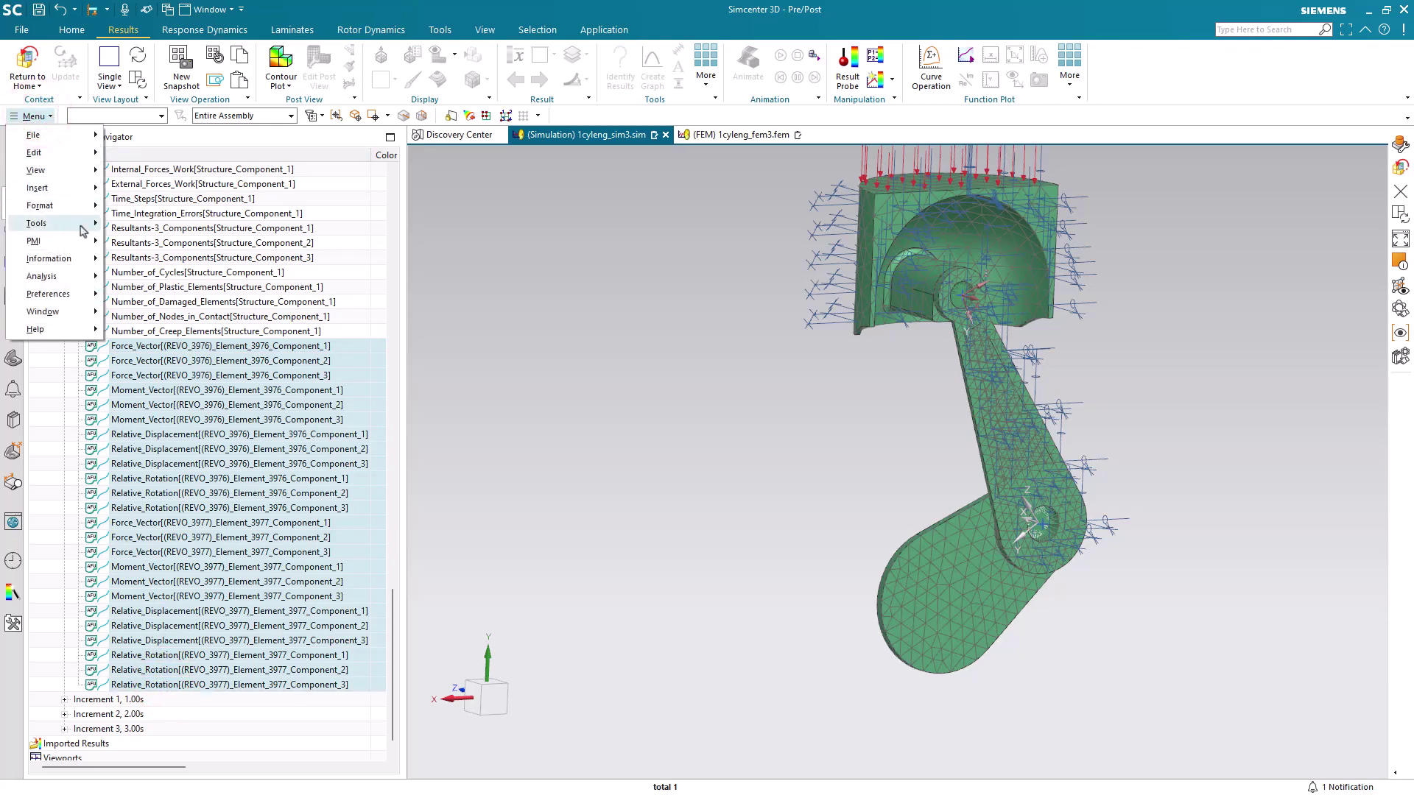
mouse_move(94, 223)
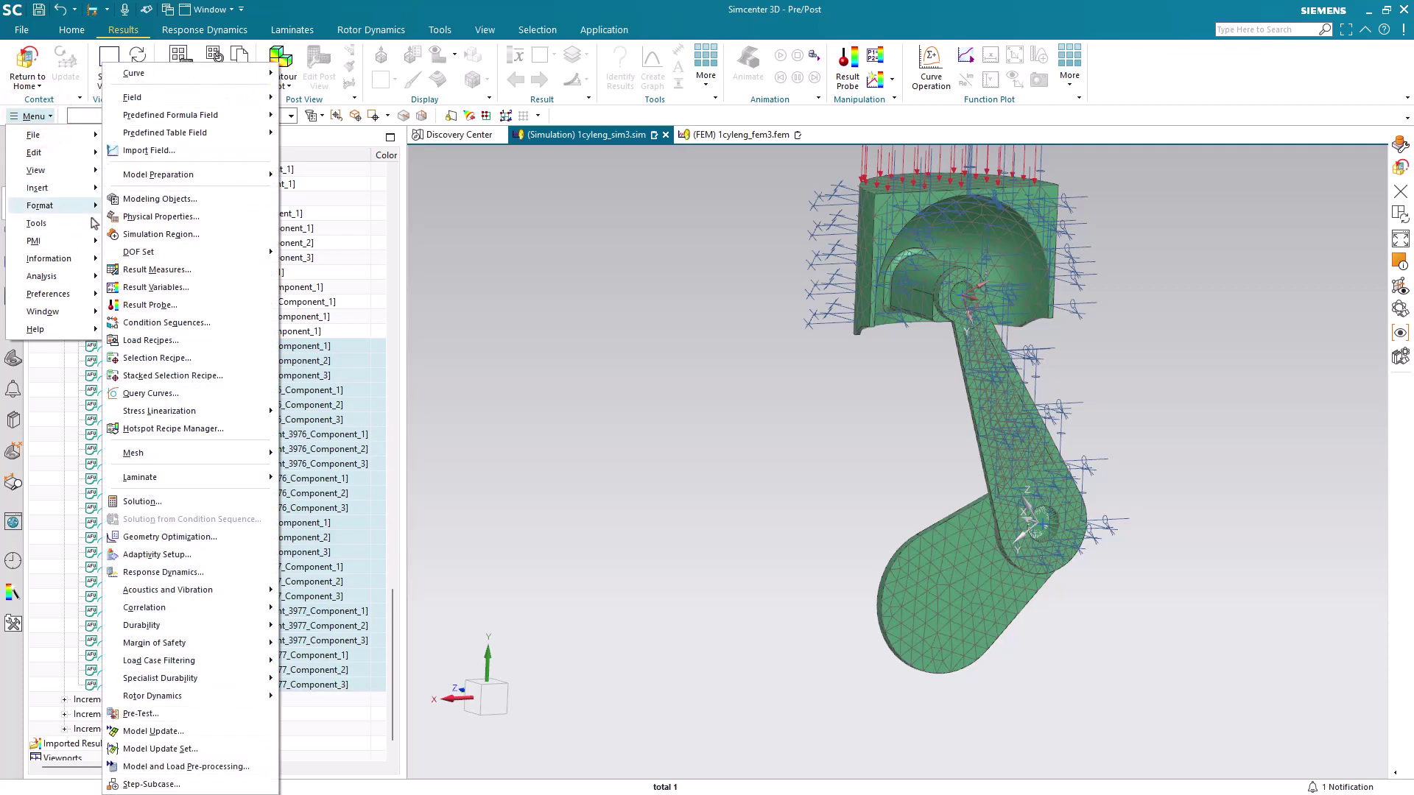
click(95, 260)
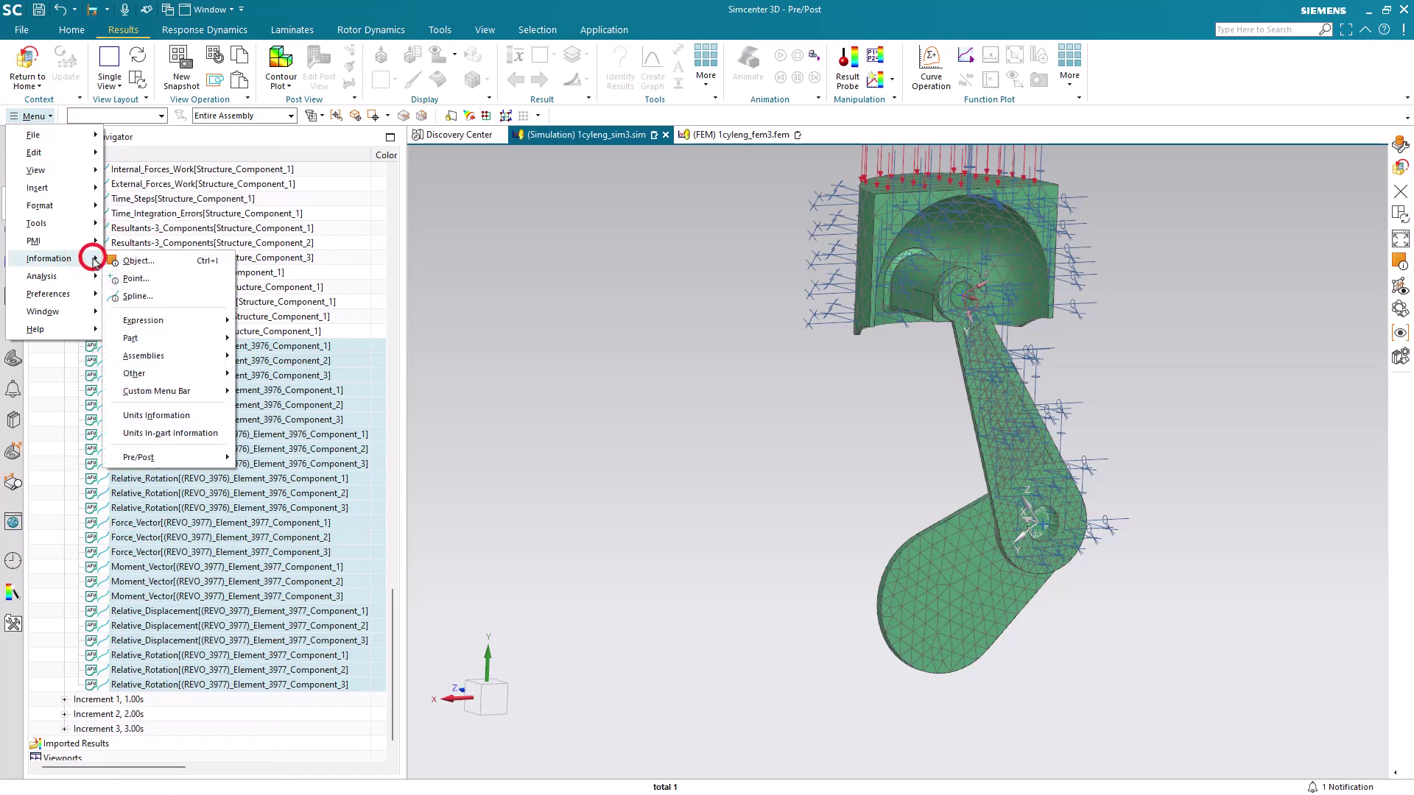
click(181, 458)
click(266, 473)
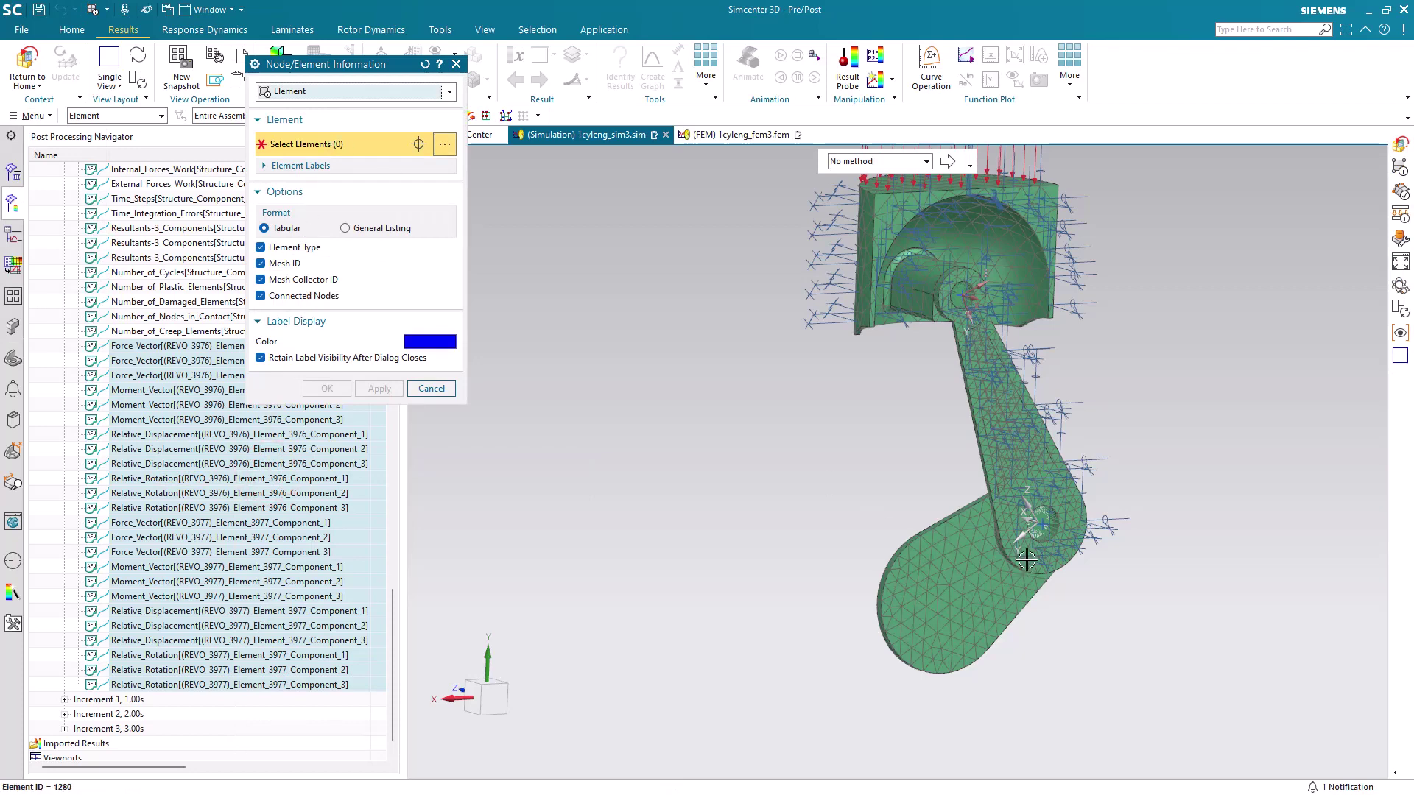
scroll(1026, 561, up, 5)
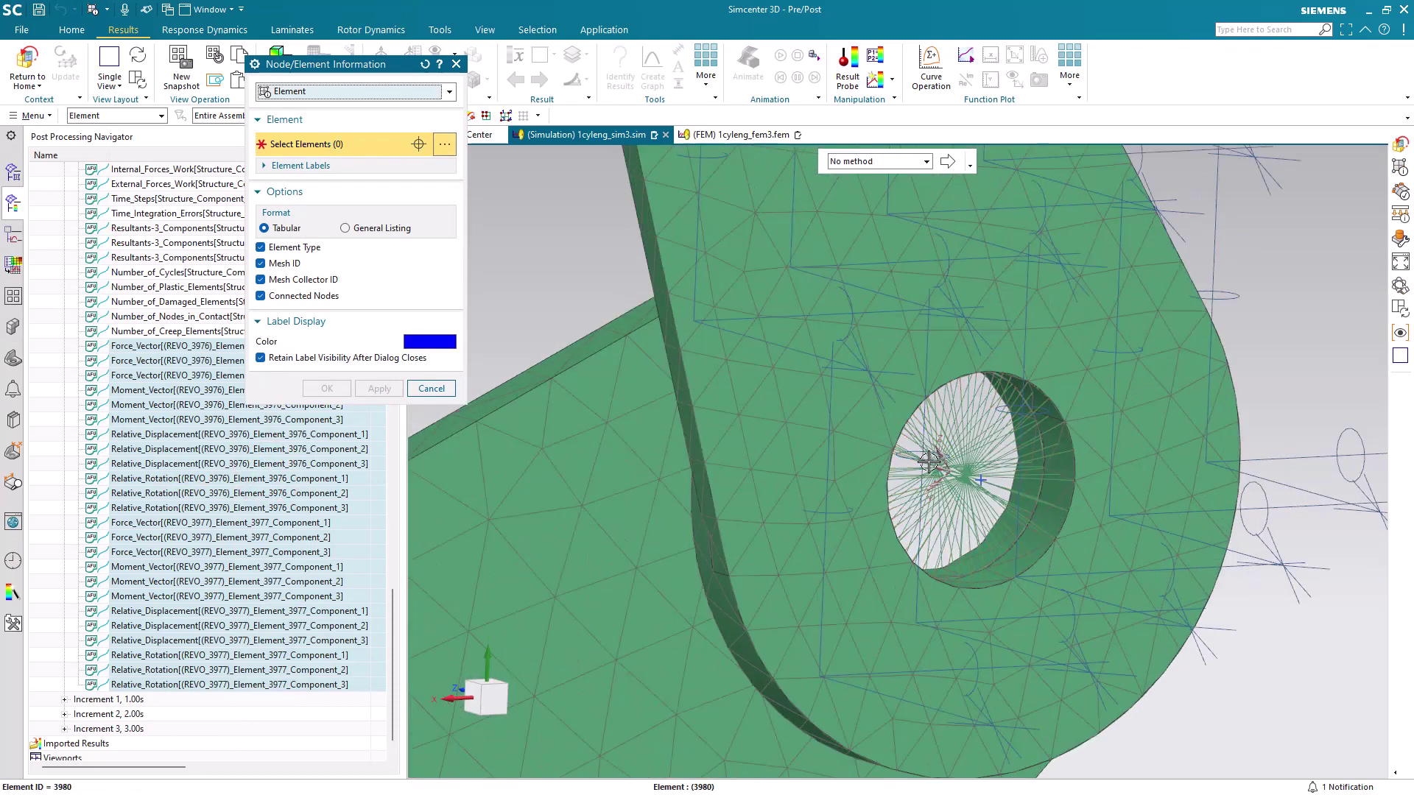
click(924, 452)
click(995, 495)
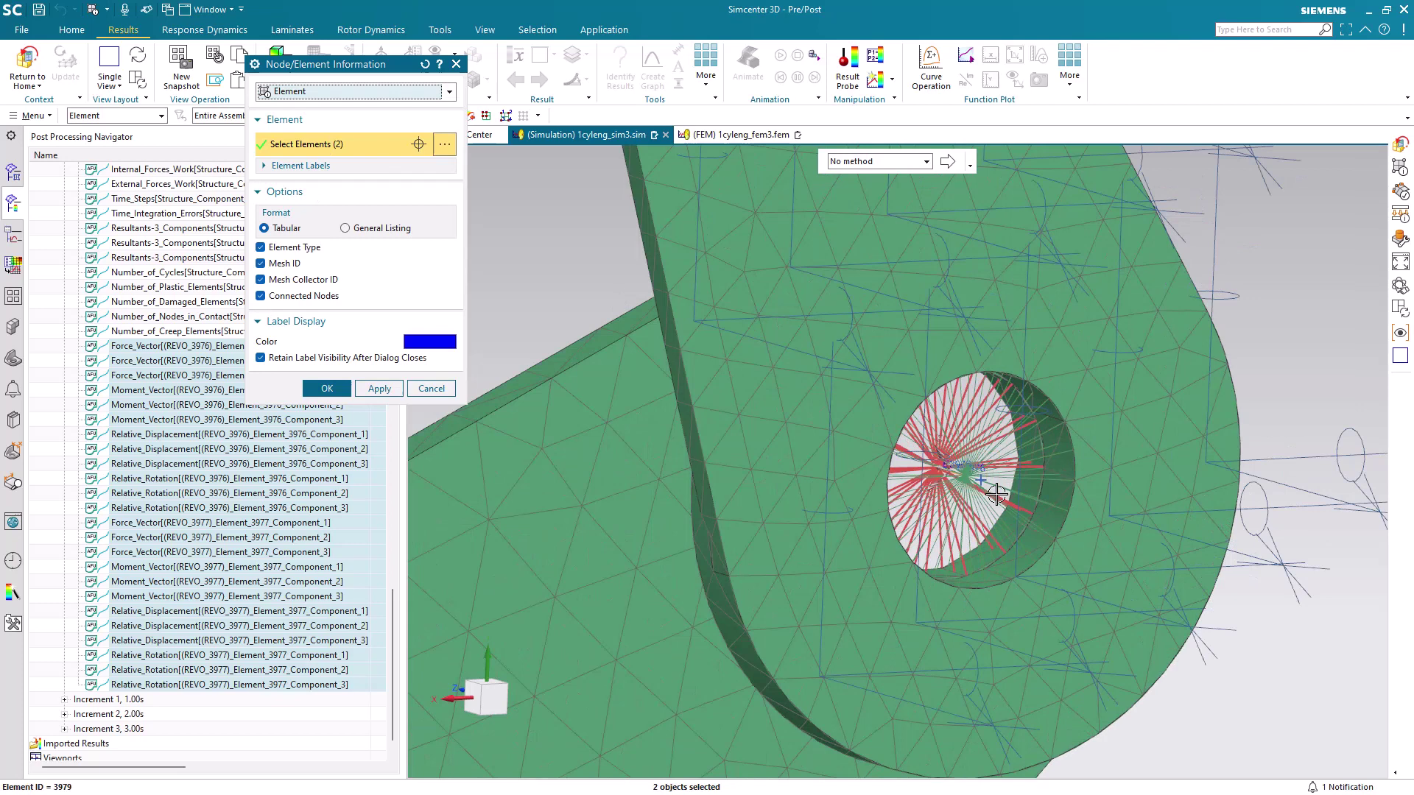
click(329, 388)
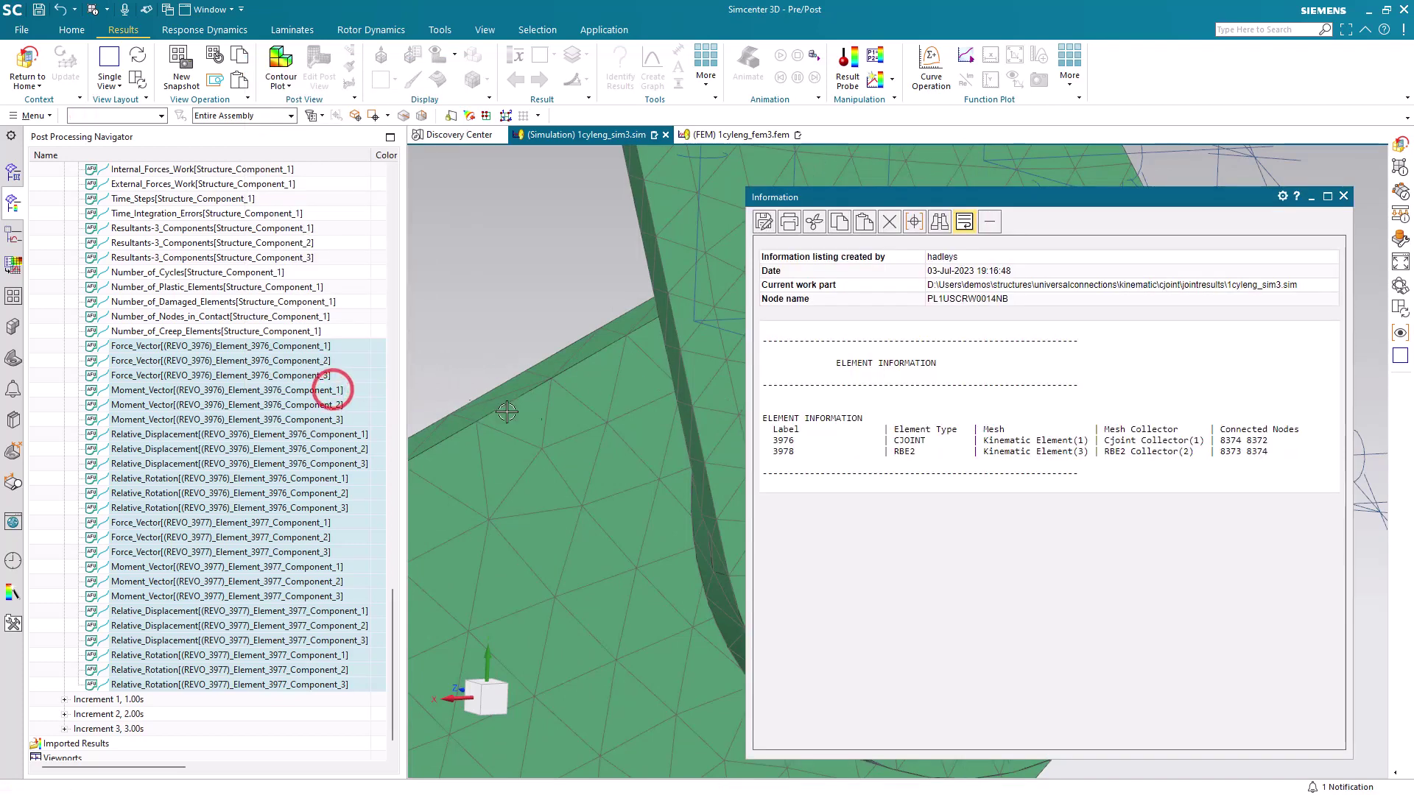
drag(927, 443, 768, 440)
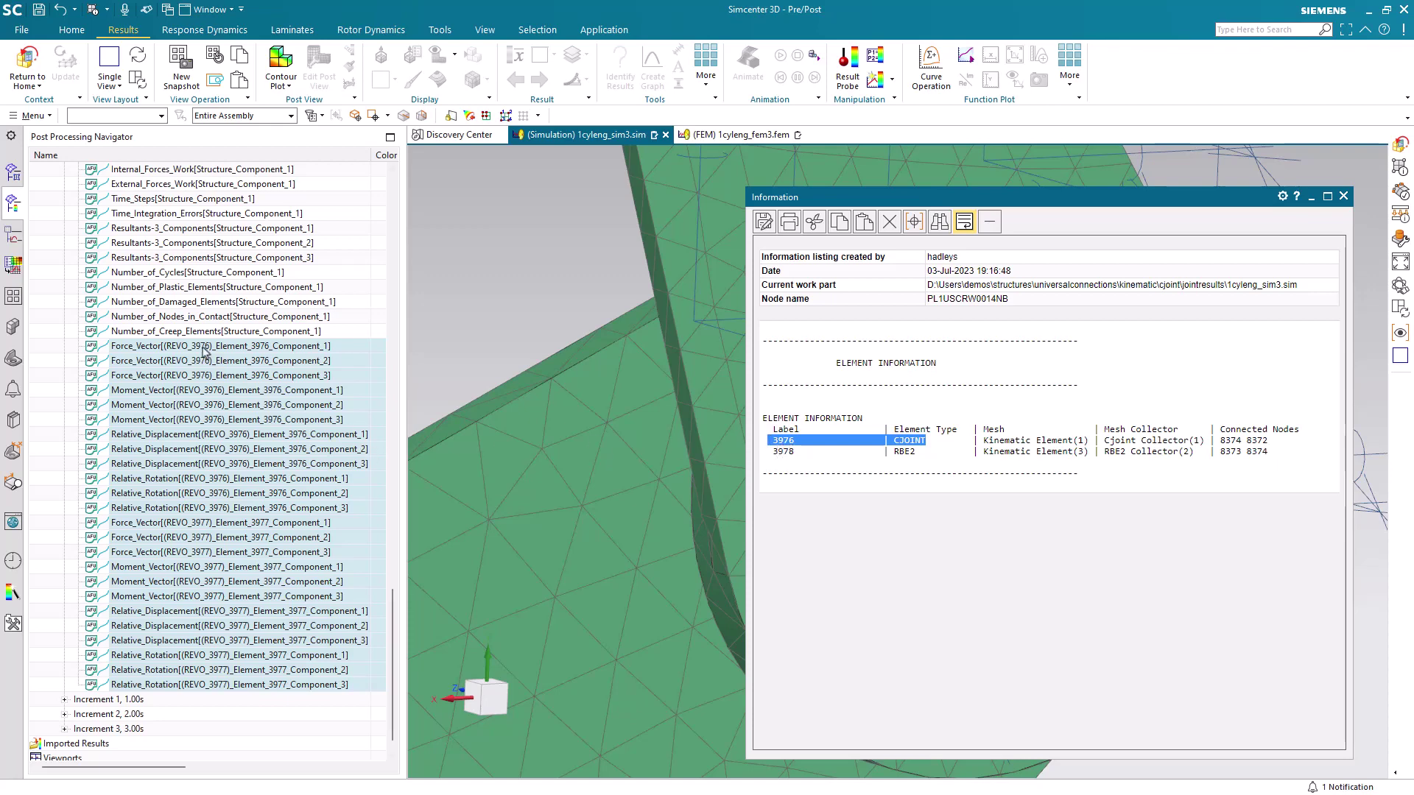
click(1343, 197)
key(ctrl+f)
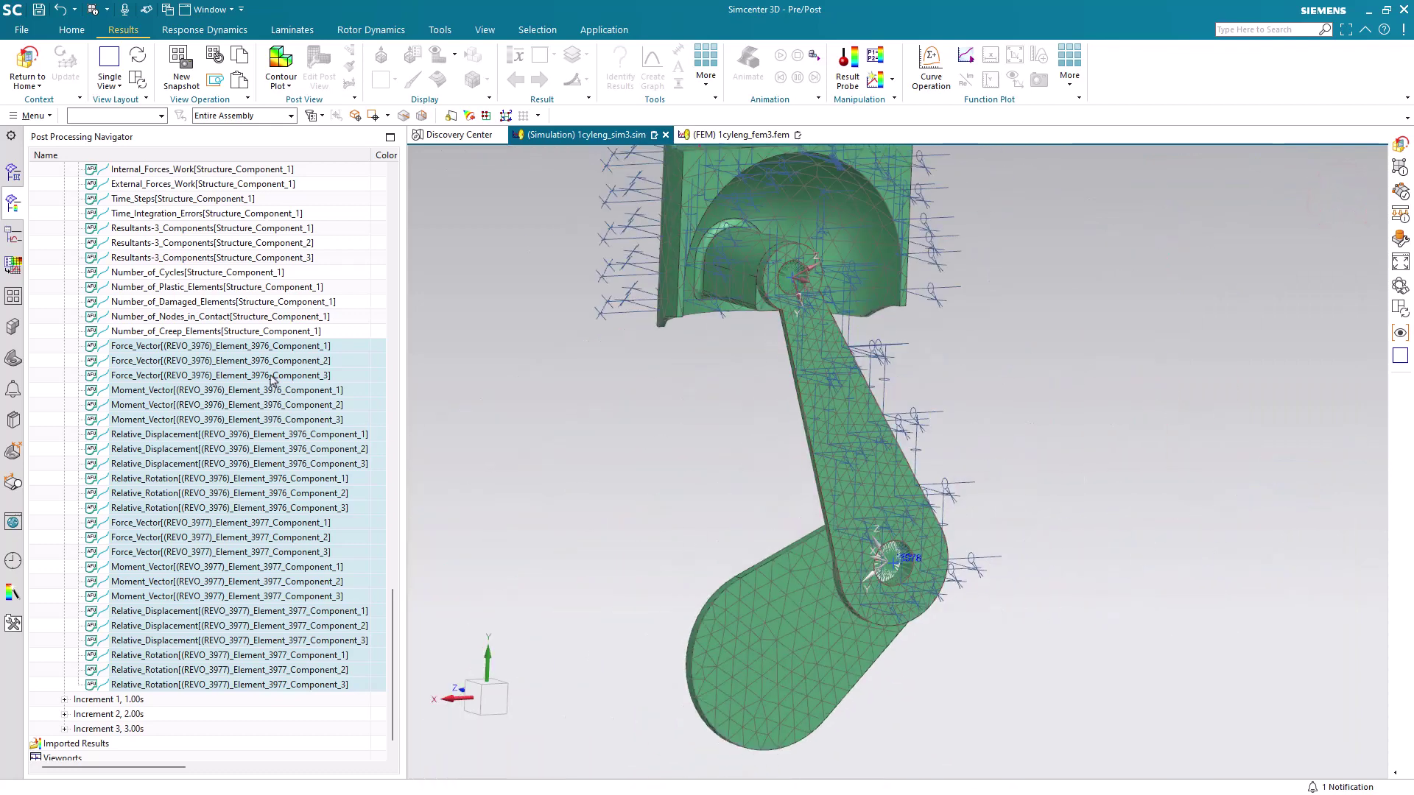
- Plot Force_Vector components 2 and 3 of joint REVO_3977 together in a new graph window
click(263, 537)
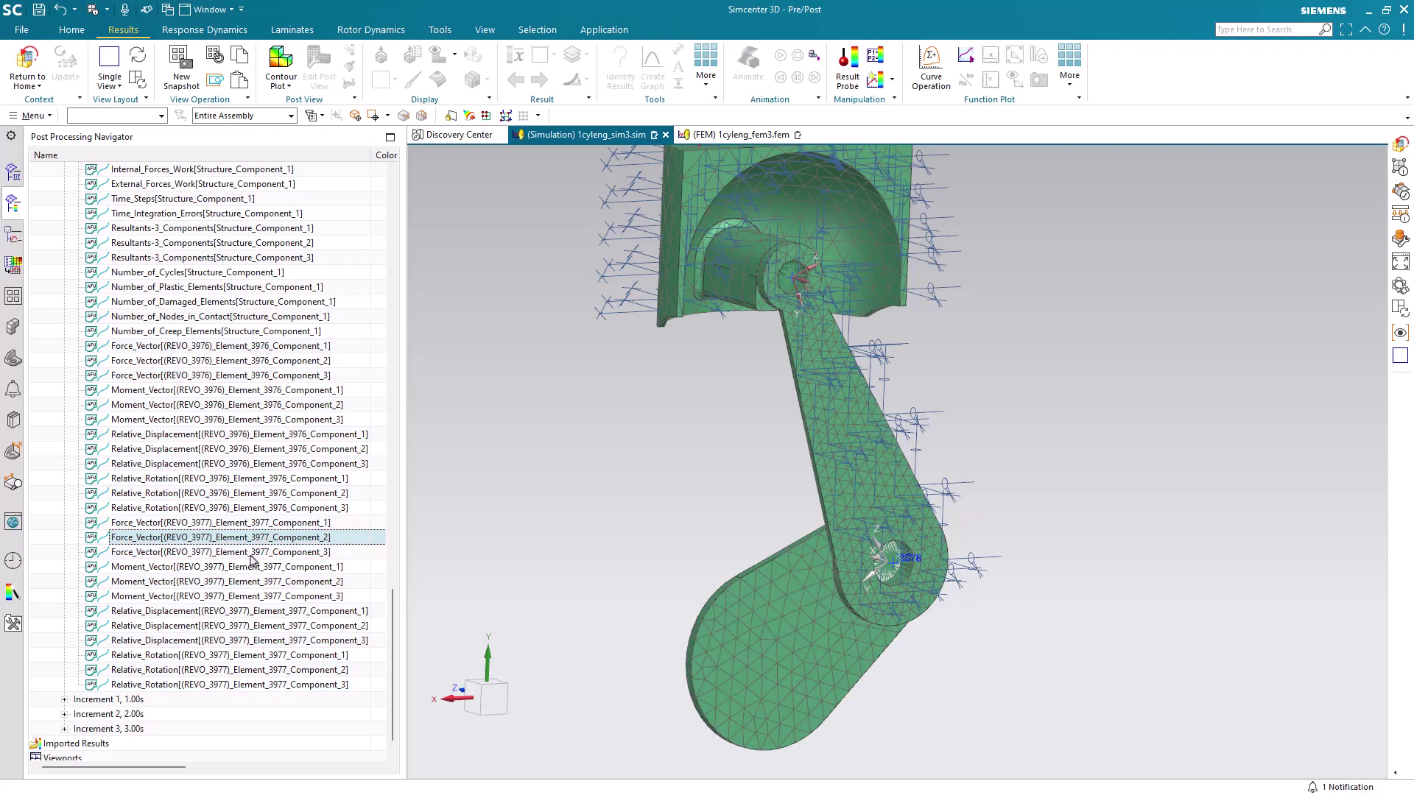
ctrl+click(251, 552)
right_click(251, 557)
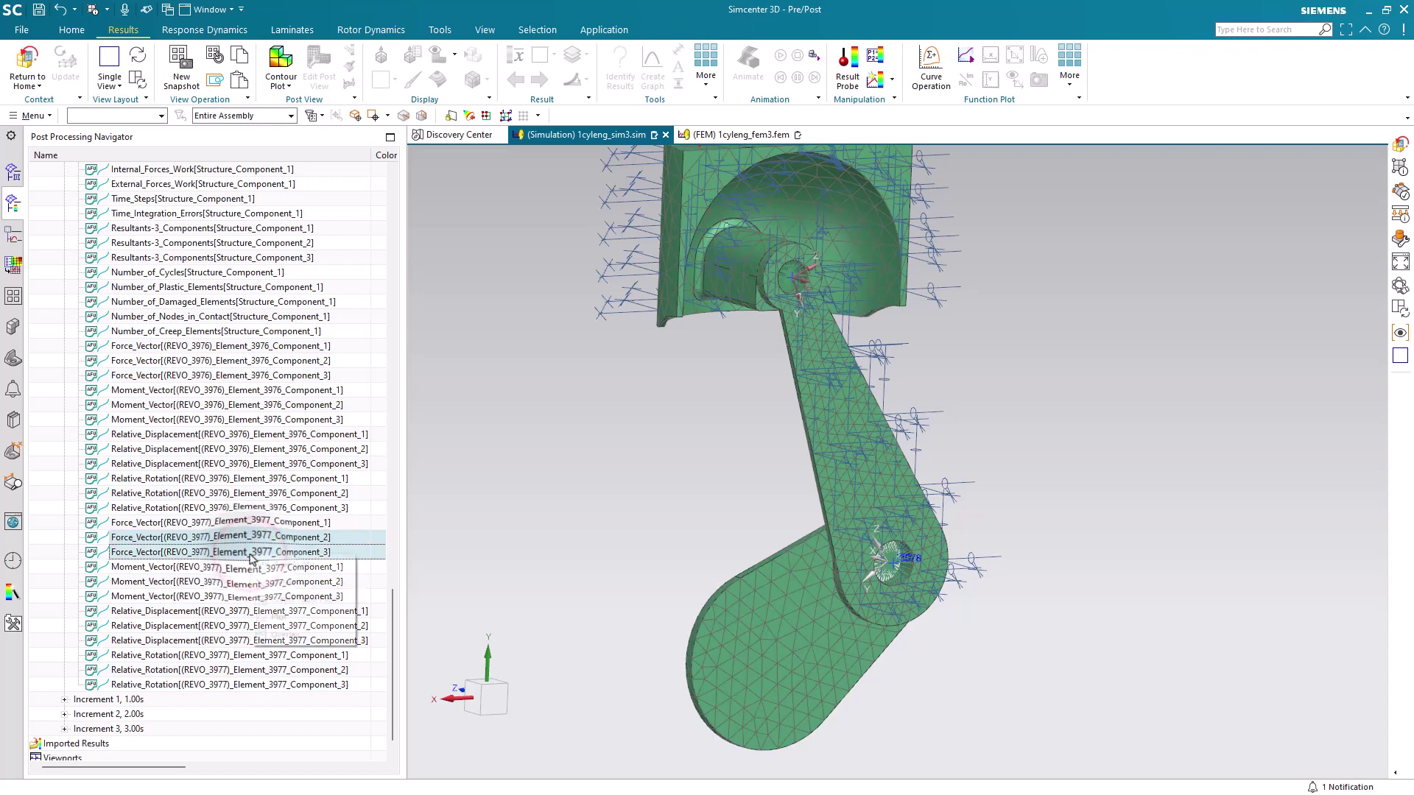
click(276, 617)
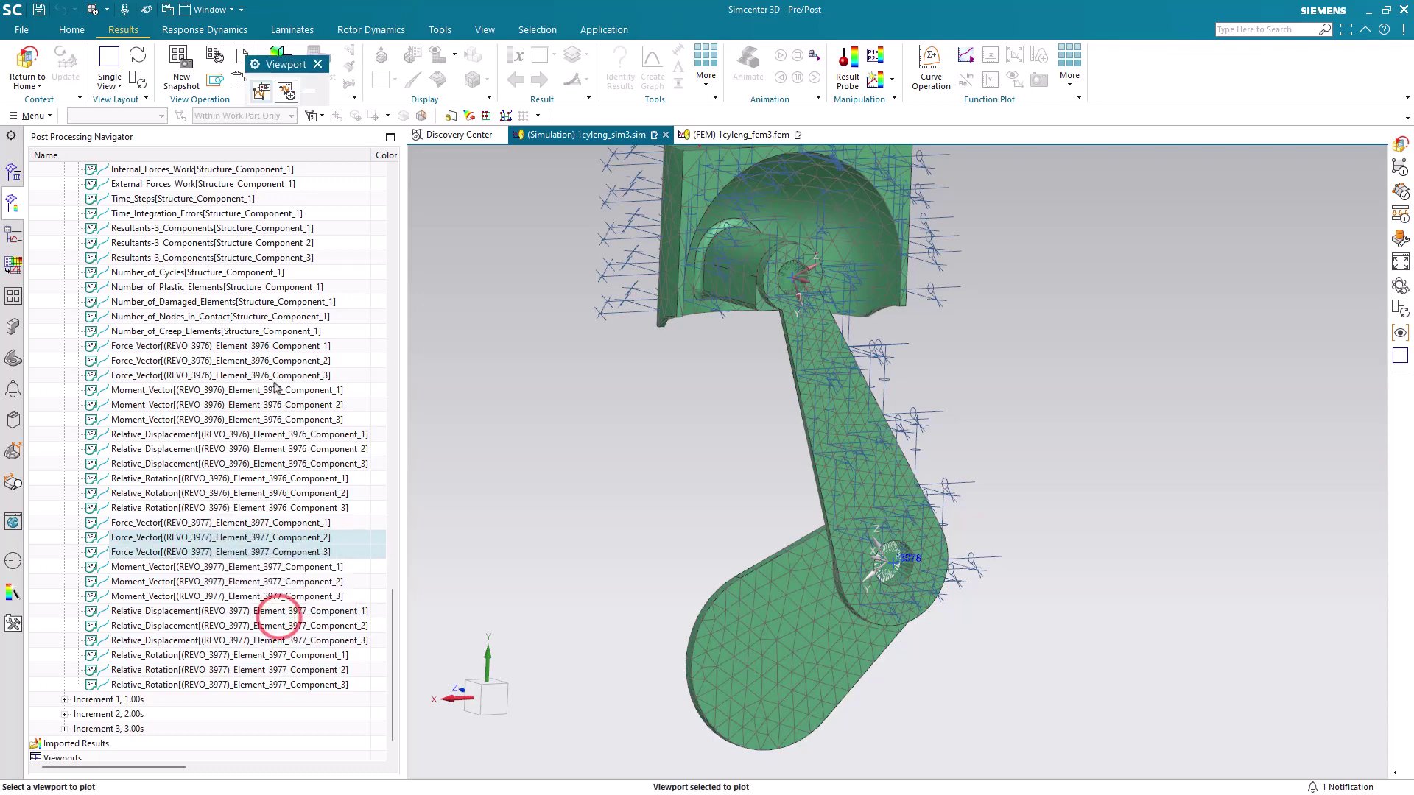
click(286, 91)
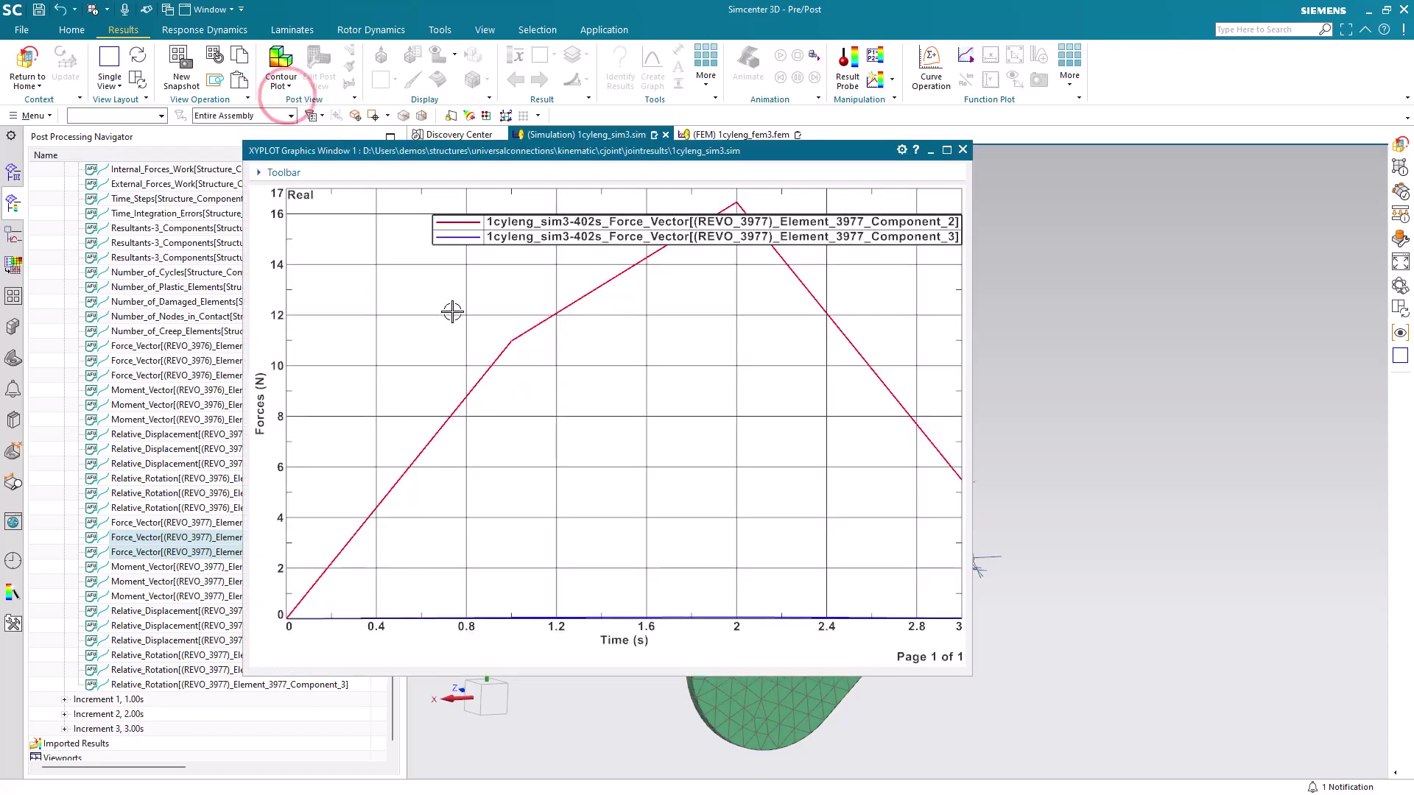
- Probe both force curves at 2 s with the SingleX probing mode and close the graph window
right_click(529, 411)
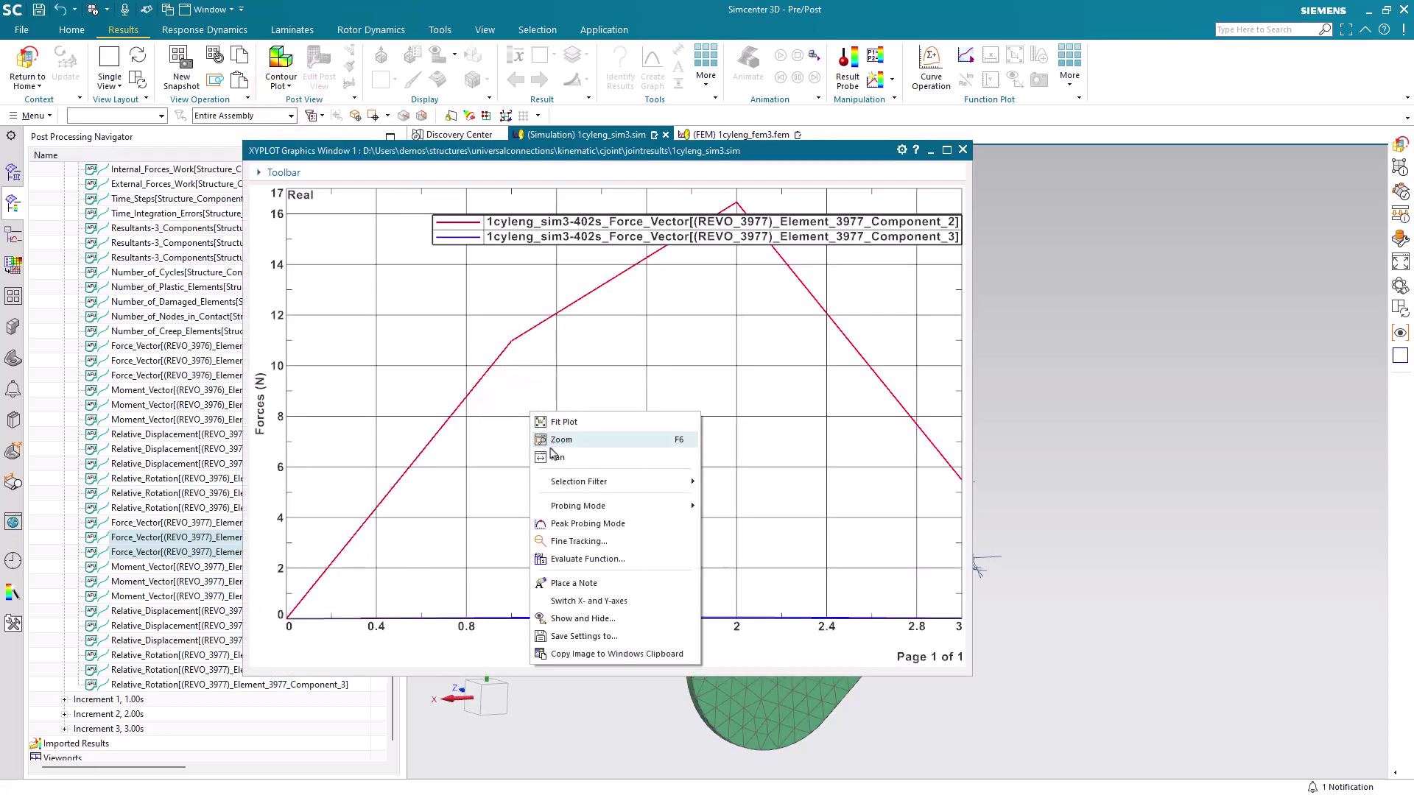
mouse_move(589, 512)
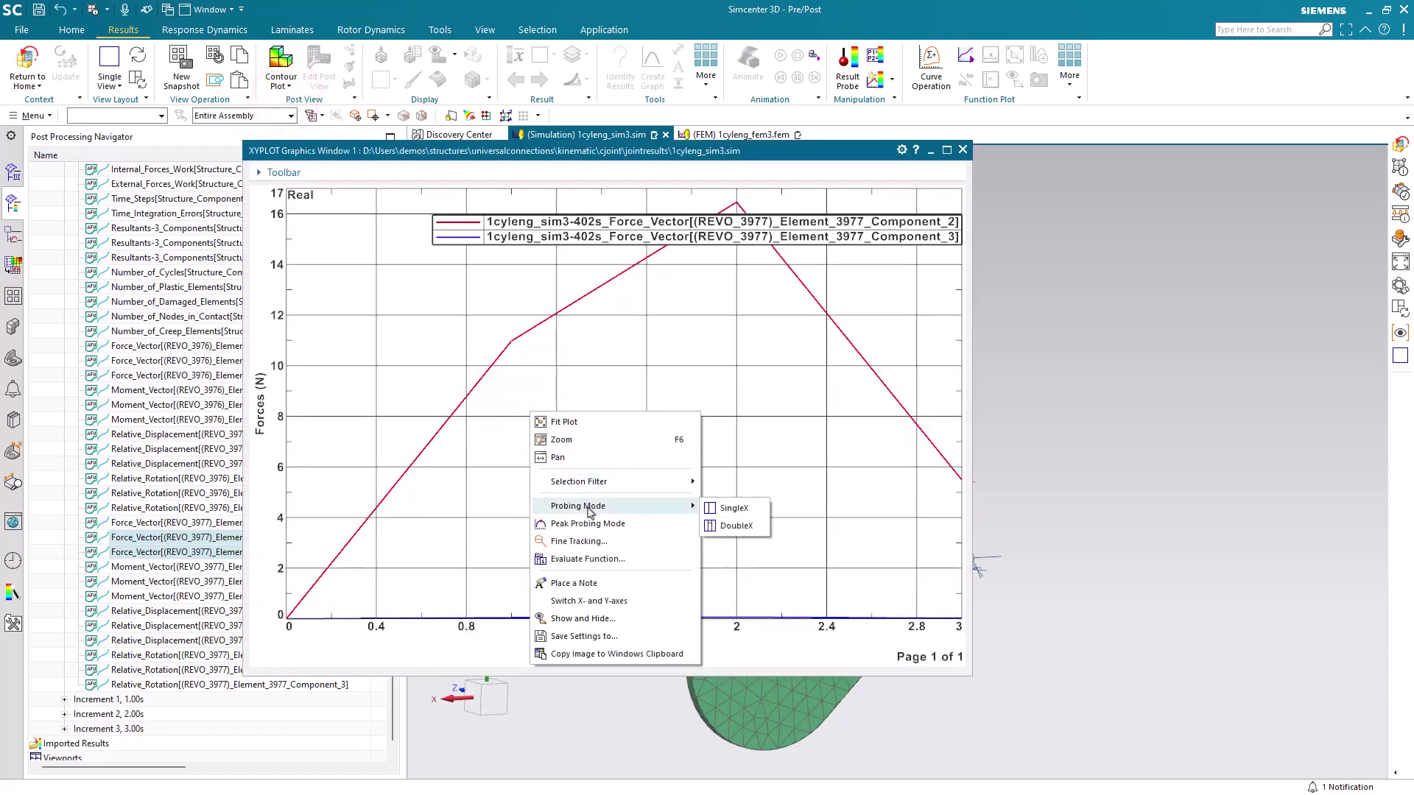
click(726, 510)
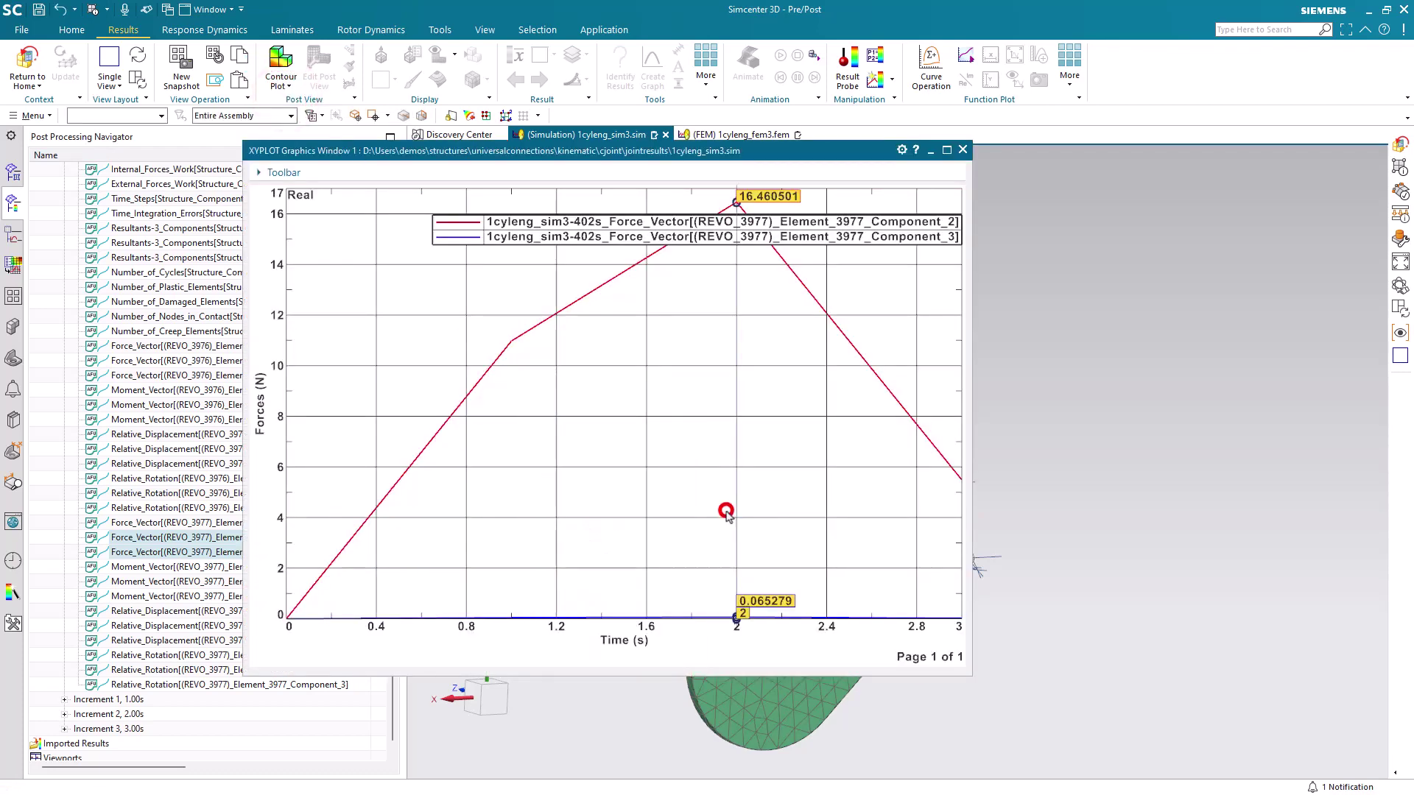
click(737, 398)
mouse_move(698, 414)
mouse_down()
mouse_move(592, 408)
mouse_move(711, 405)
mouse_up()
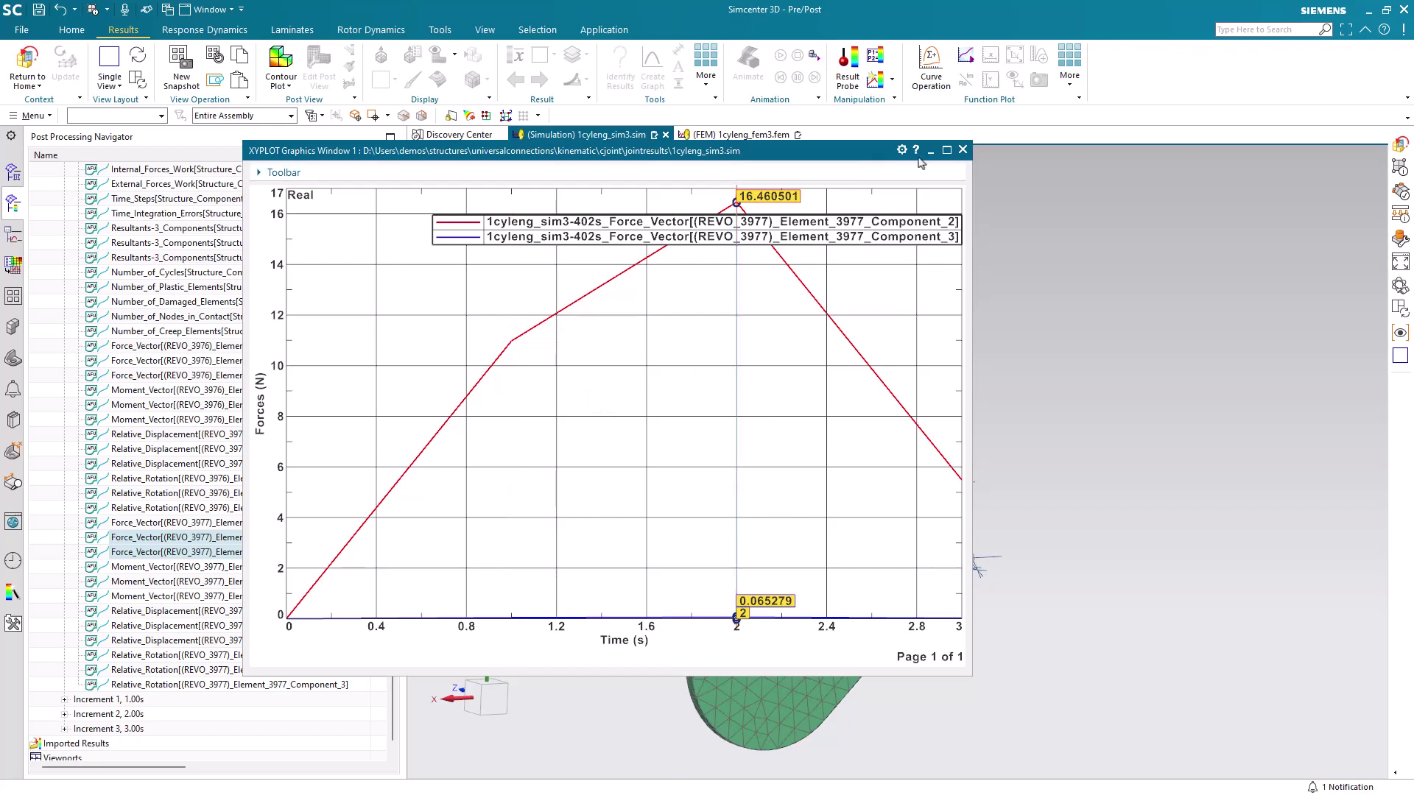
click(962, 151)
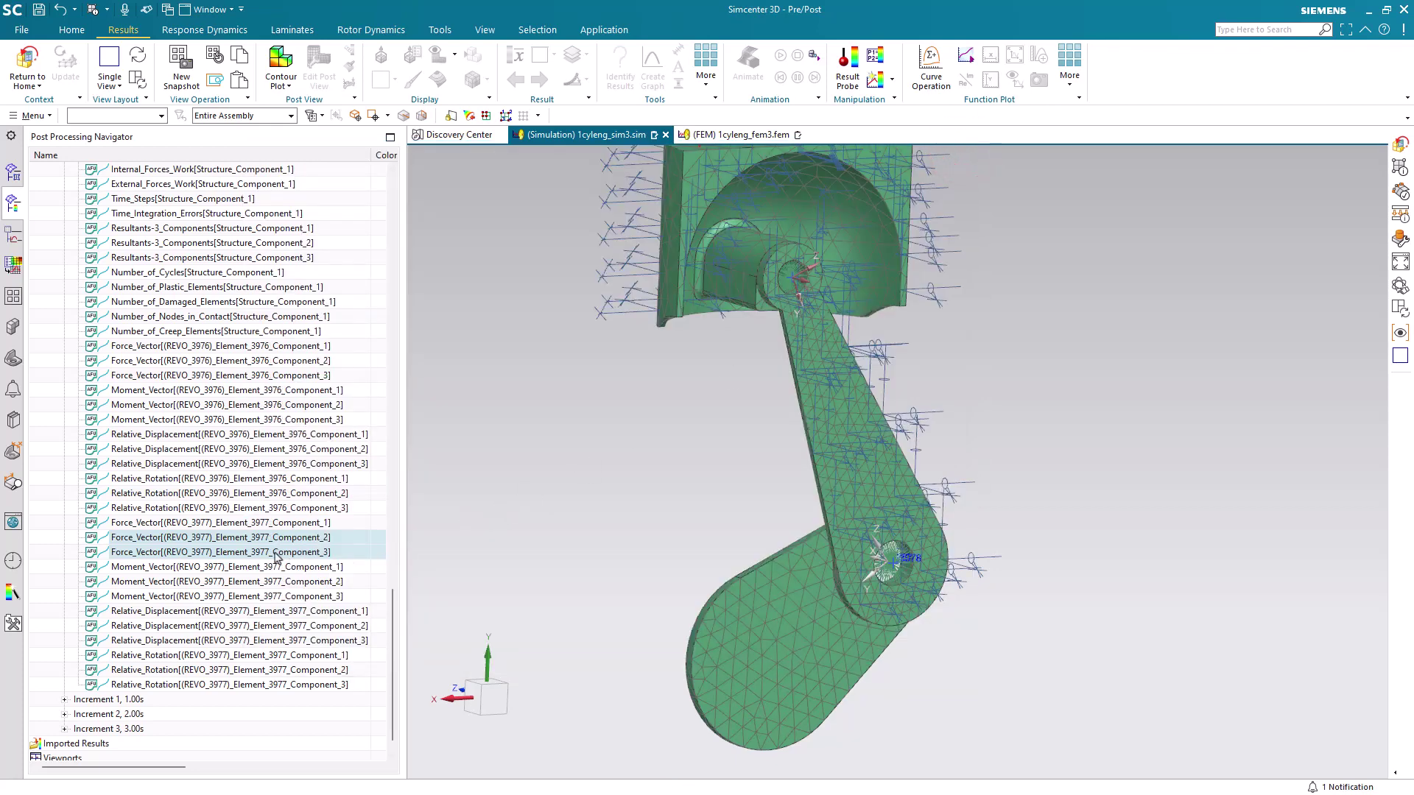
- Review the record information of REVO_3977's Force_Vector component 2 and list its time and force values
click(249, 539)
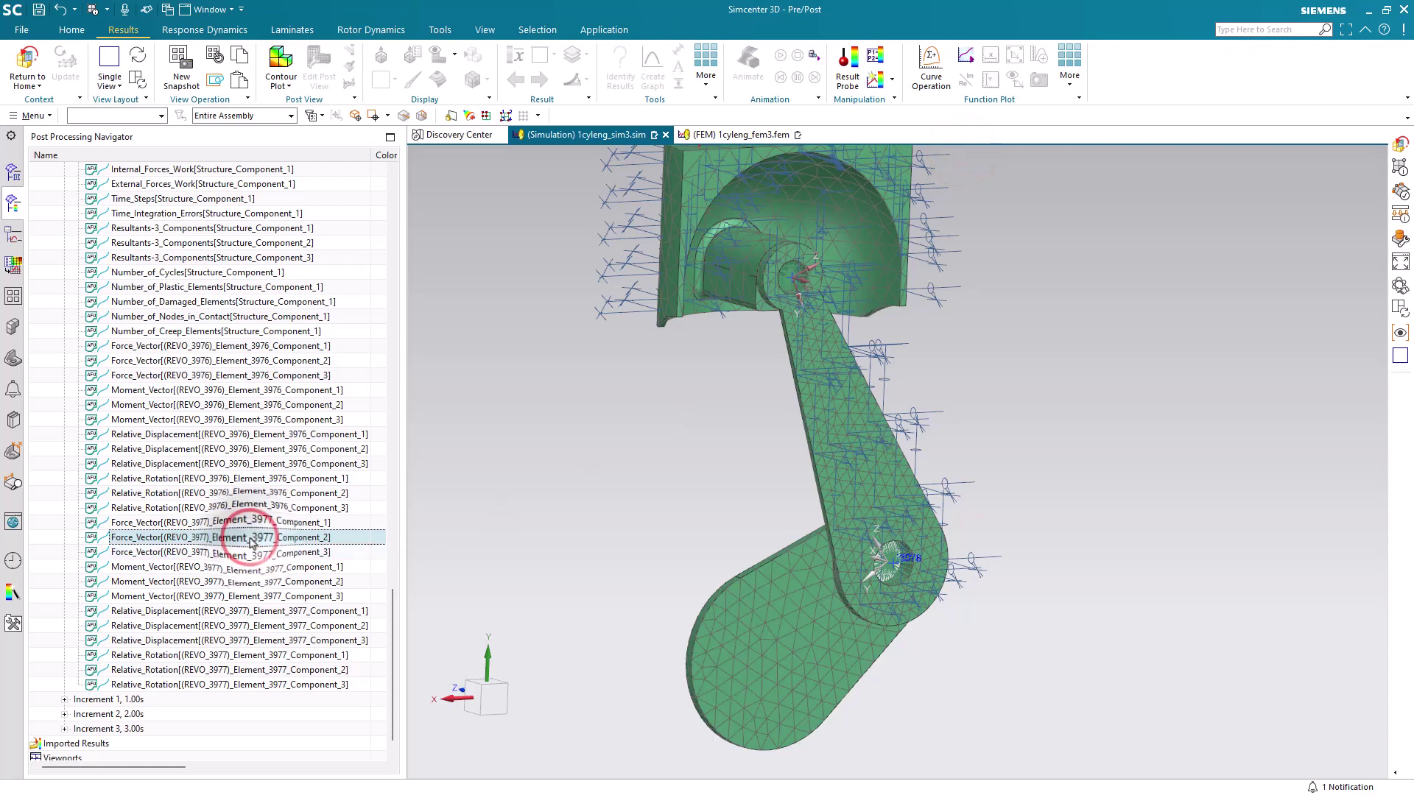
right_click(249, 540)
click(289, 677)
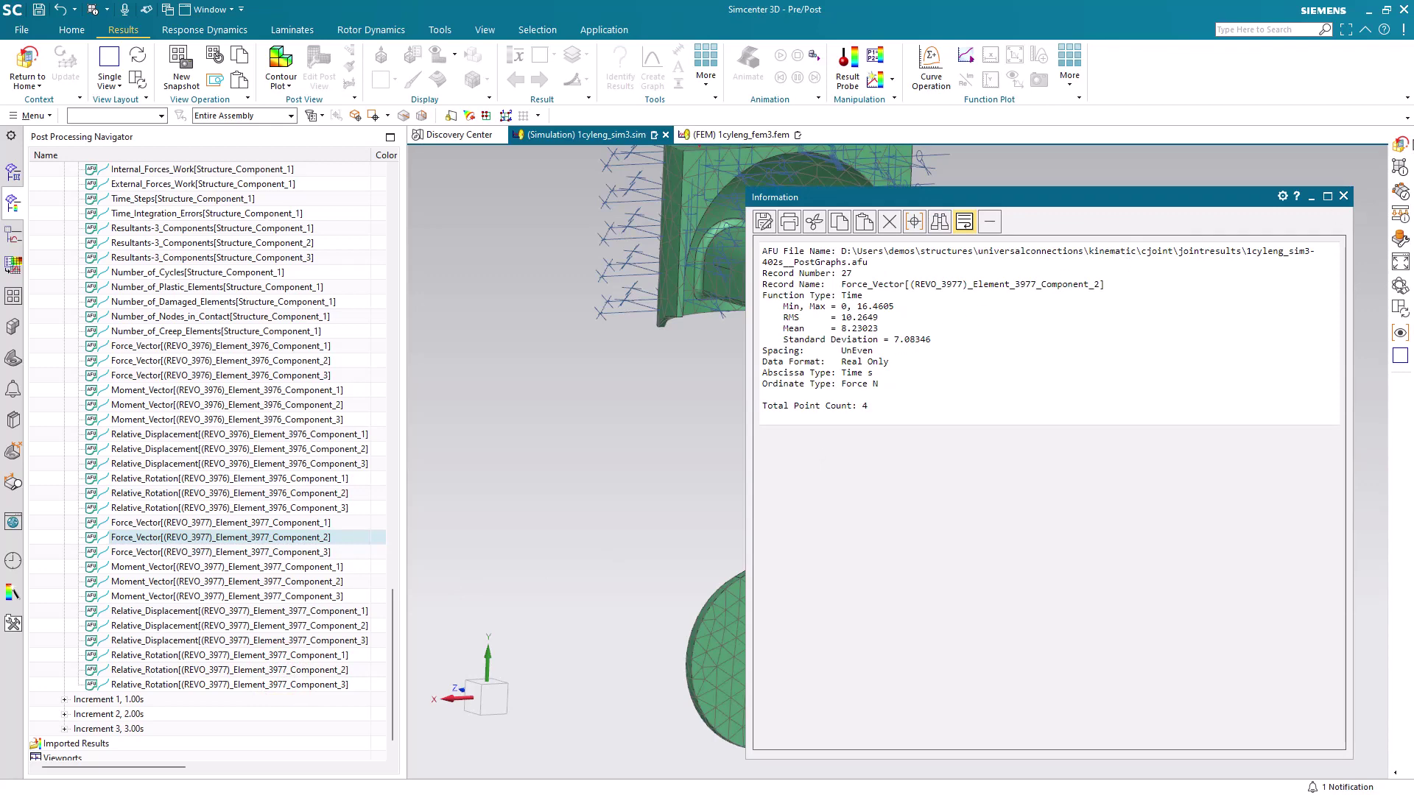
click(1343, 196)
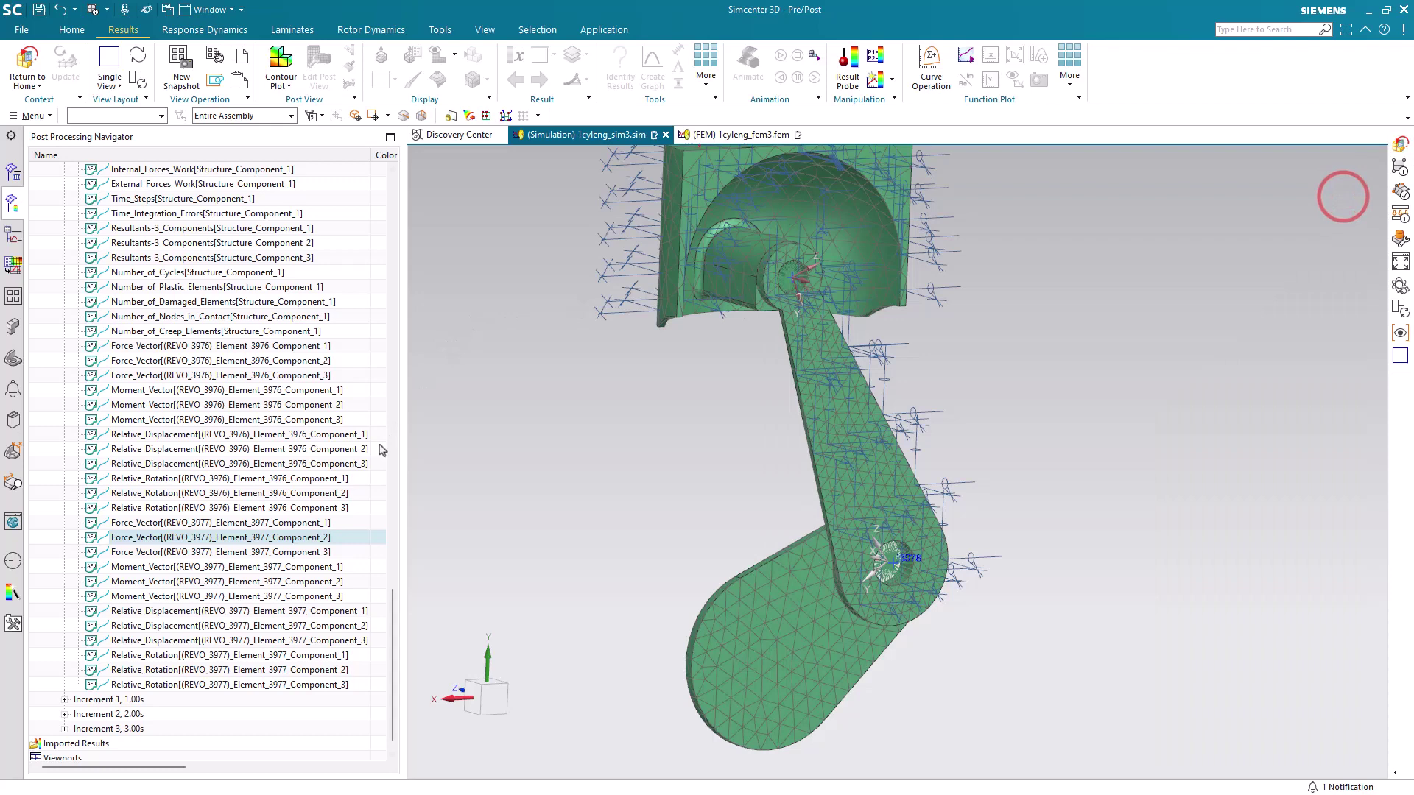
right_click(225, 544)
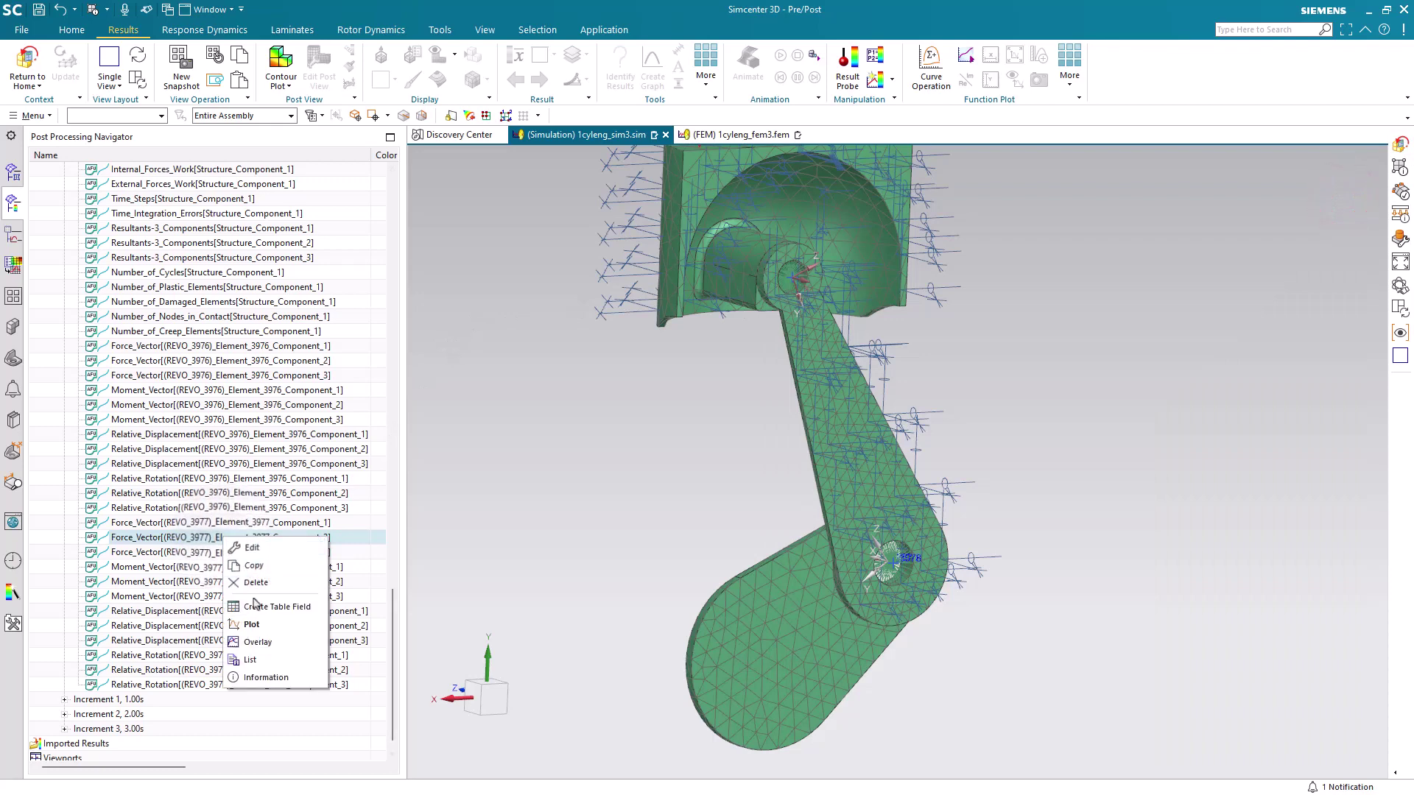
click(252, 658)
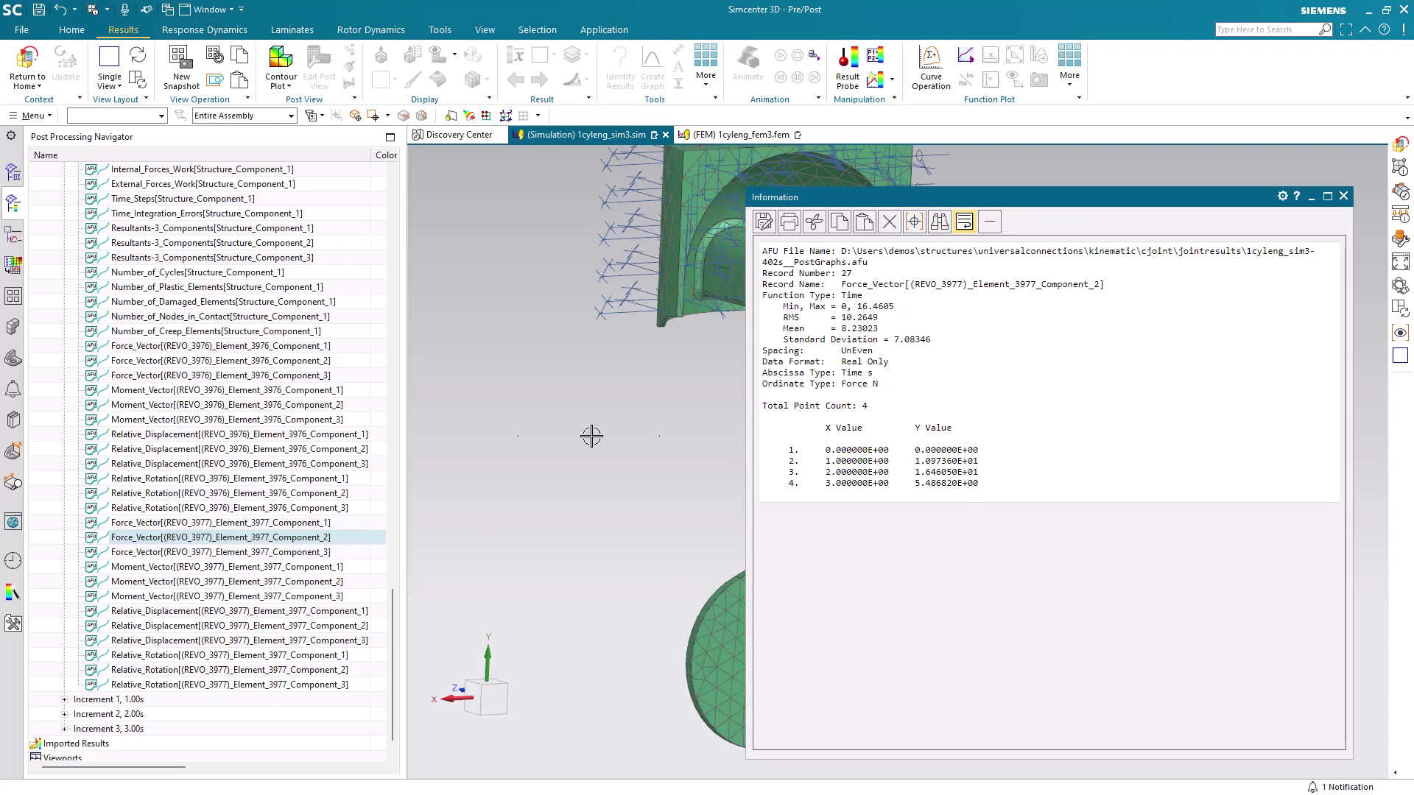
- List the time and force values of REVO_3976's Force_Vector components 2 and 3, and close the information window
click(198, 363)
right_click(200, 362)
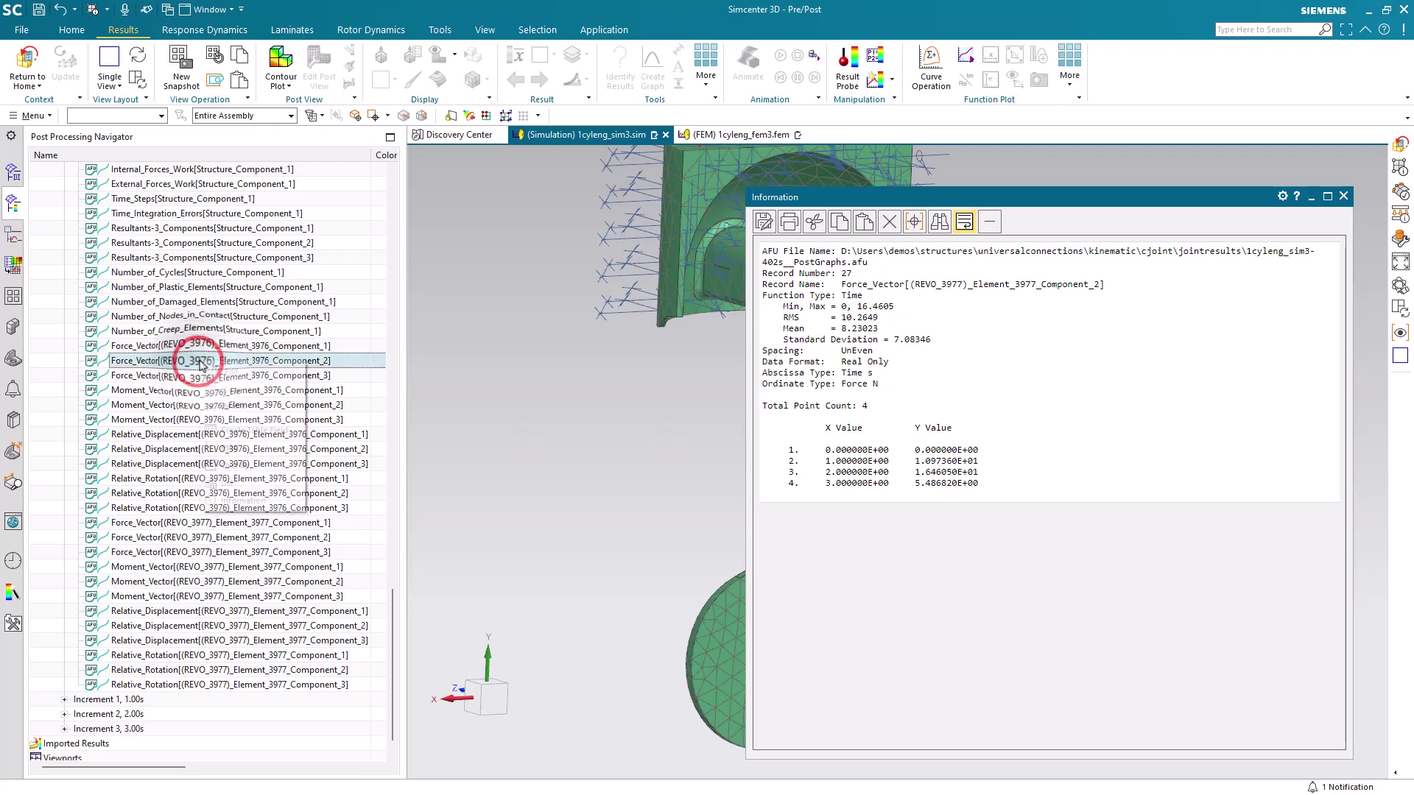
click(244, 483)
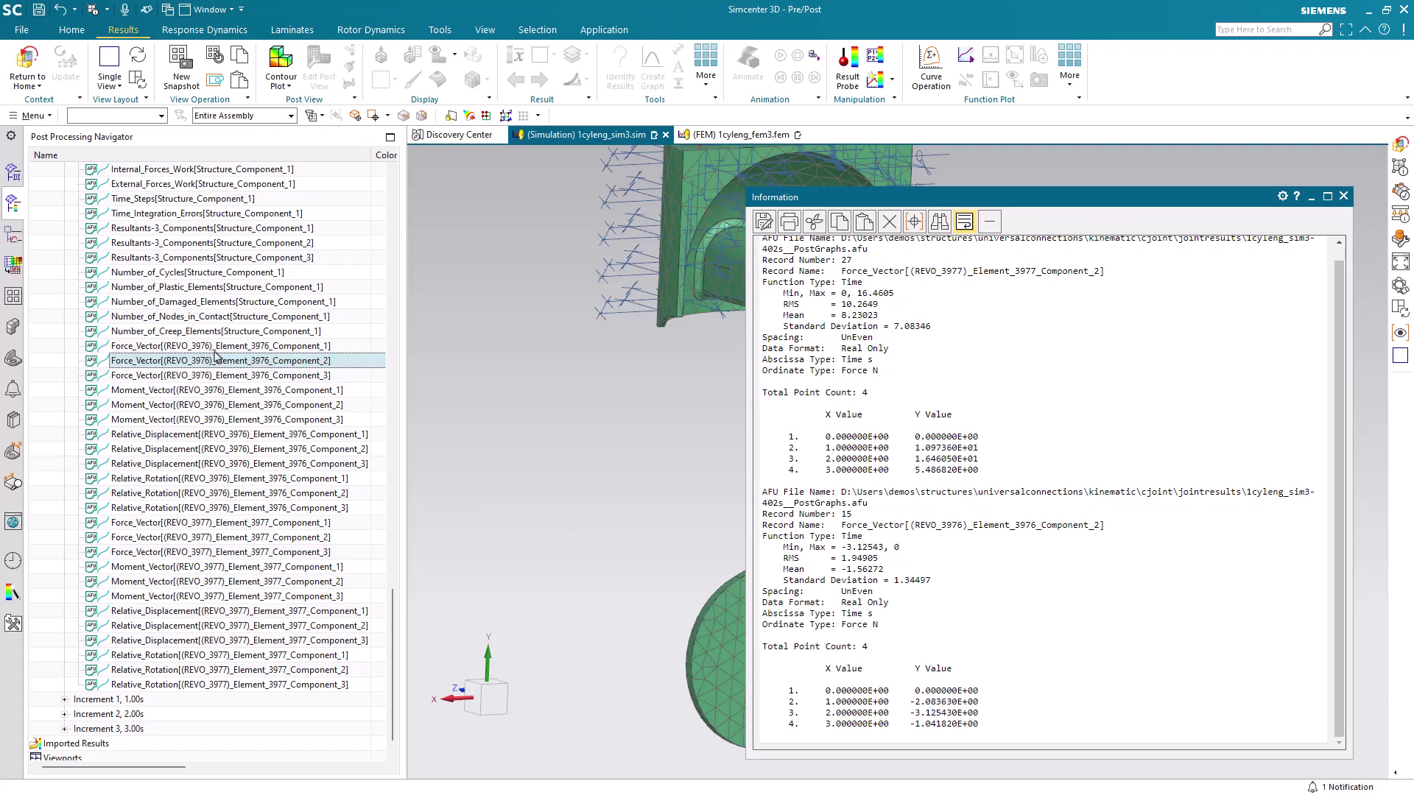
click(233, 376)
right_click(233, 376)
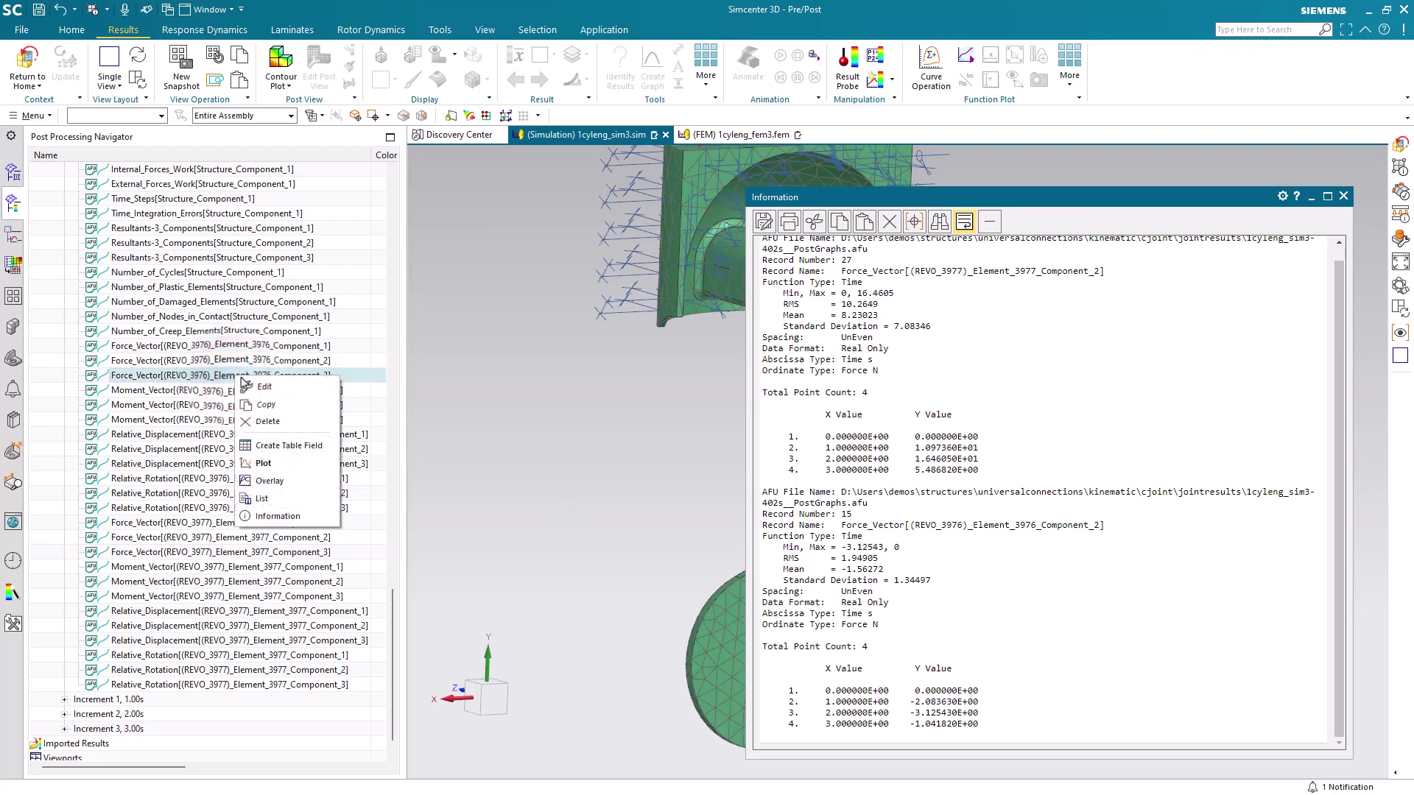
click(282, 499)
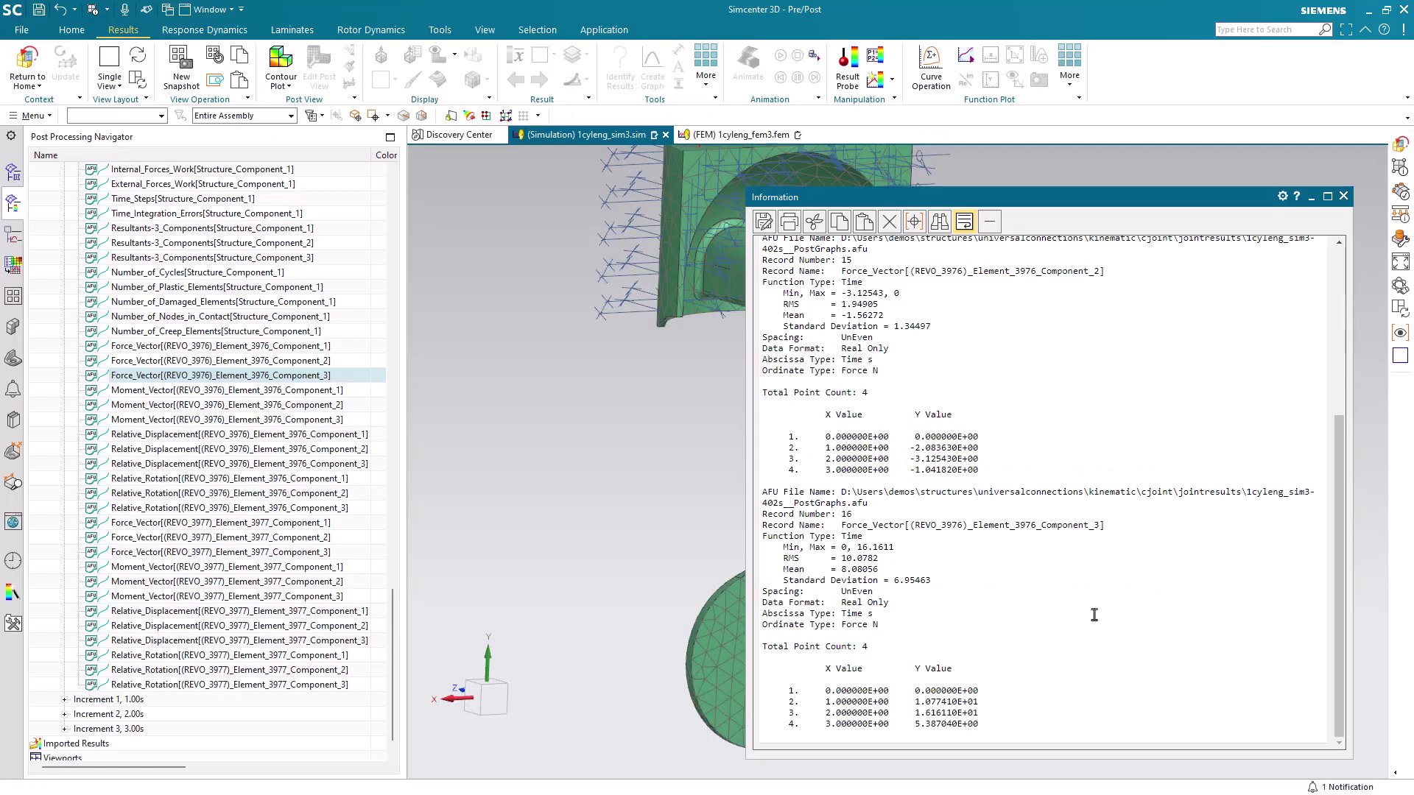
click(1343, 195)
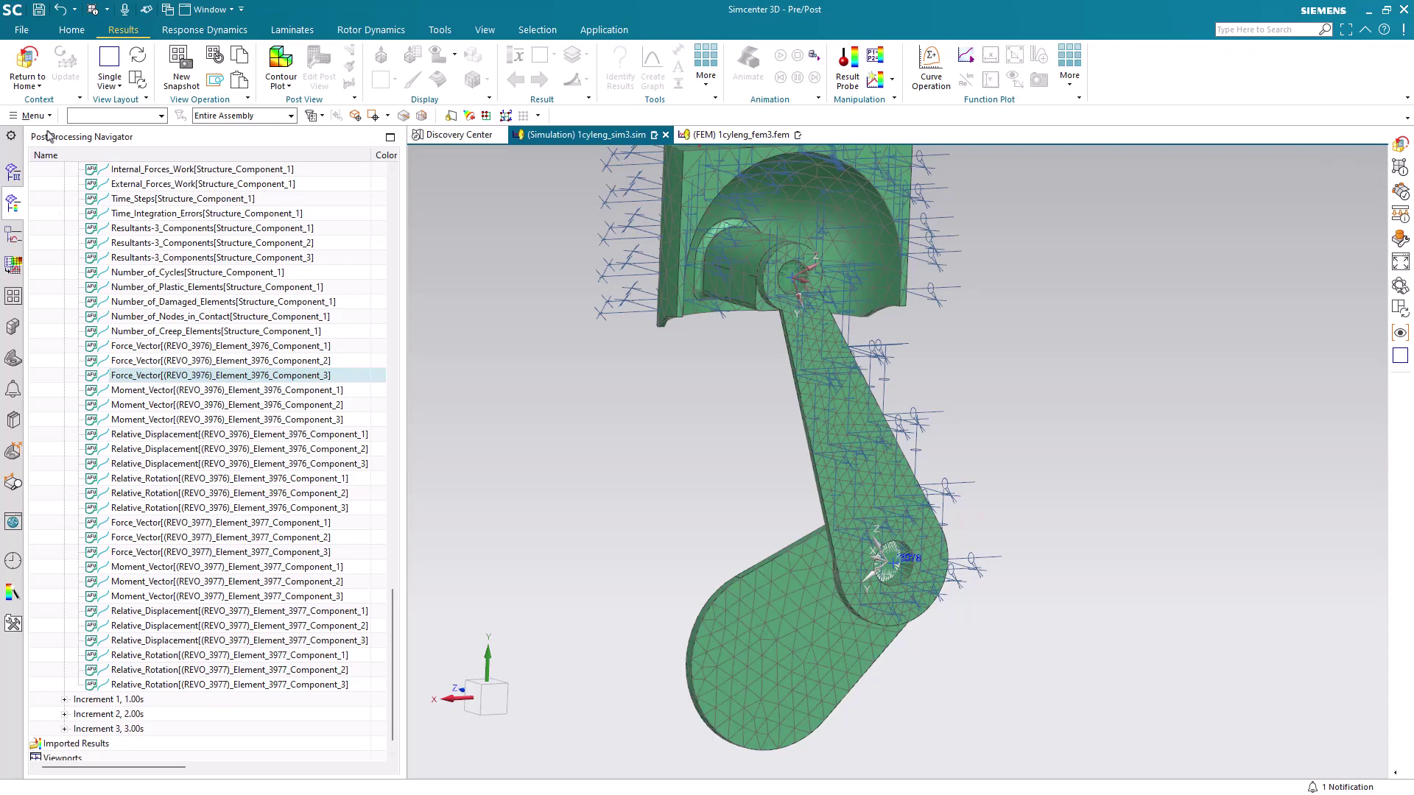
- Clone the 402s solution and rename the copy as 402tdc
click(13, 171)
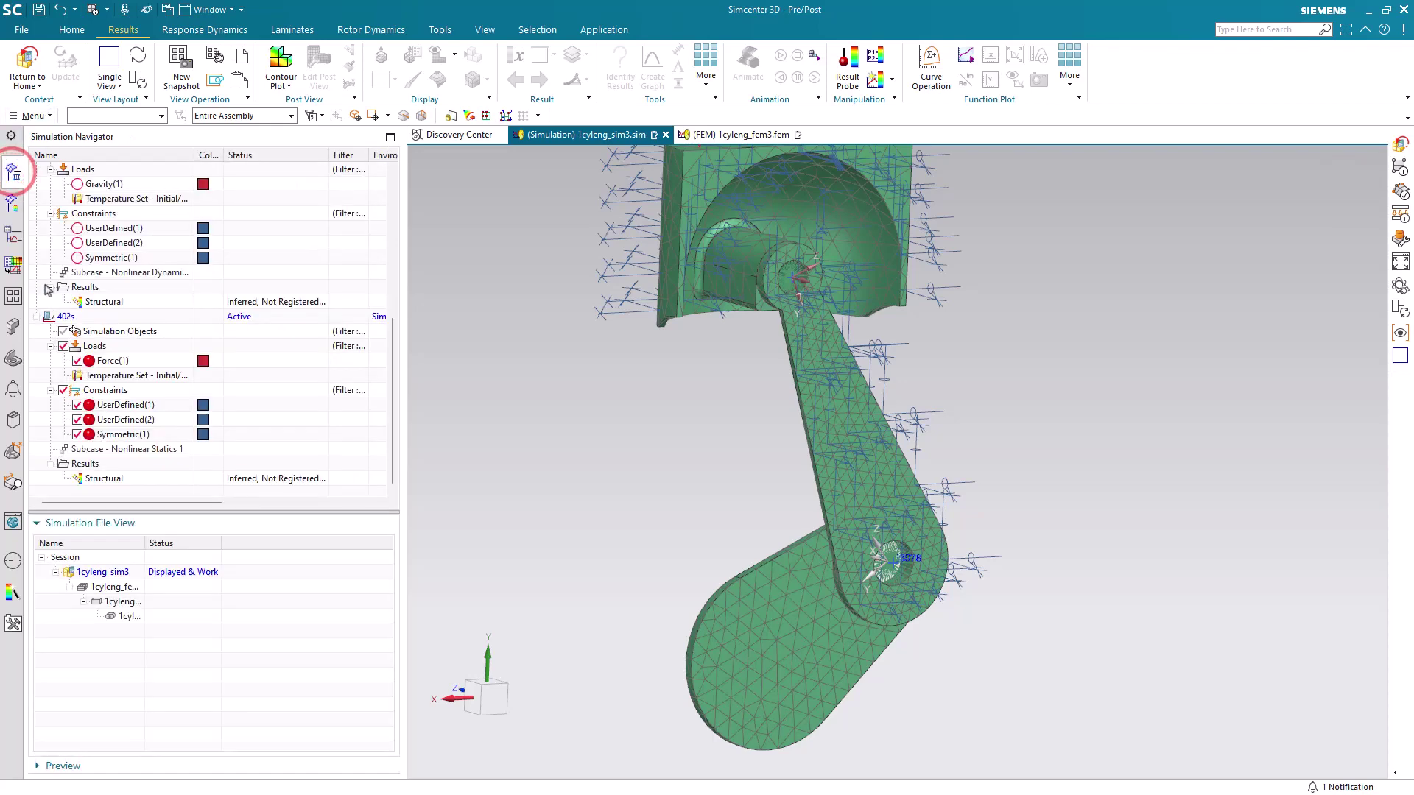
right_click(65, 316)
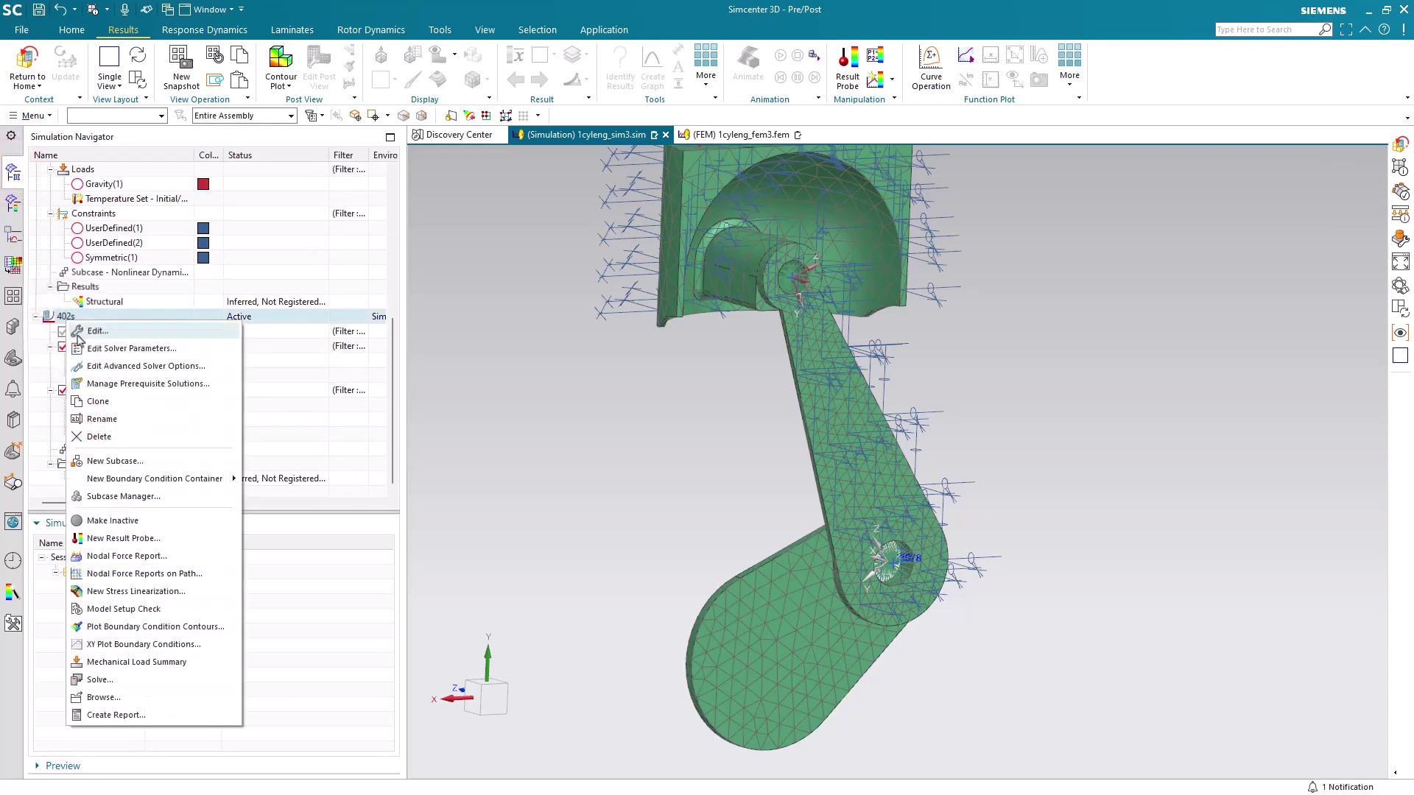
click(97, 402)
click(100, 406)
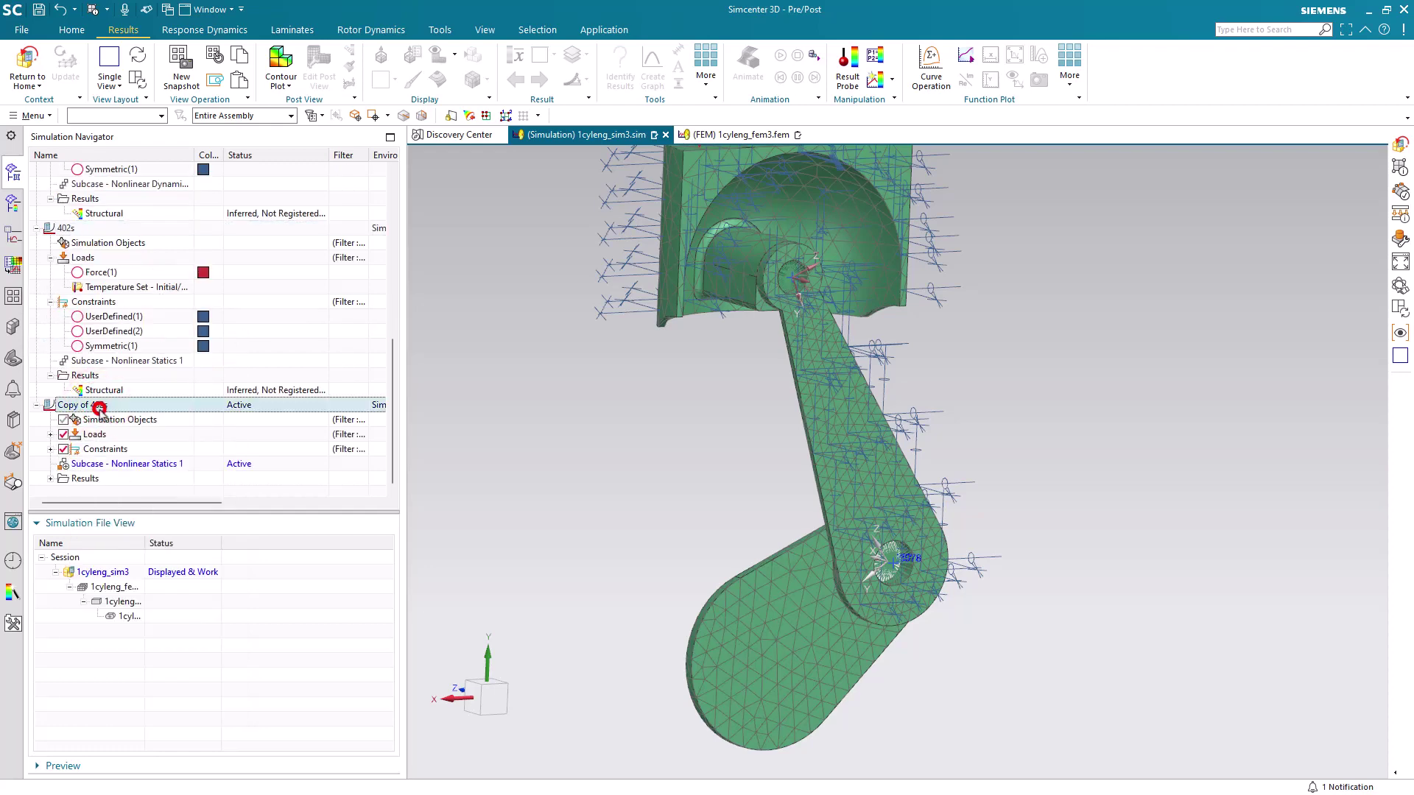
right_click(100, 407)
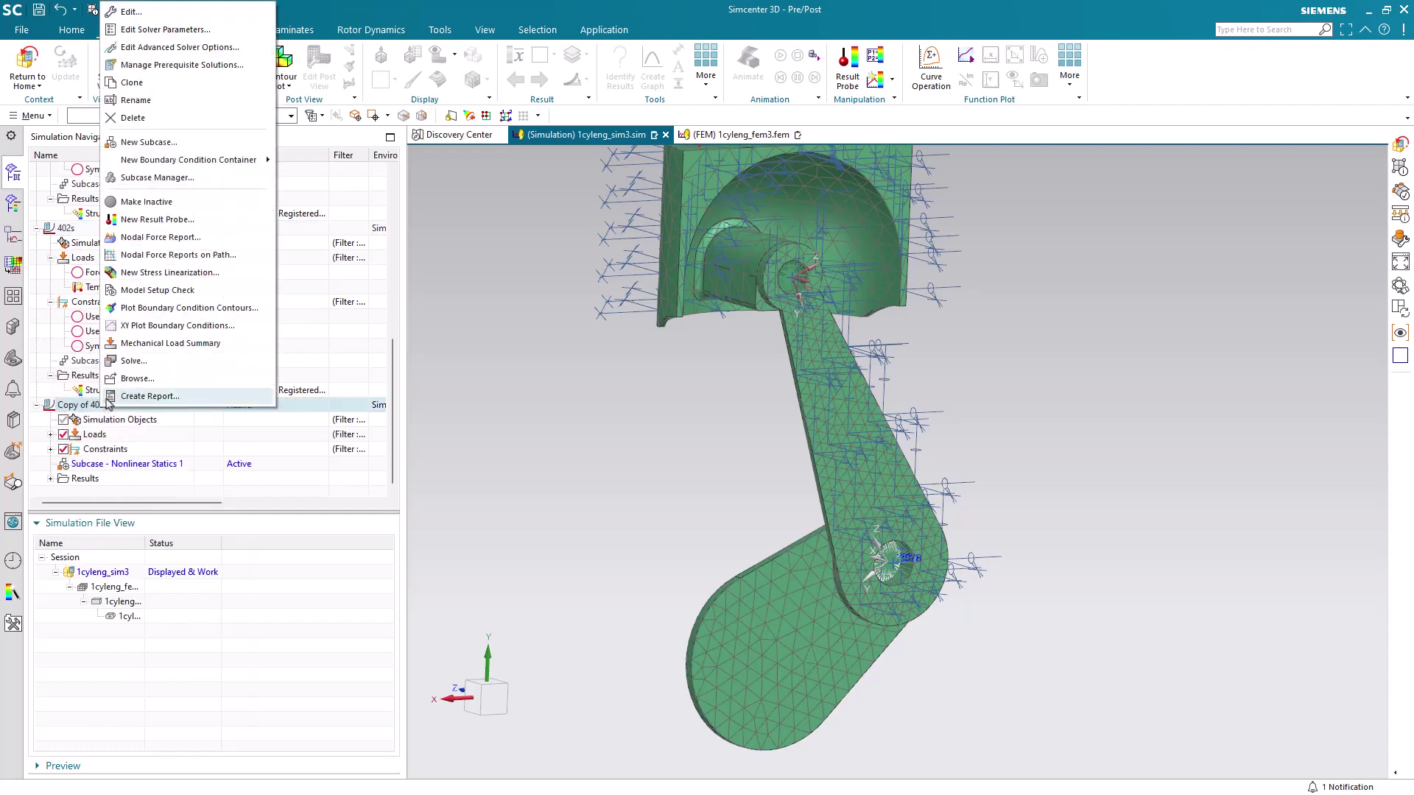
click(174, 99)
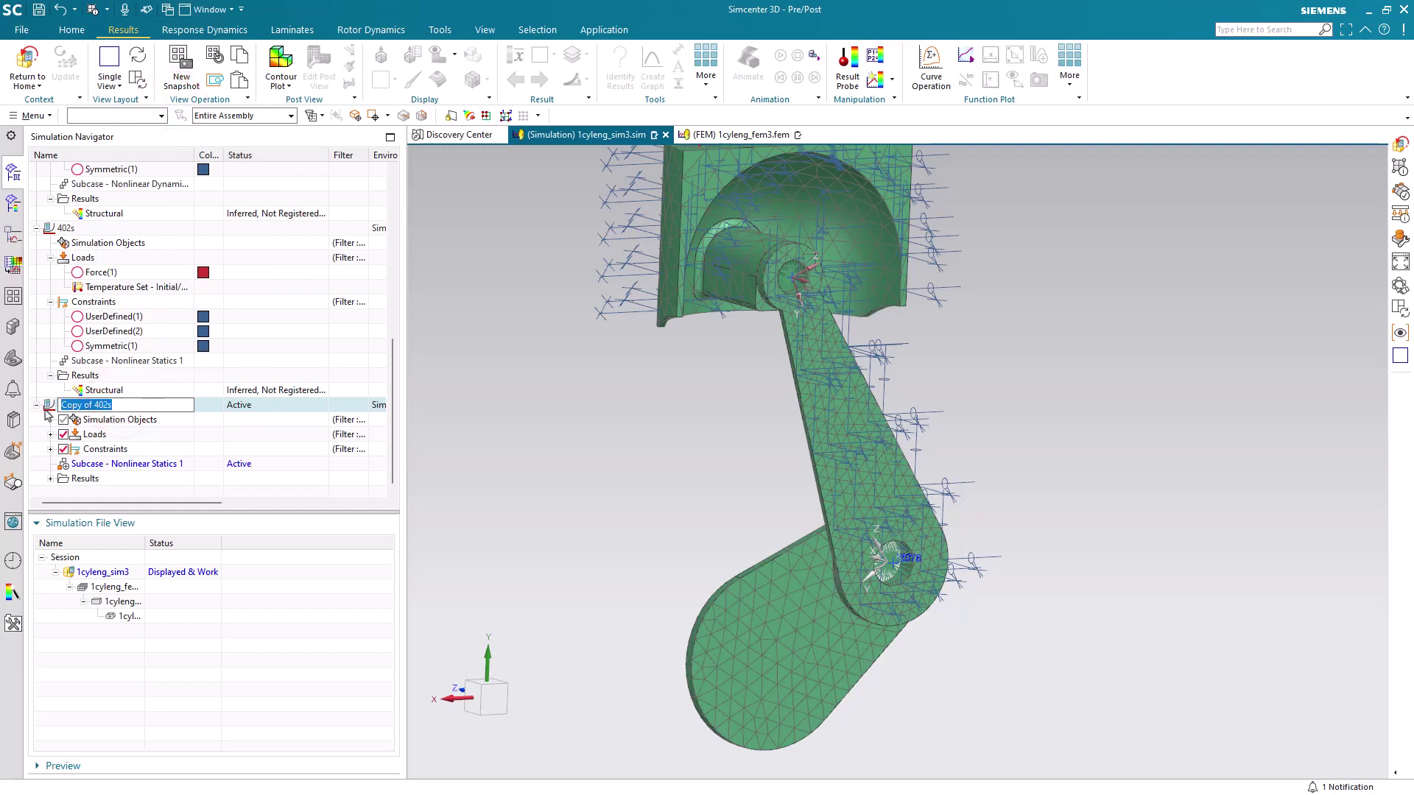
text(402tdc)
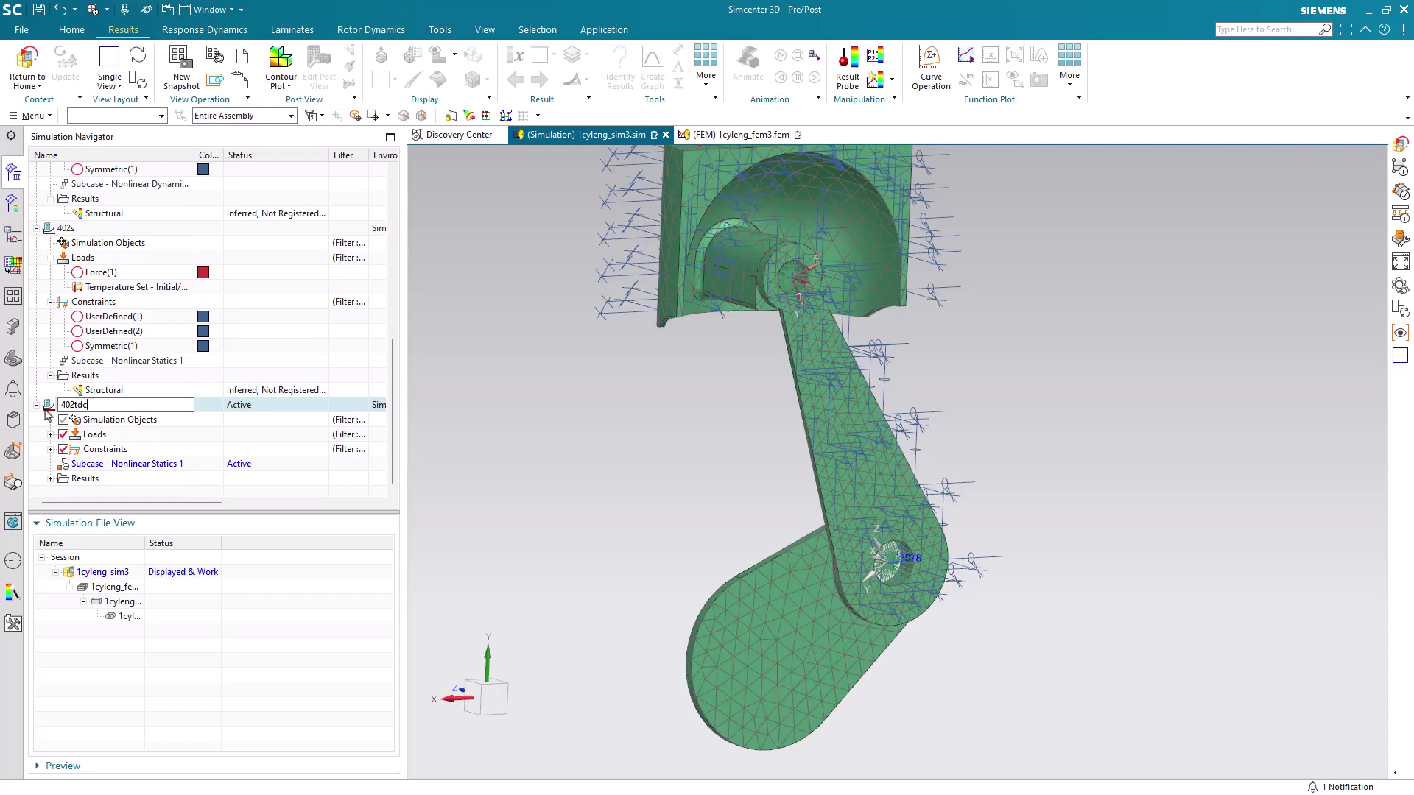
key(Return)
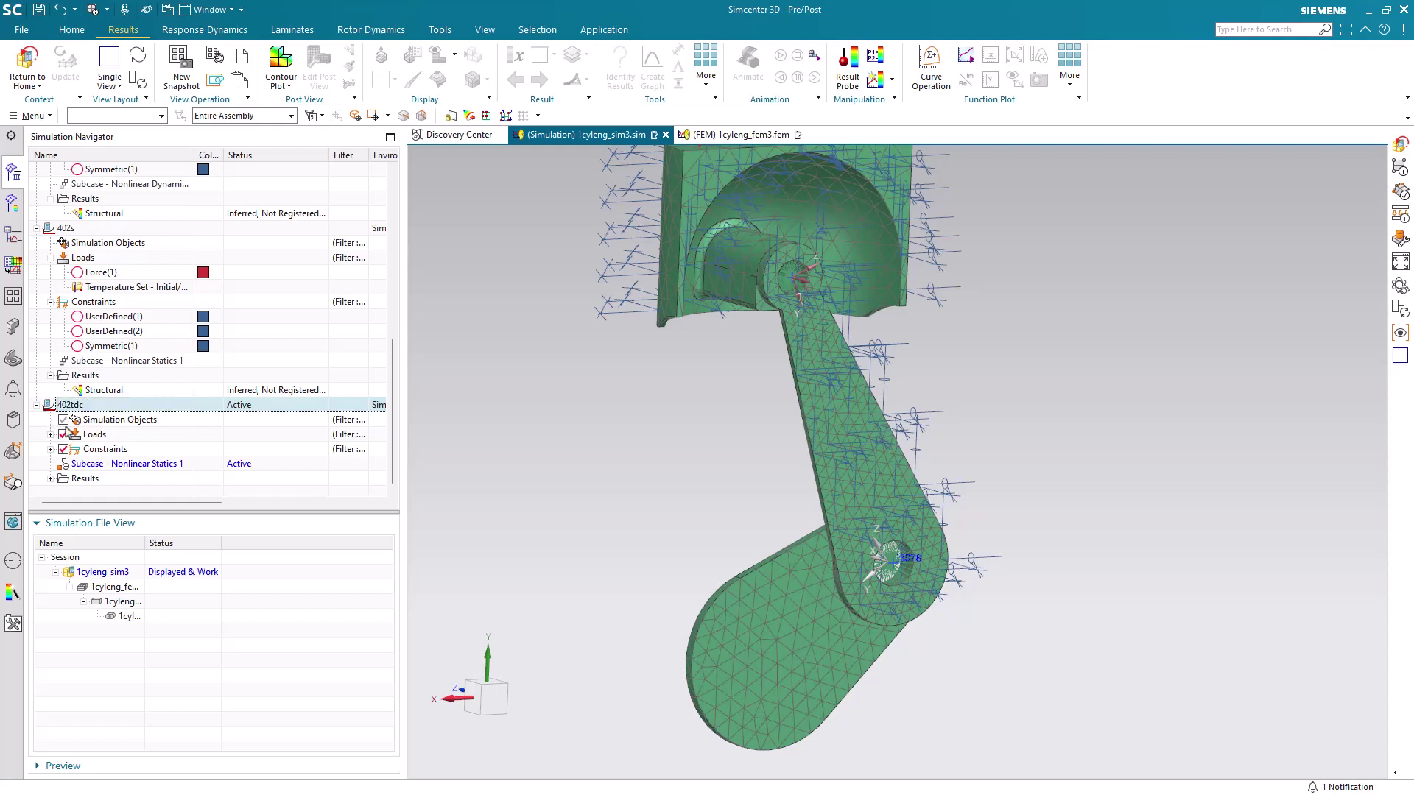
- Remove the UserDefined(1) constraint from the 402tdc solution
click(51, 449)
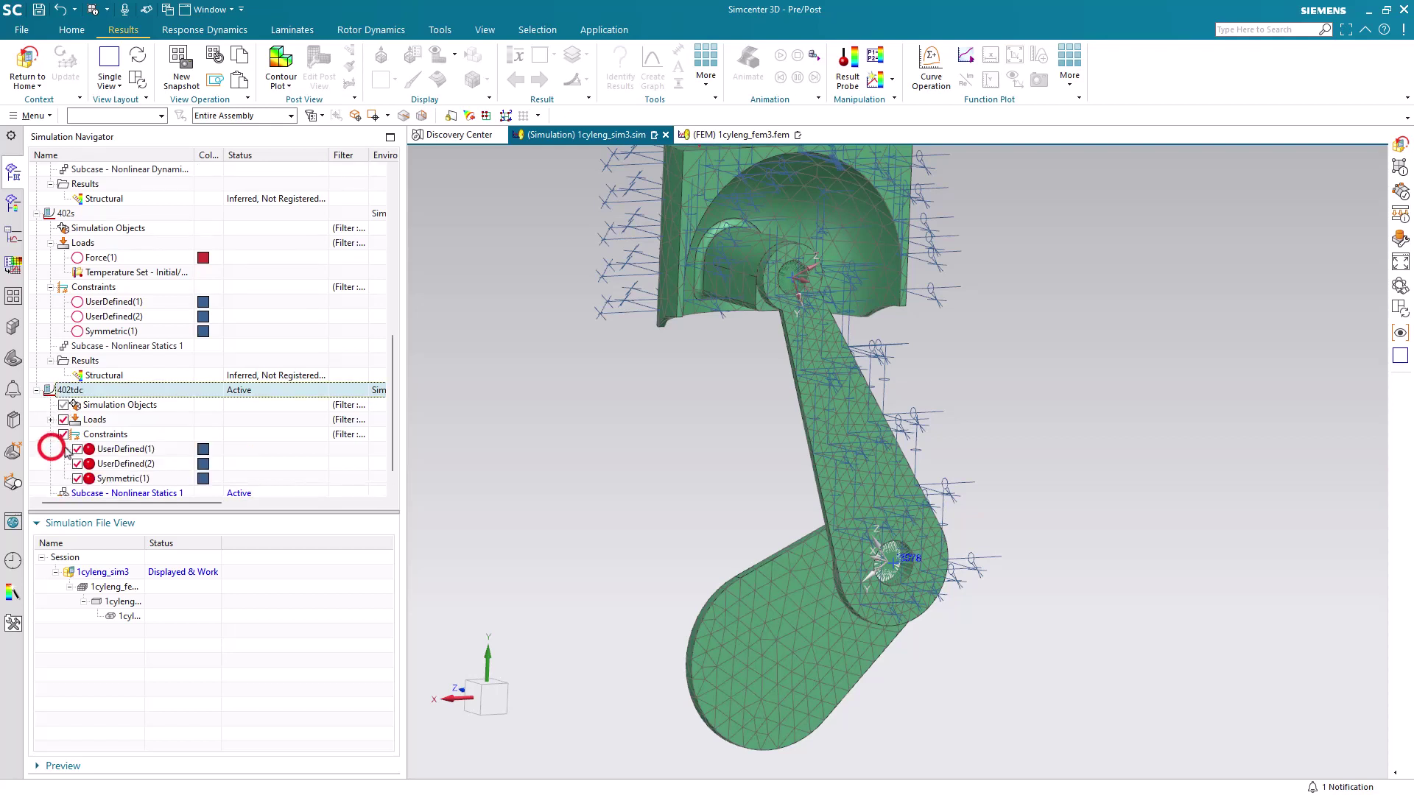
right_click(109, 454)
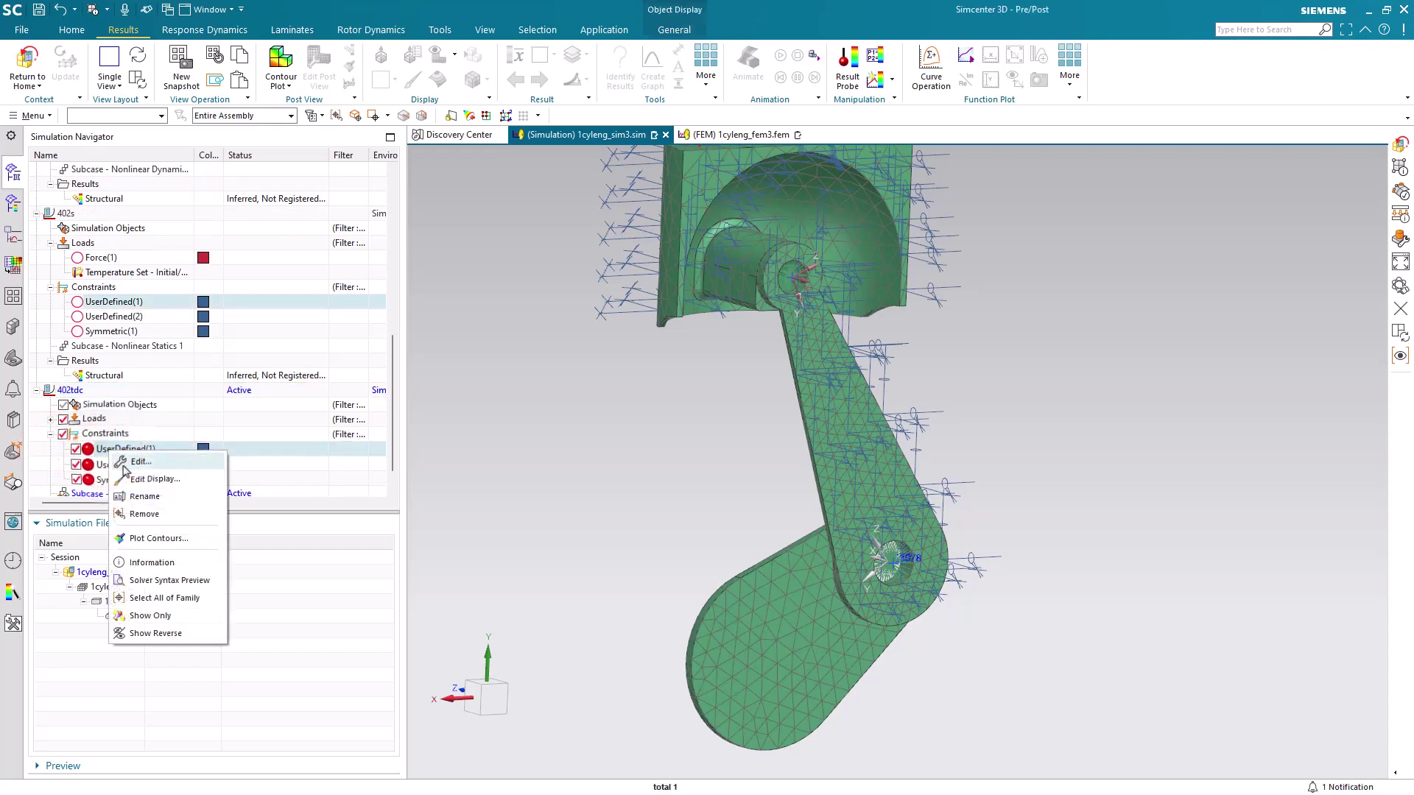
click(142, 511)
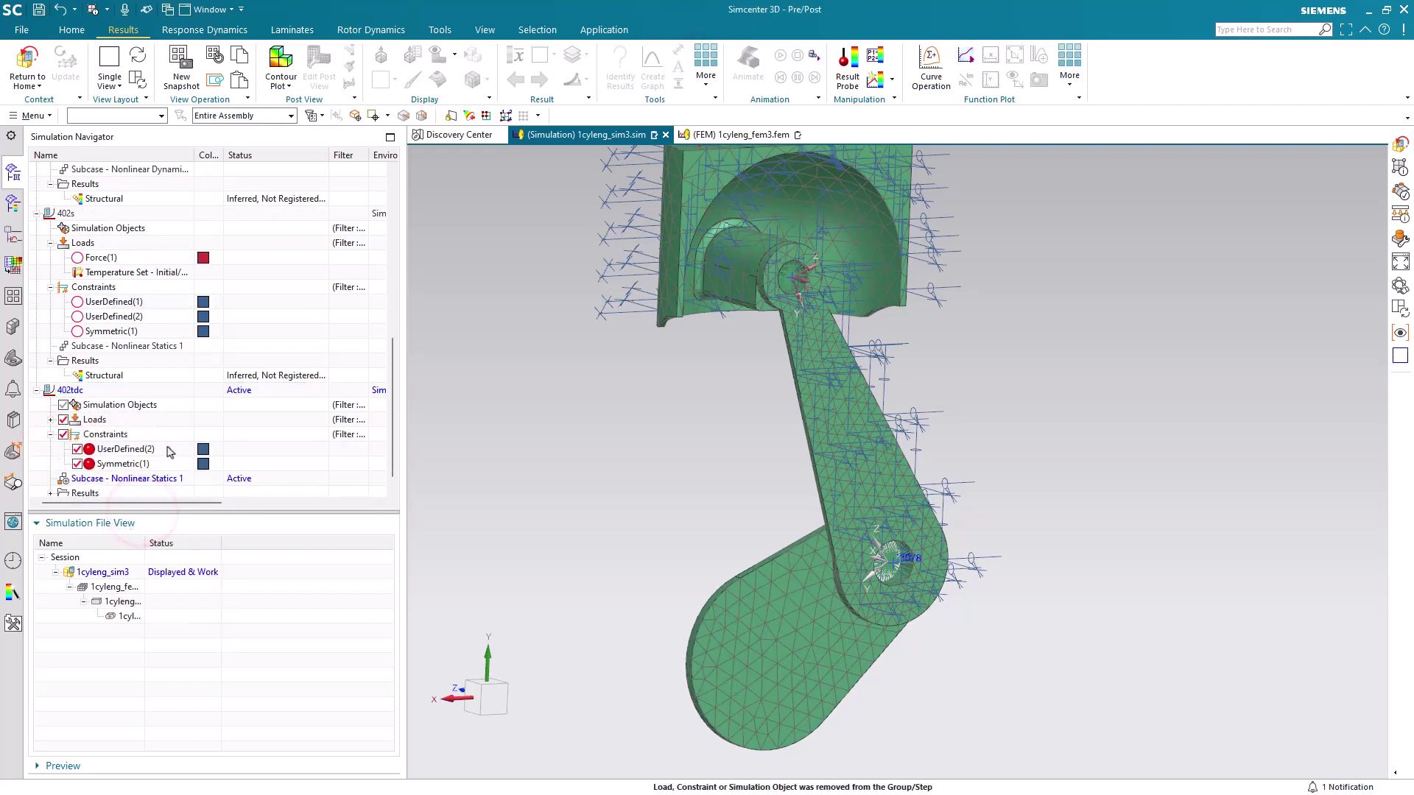
click(140, 478)
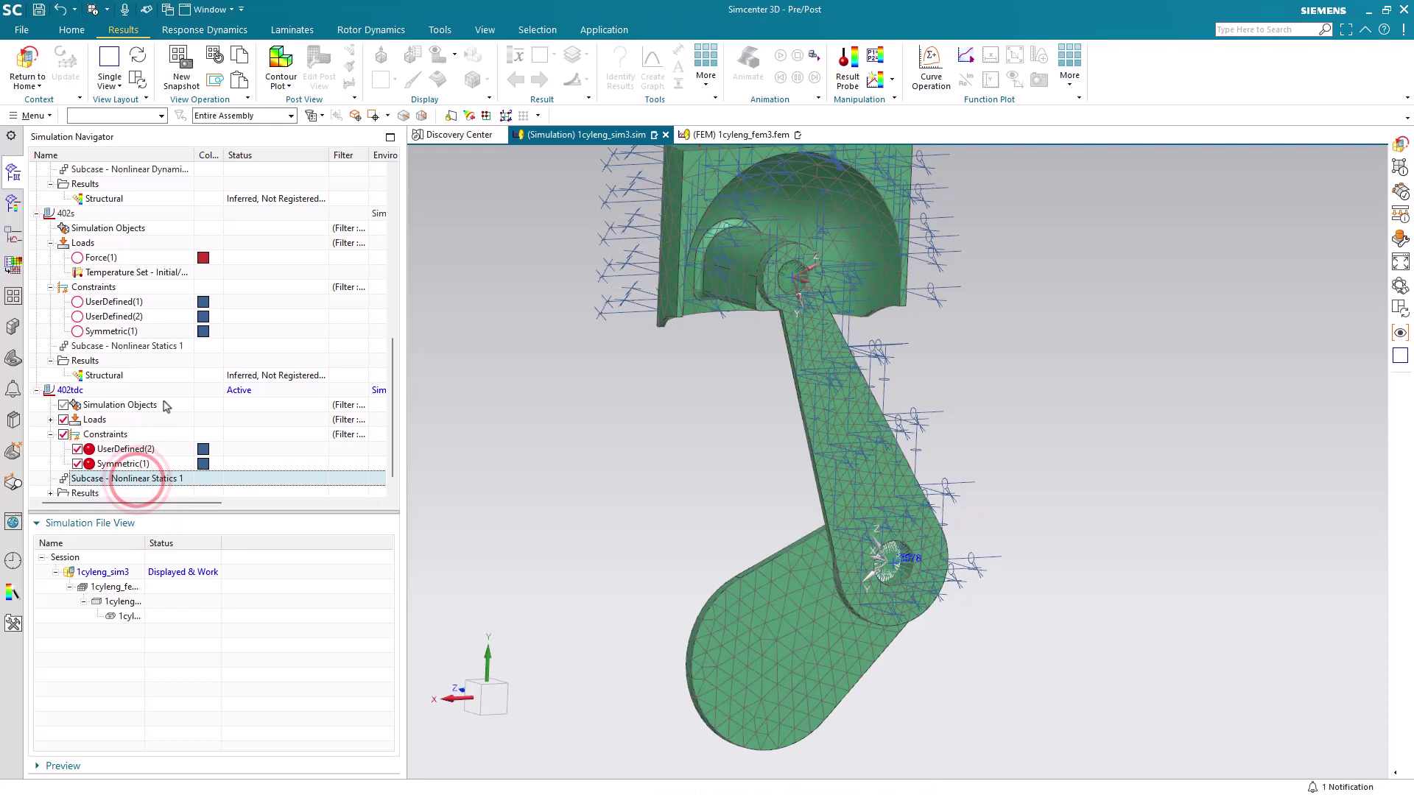
- Start an Enforced Displacement constraint with DOF1 to DOF5 set to 0 and a new table field for DOF6
click(73, 30)
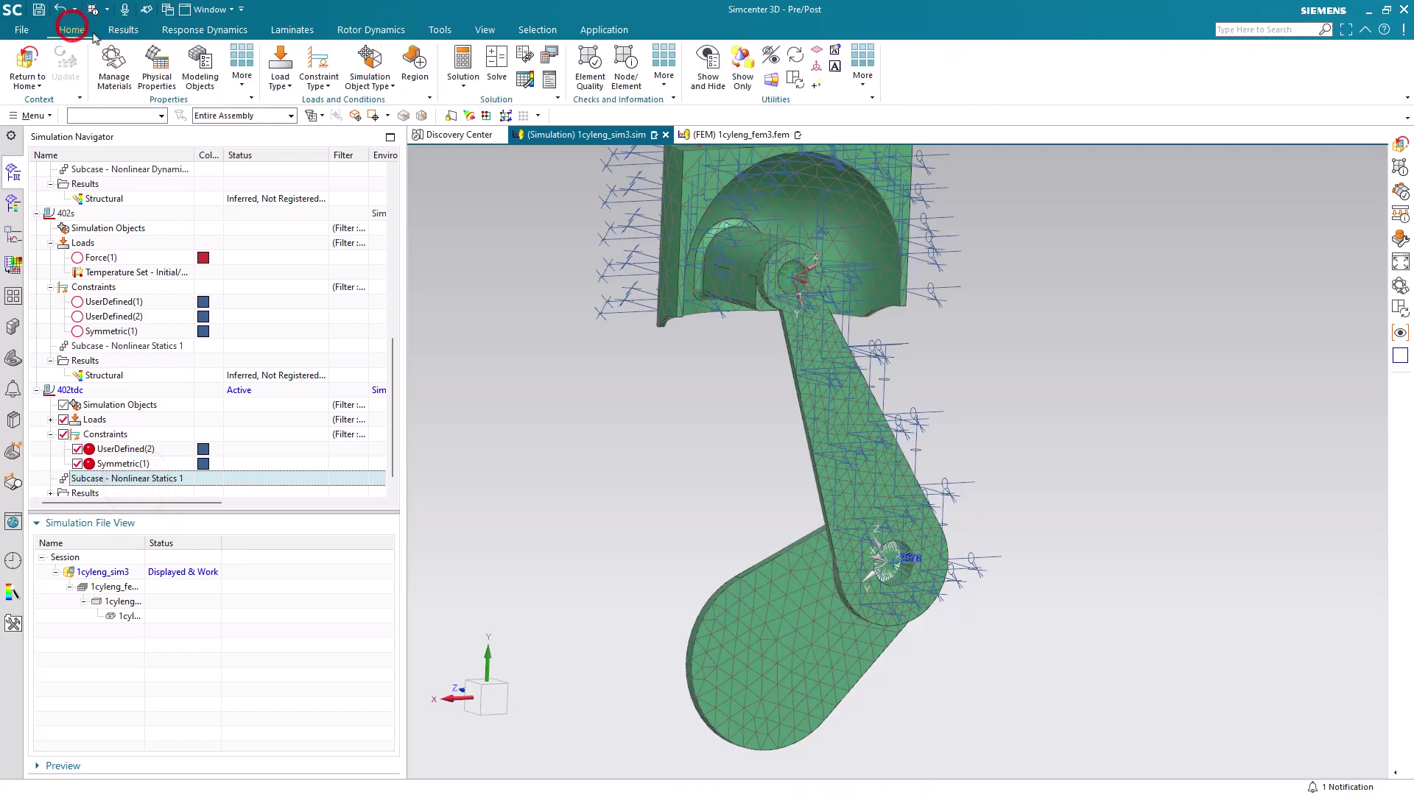
click(319, 77)
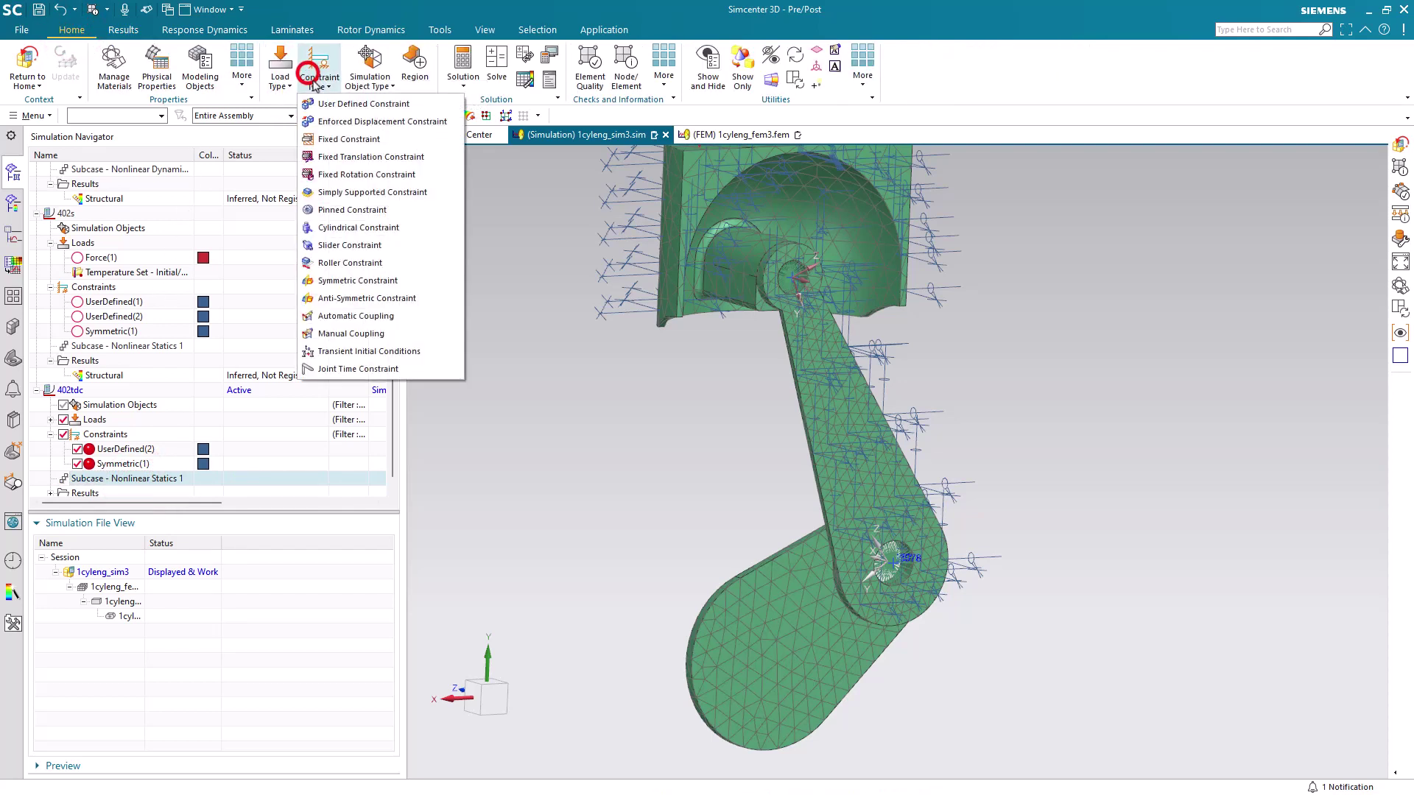
click(339, 122)
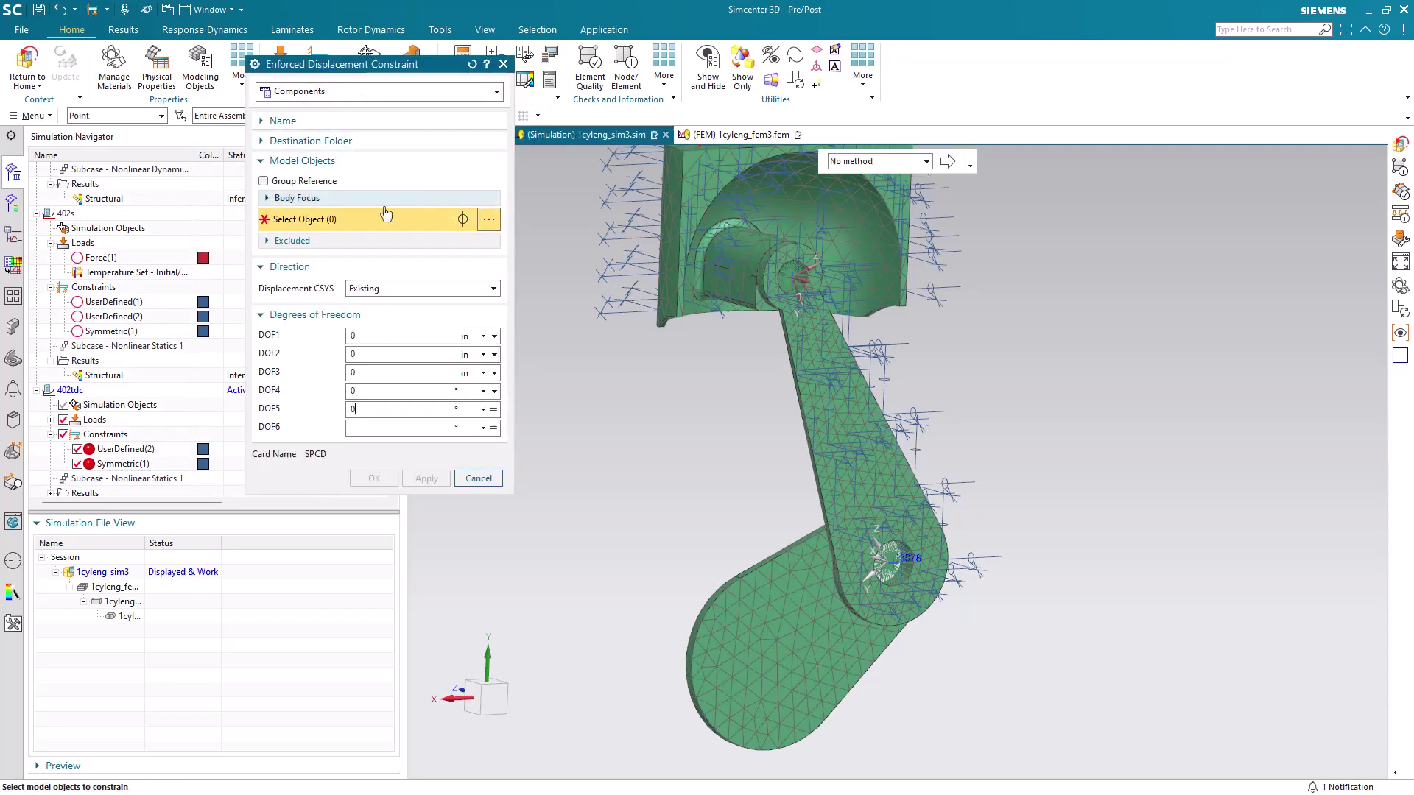
click(497, 427)
mouse_move(603, 539)
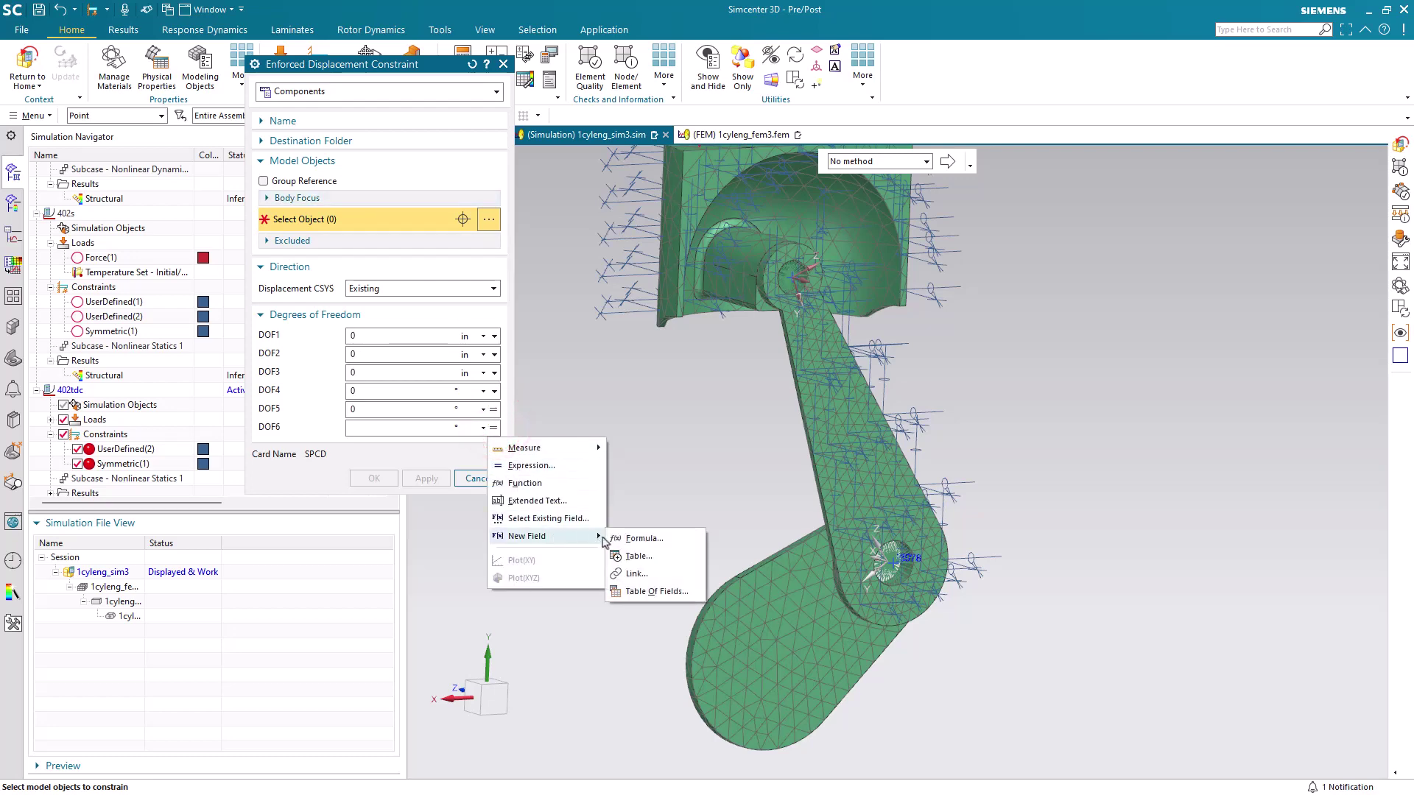
click(638, 557)
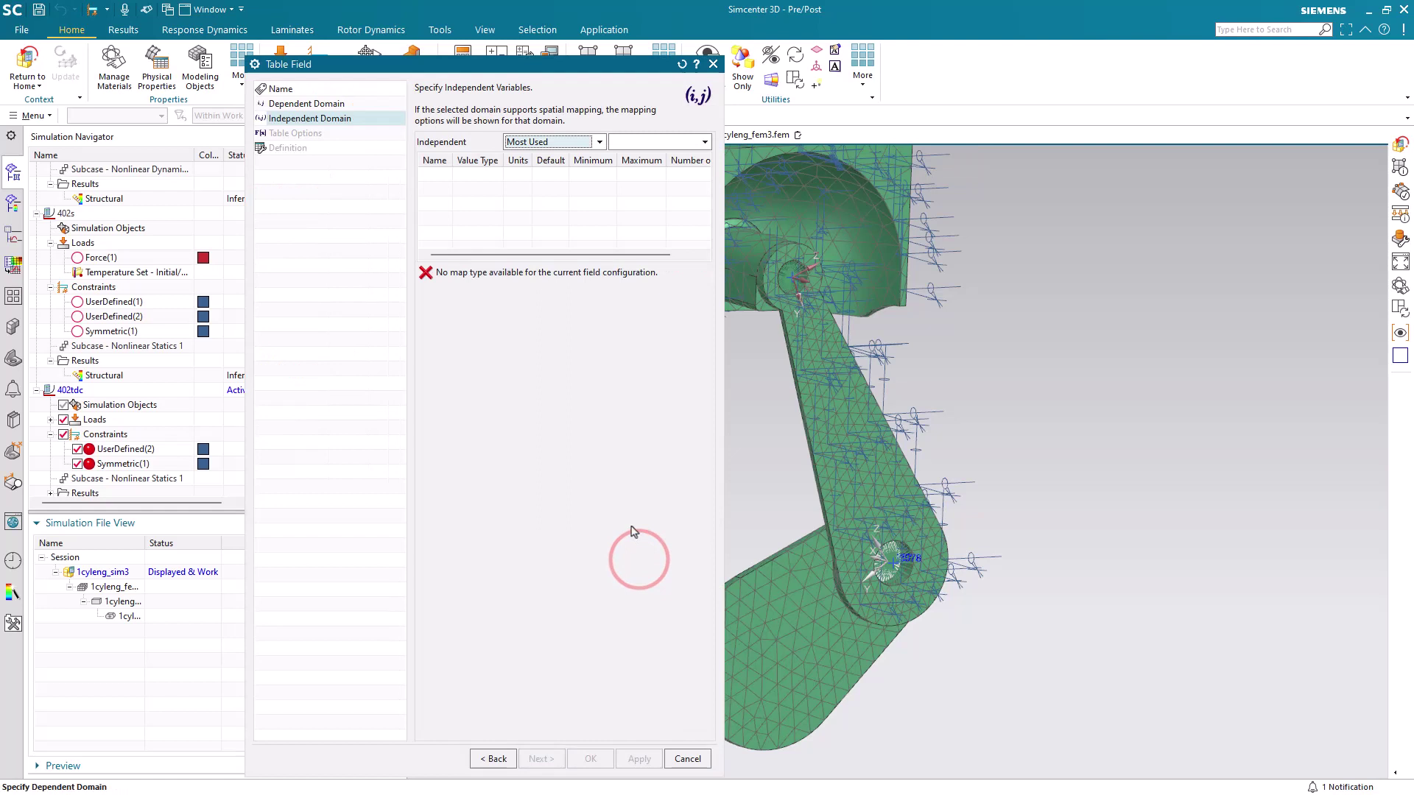
- Set Time as the table field's independent domain, keep the default linear table options, and proceed to its data point definition
click(671, 144)
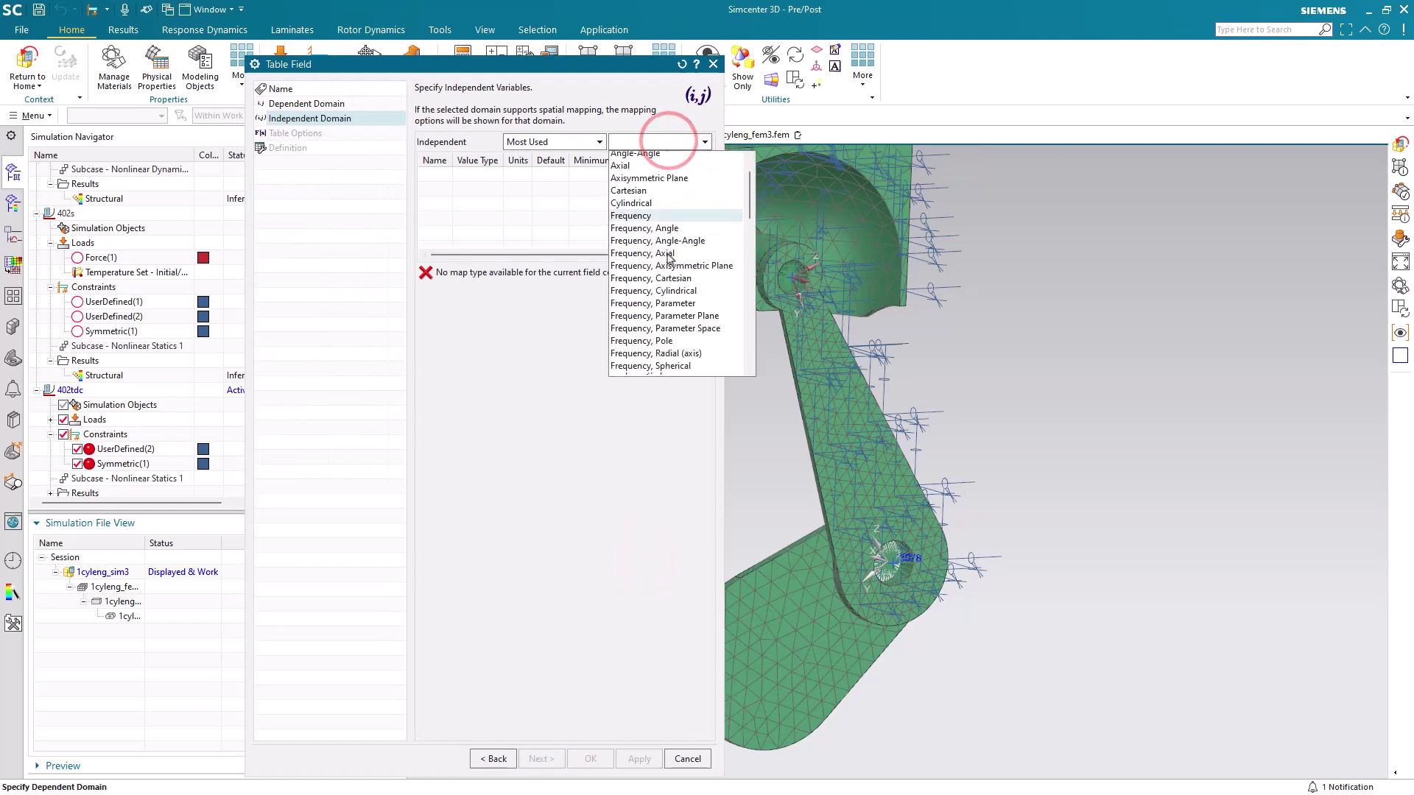
scroll(670, 258, down, 10)
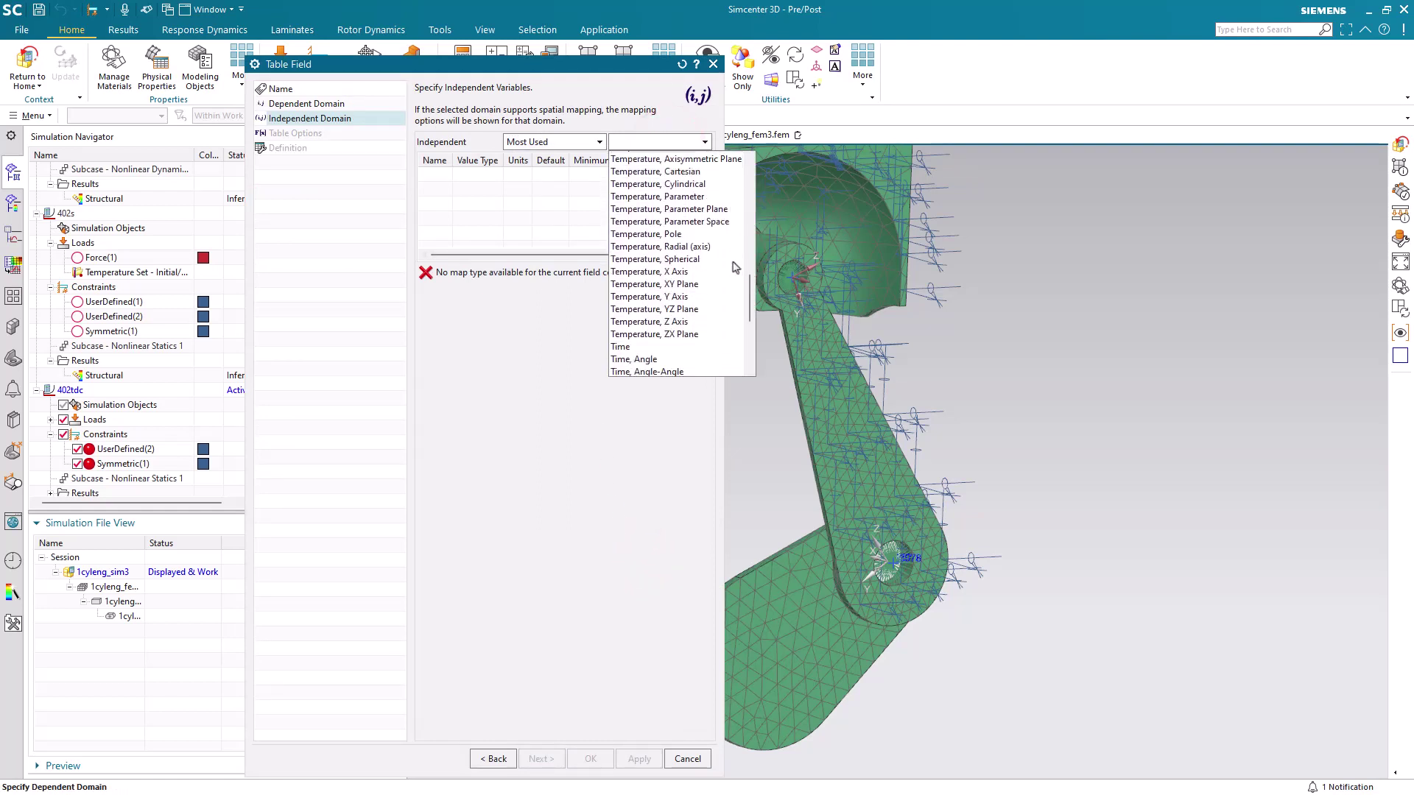
scroll(735, 267, down, 2)
click(723, 269)
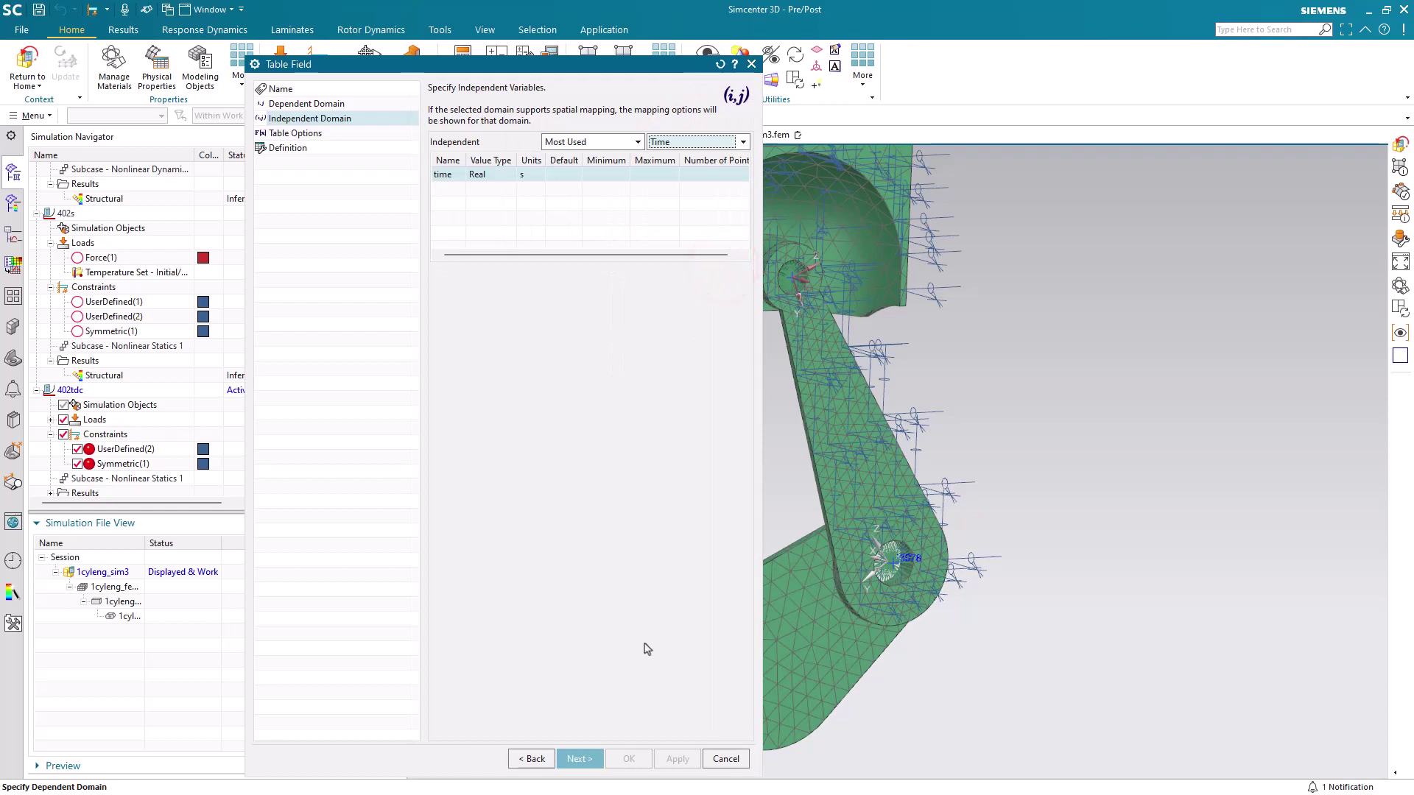
click(581, 758)
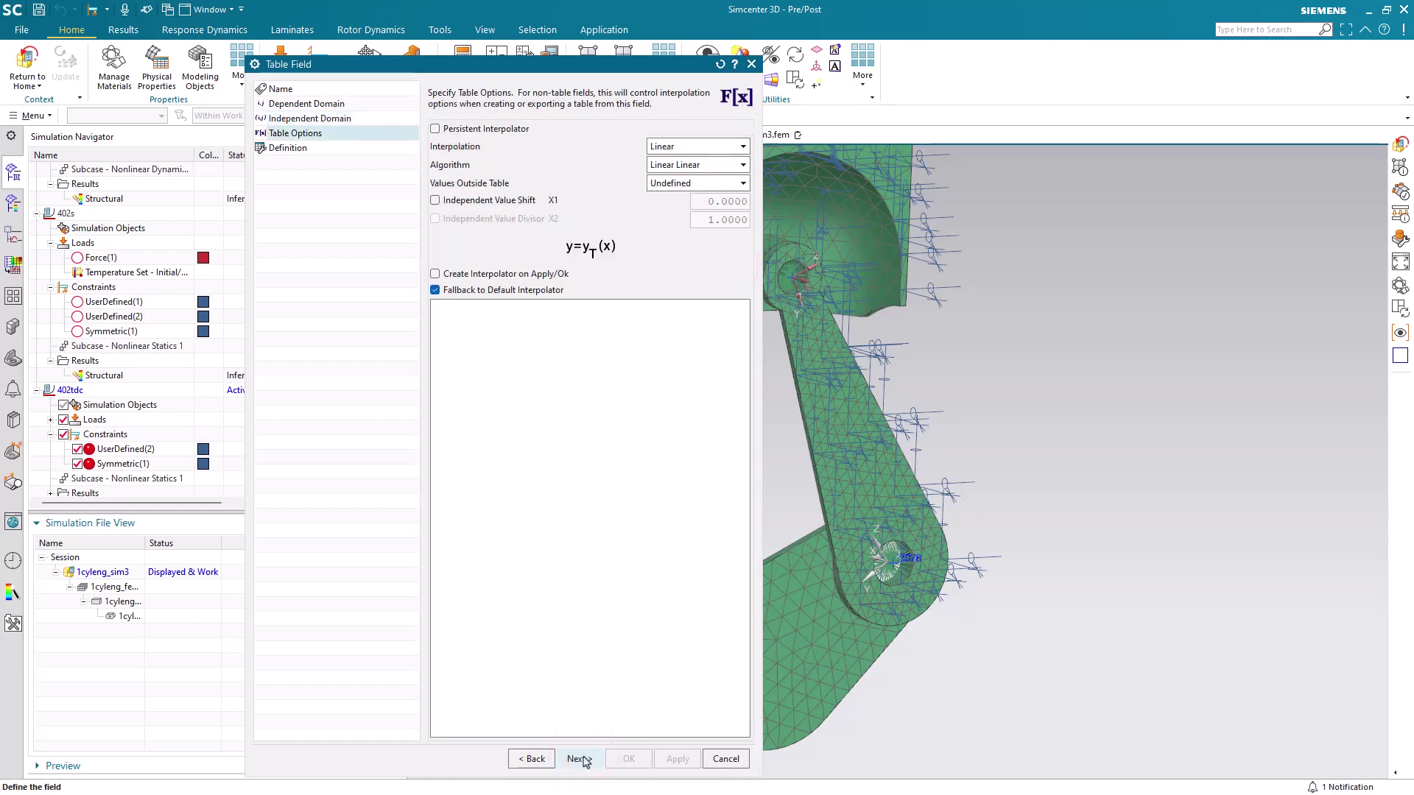
click(581, 759)
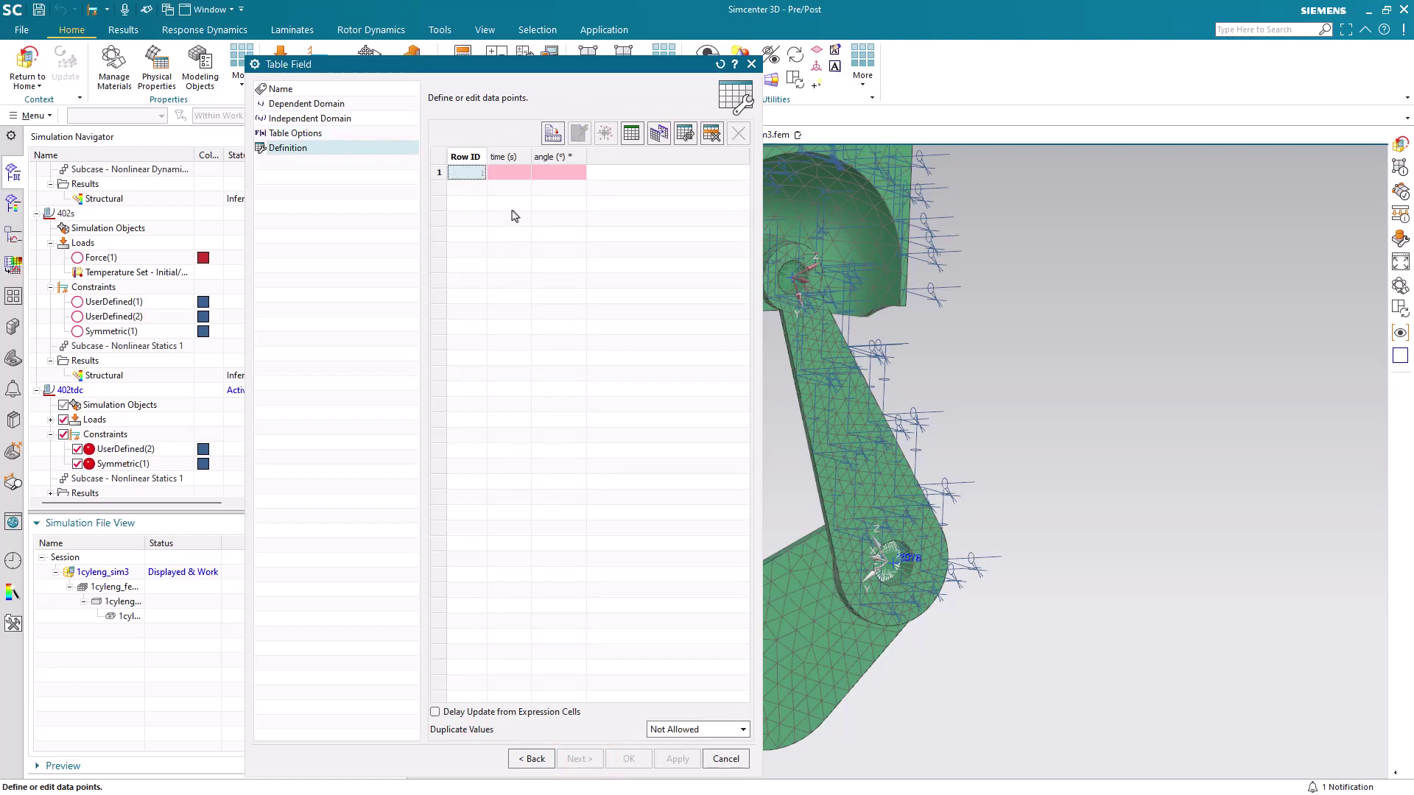
- Define the DOF6 table's time and angle pairs as 0 s at 0°, 1 s at -54.733° and 3 s at -54.733°
click(508, 174)
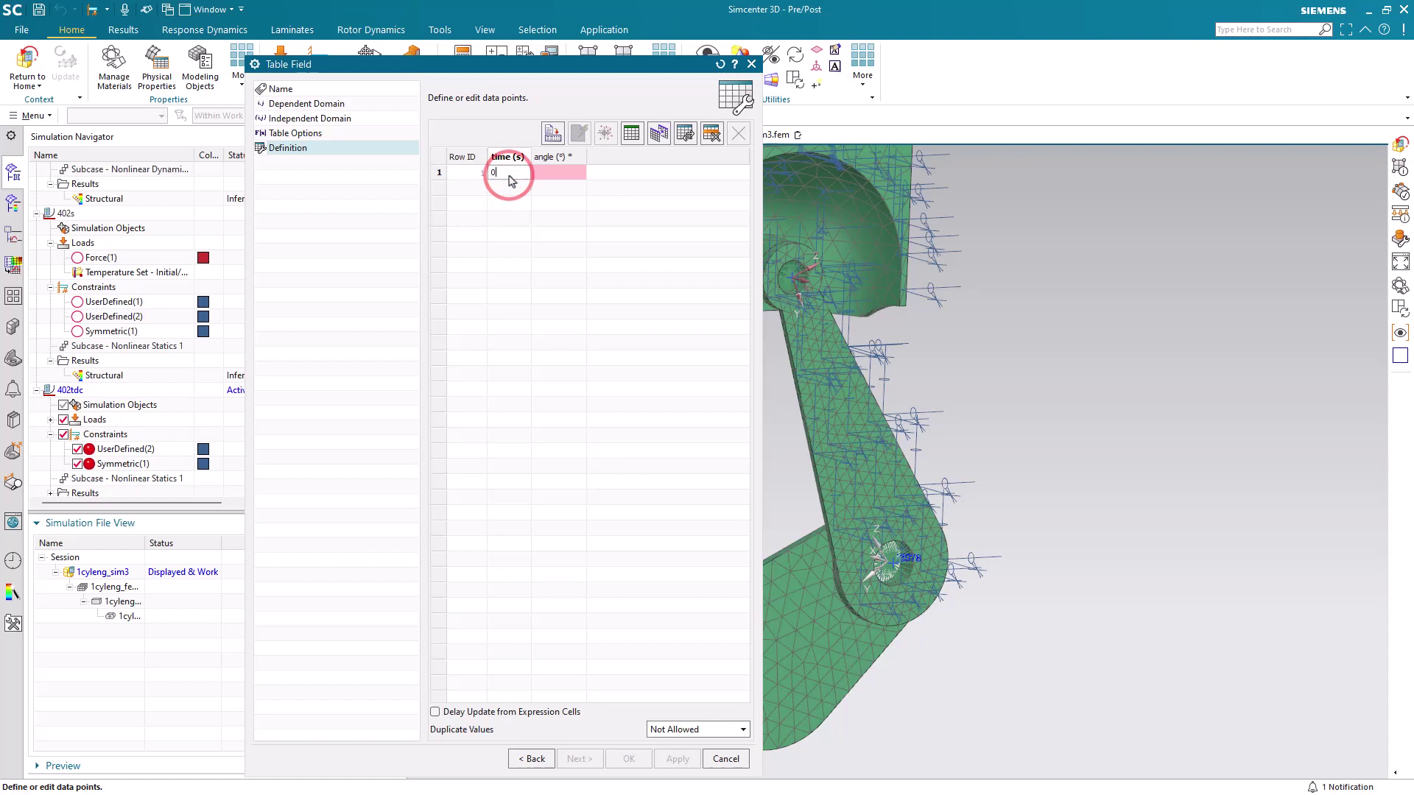
key(Tab)
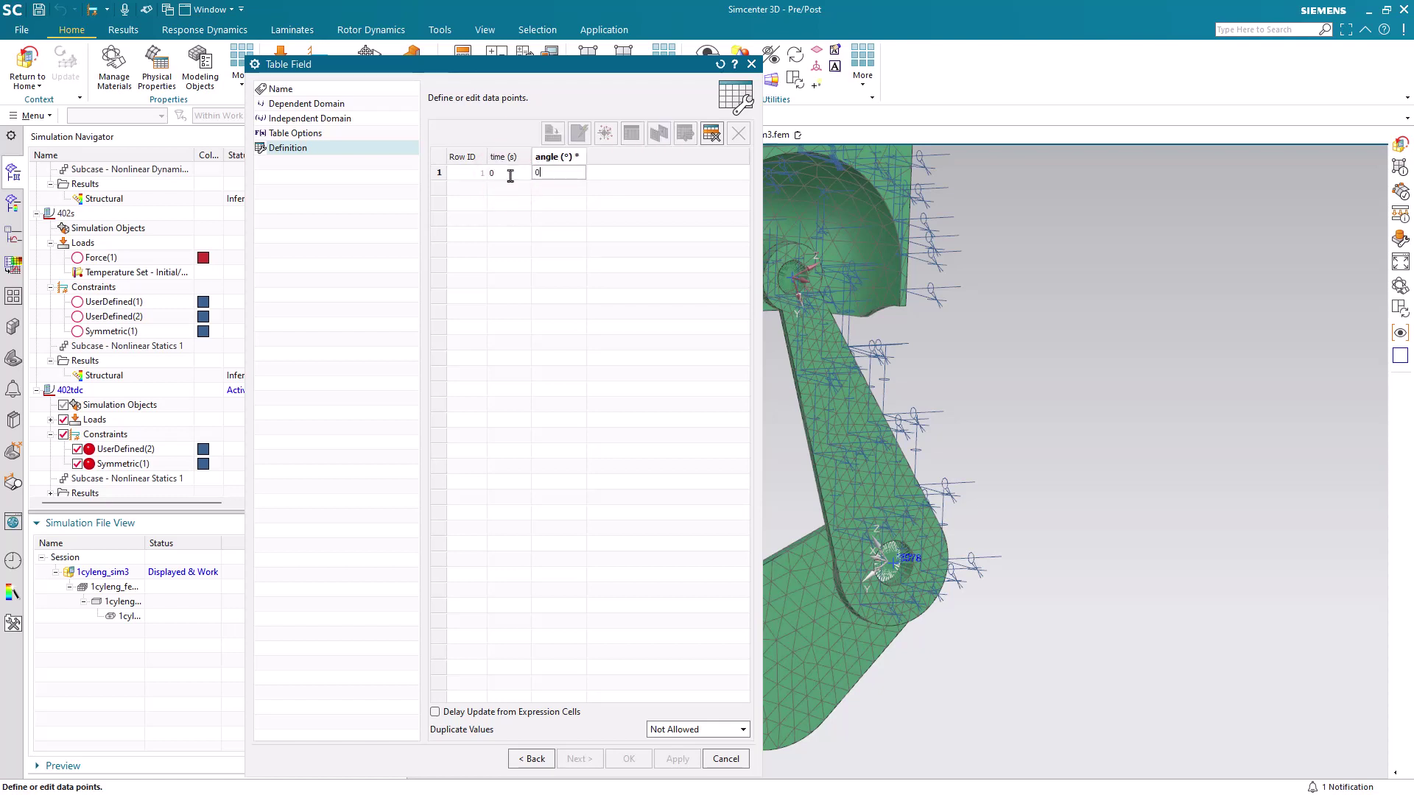
key(Tab)
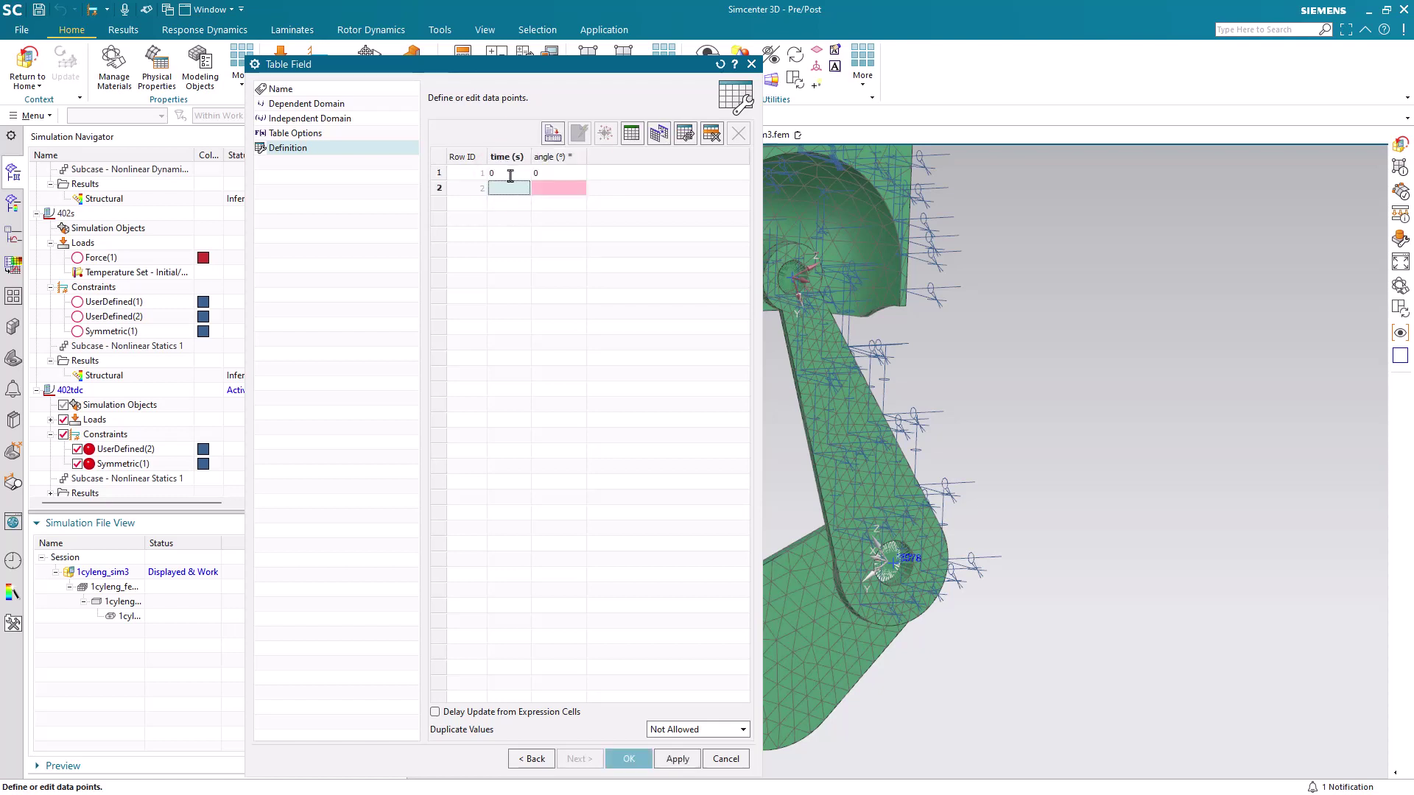
text(1)
key(Tab)
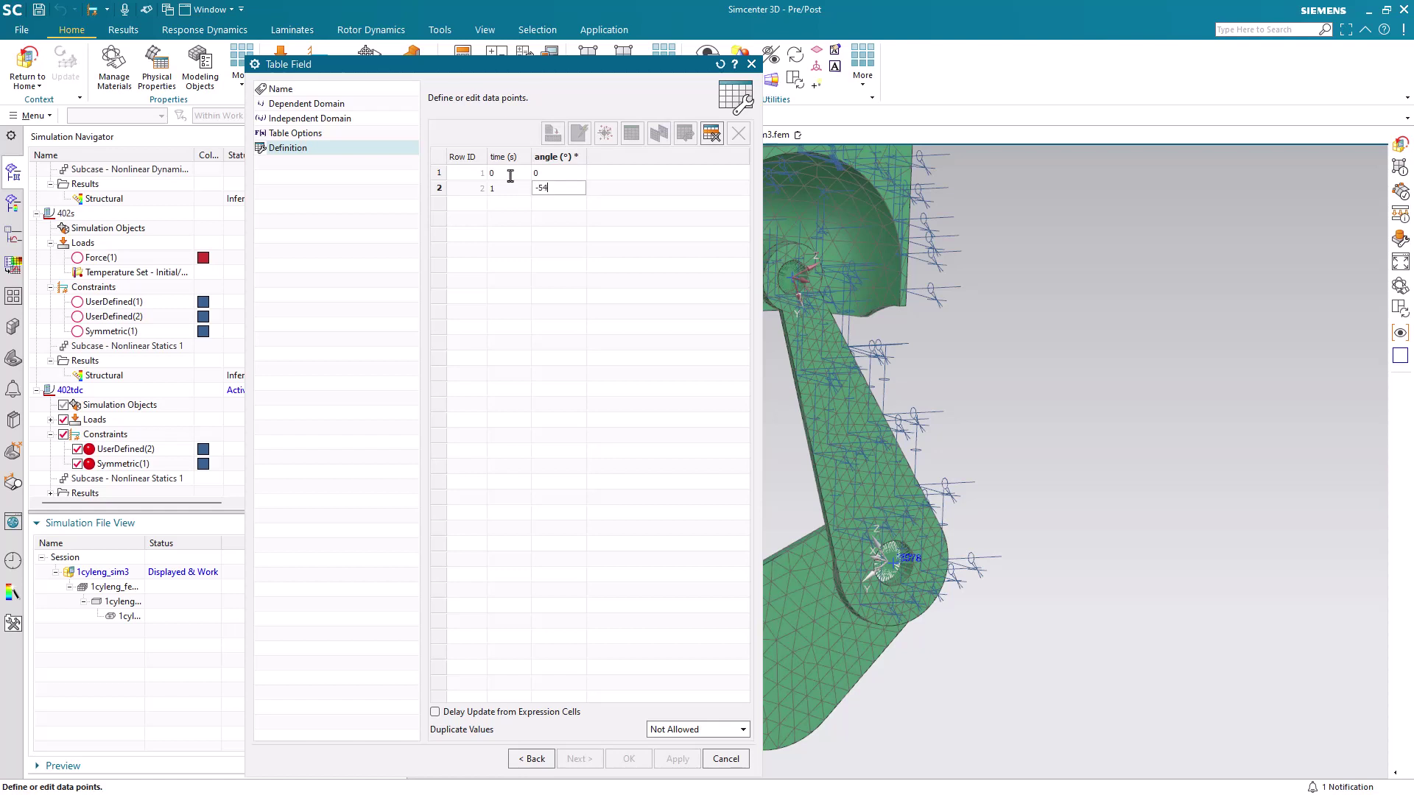
key(Tab)
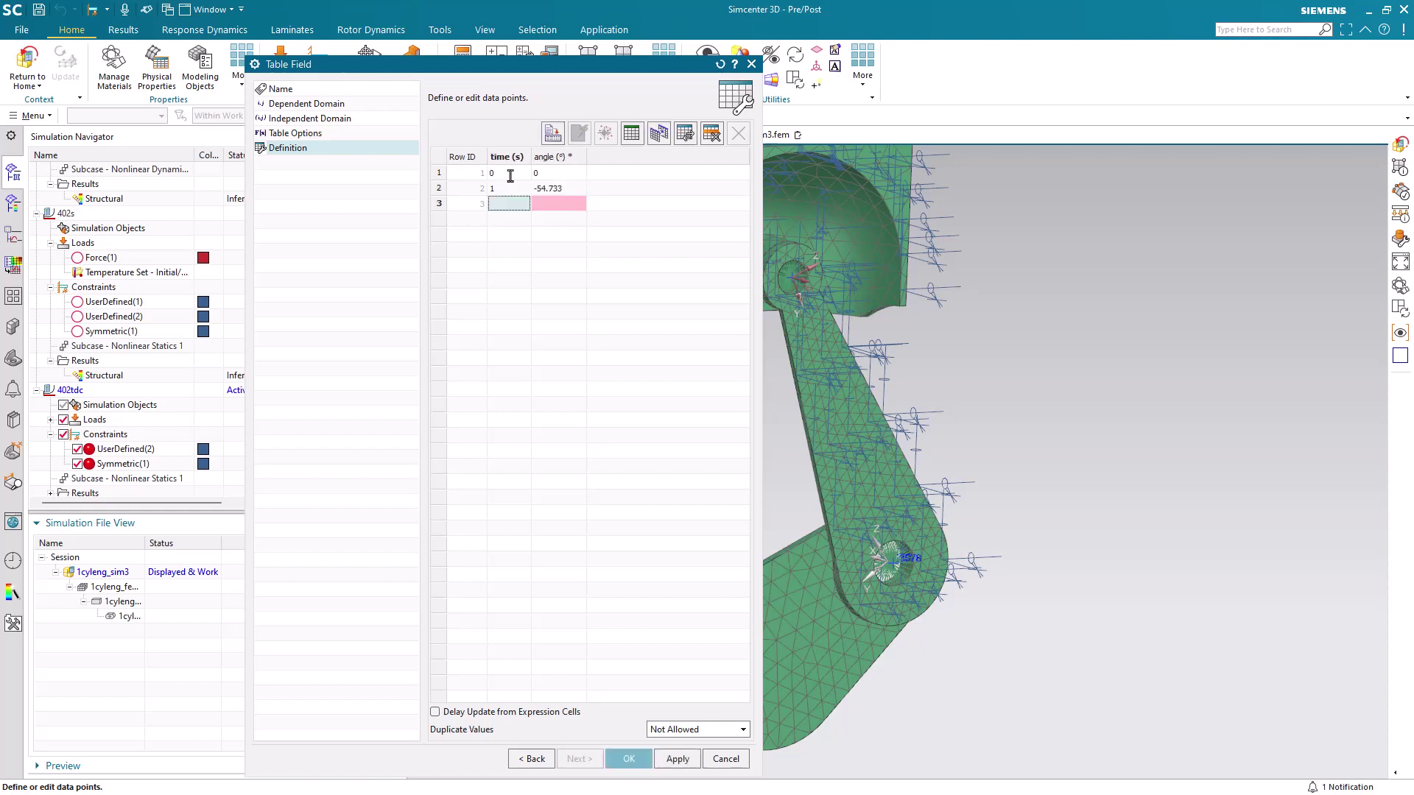
text(3)
key(Tab)
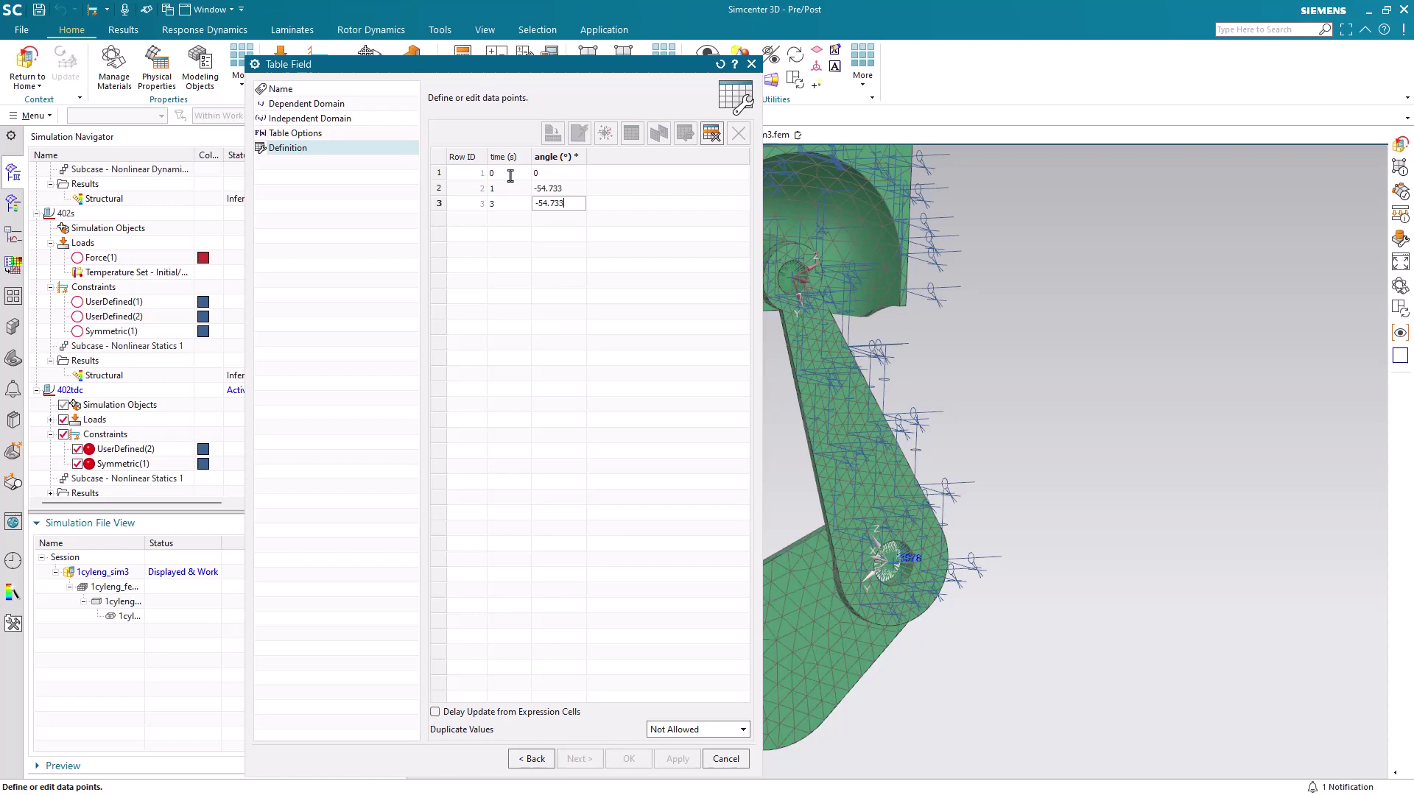
key(Return)
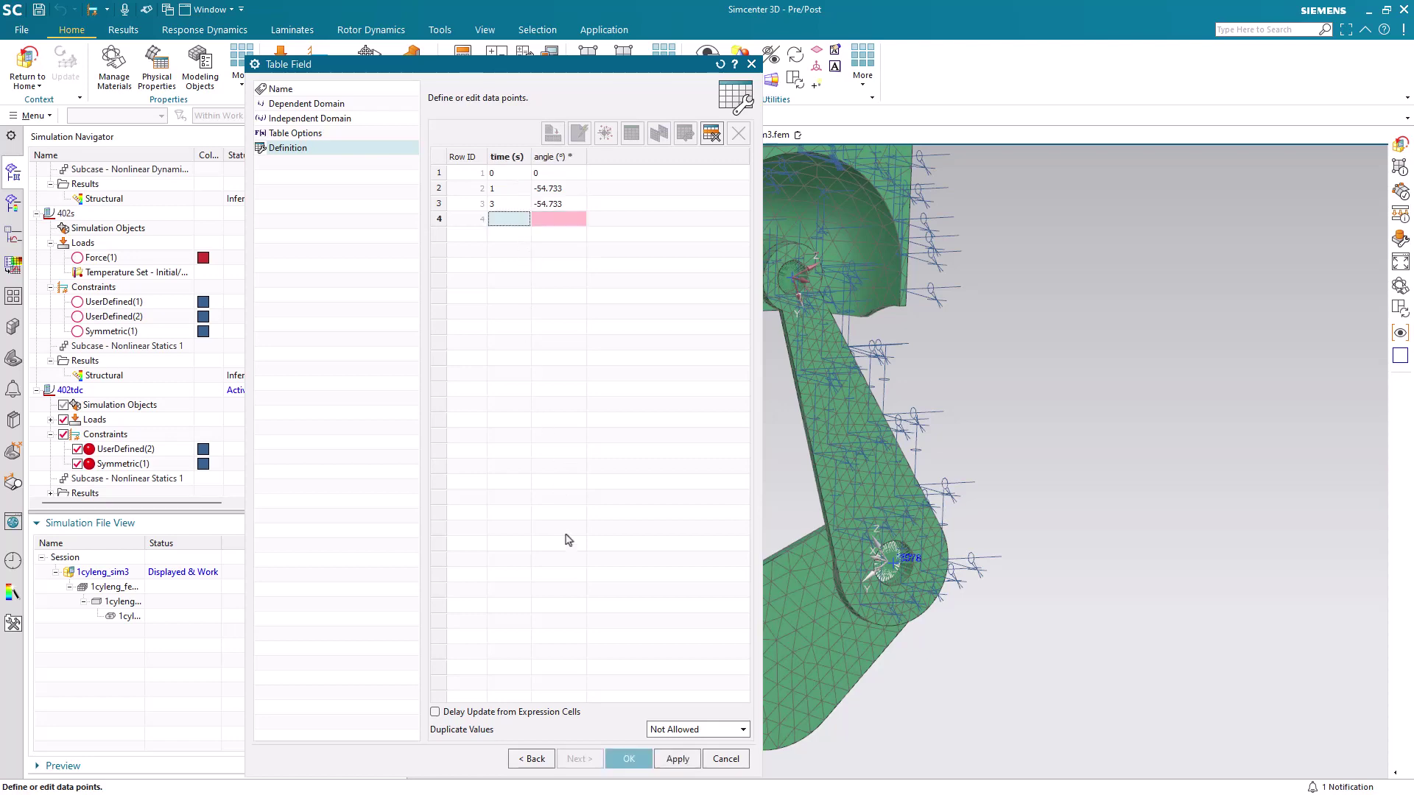
click(624, 763)
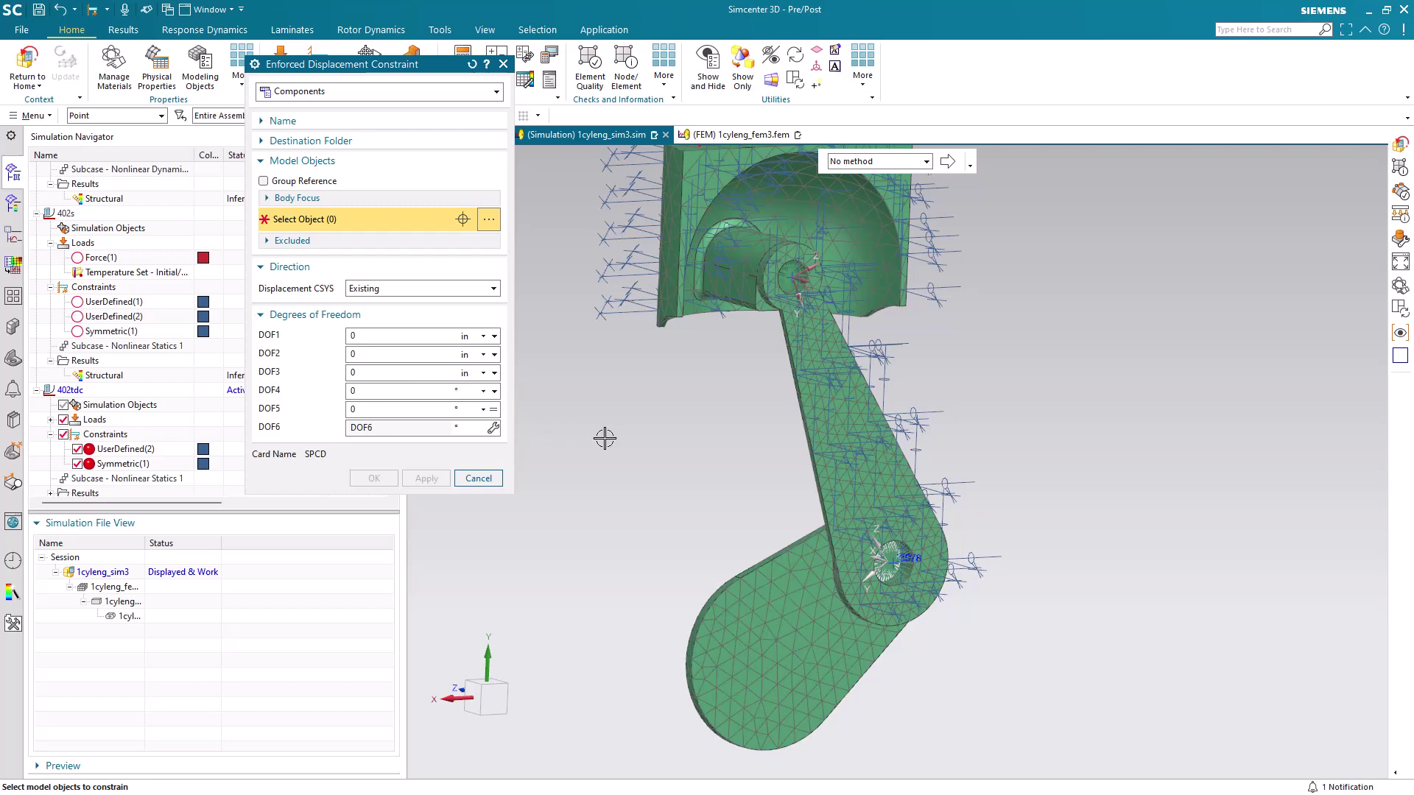
- Apply the enforced displacement to the centre point of the crank shaft's end face and create the constraint
middle_drag(604, 439, 754, 603)
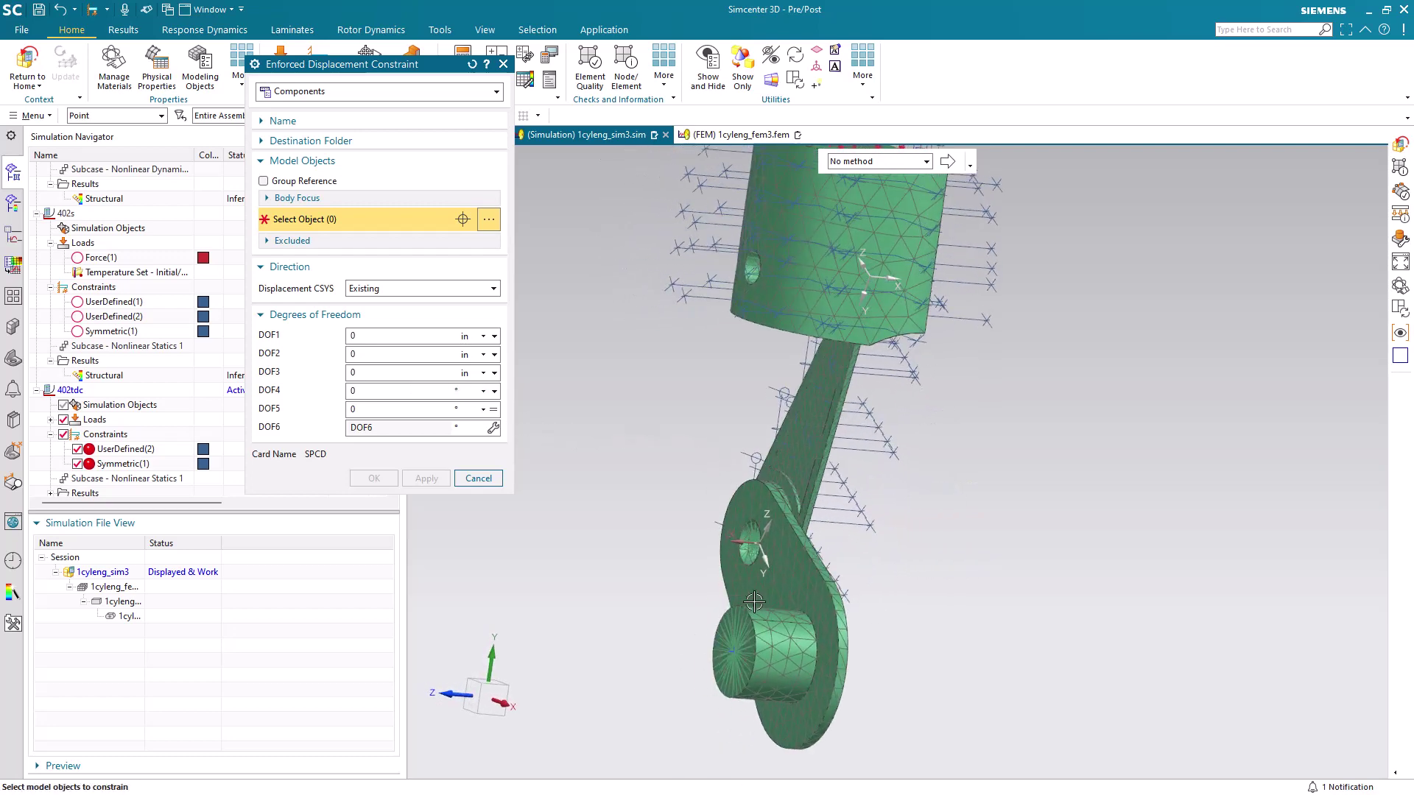
scroll(754, 602, up, 5)
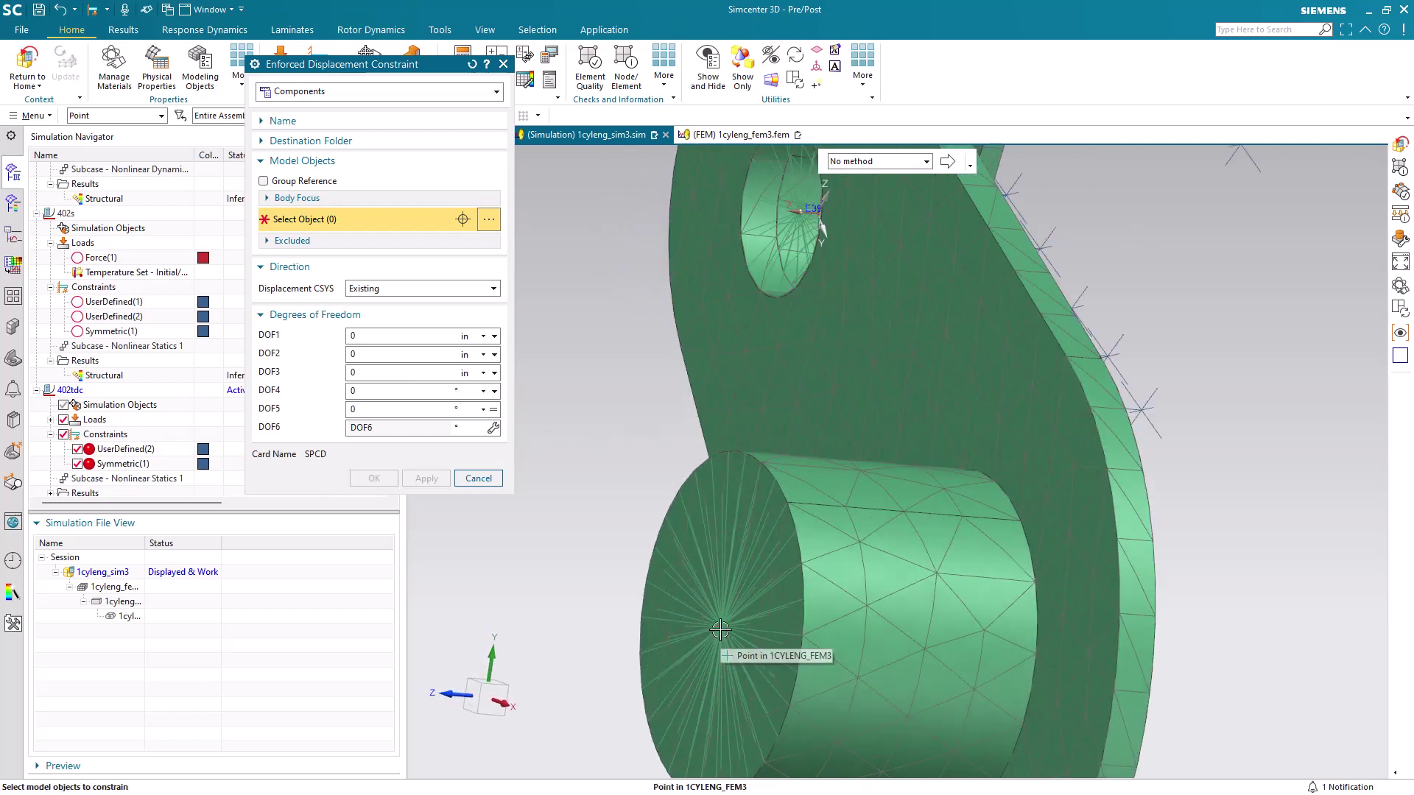
click(720, 633)
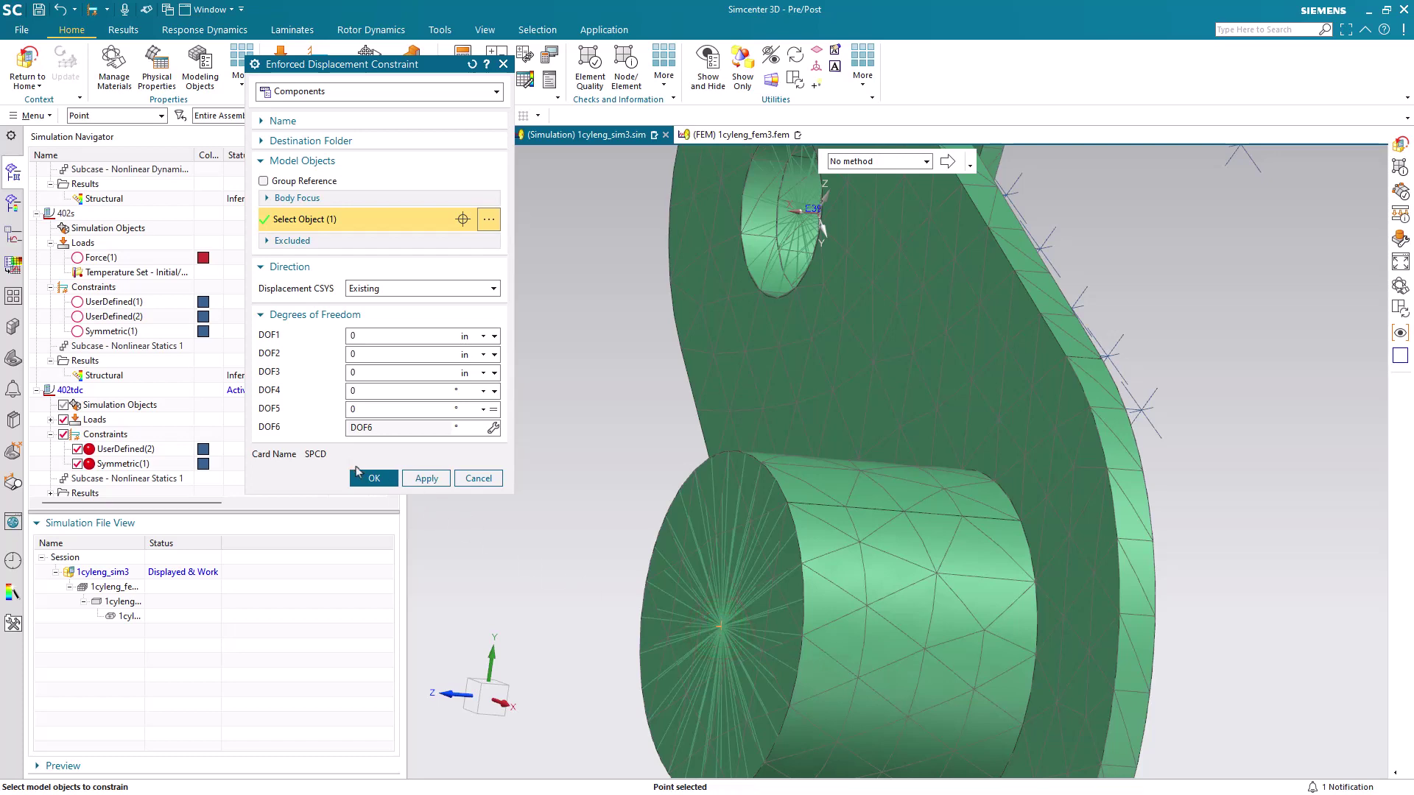
click(365, 478)
scroll(711, 635, down, 6)
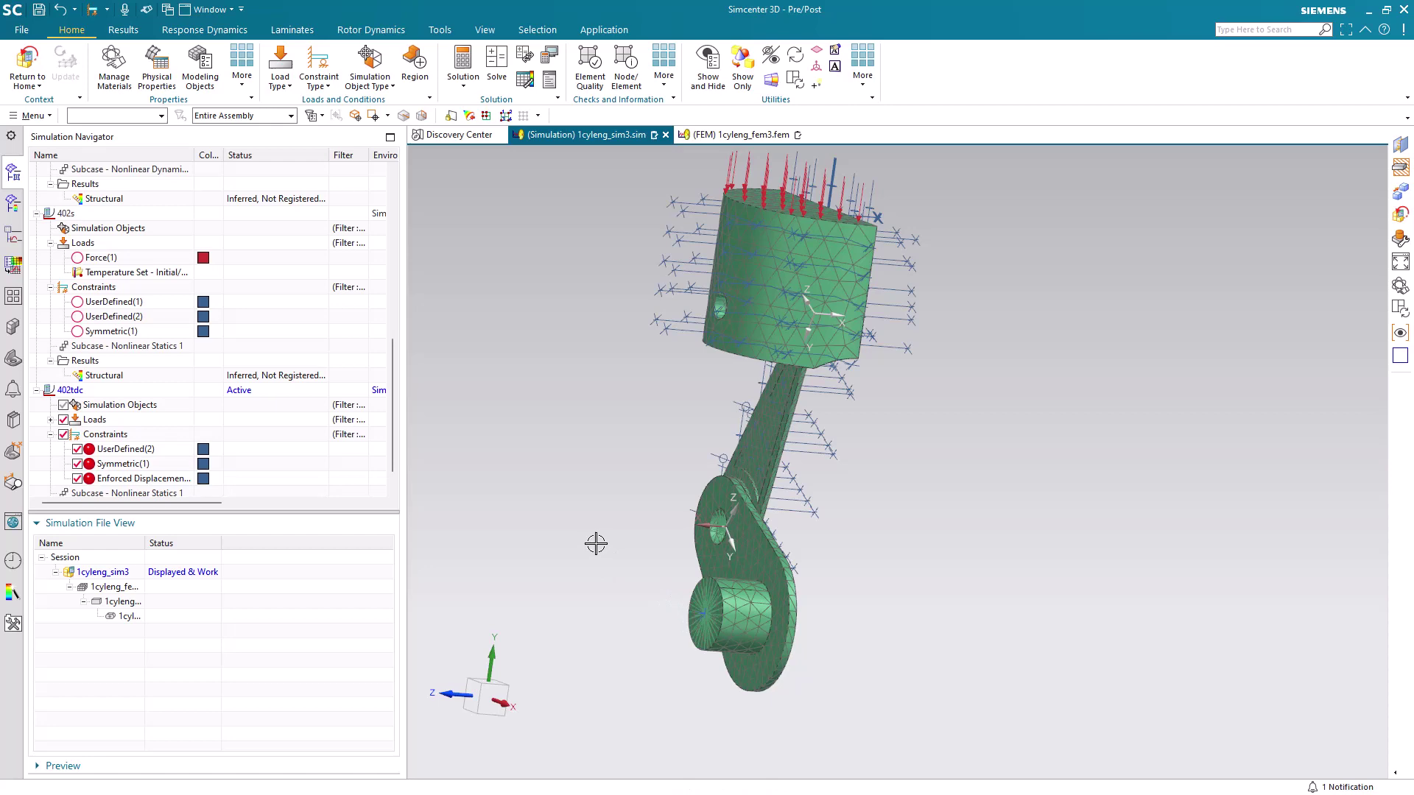
- Solve the 402tdc solution with the default solving options, skip the message review, and close the solve information and job monitor windows
right_click(94, 391)
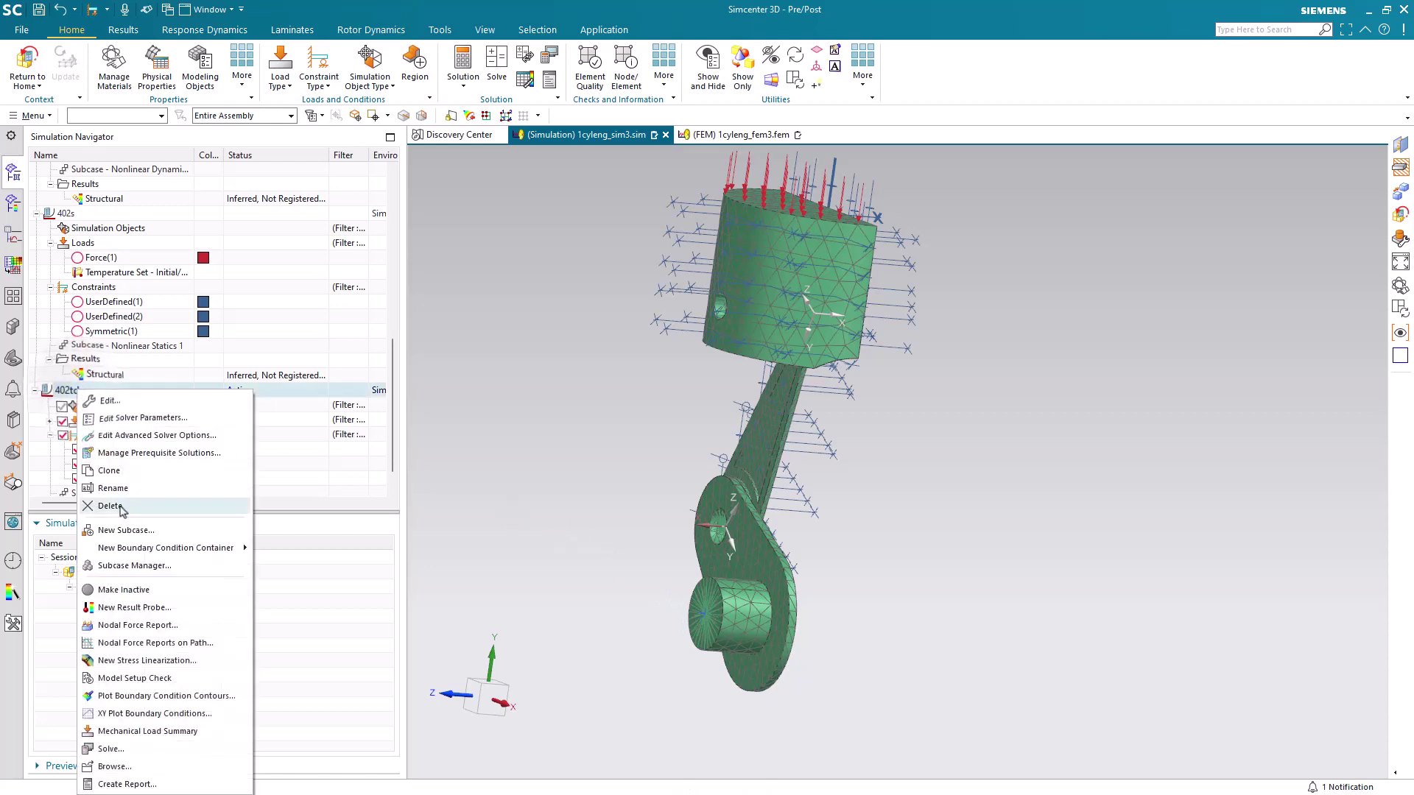
click(150, 745)
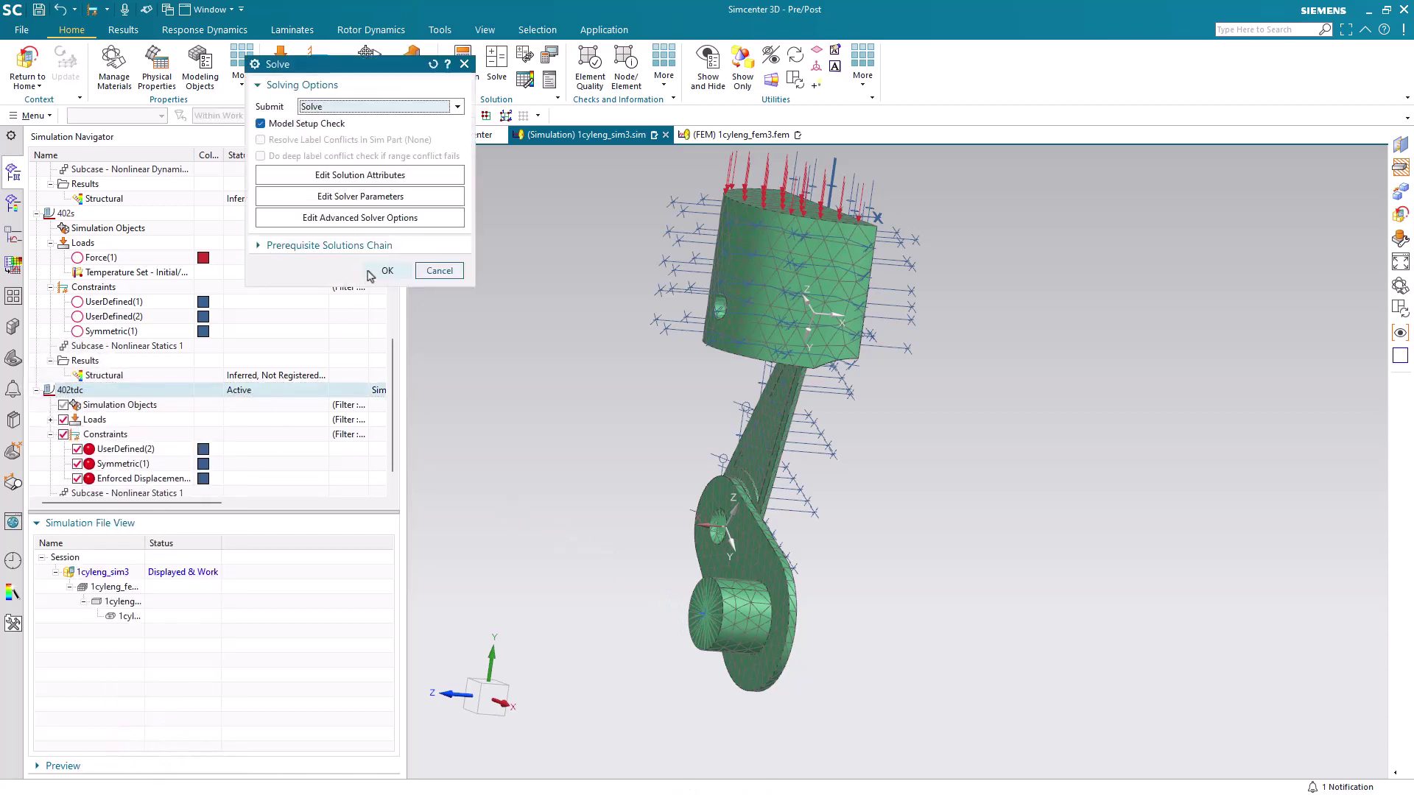
click(372, 271)
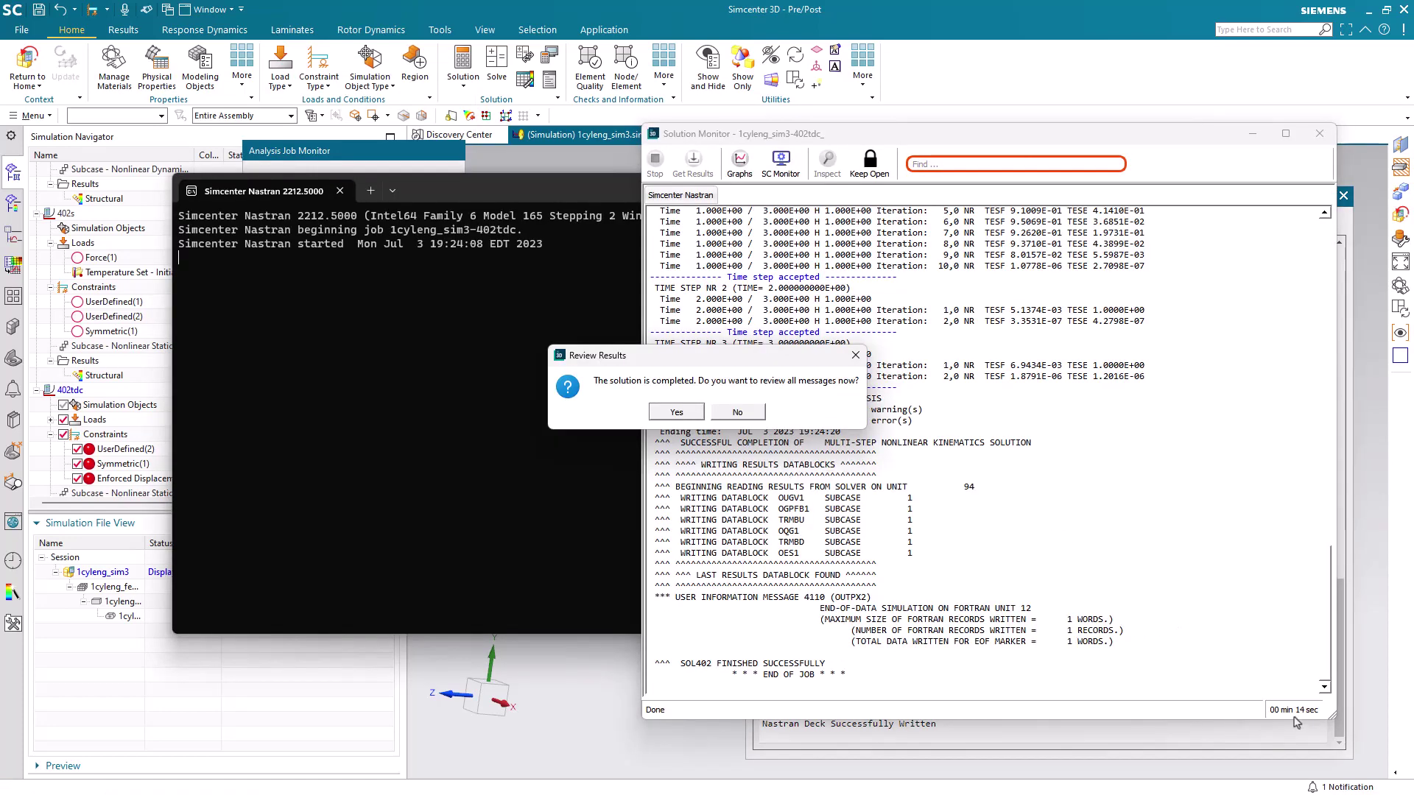
click(750, 414)
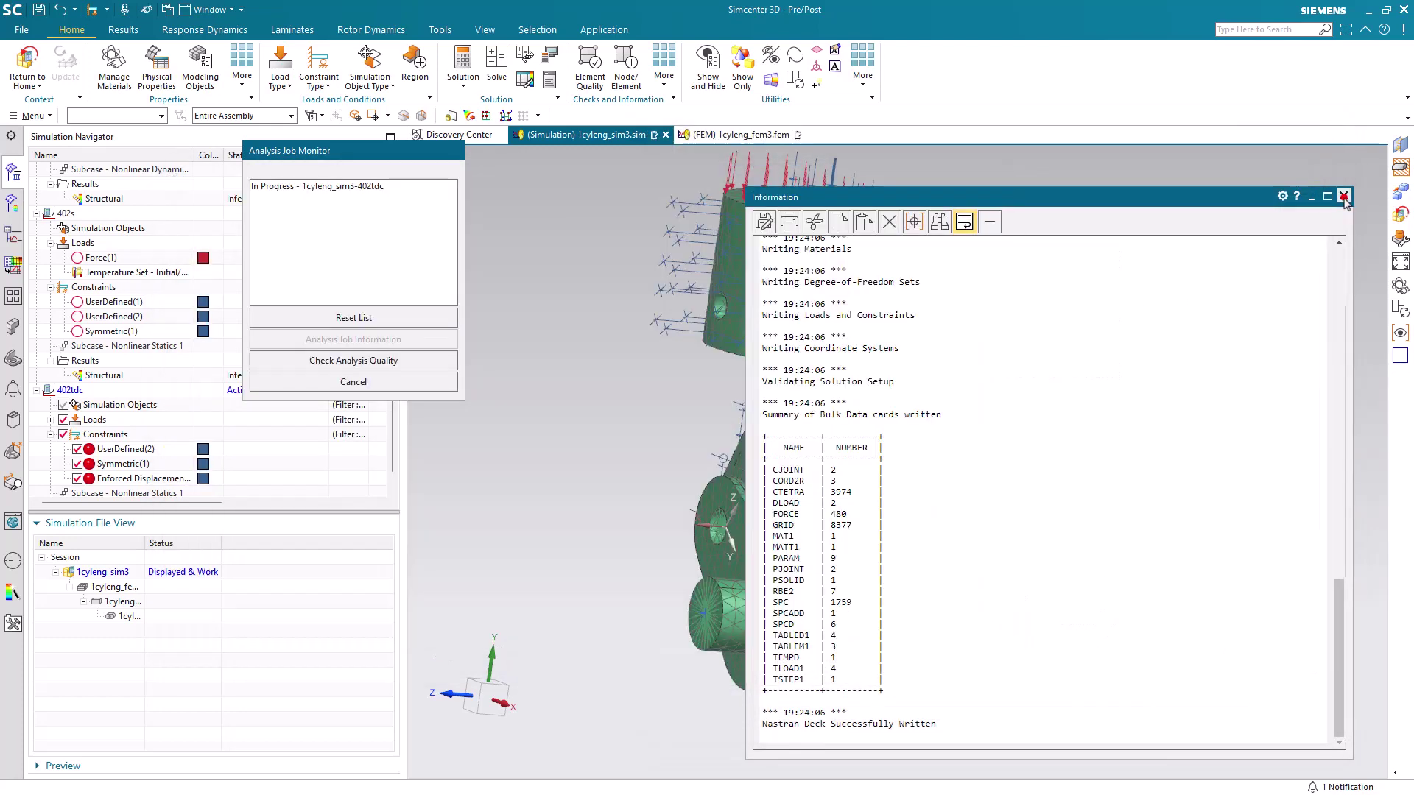
click(1343, 196)
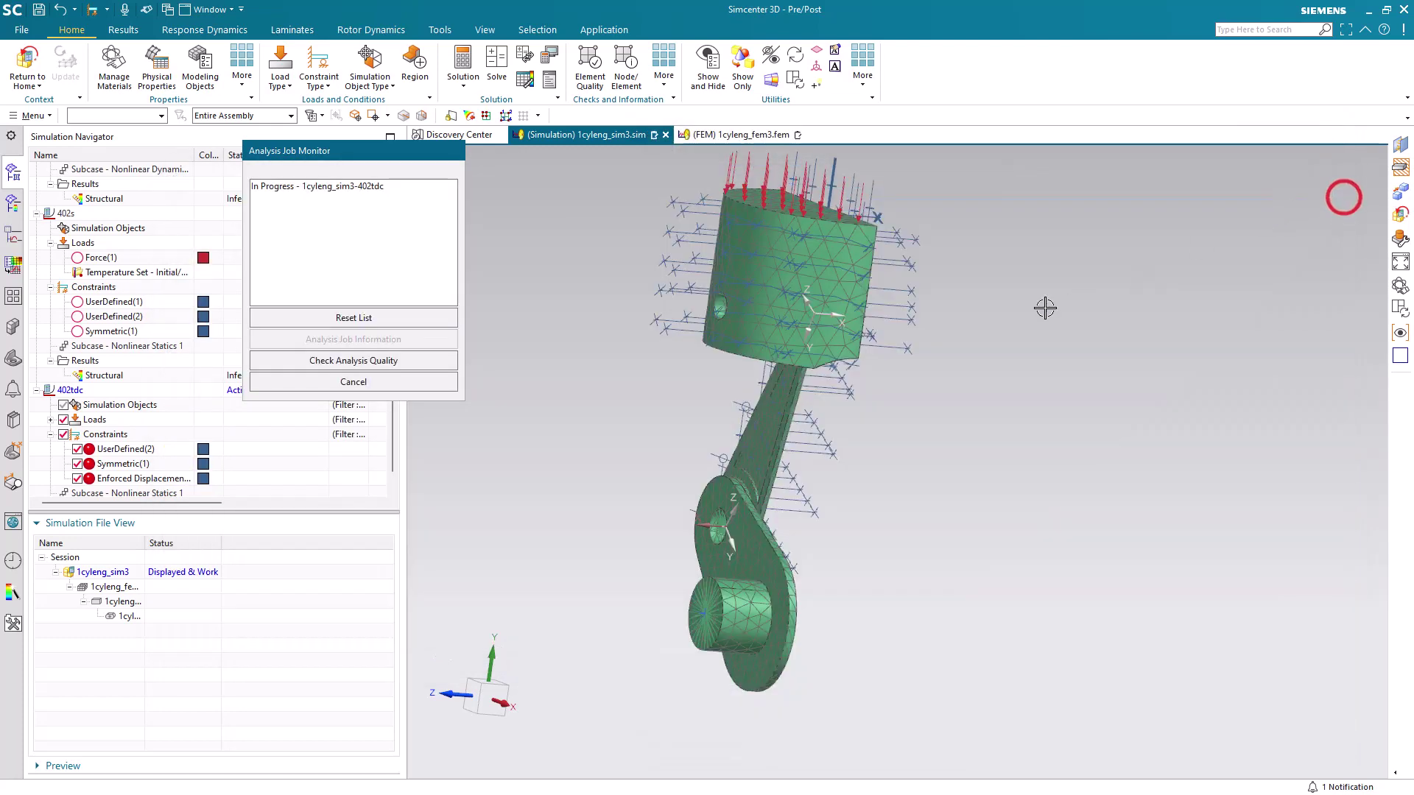
click(446, 382)
- Open the 402tdc structural results and display nodal displacement for Increment 1 at 1.00 s, viewed from the piston's cut side
scroll(84, 463, down, 1)
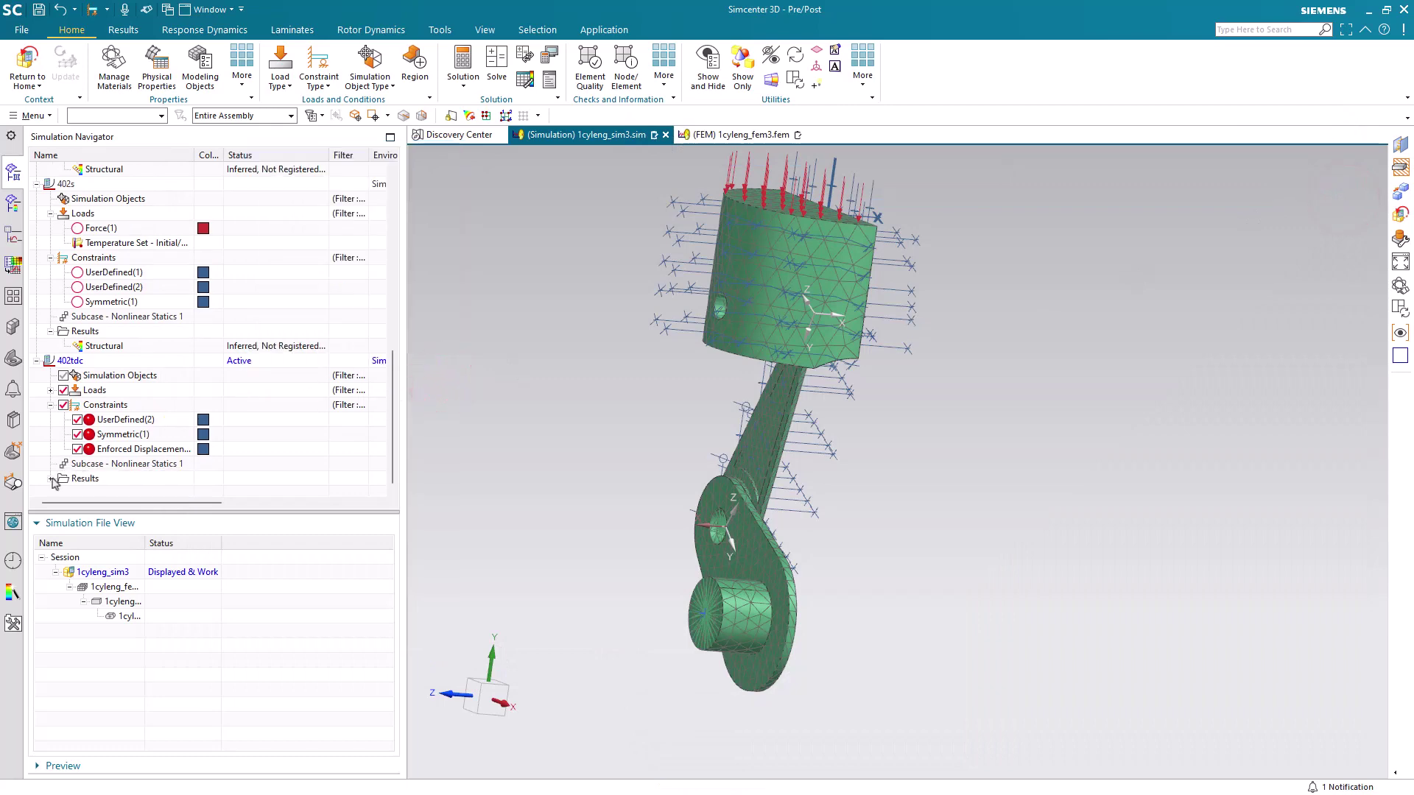
scroll(53, 483, down, 1)
click(51, 464)
double_click(85, 474)
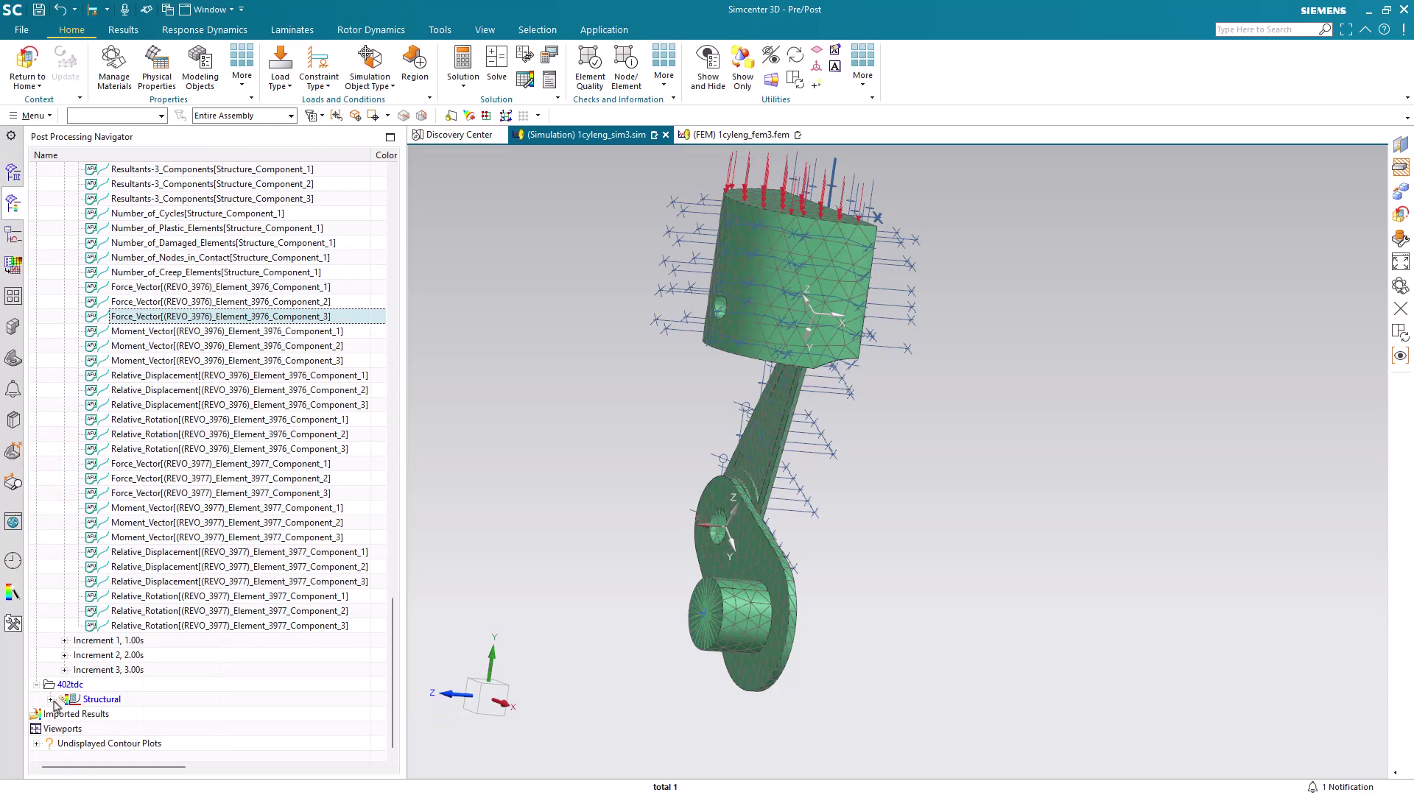
click(52, 702)
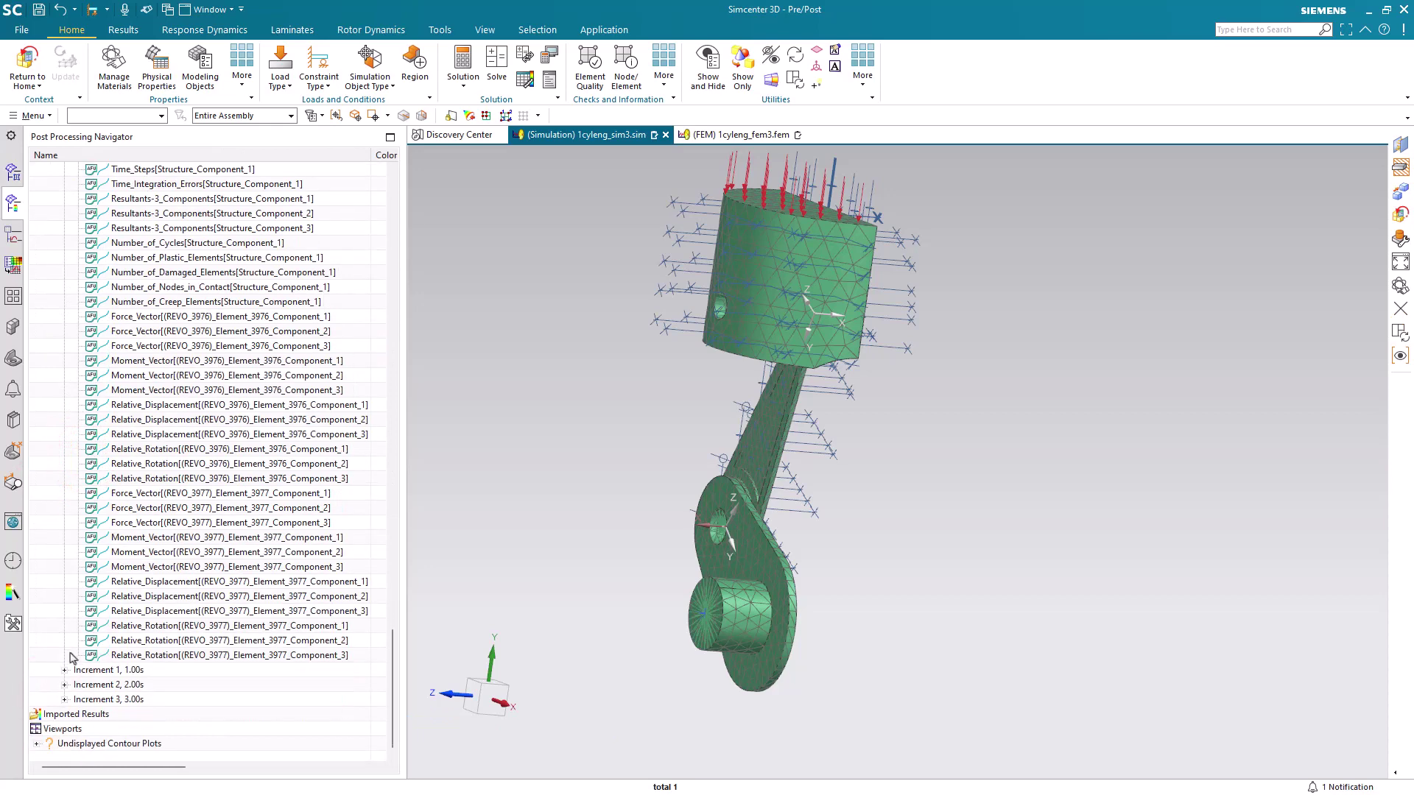
click(64, 671)
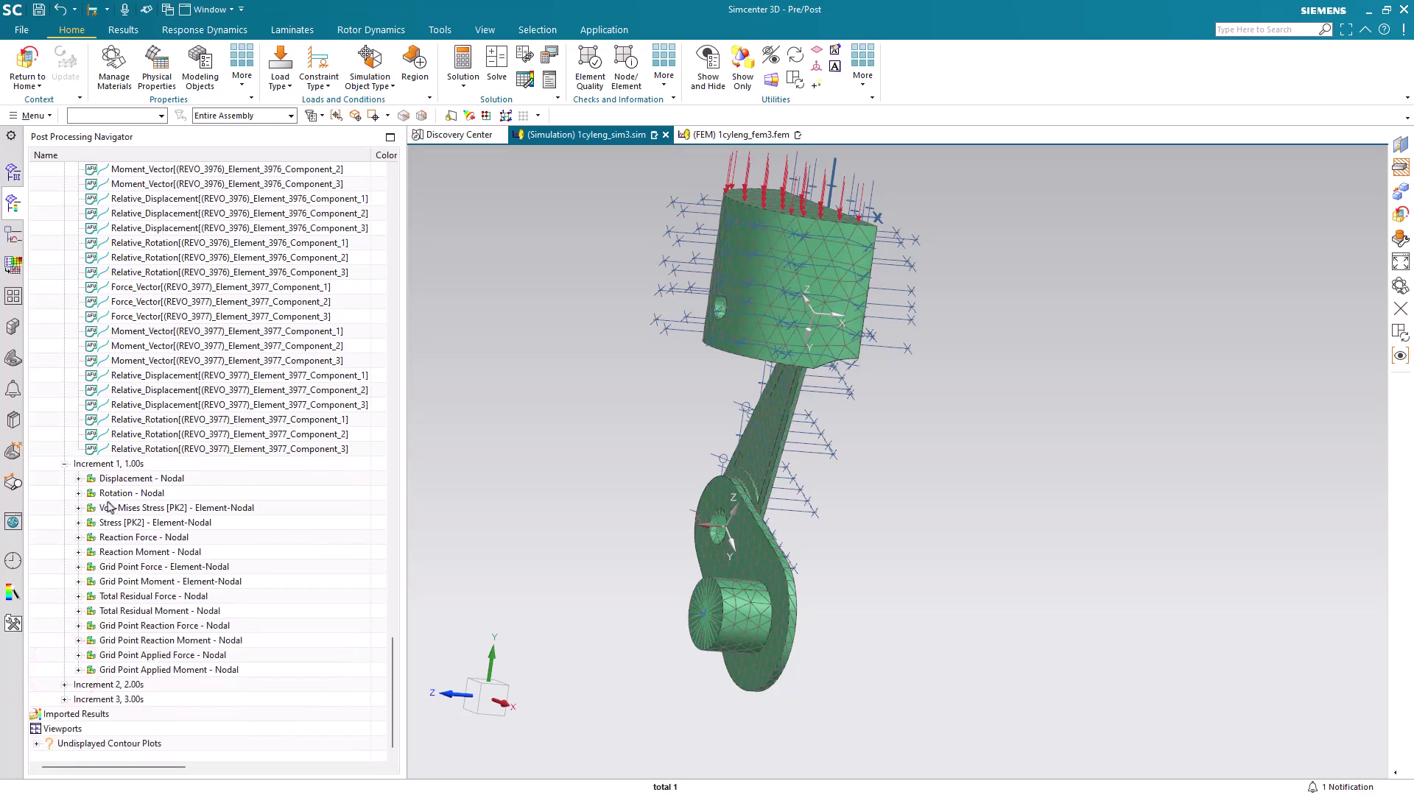
double_click(118, 480)
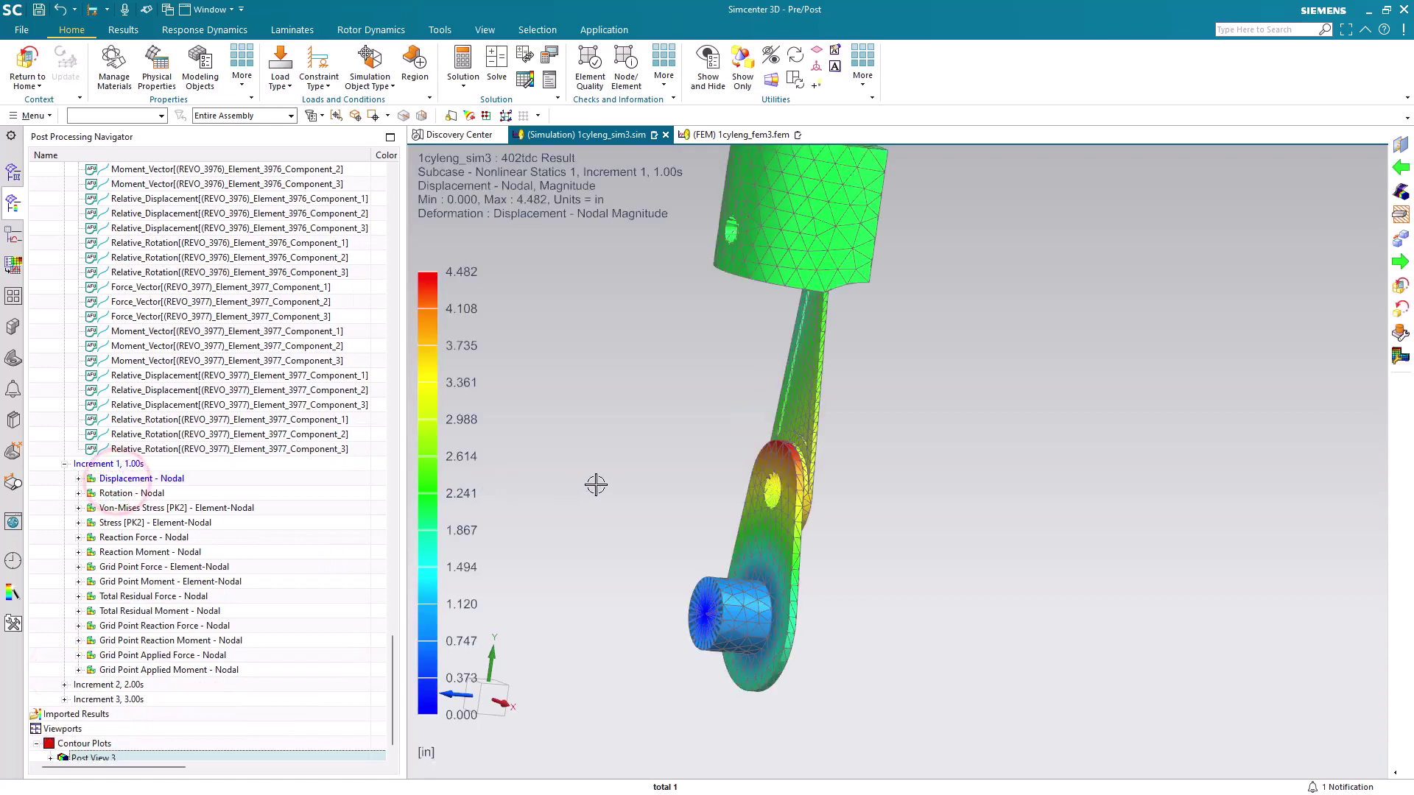
middle_drag(596, 483, 604, 703)
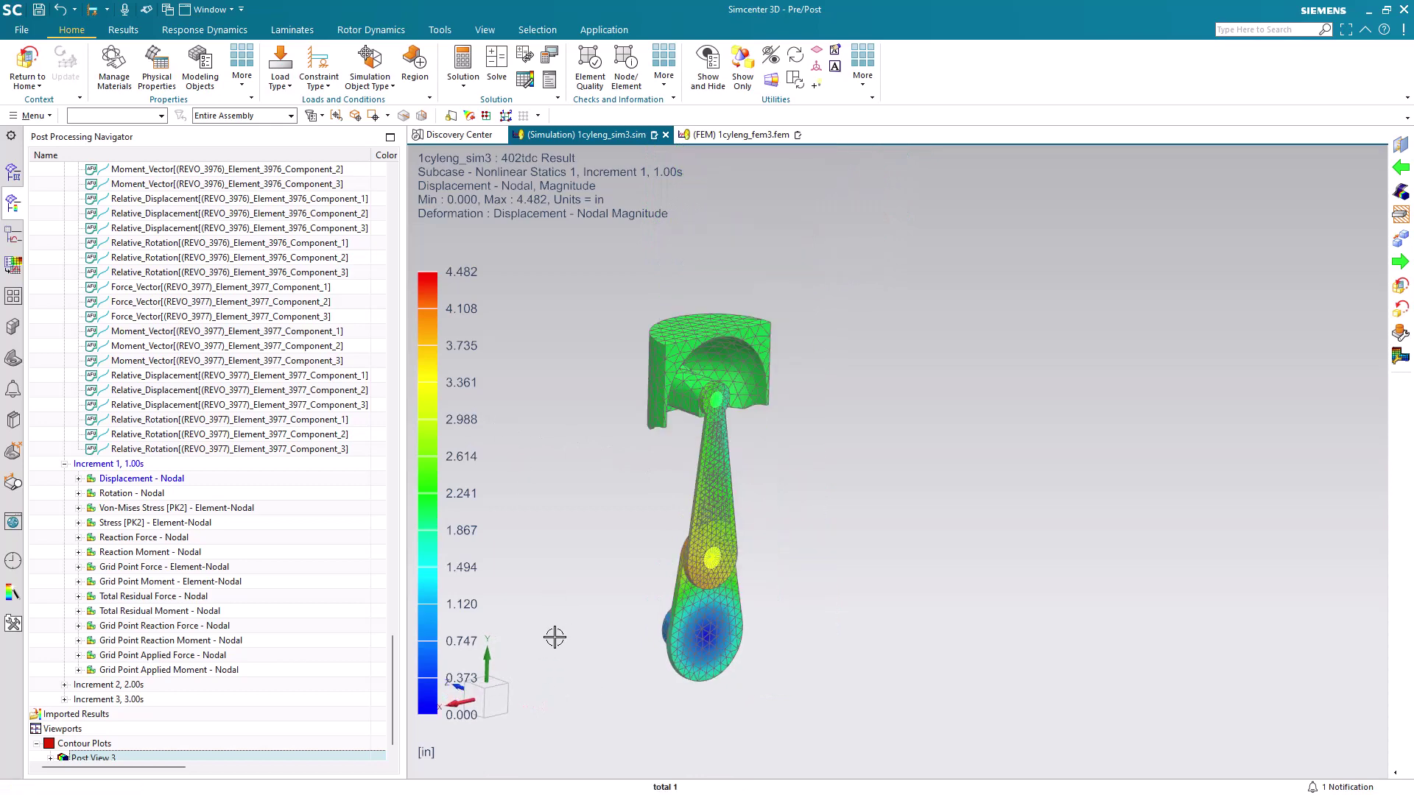
- Plot joint force vectors for element 3976 component 3 and element 3977 component 2 together in a new graph window, then close it
scroll(551, 635, up, 2)
scroll(287, 574, up, 4)
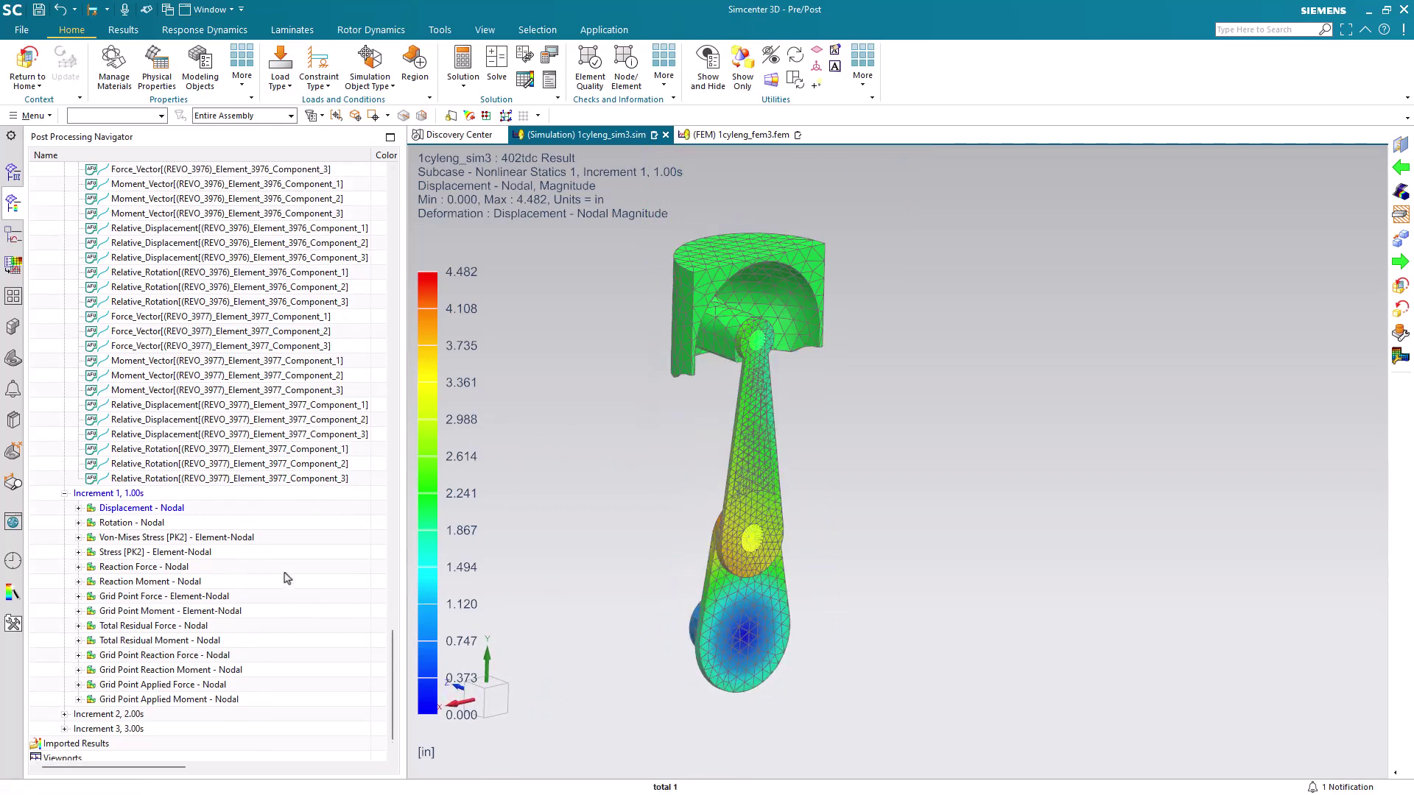
scroll(274, 561, up, 1)
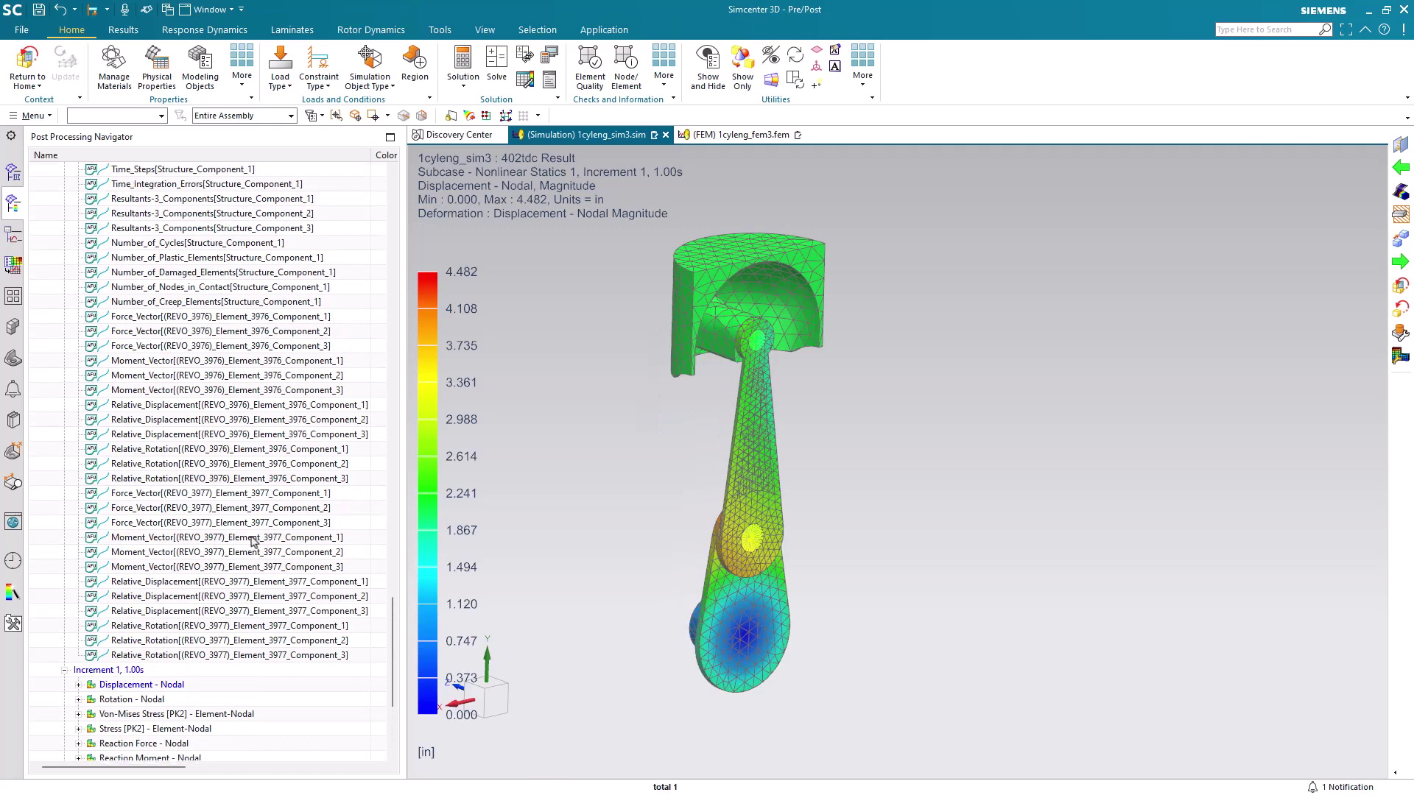
scroll(251, 535, up, 1)
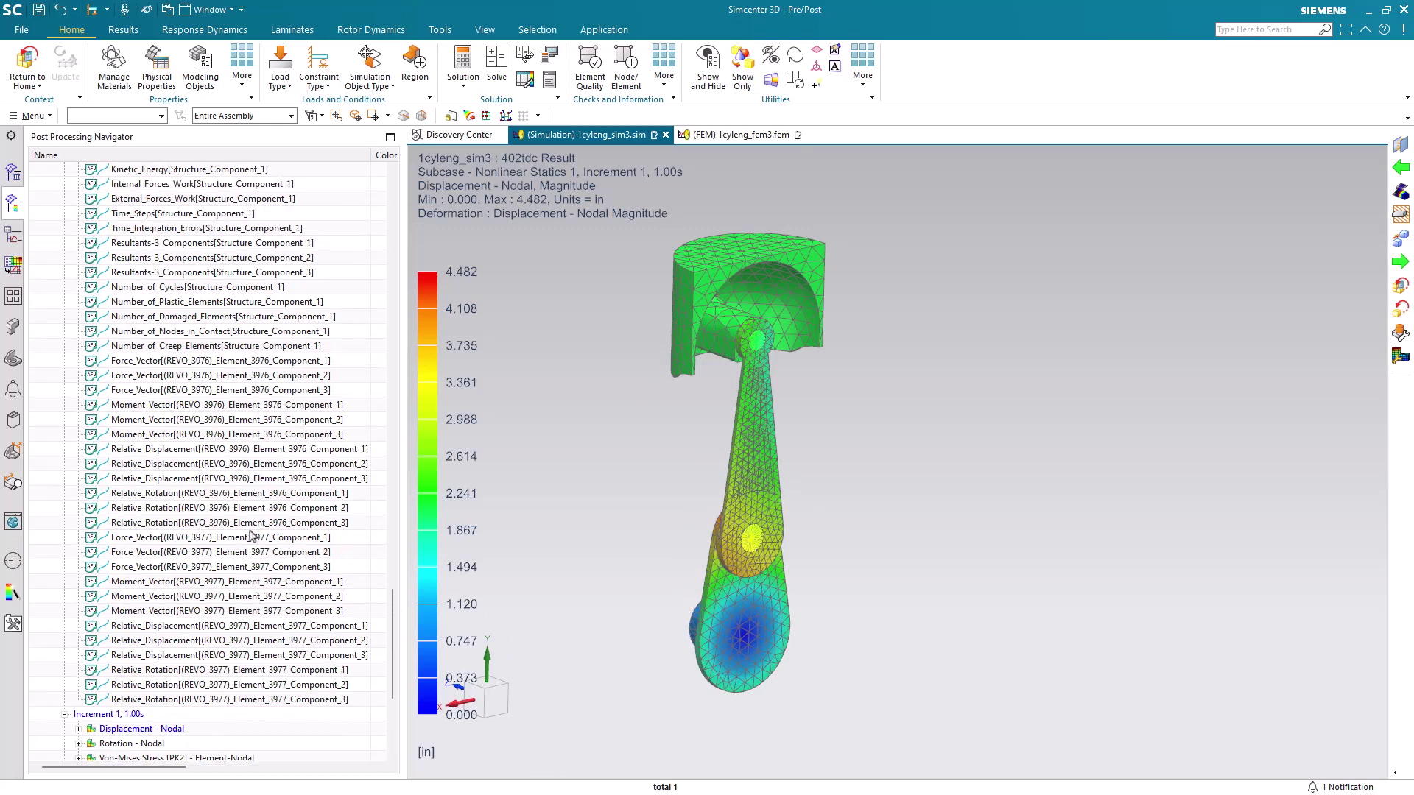
click(219, 392)
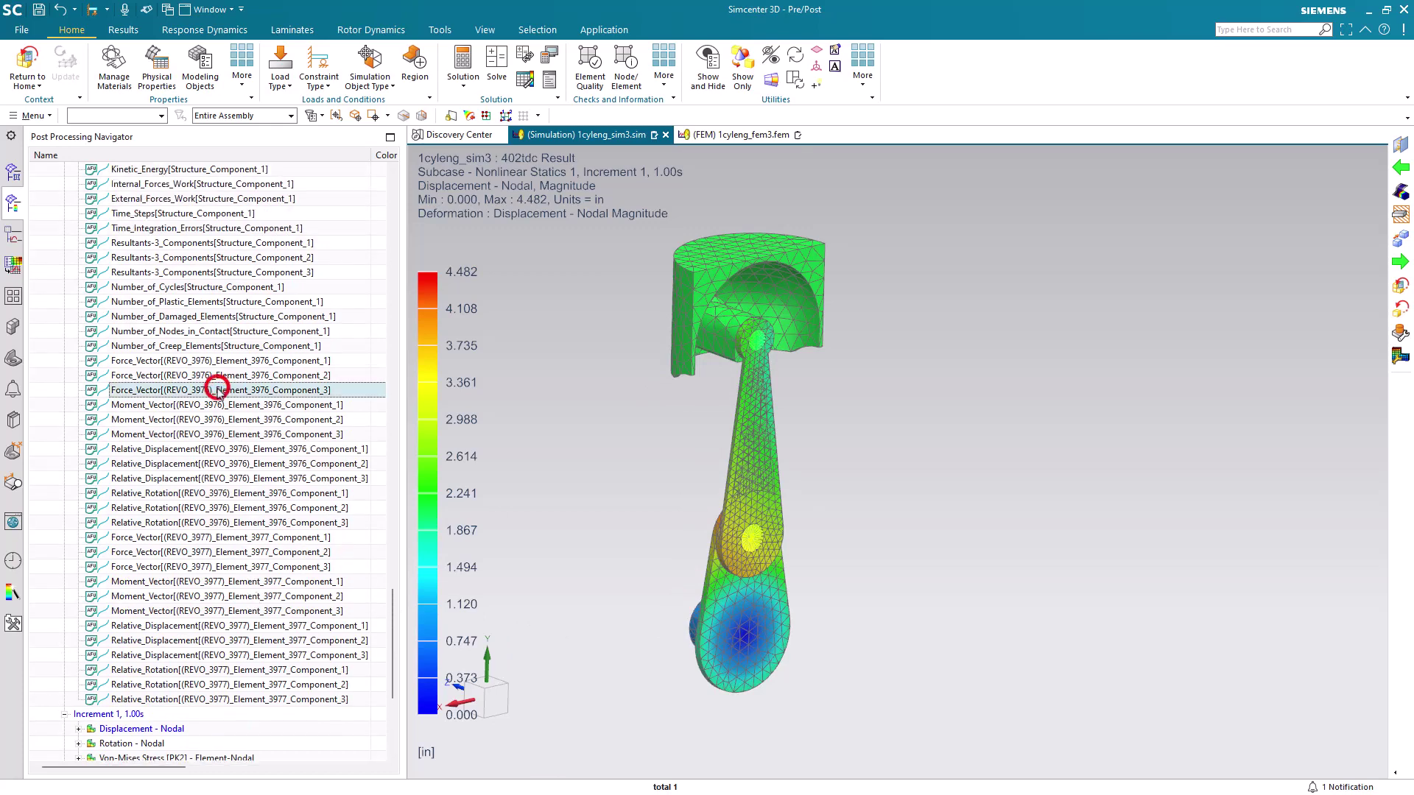
right_click(181, 553)
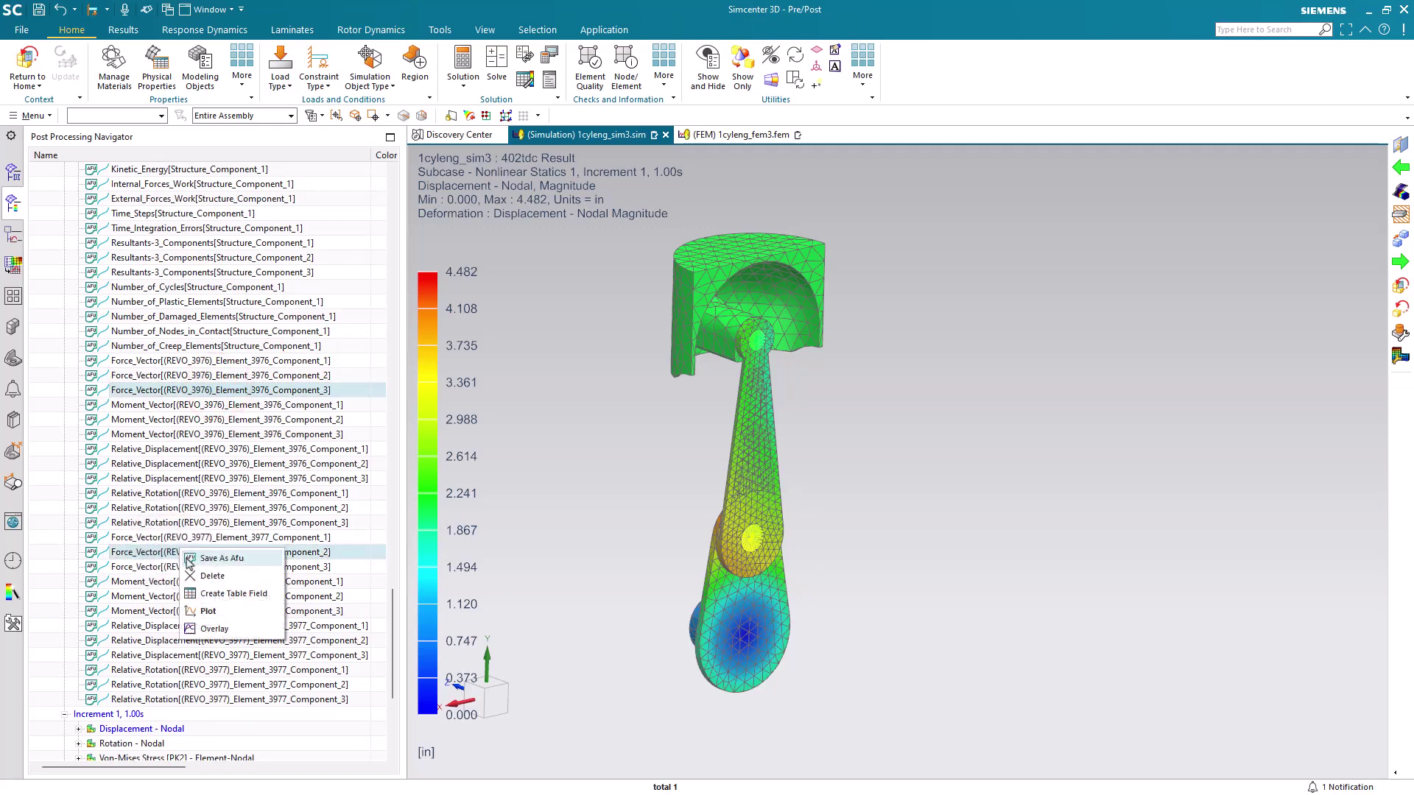
click(208, 610)
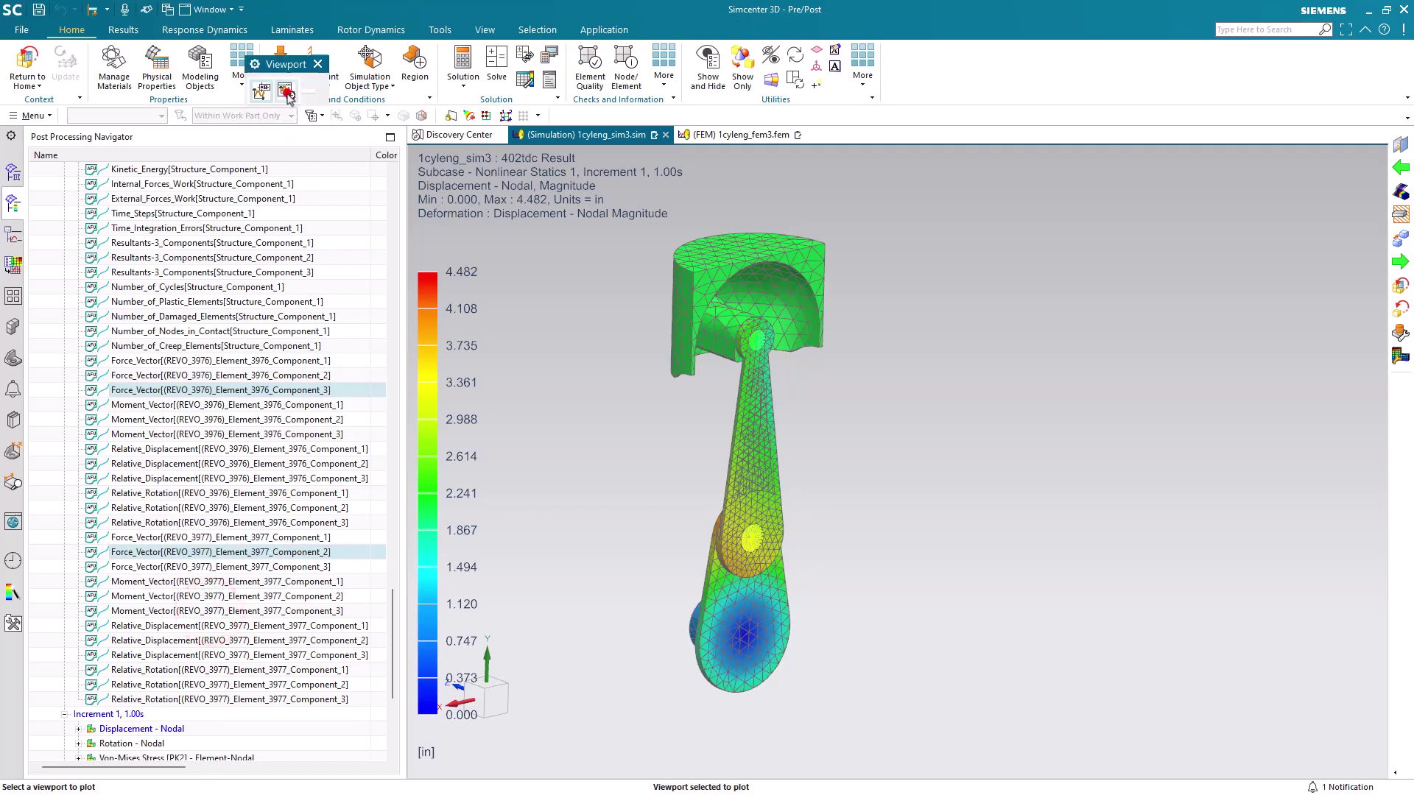
click(286, 92)
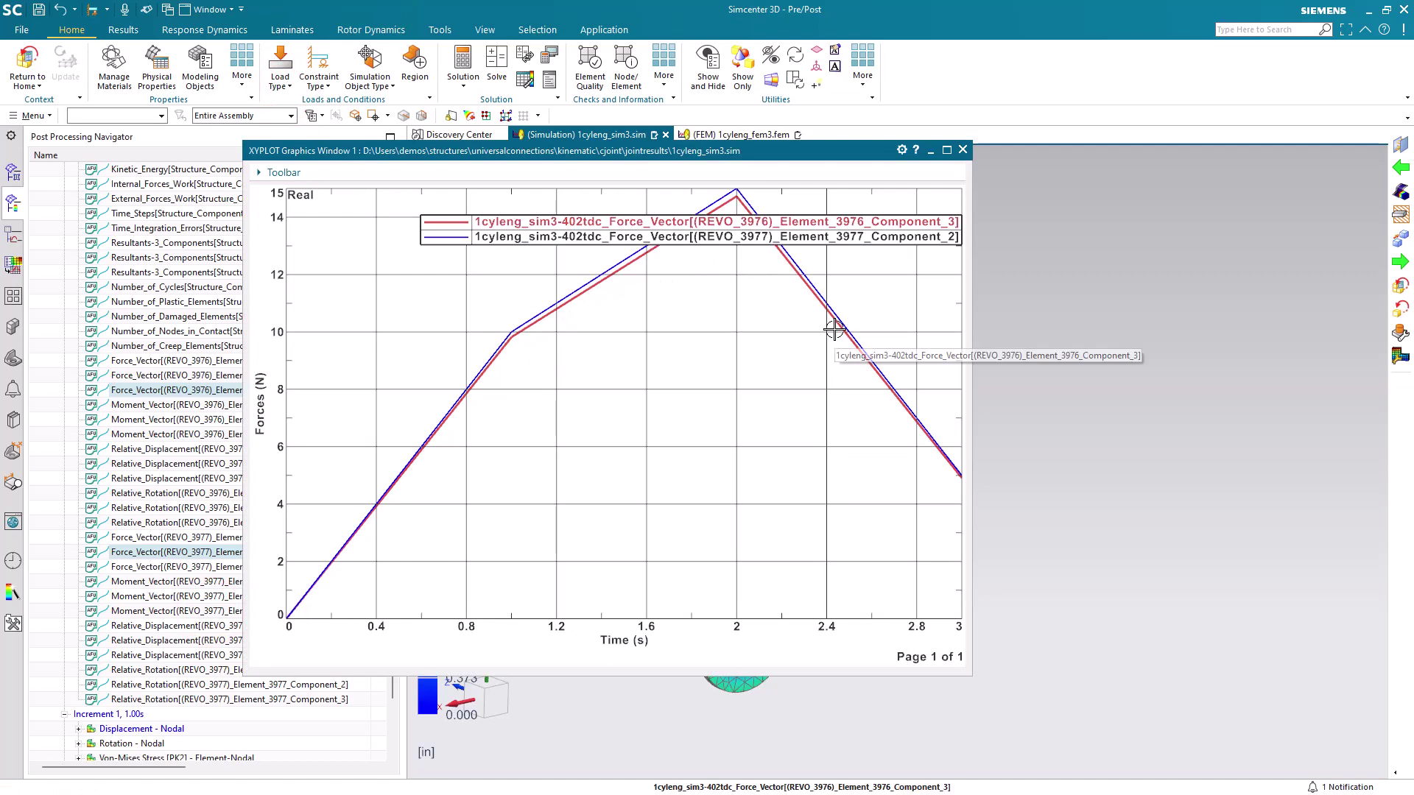
click(963, 152)
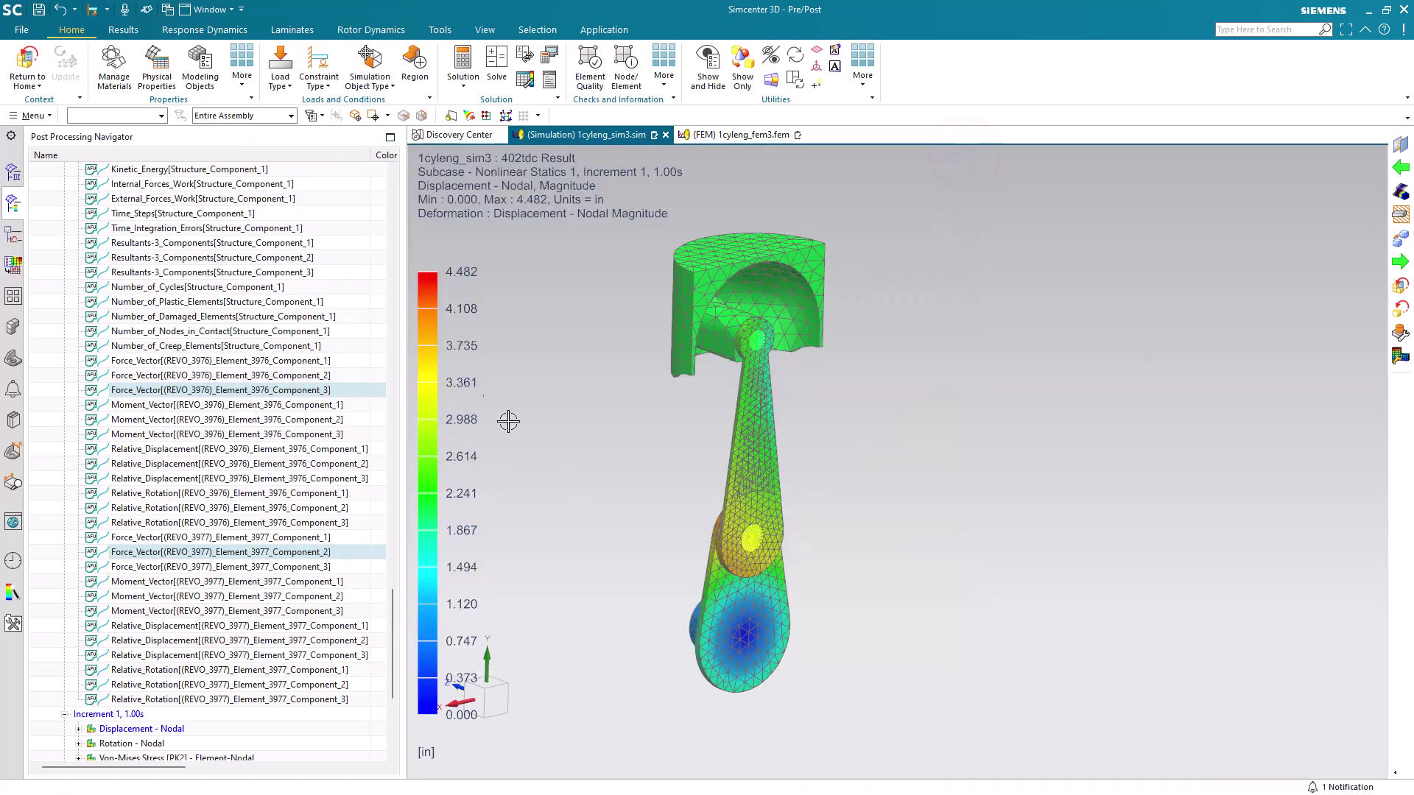
- Leave the results display, examine the joint hole between rod and crank, and make the 1cyleng_fem3 FEM the displayed part
click(50, 80)
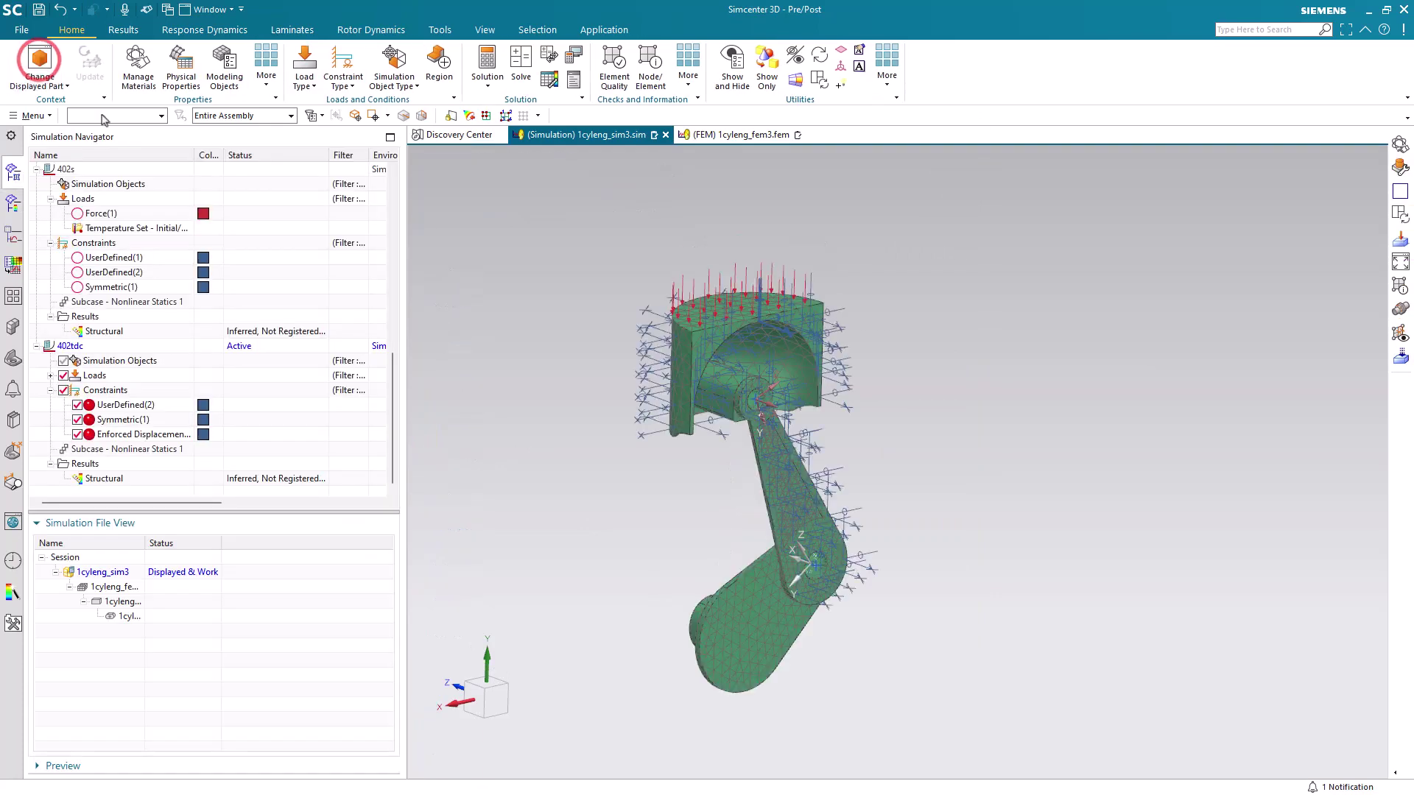
middle_drag(678, 505, 641, 488)
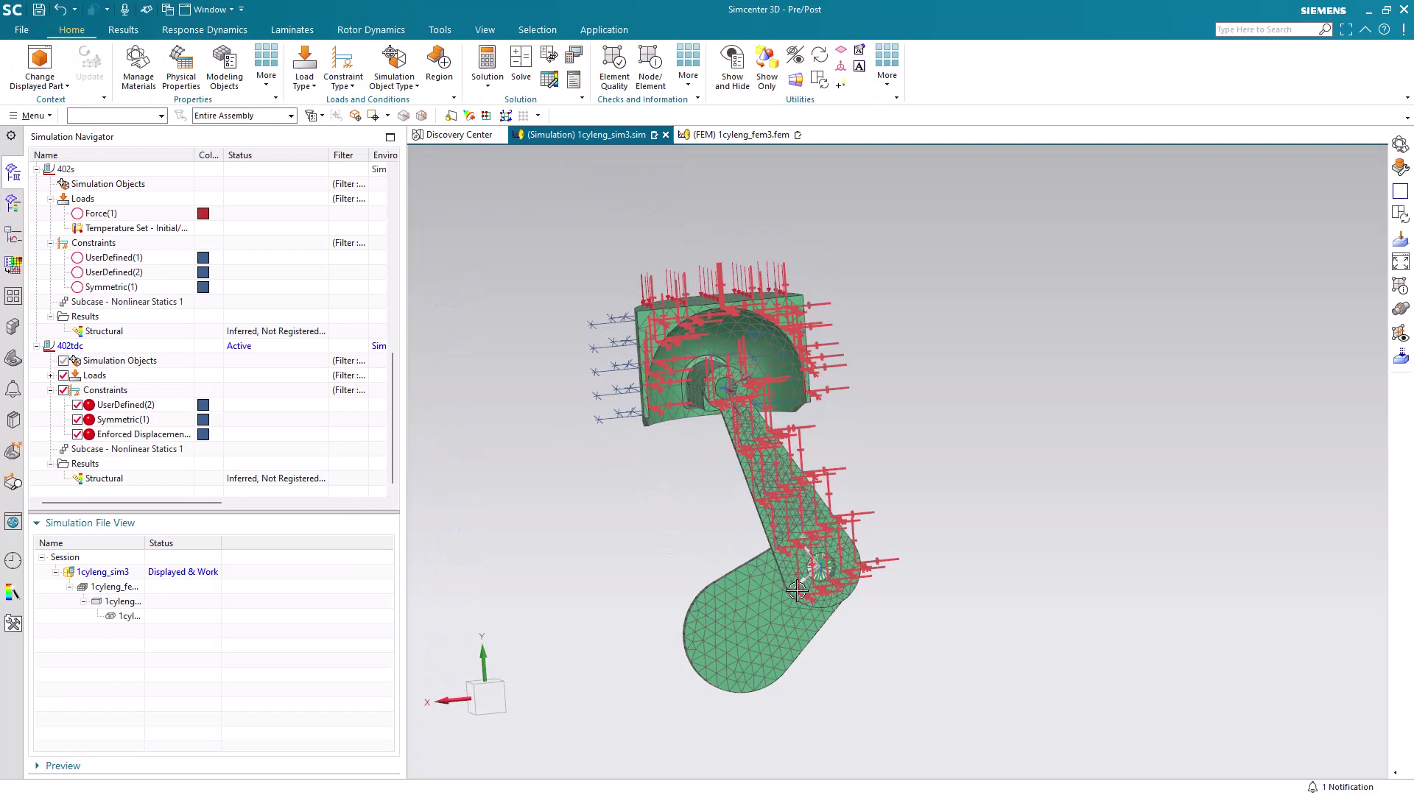
scroll(817, 563, up, 8)
scroll(819, 552, up, 4)
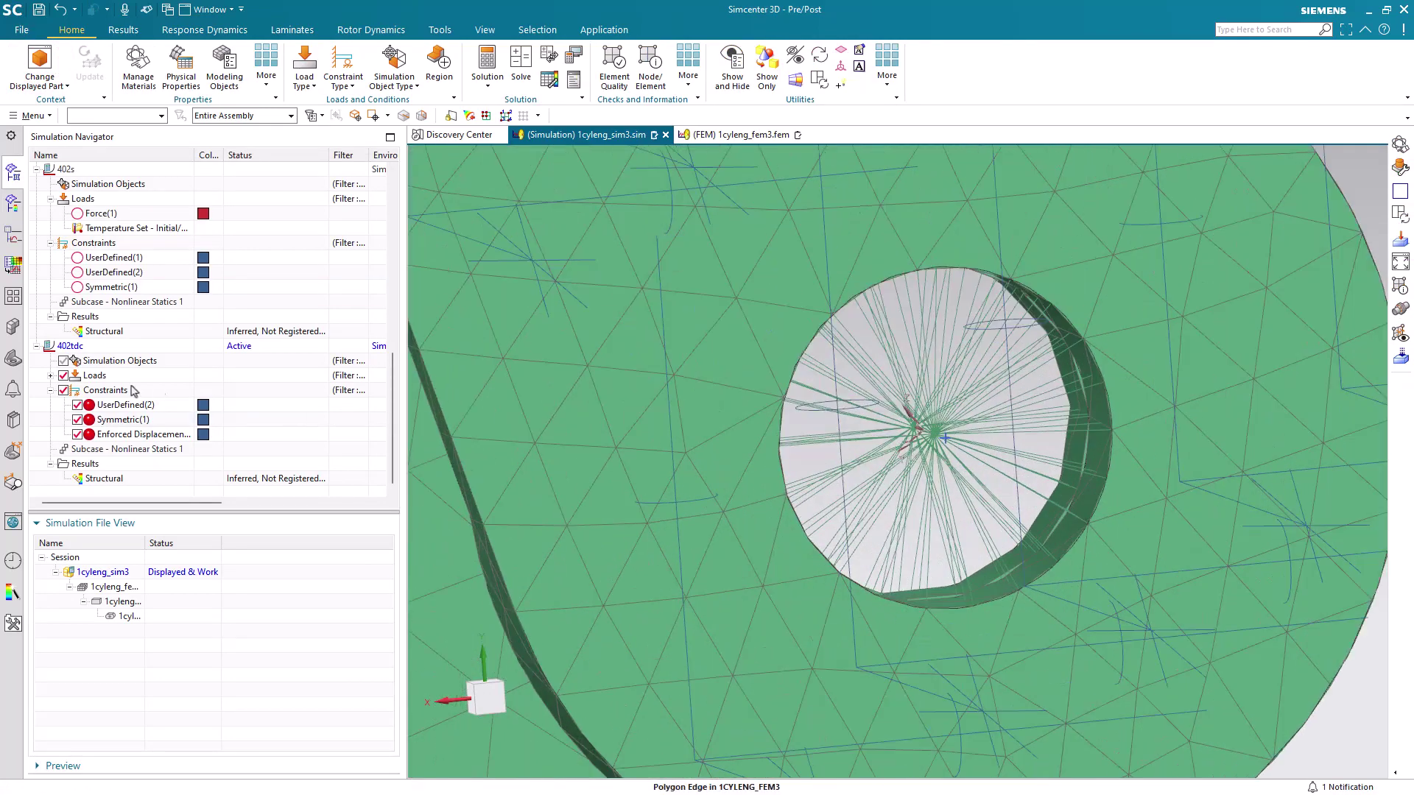
double_click(116, 587)
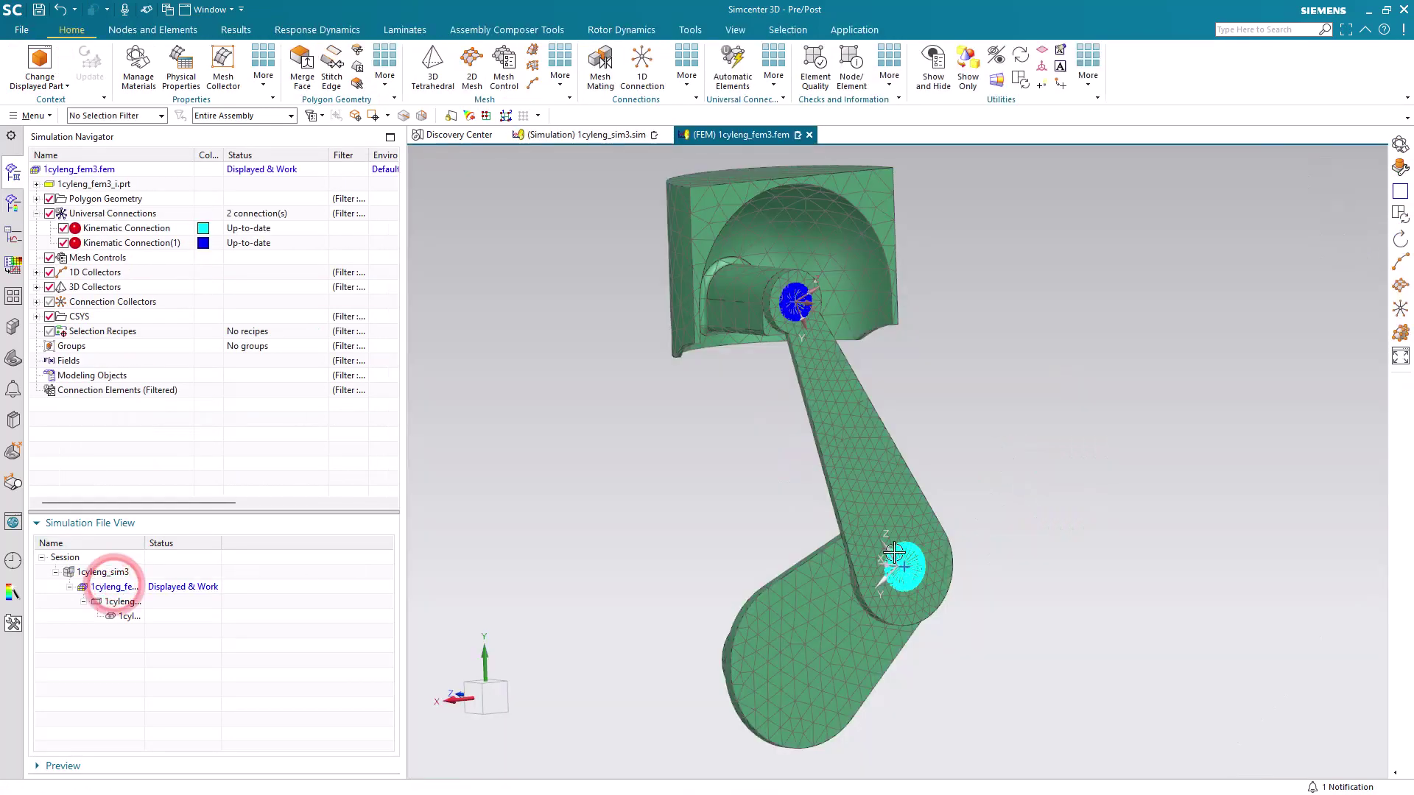
- Hide the universal connections and 1D collectors to expose the hole faces of the rod-to-crank joint
scroll(896, 575, up, 5)
scroll(896, 574, up, 5)
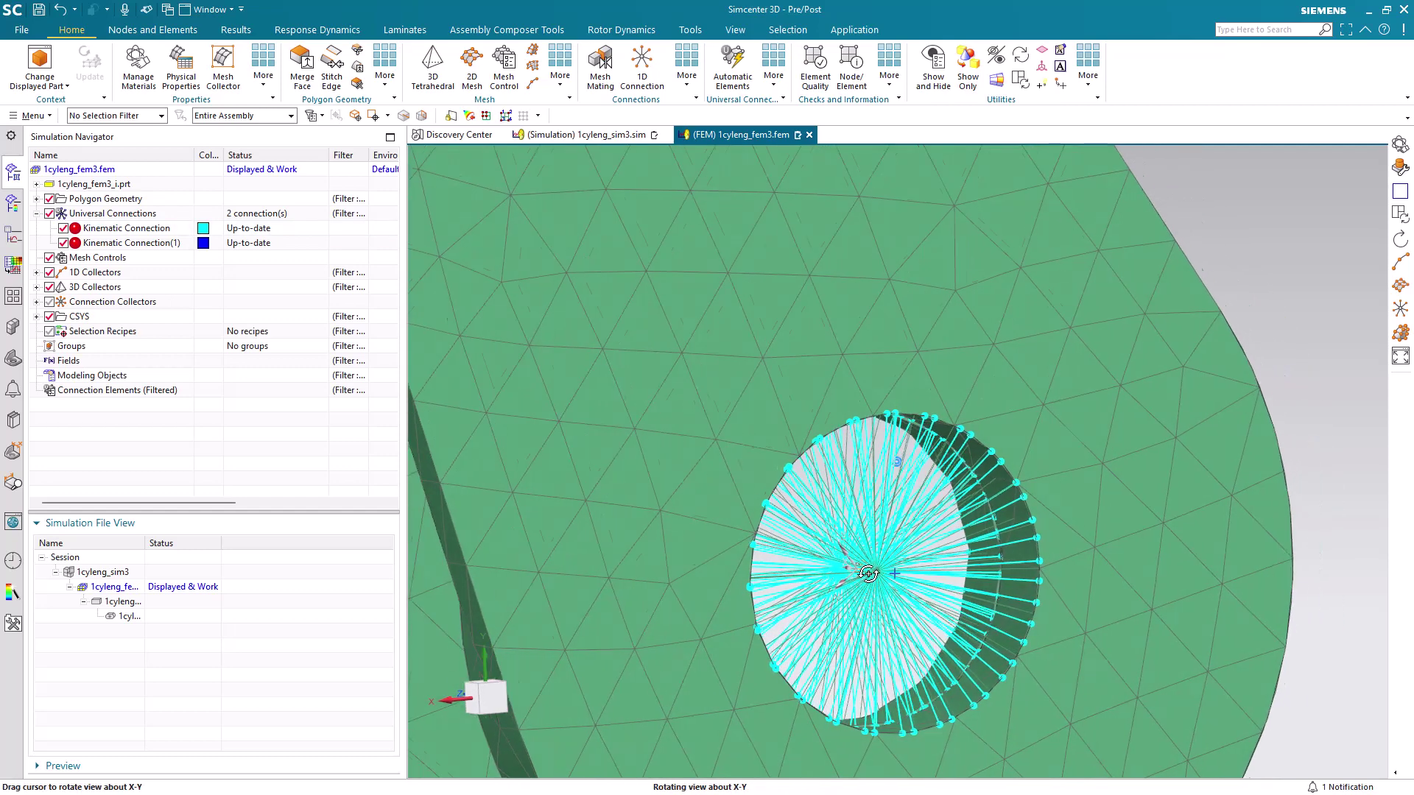
scroll(1053, 425, down, 5)
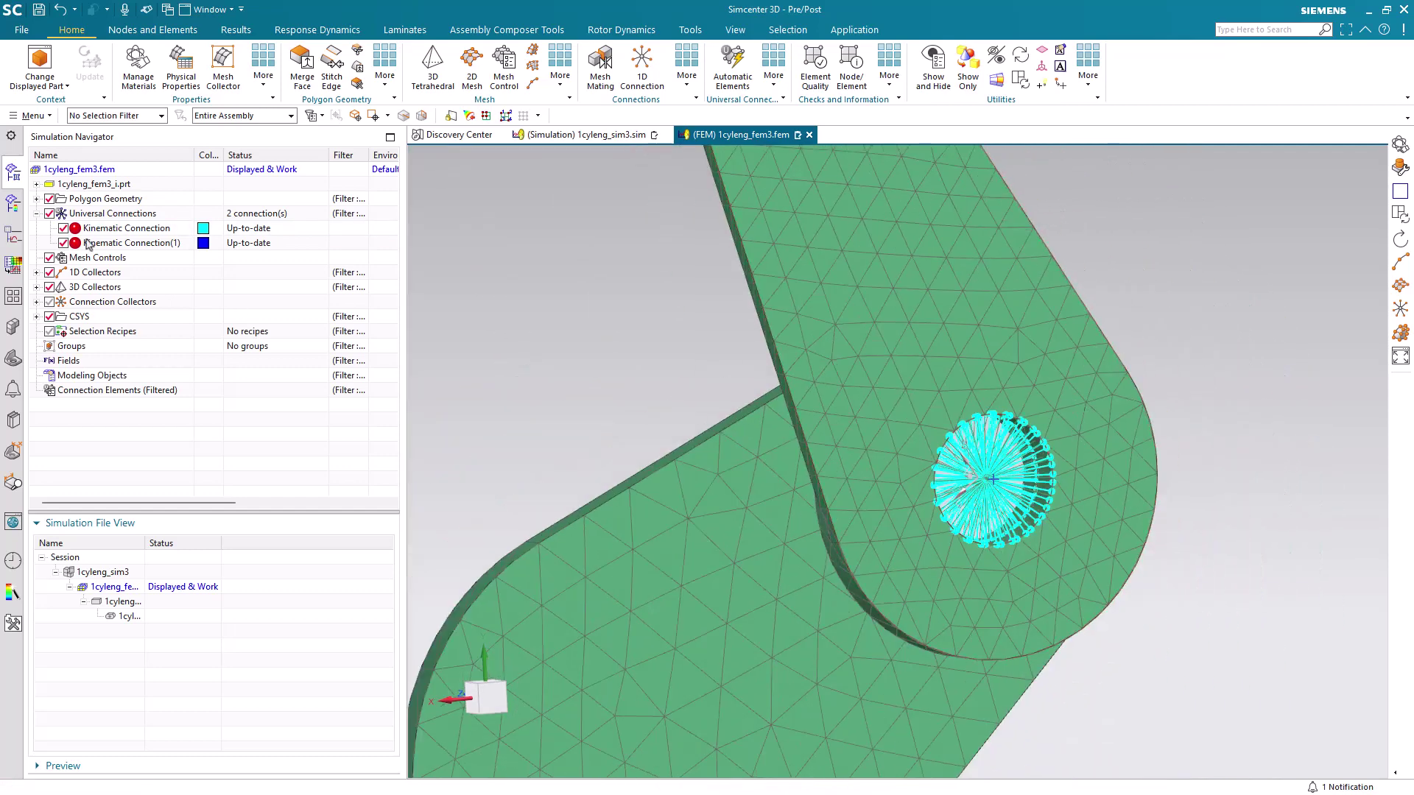
click(49, 214)
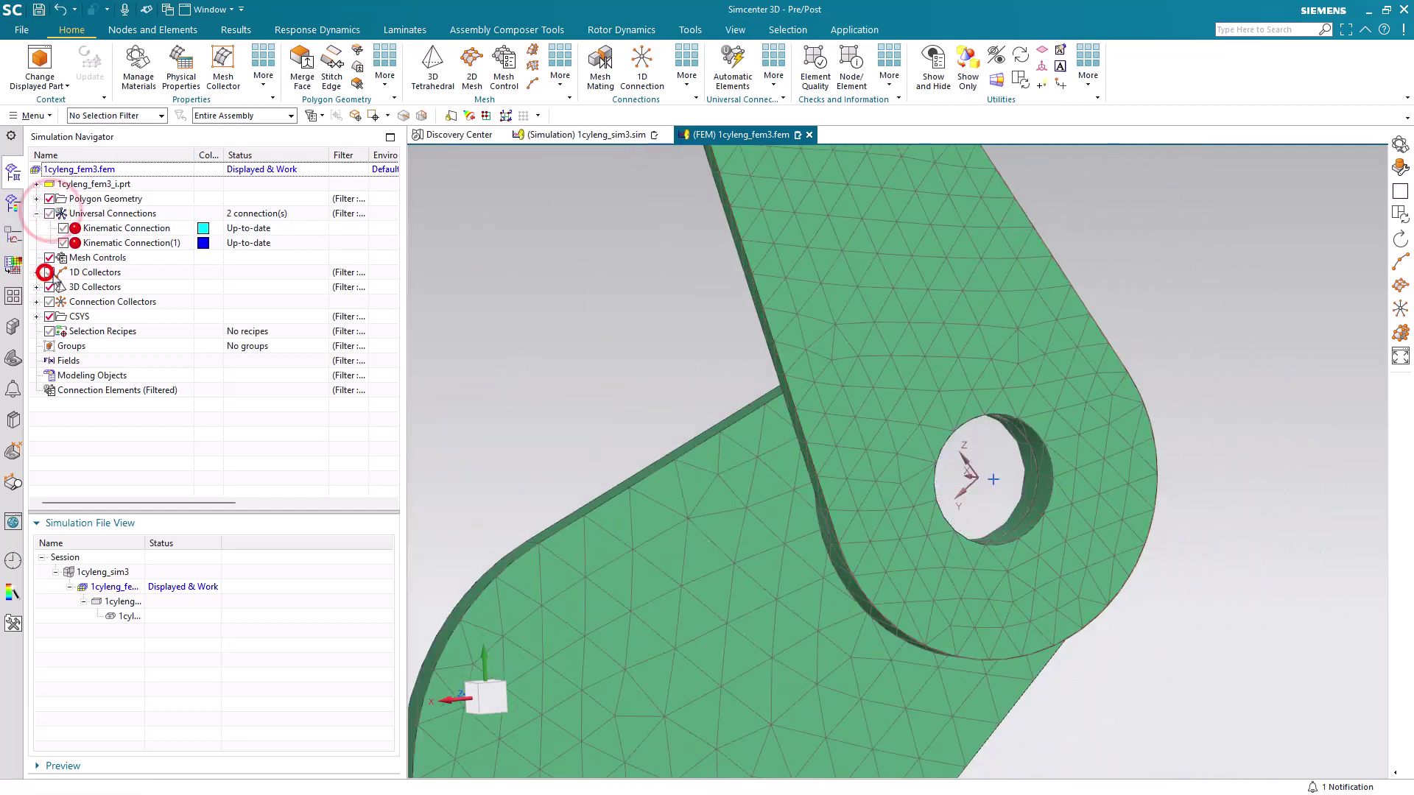
middle_drag(577, 322, 950, 488)
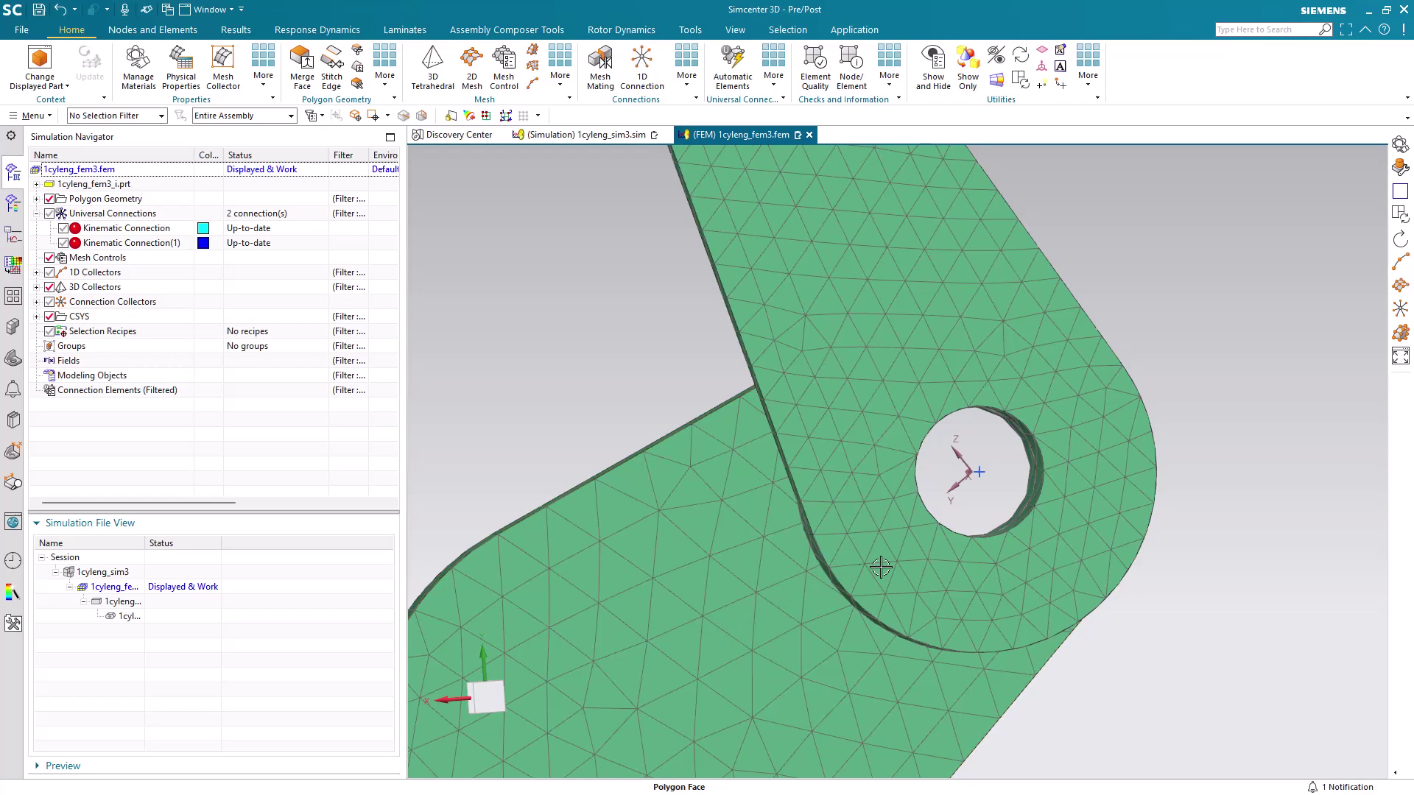
middle_drag(905, 568, 921, 575)
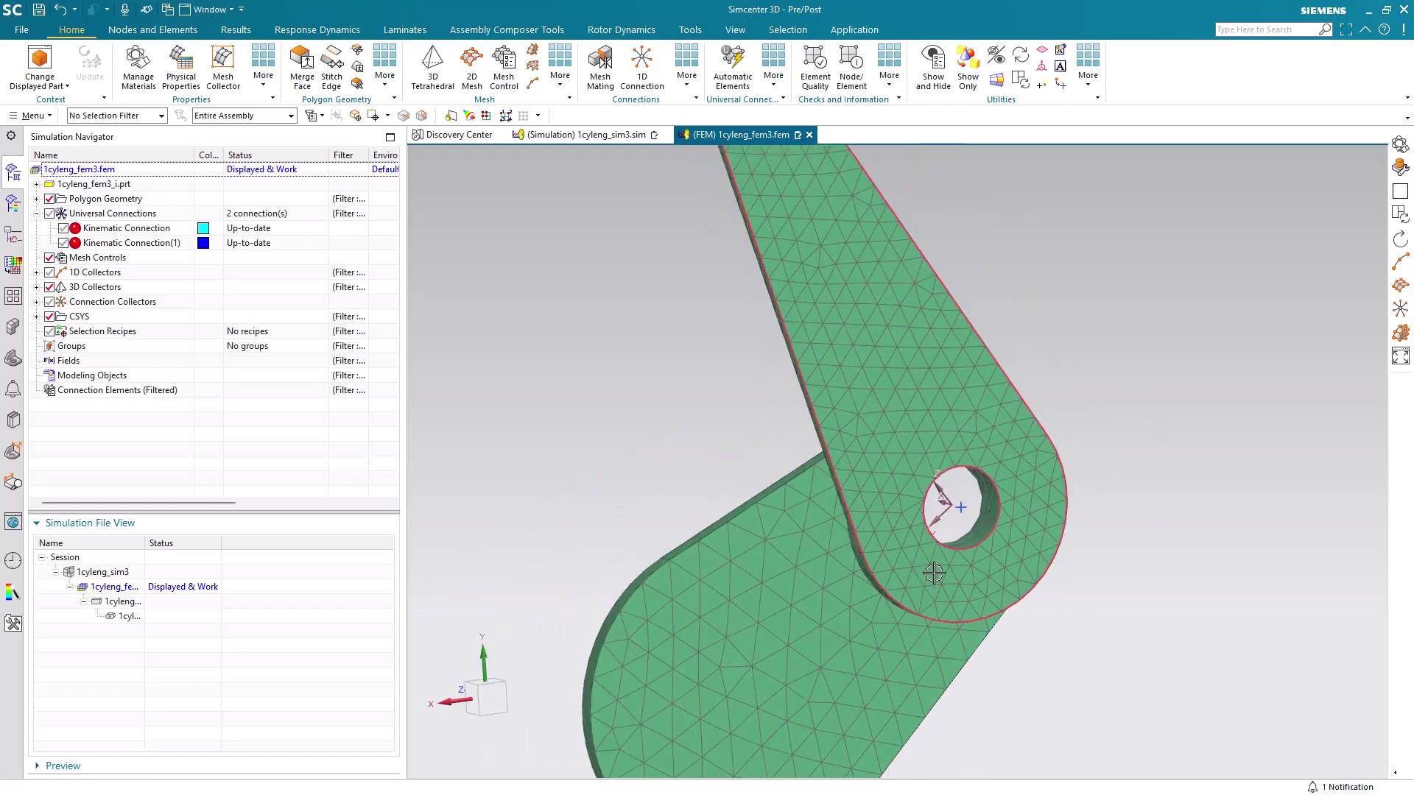
scroll(964, 541, up, 2)
- Edit the rod-to-crank Kinematic Connection and reassign its Target 2 (Independent) spider legs to the crank's hole face behind the rod
click(123, 228)
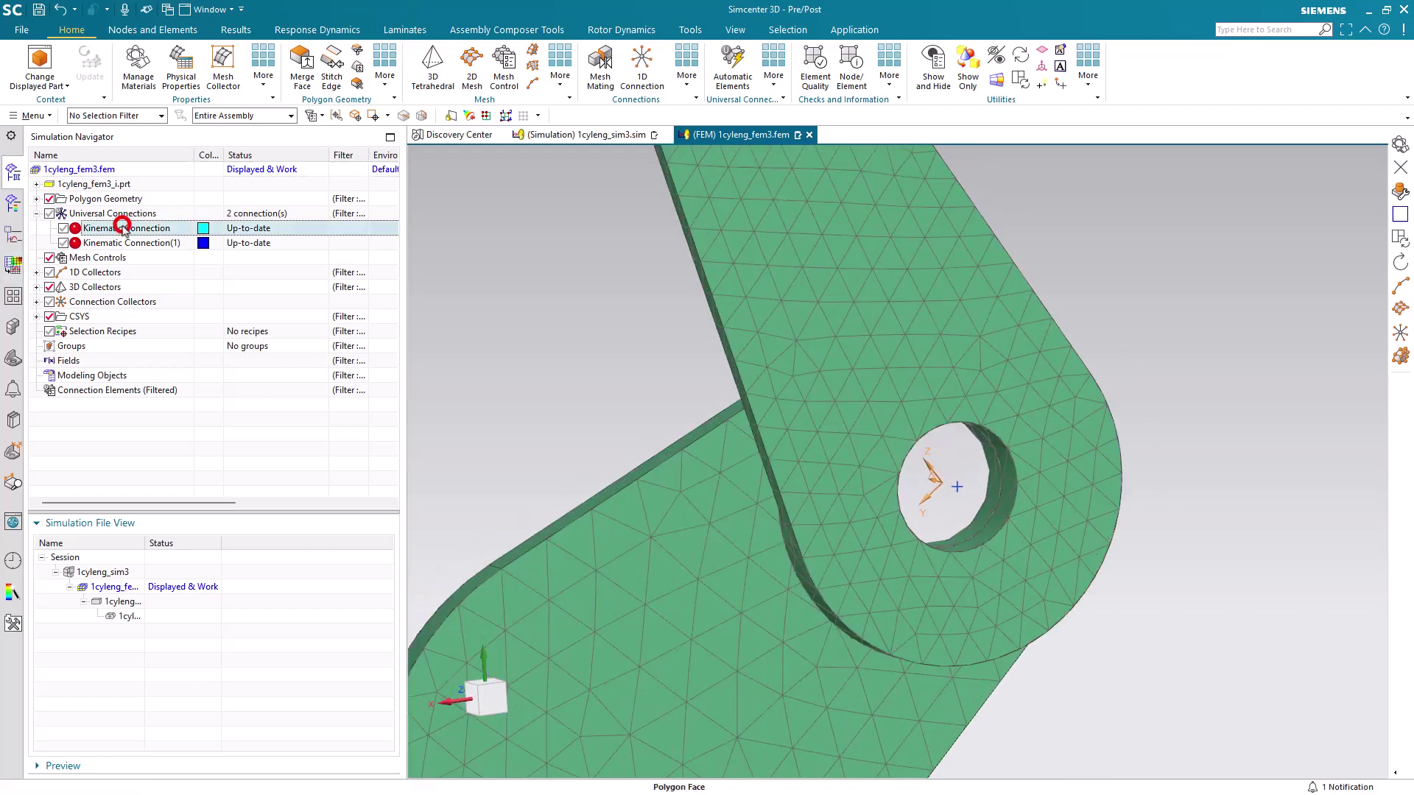
double_click(124, 228)
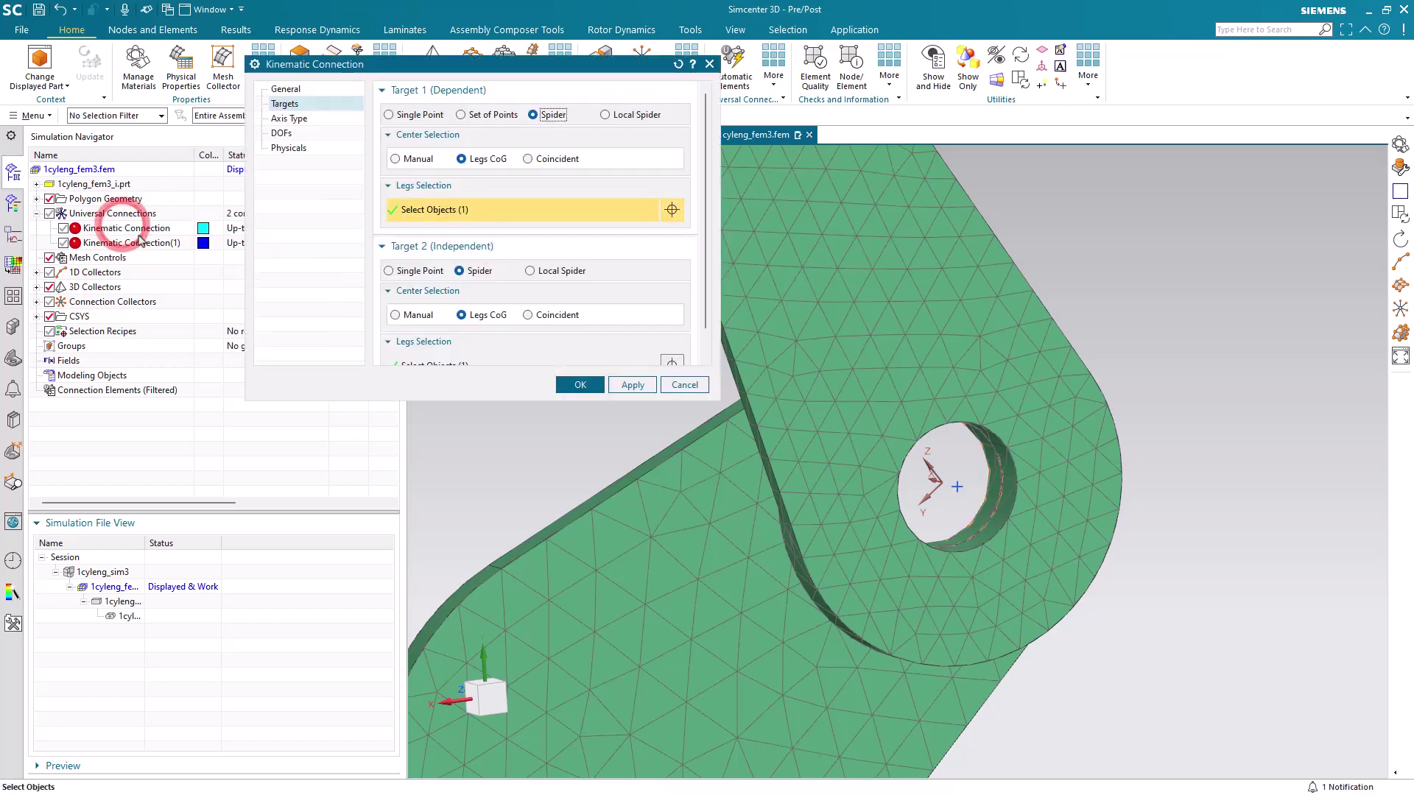
scroll(435, 265, down, 1)
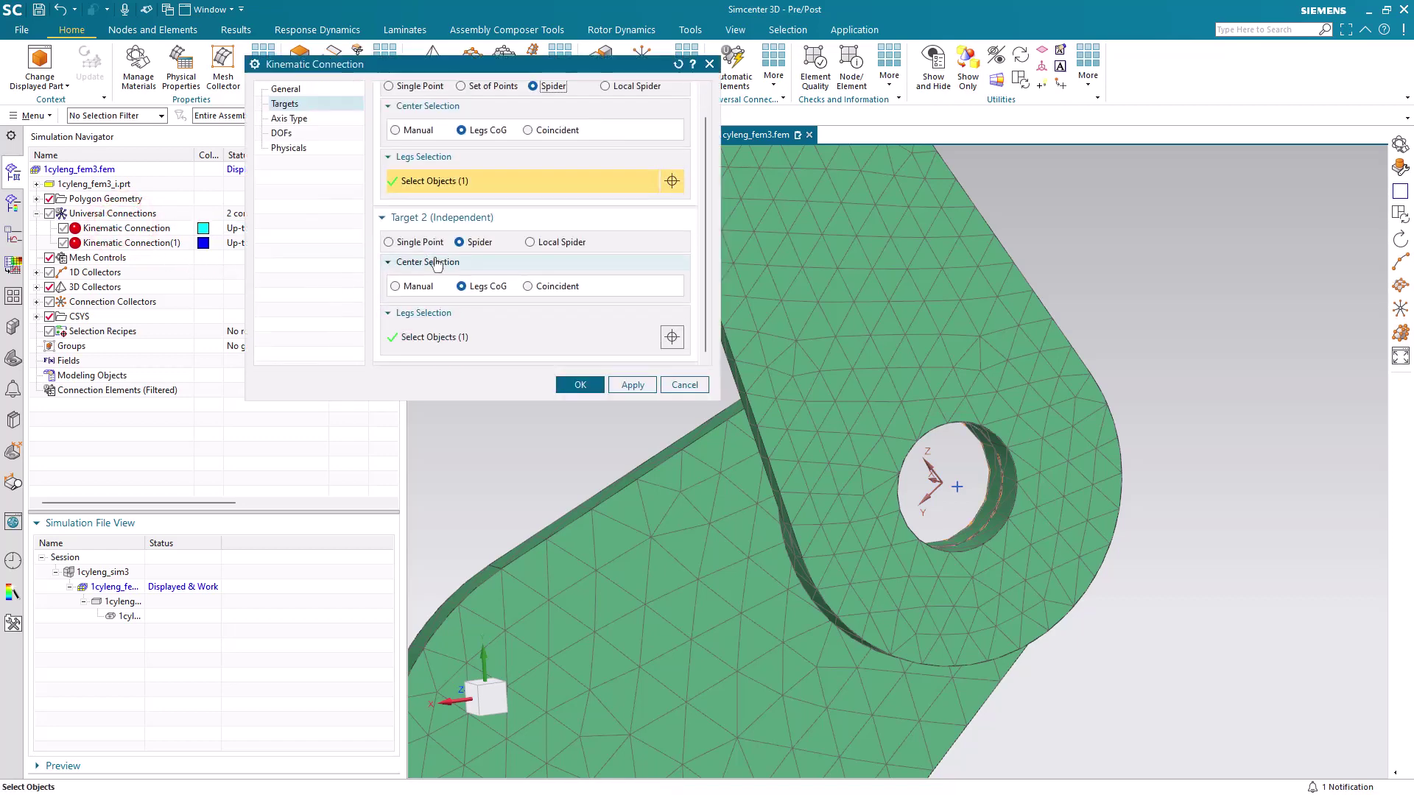
click(442, 336)
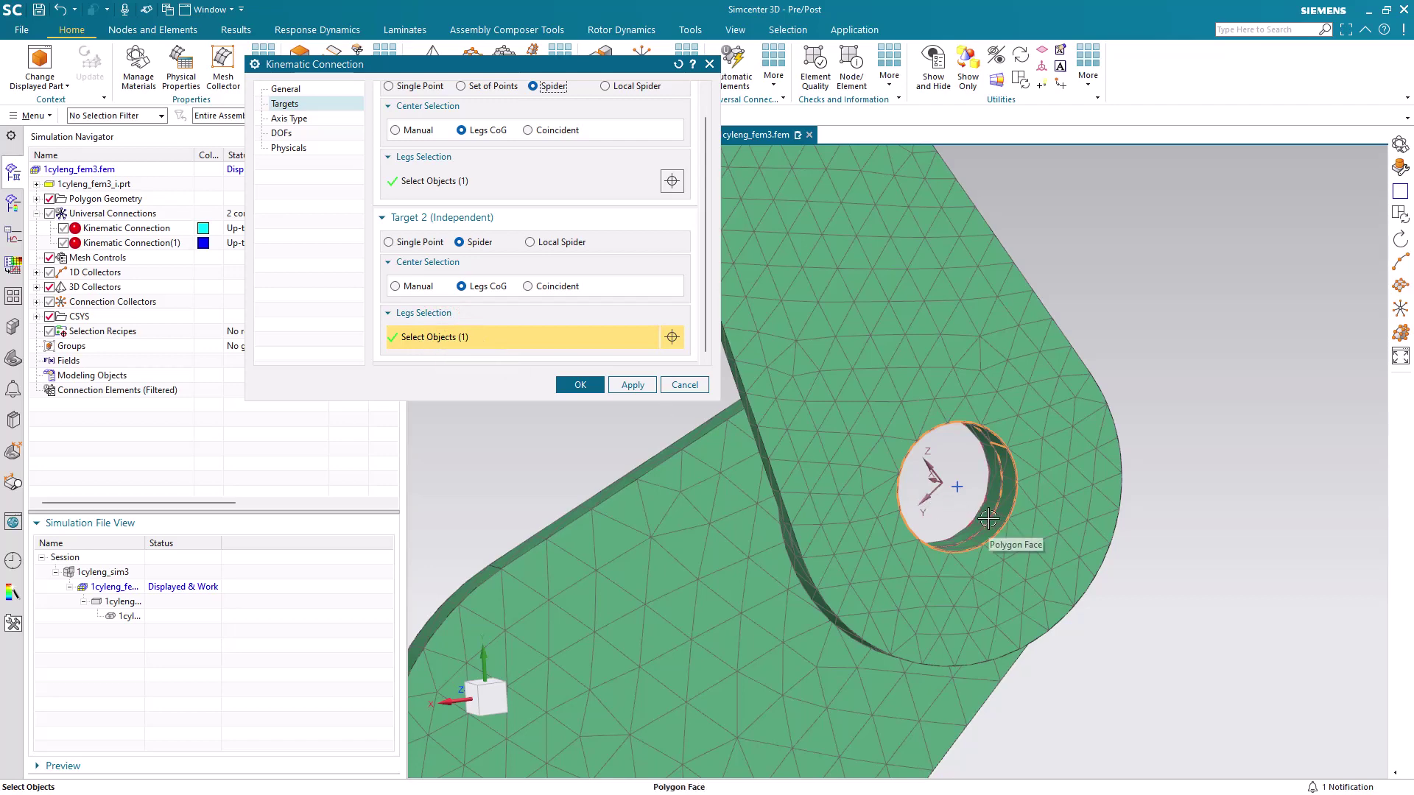
scroll(1012, 487, up, 3)
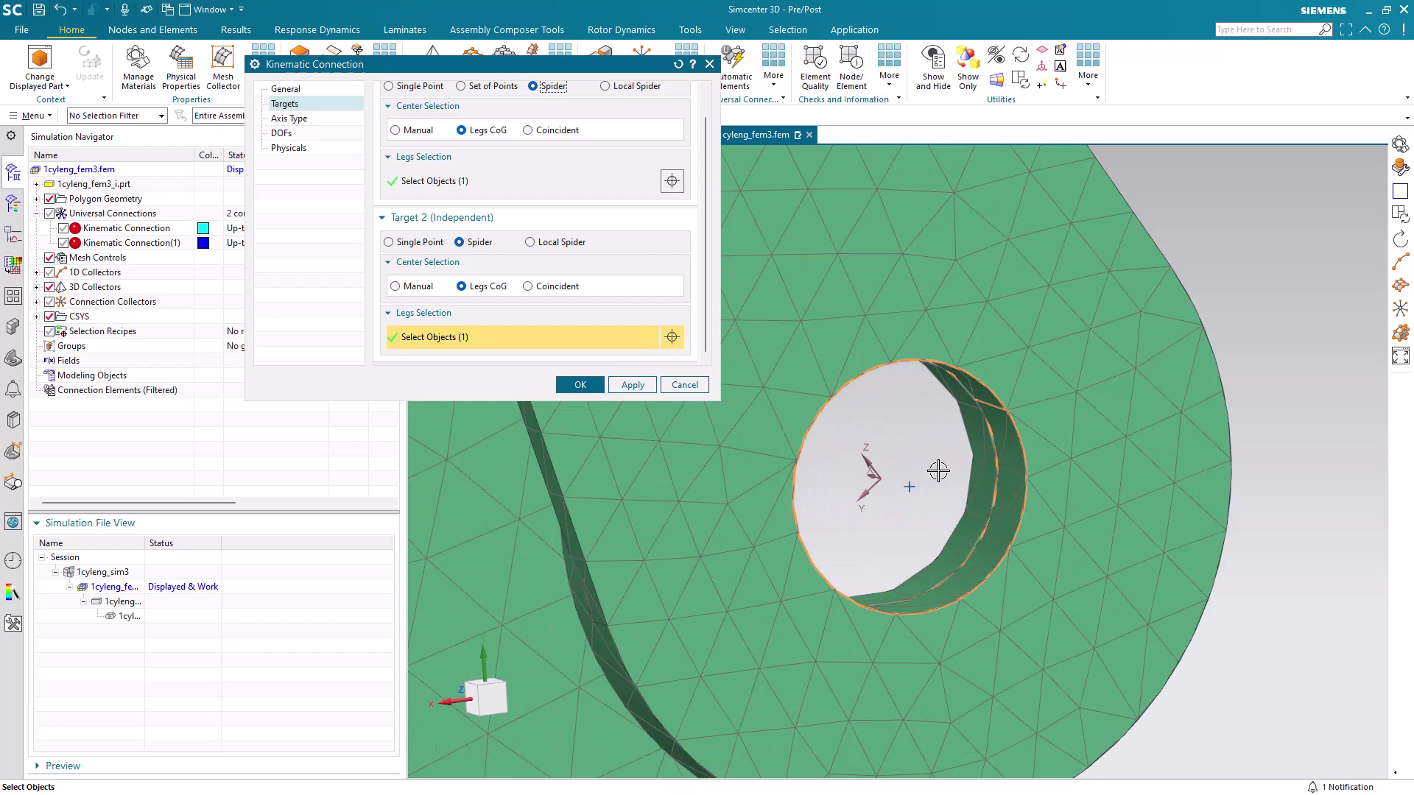
click(1017, 497)
click(982, 492)
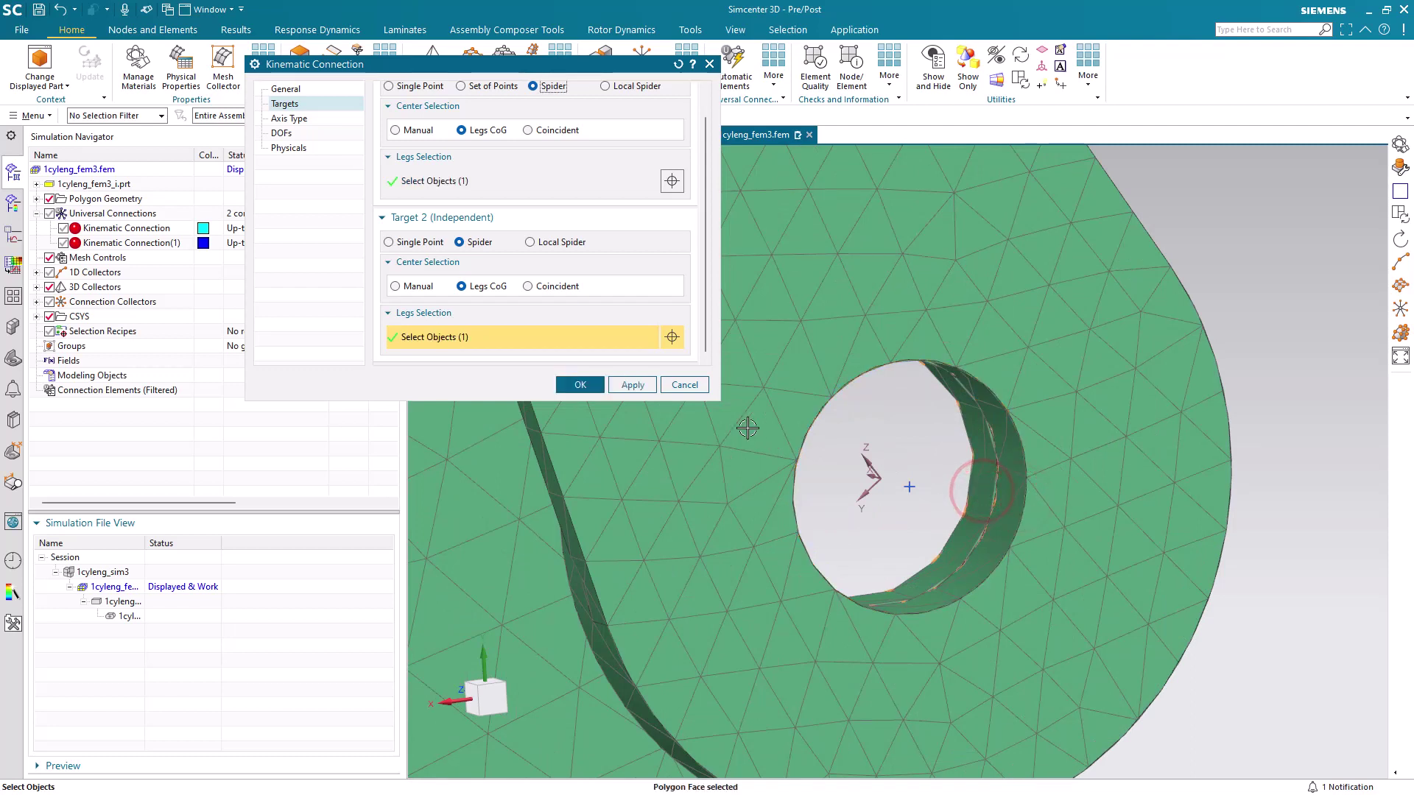
- Replace the Target 1 (Dependent) legs with the rod's hole face, accept the connection edit and update the FEM
click(445, 184)
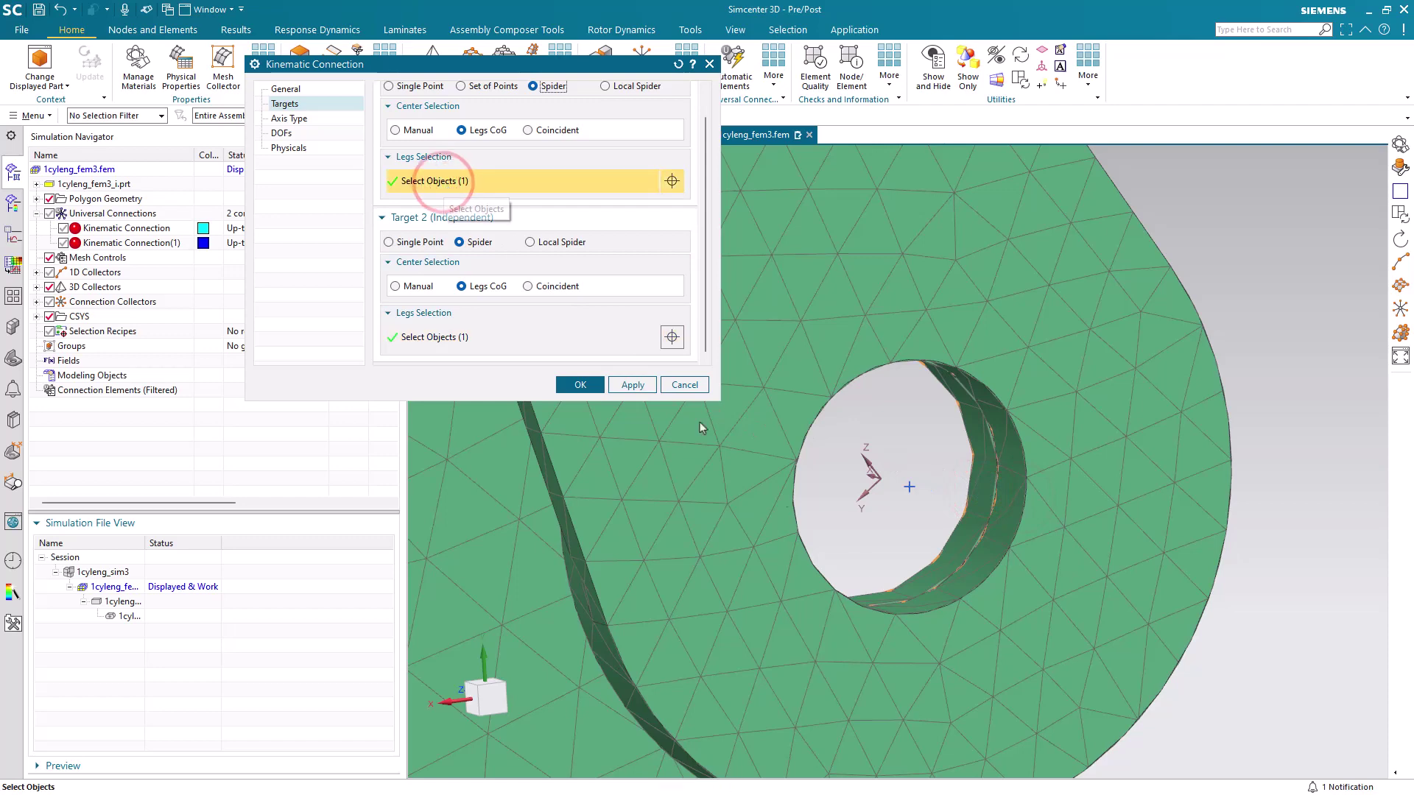
click(966, 526)
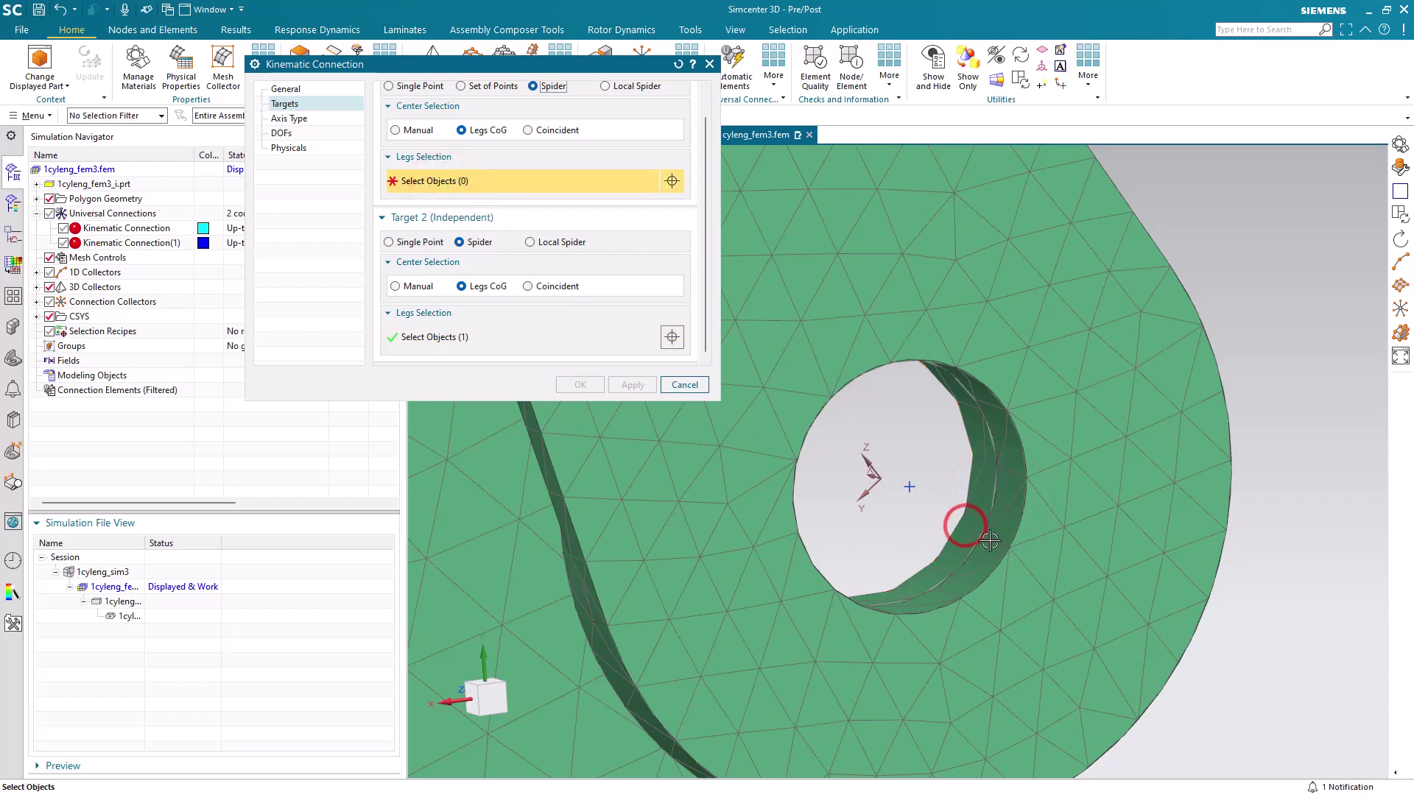
click(992, 544)
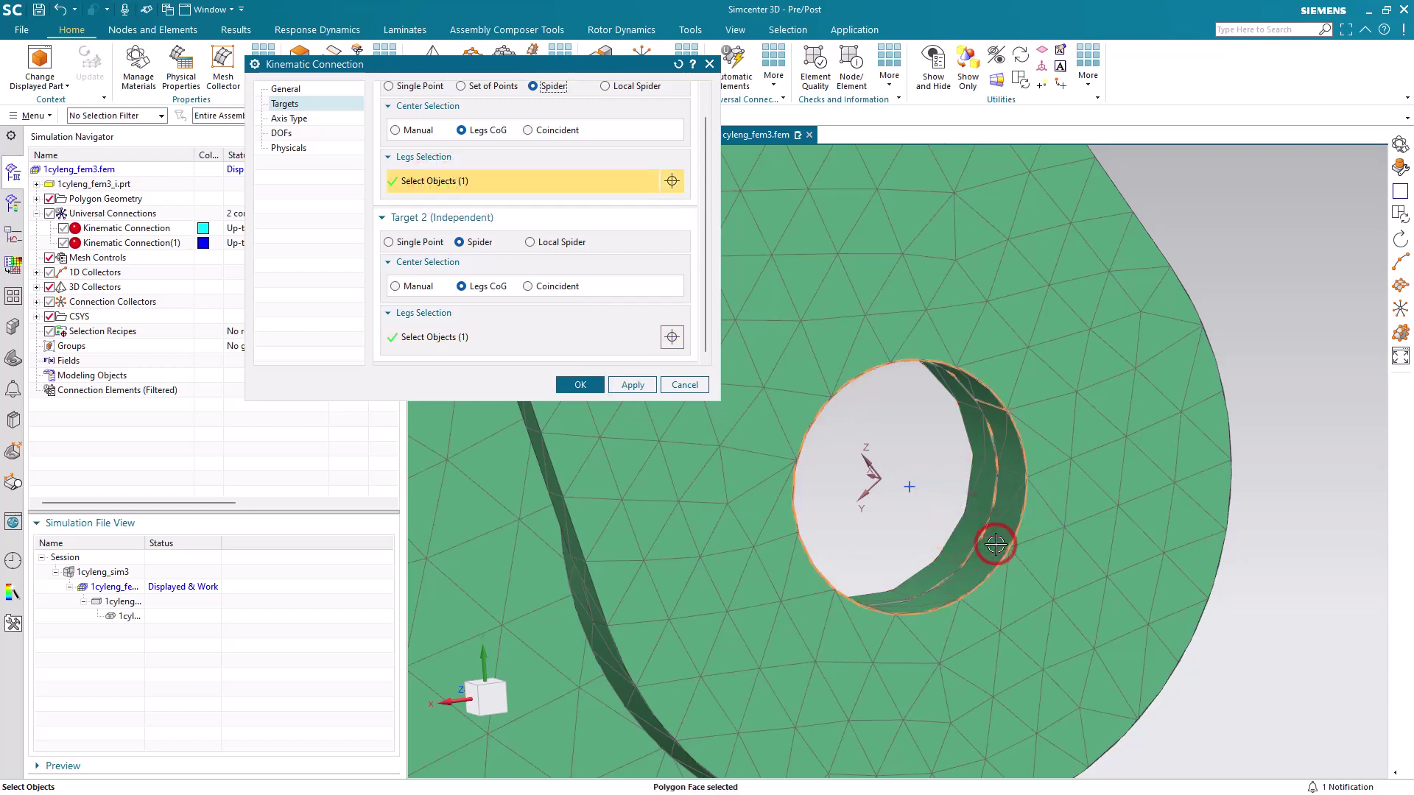
click(589, 385)
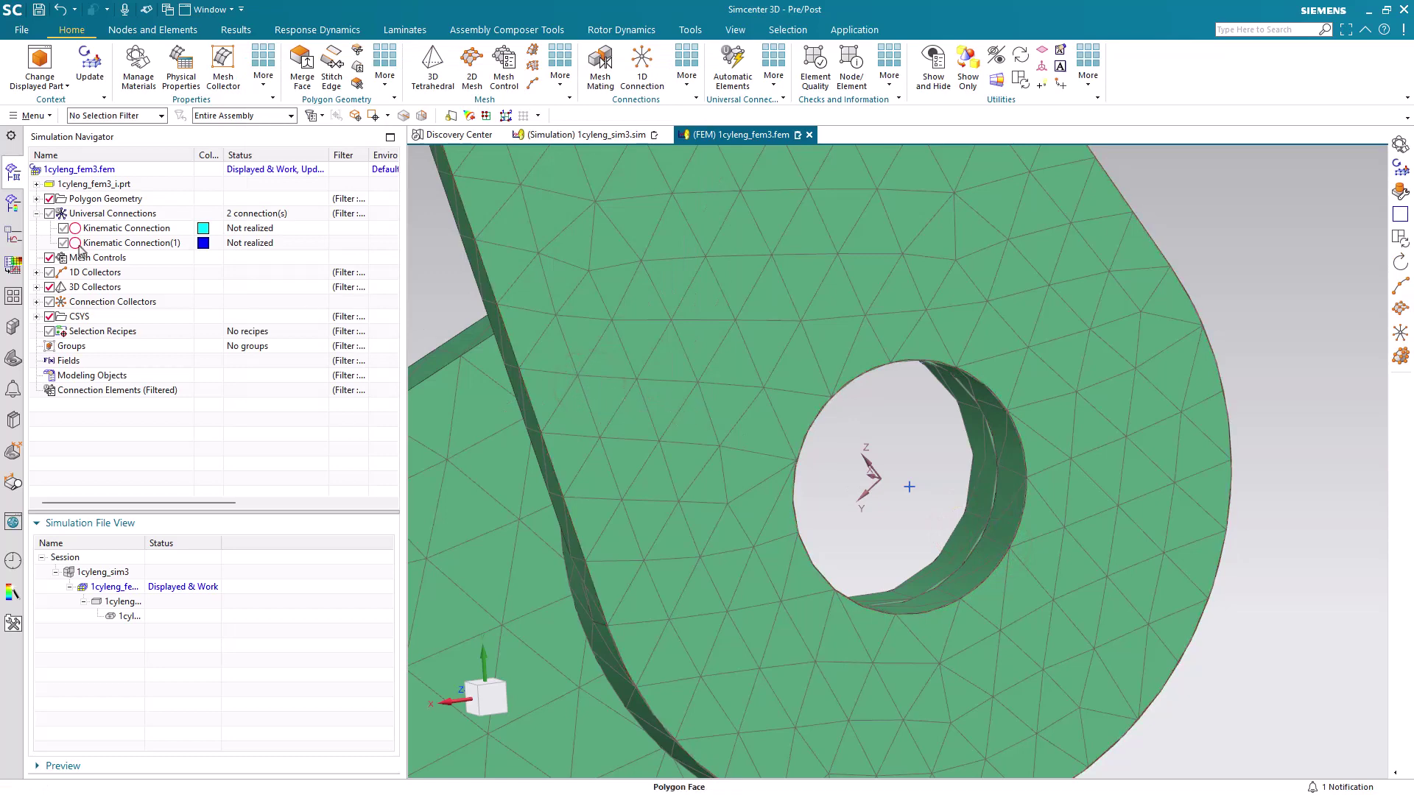
click(89, 65)
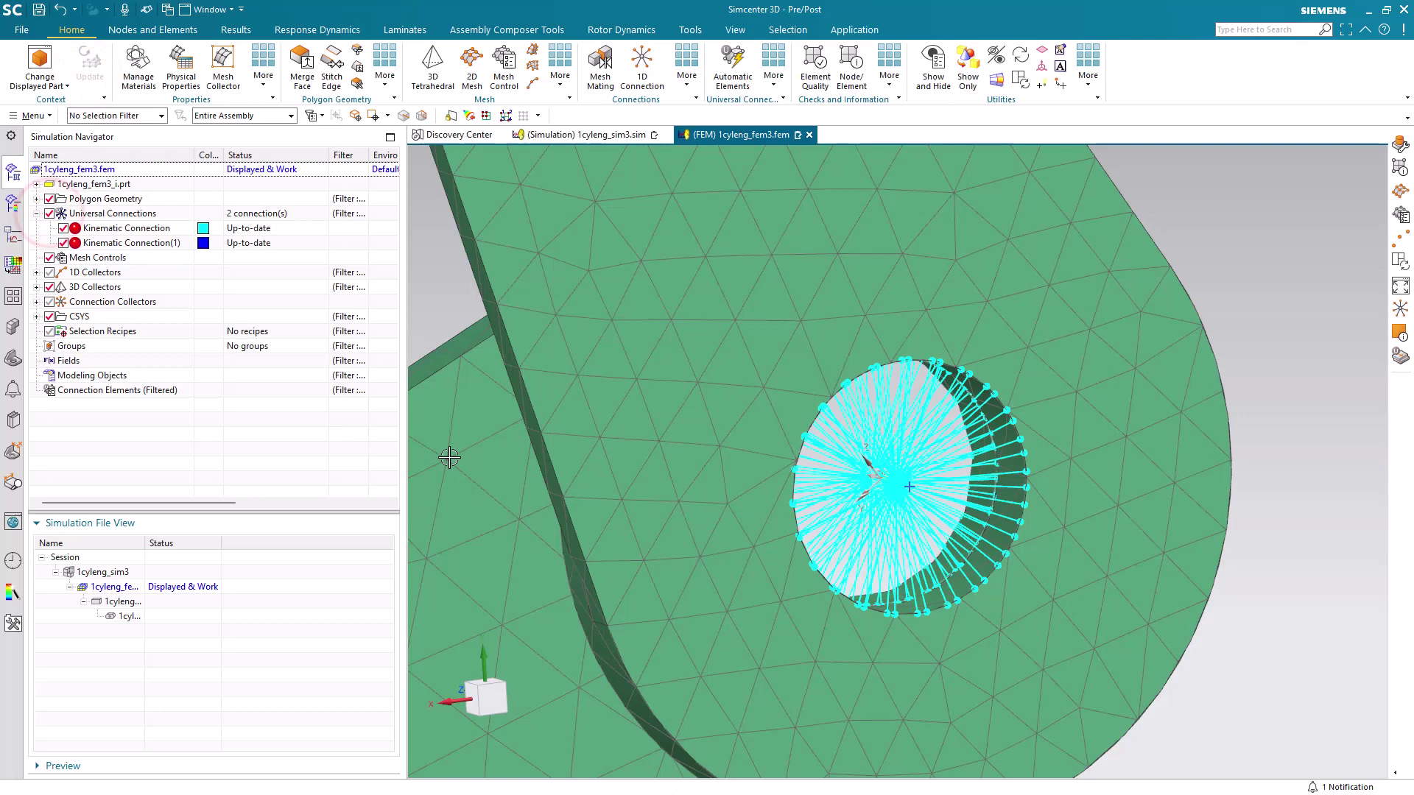
- Examine the piston-to-rod joint hole with the universal connections hidden, and redisplay only Kinematic Connection(1)
scroll(869, 655, down, 5)
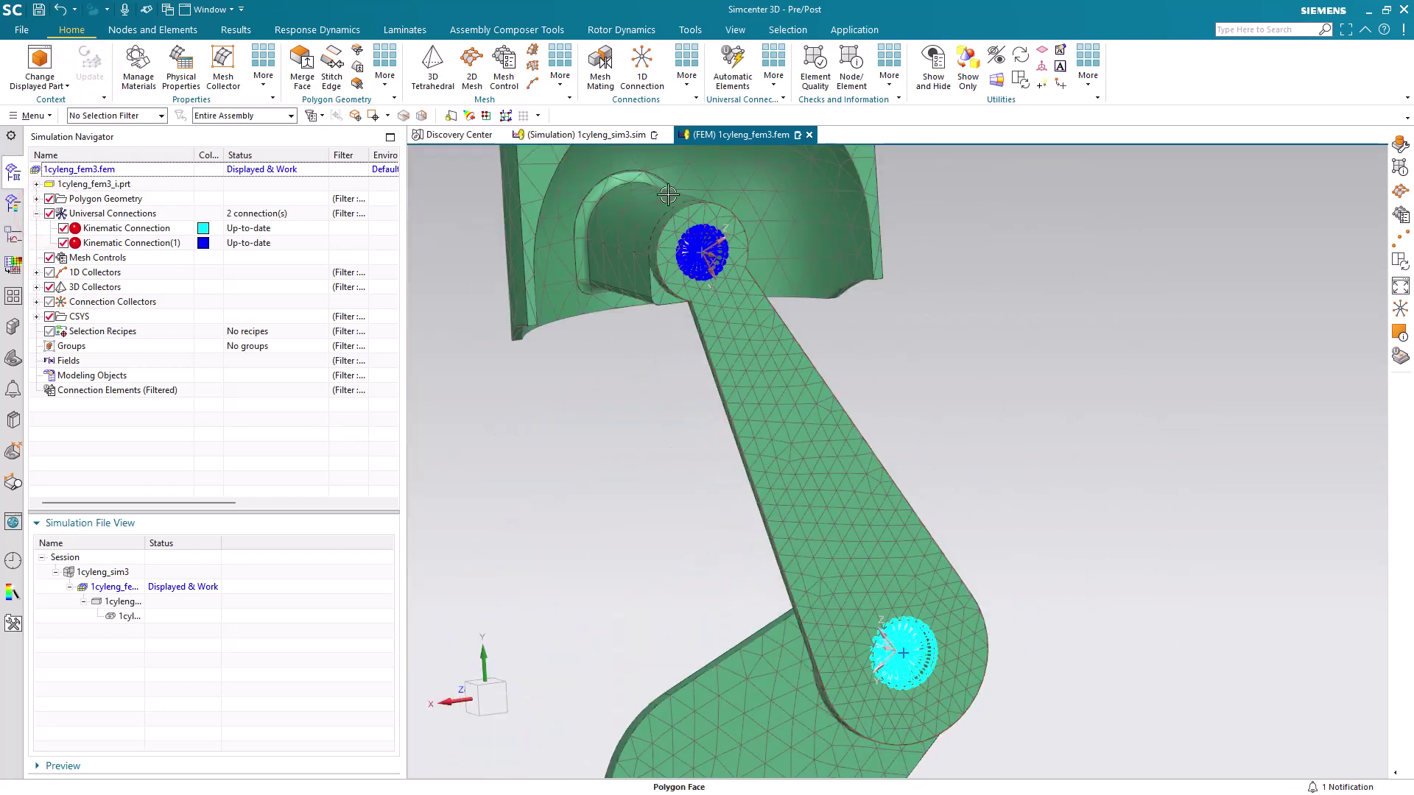
scroll(668, 194, up, 4)
scroll(418, 325, up, 2)
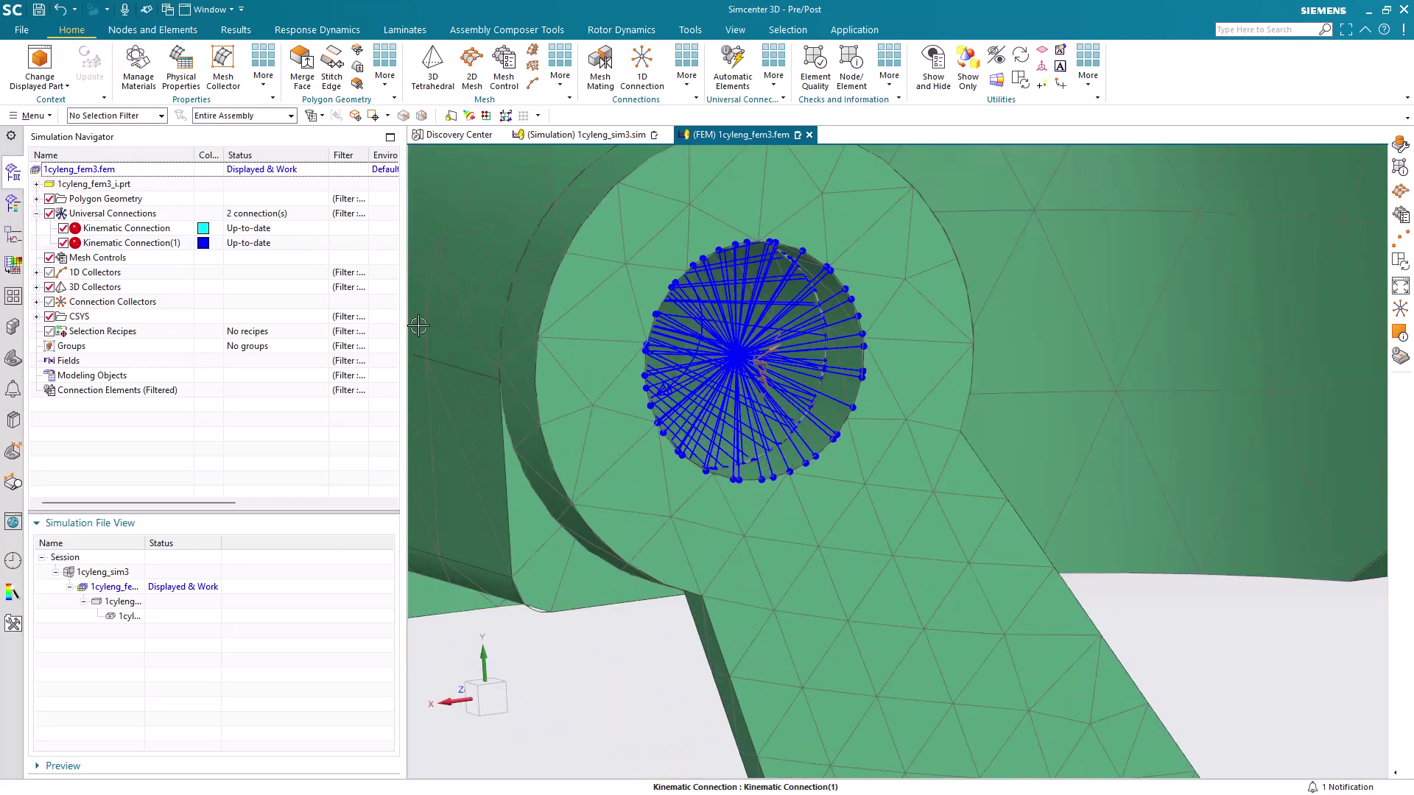
click(49, 214)
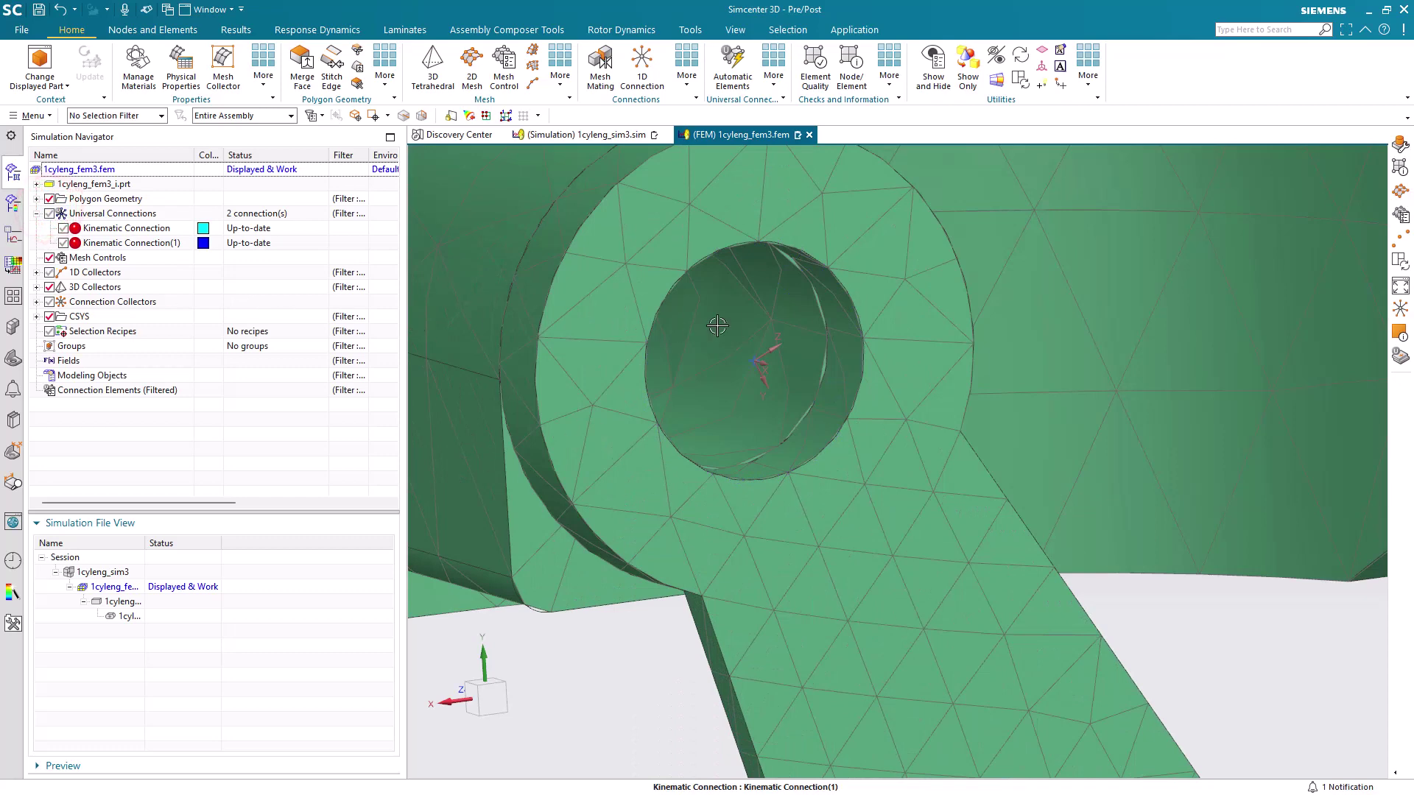
middle_drag(739, 329, 700, 322)
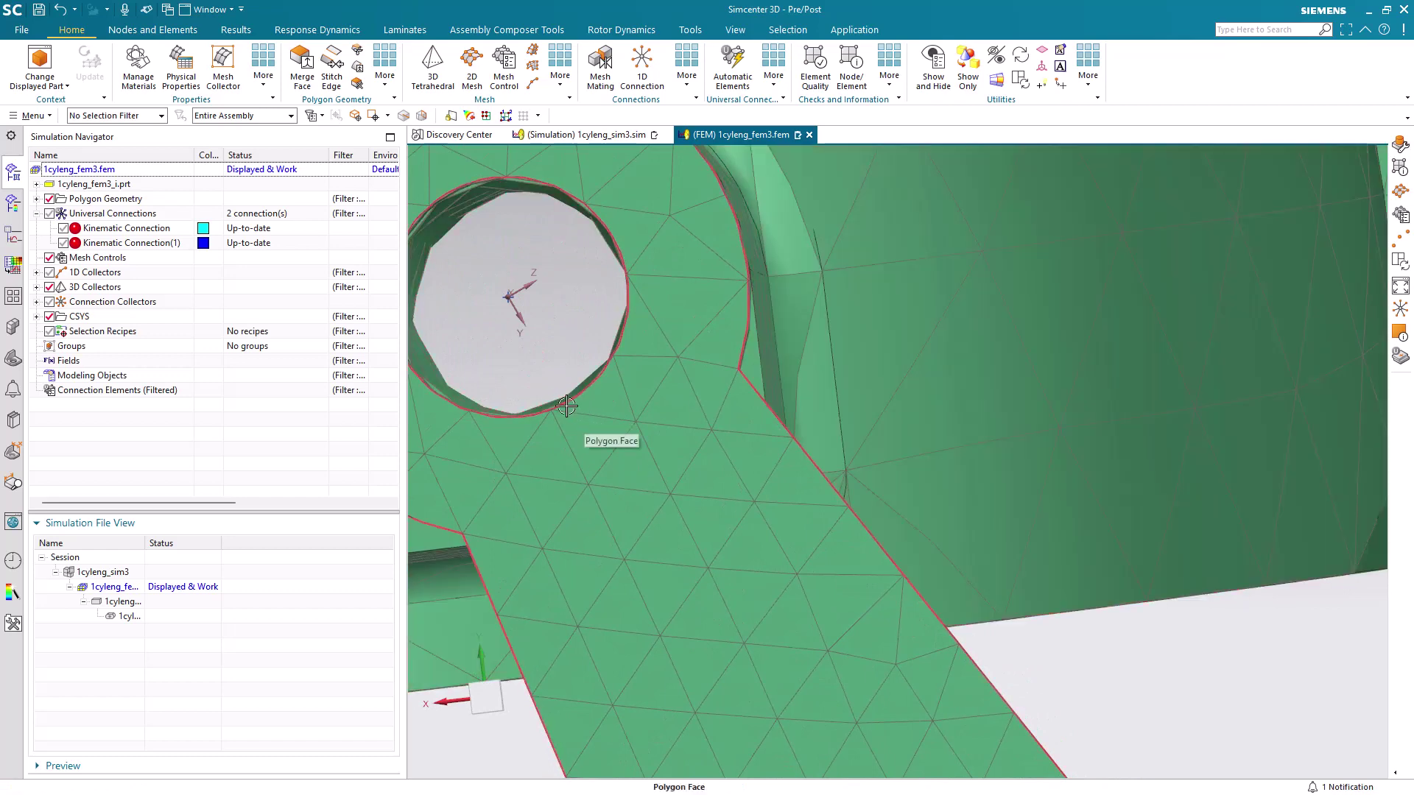
click(64, 243)
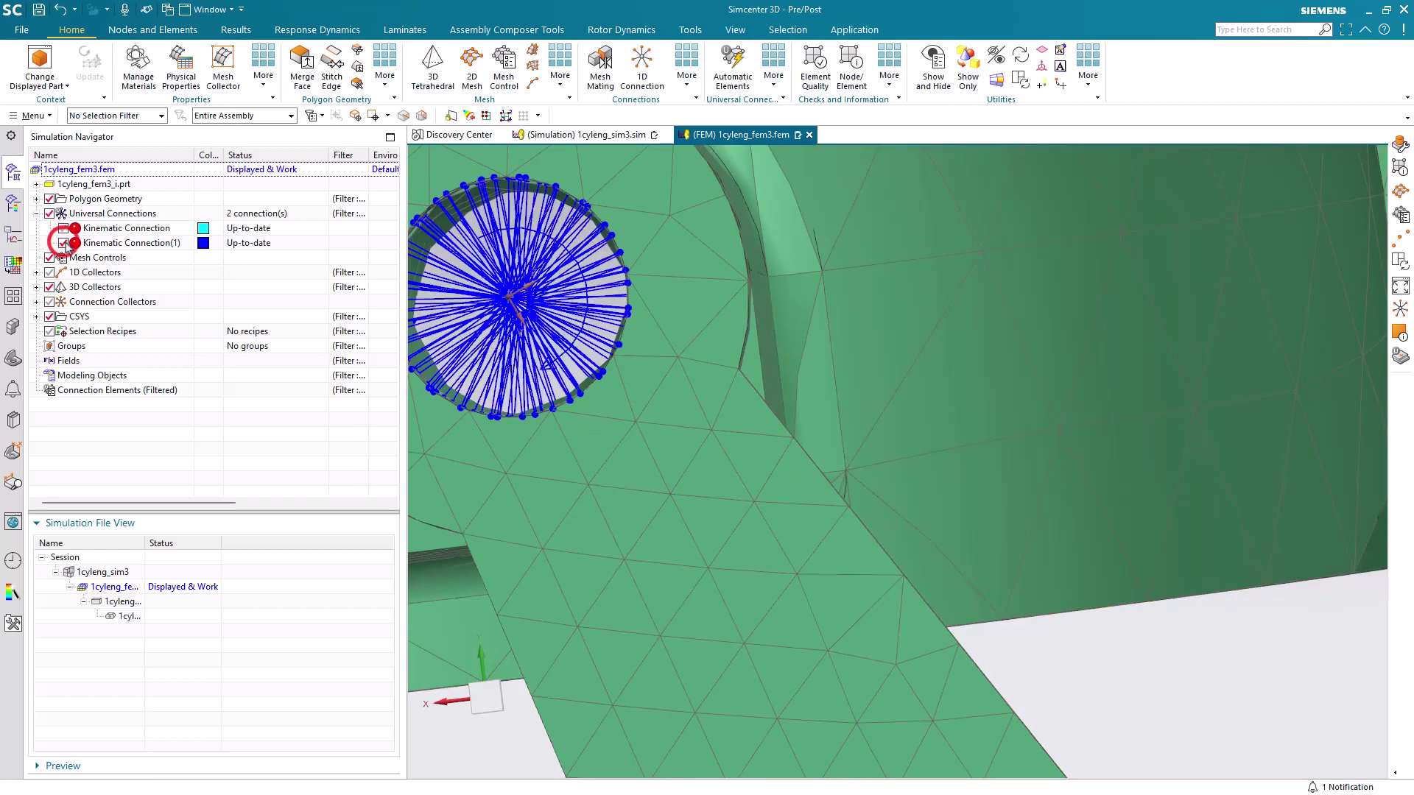
- Review the Target 1 and Target 2 leg faces of Kinematic Connection(1) at the piston pin, leaving its definition unmodified
double_click(110, 242)
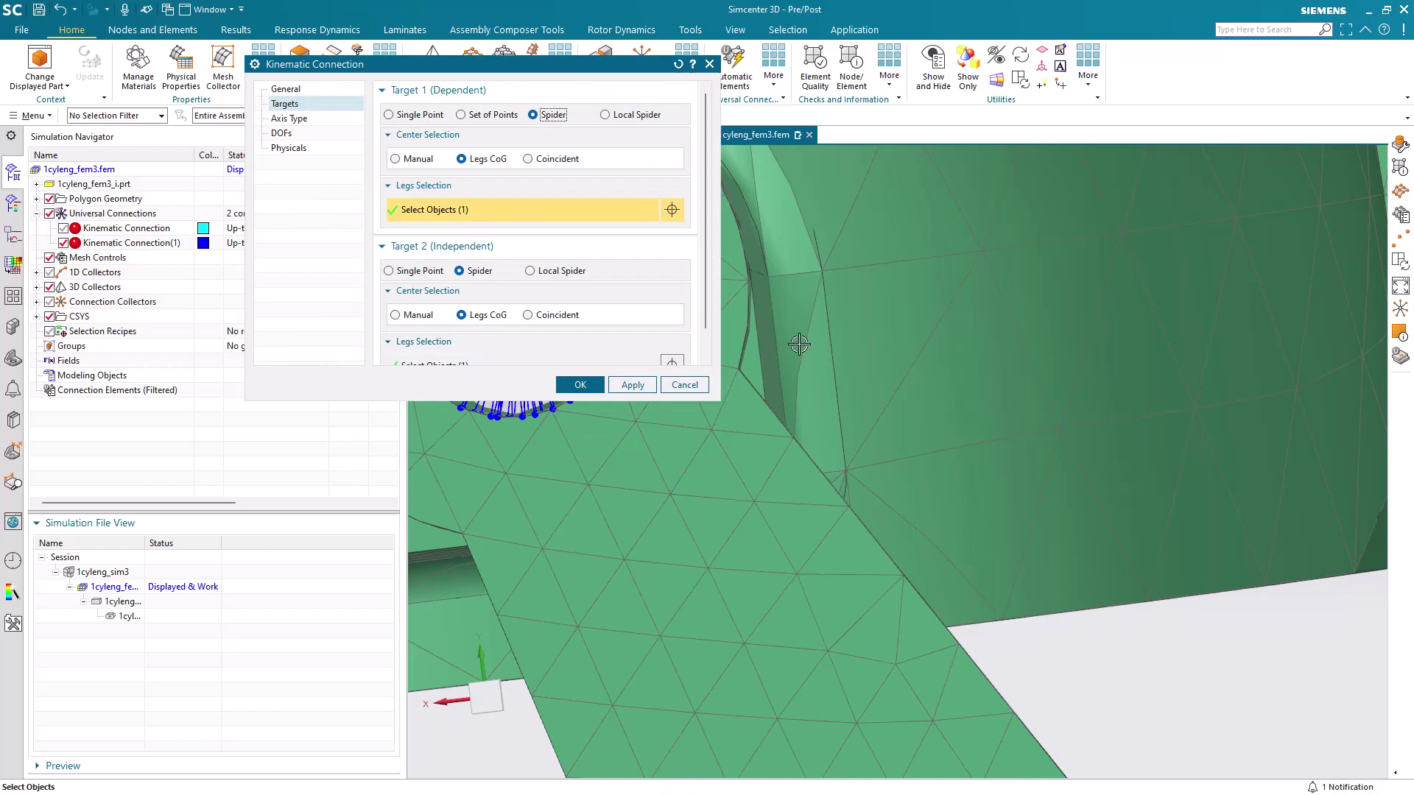
scroll(1127, 466, down, 4)
middle_drag(860, 398, 920, 412)
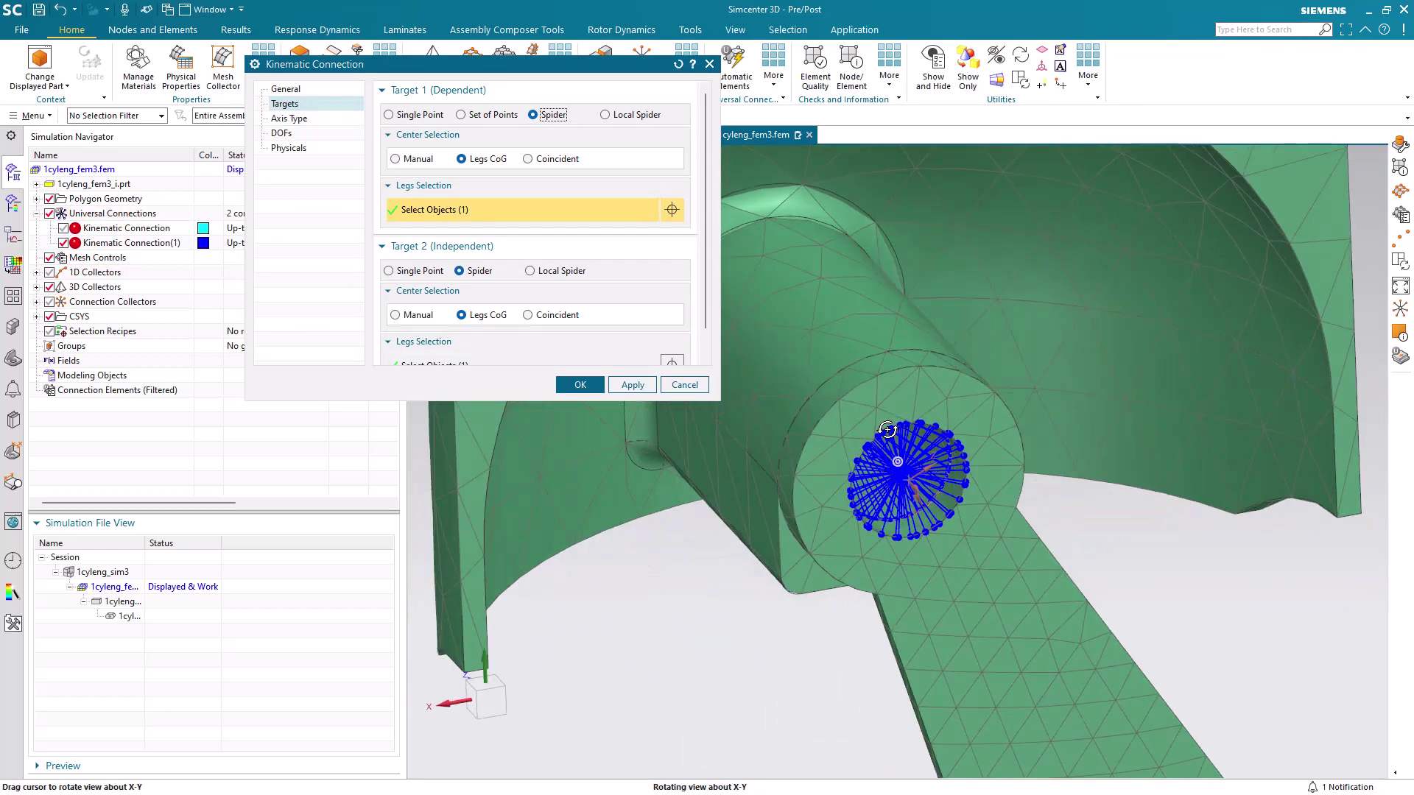
scroll(1068, 383, up, 5)
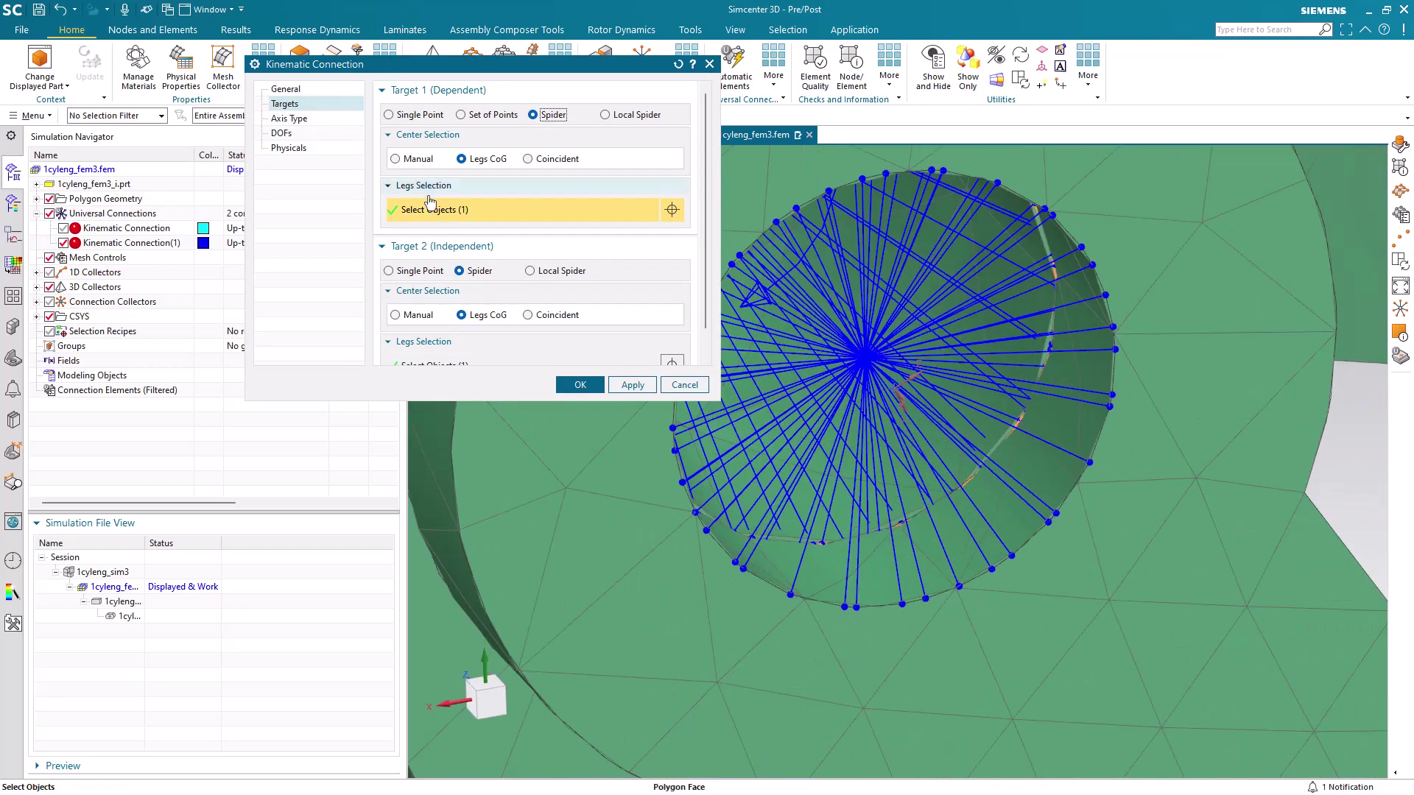
scroll(442, 310, down, 1)
click(446, 332)
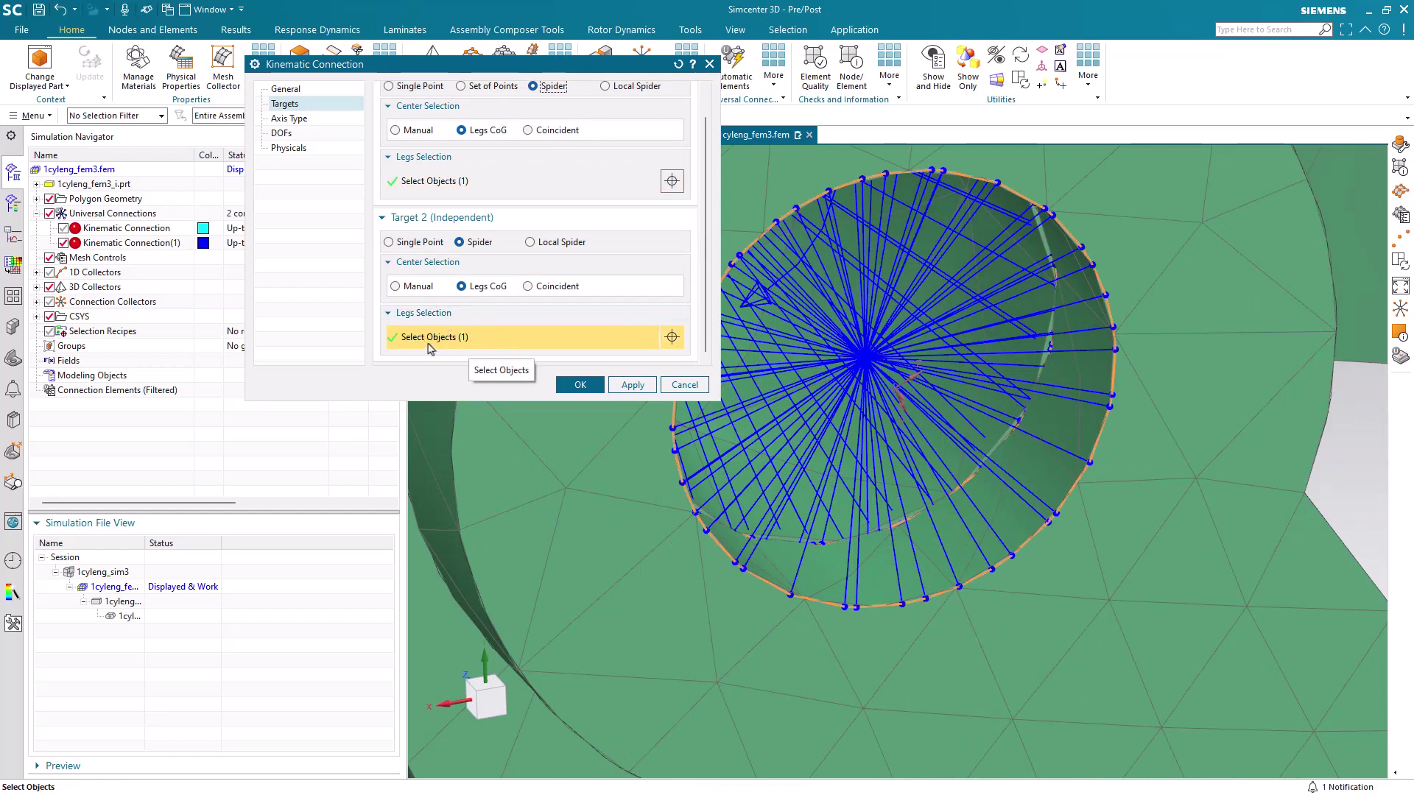
click(681, 384)
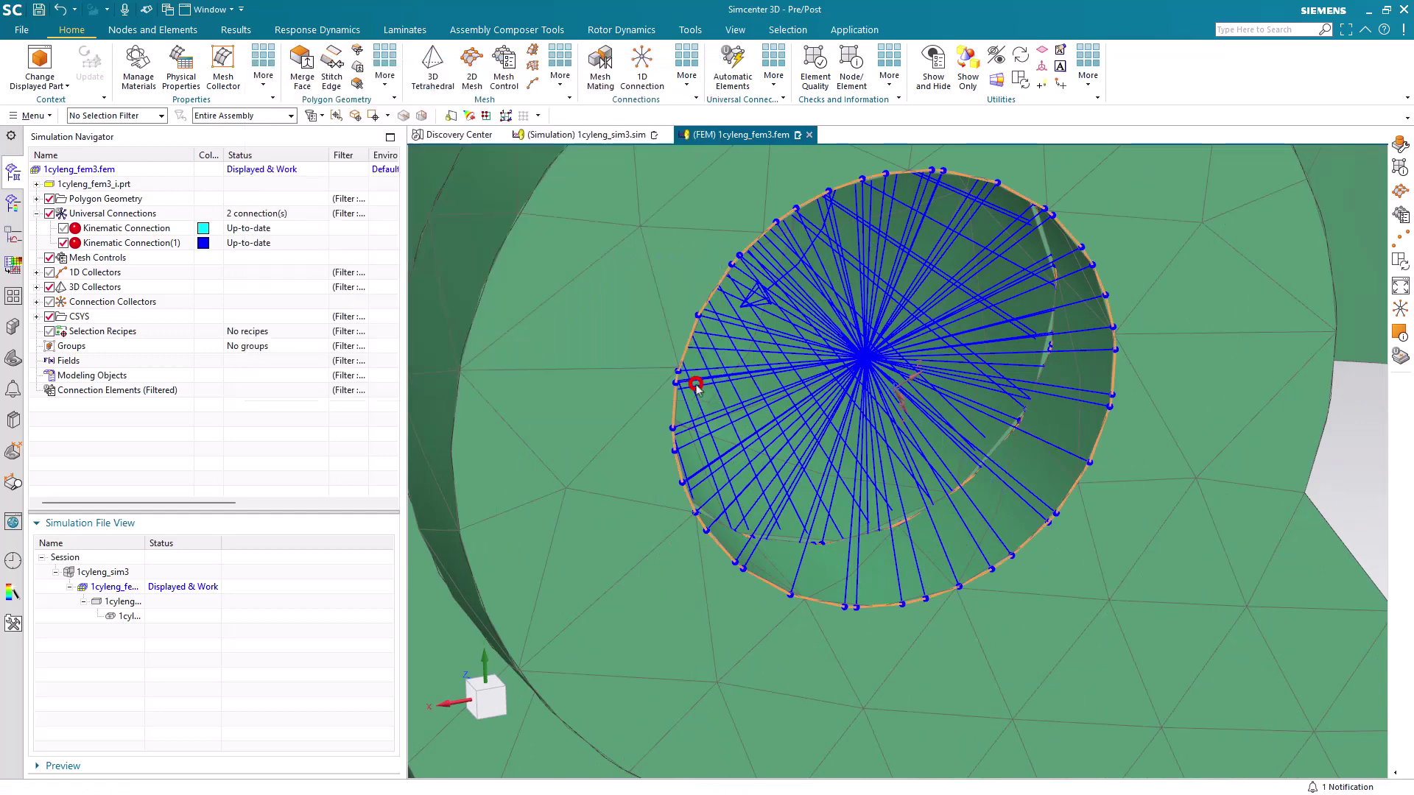
scroll(742, 427, down, 1)
scroll(741, 427, down, 5)
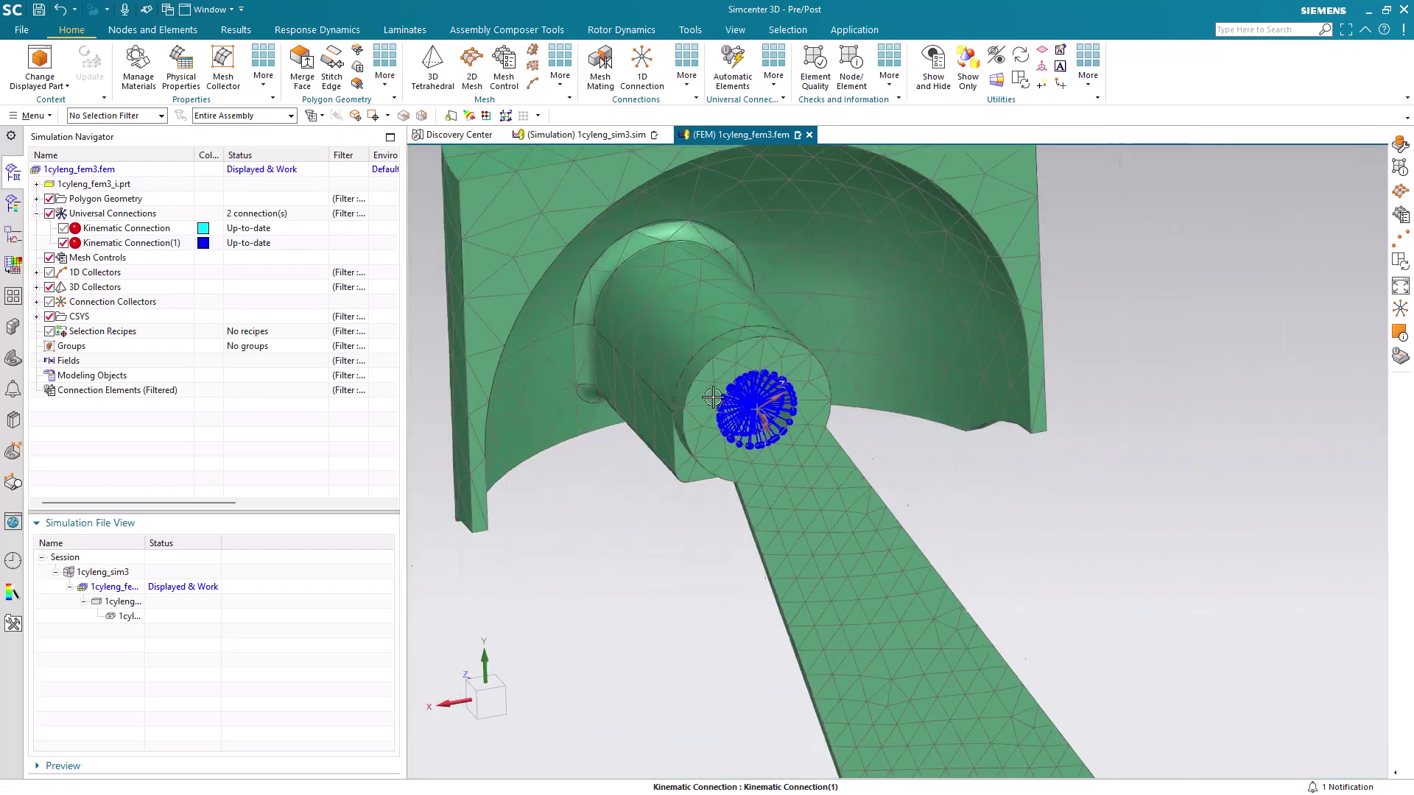
scroll(711, 391, down, 1)
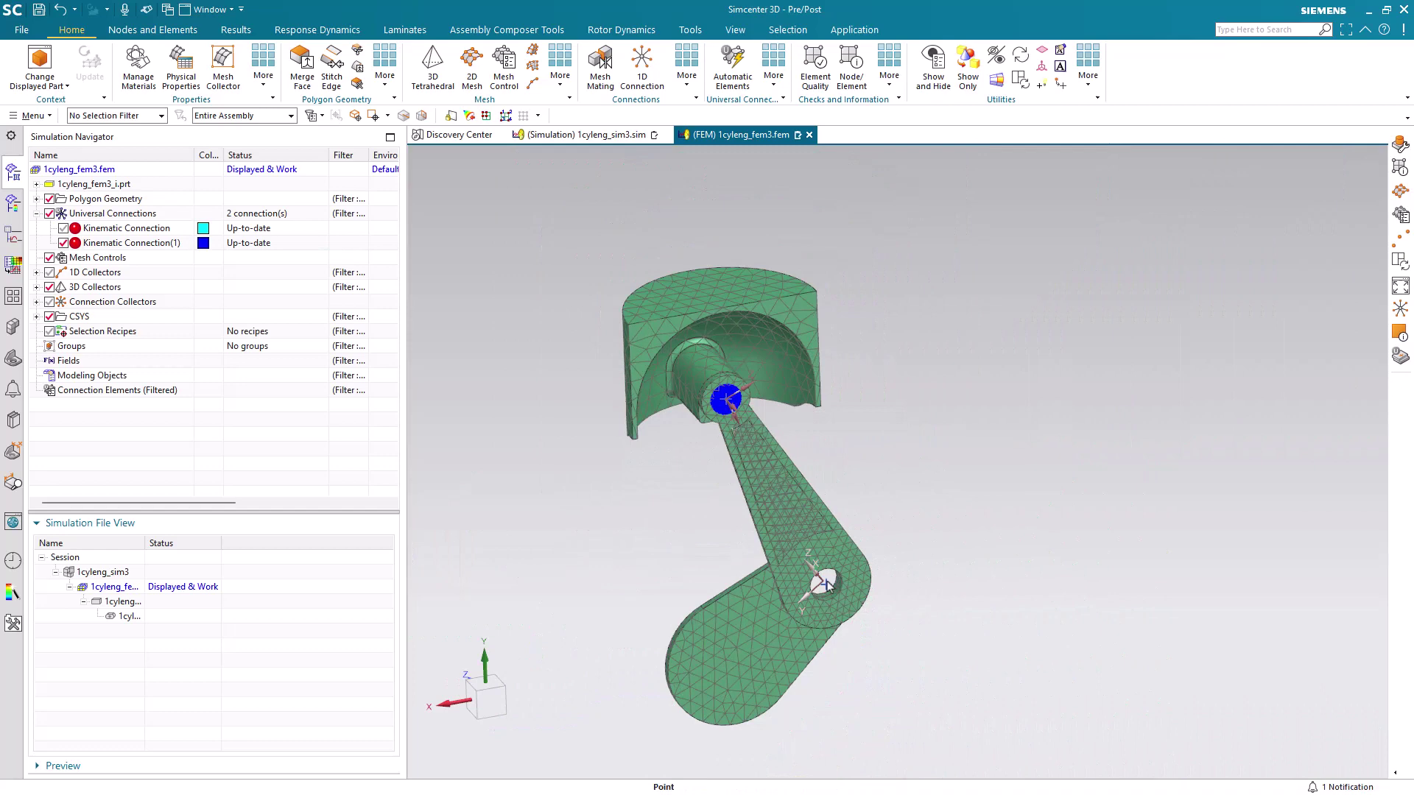
- Make the 1cyleng_sim3 simulation the displayed part, solve the 402tdc solution, and dismiss the message review and job monitoring windows
double_click(121, 573)
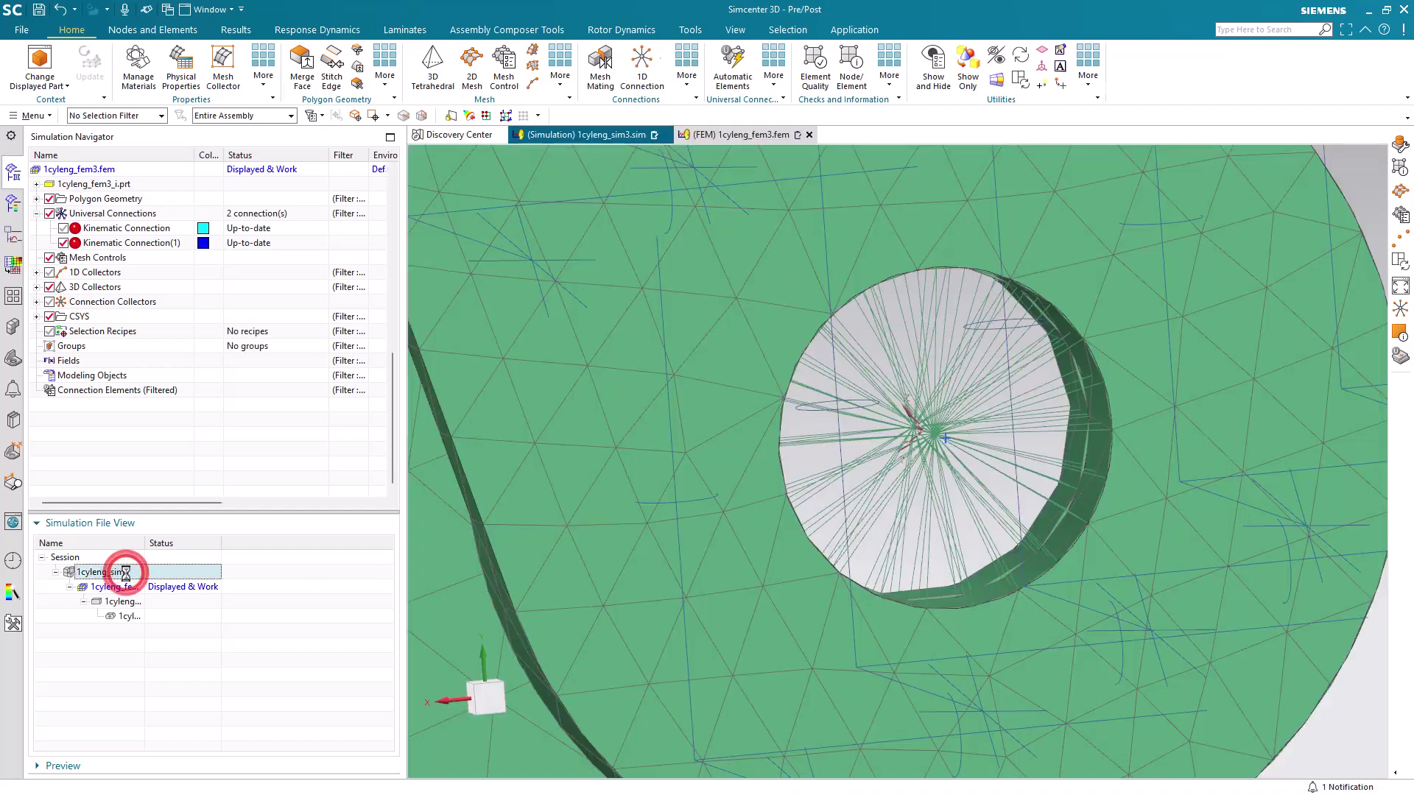
right_click(65, 346)
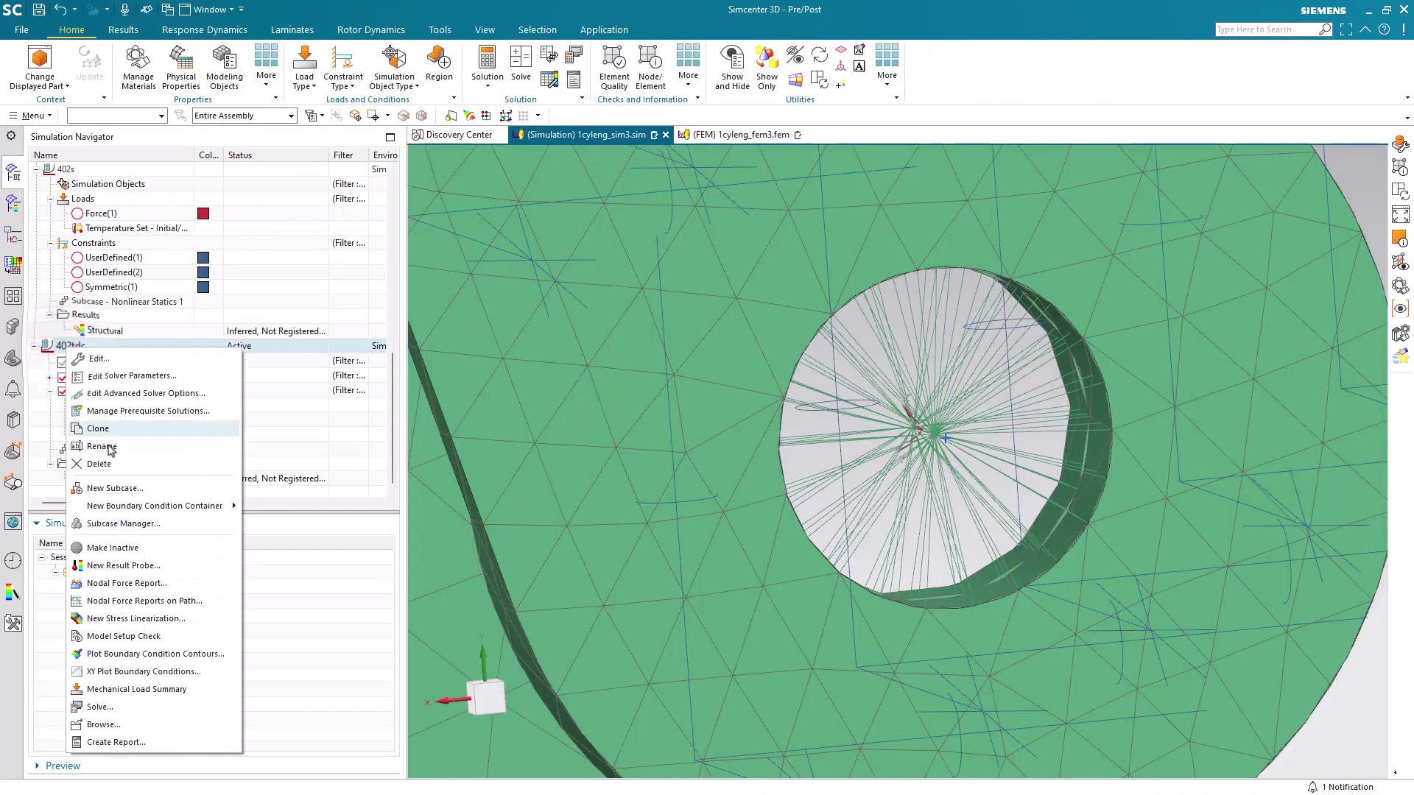
click(120, 707)
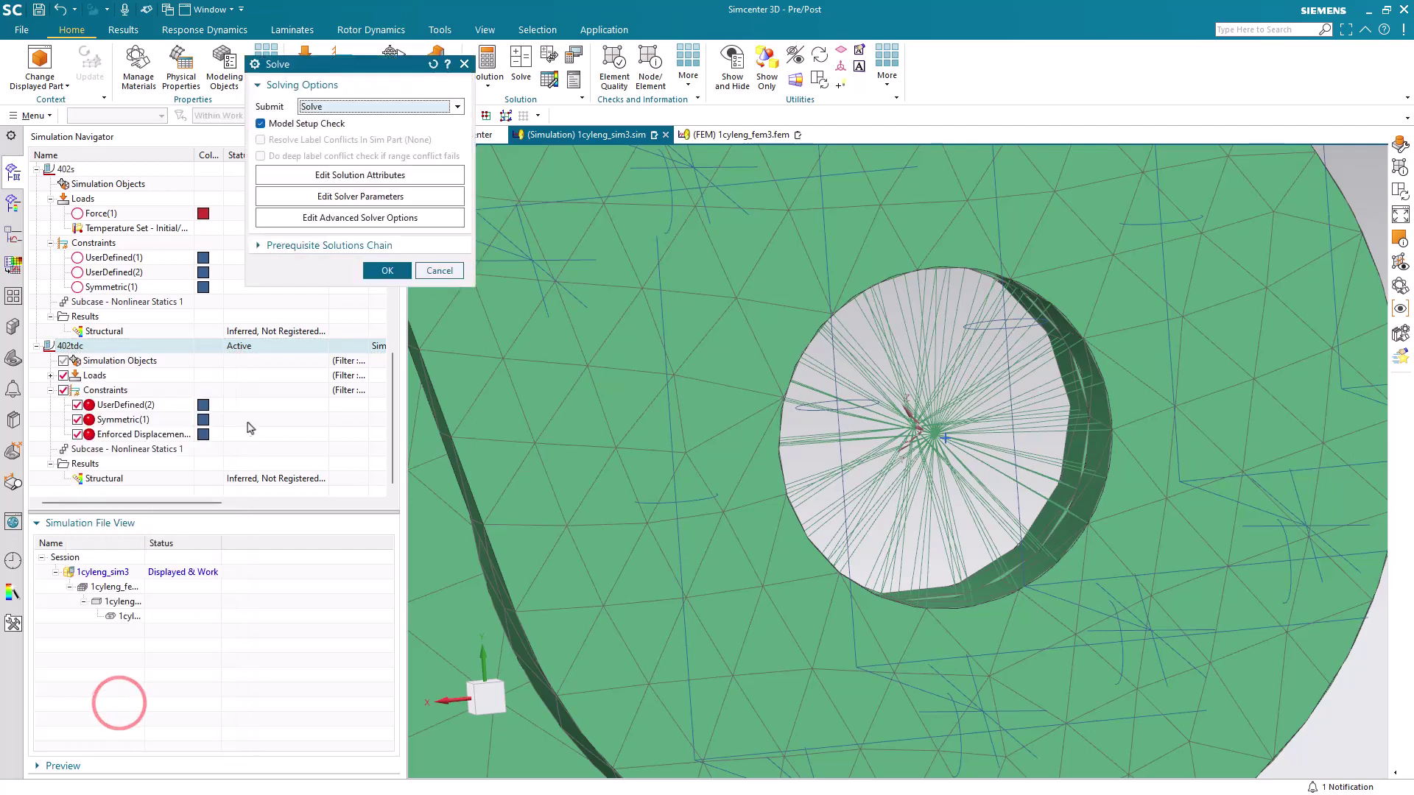
key(Return)
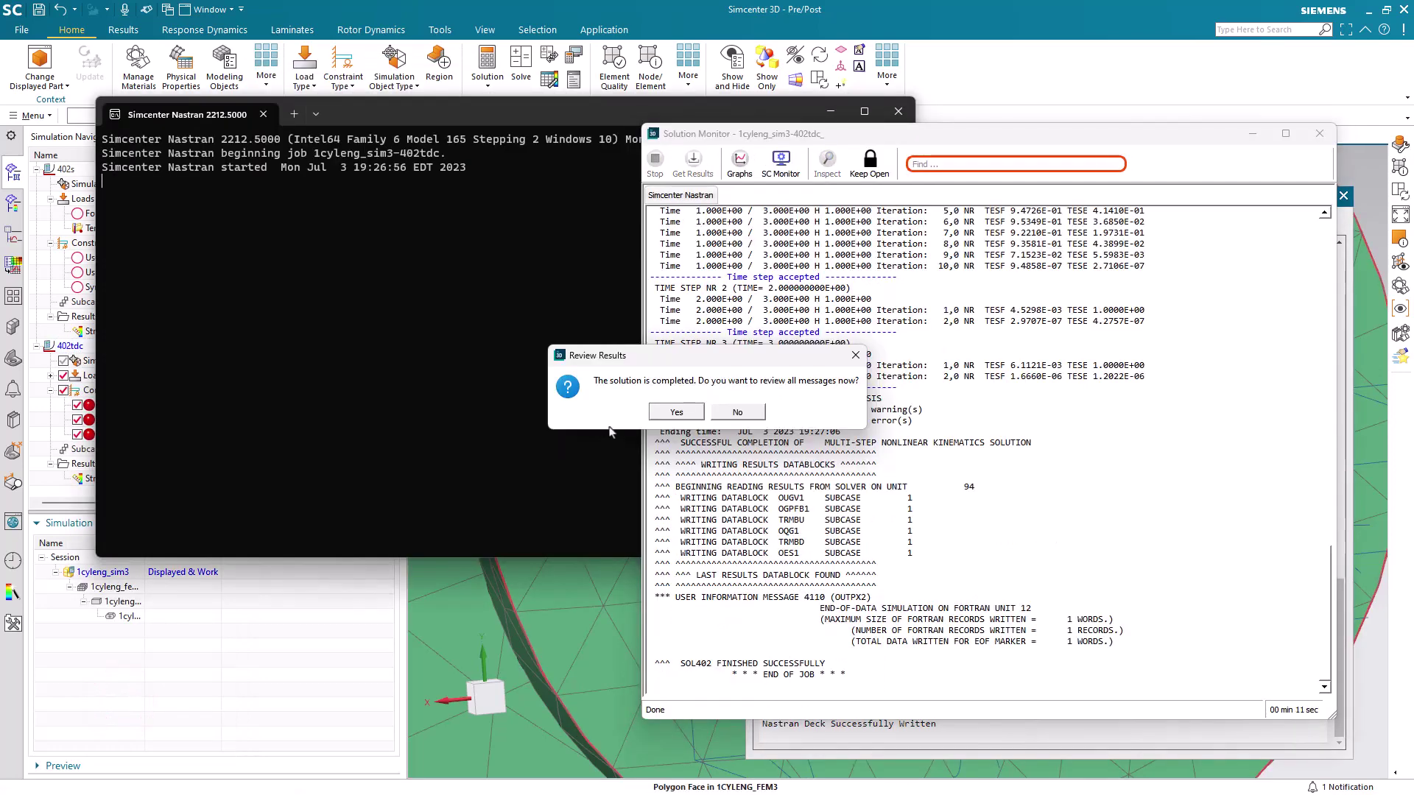
click(738, 414)
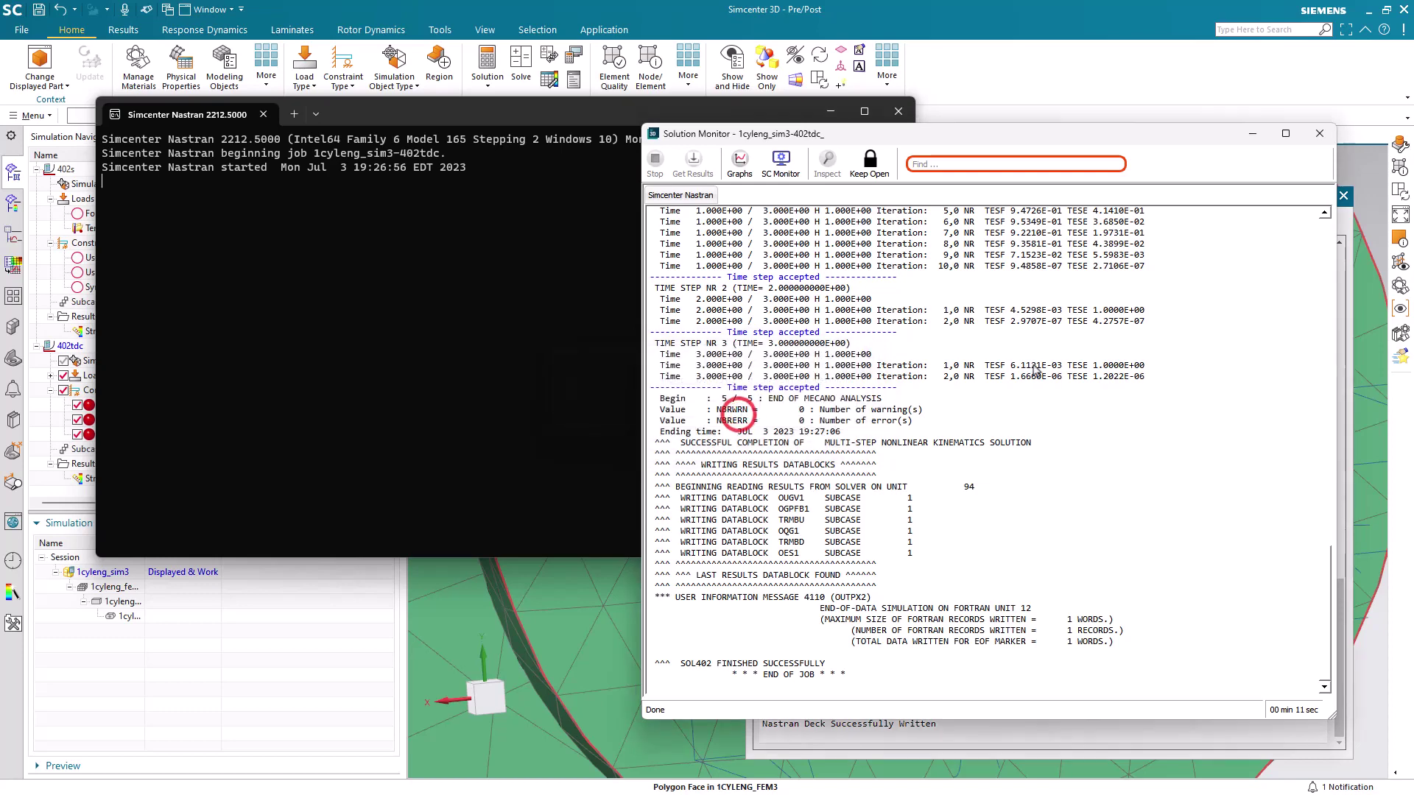
click(1343, 195)
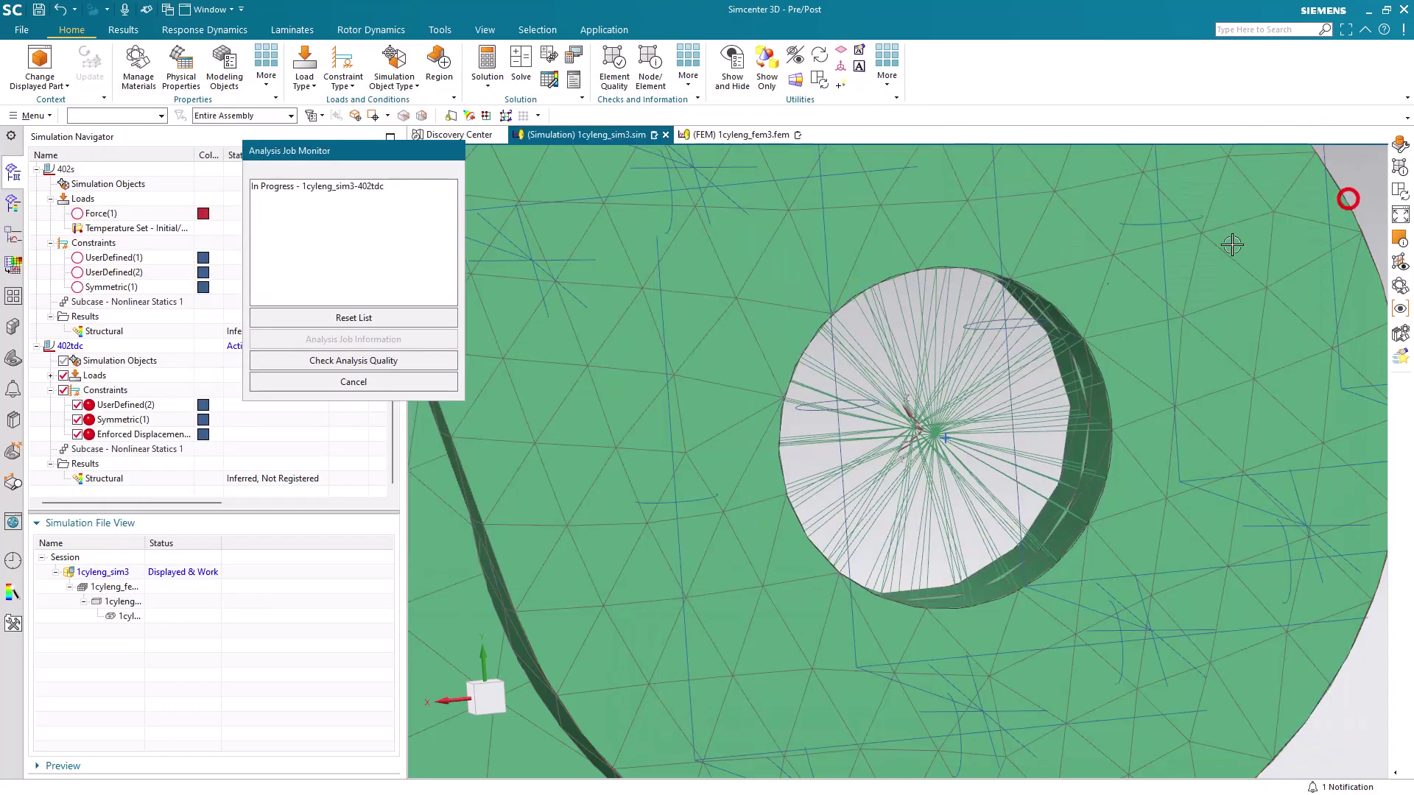
click(327, 385)
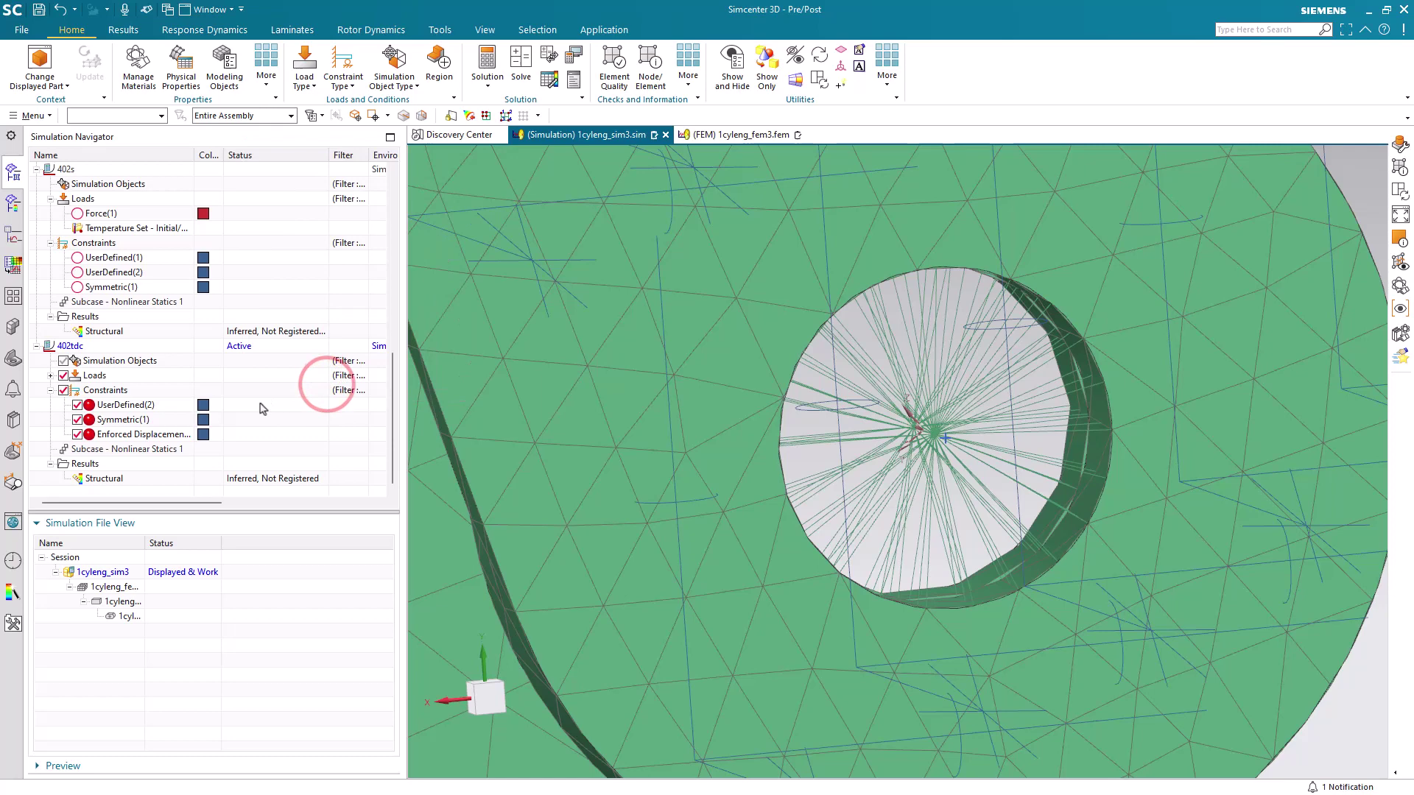
- Open the 402tdc structural results and plot force vector component 2 of elements 3976 and 3977 together in a new graph window
double_click(104, 478)
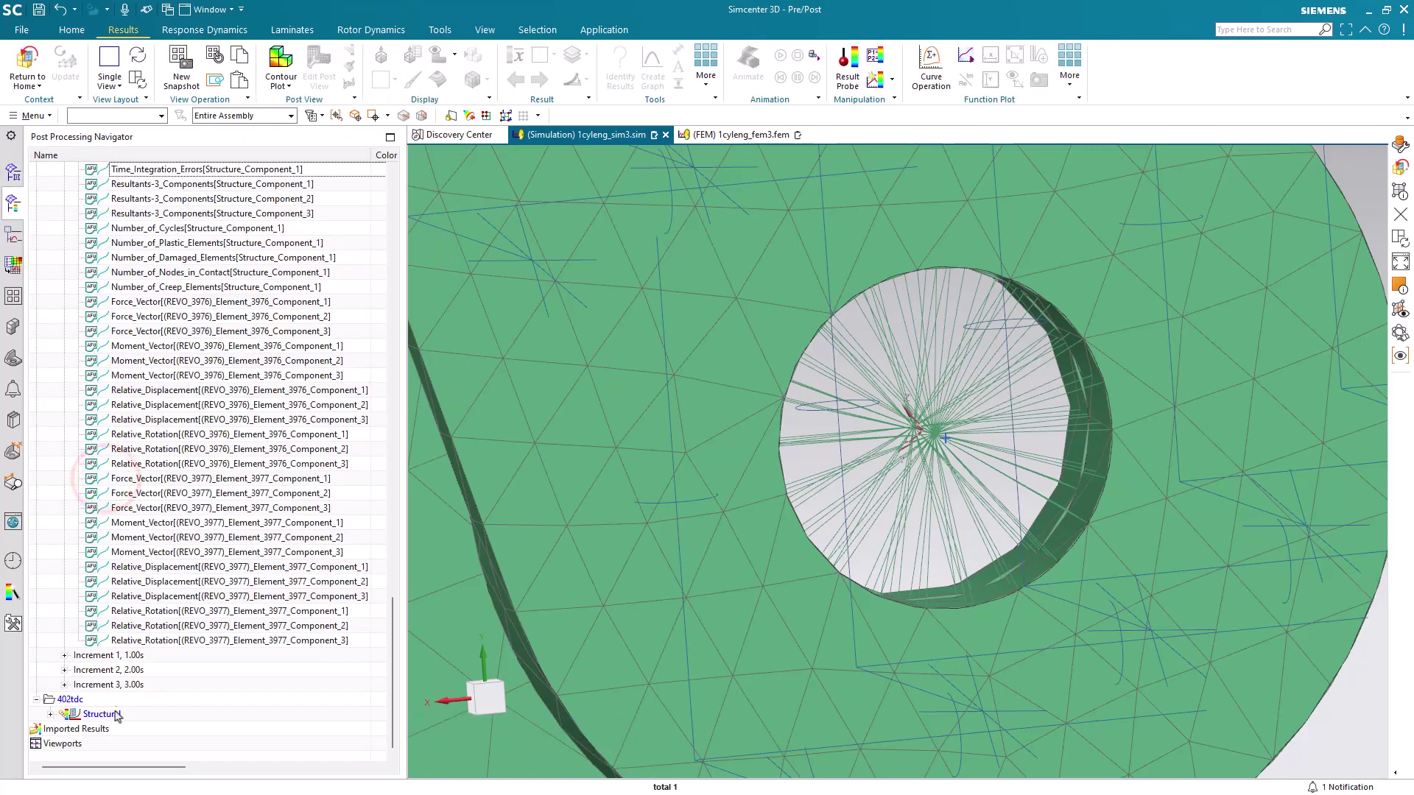
click(49, 715)
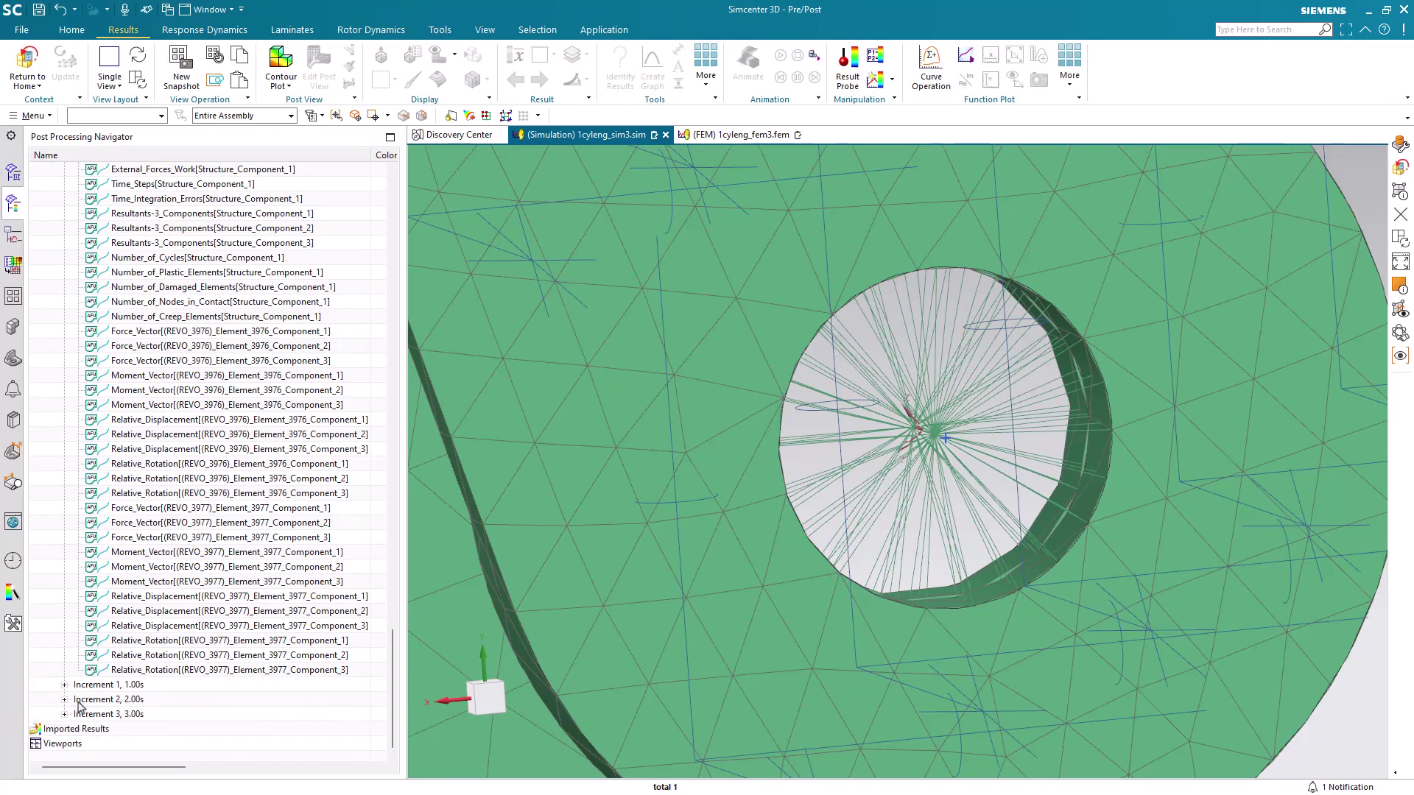
click(175, 346)
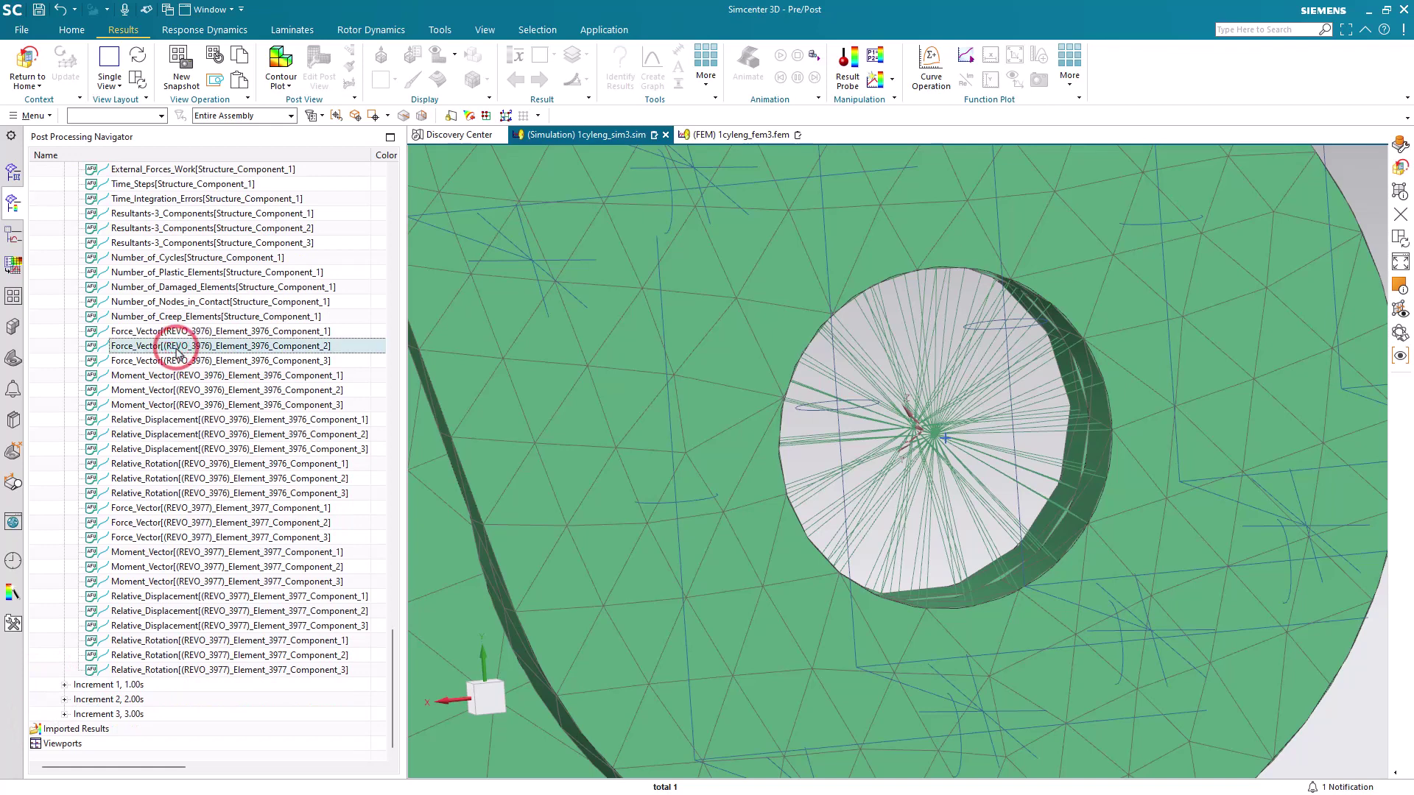
click(153, 524)
right_click(155, 525)
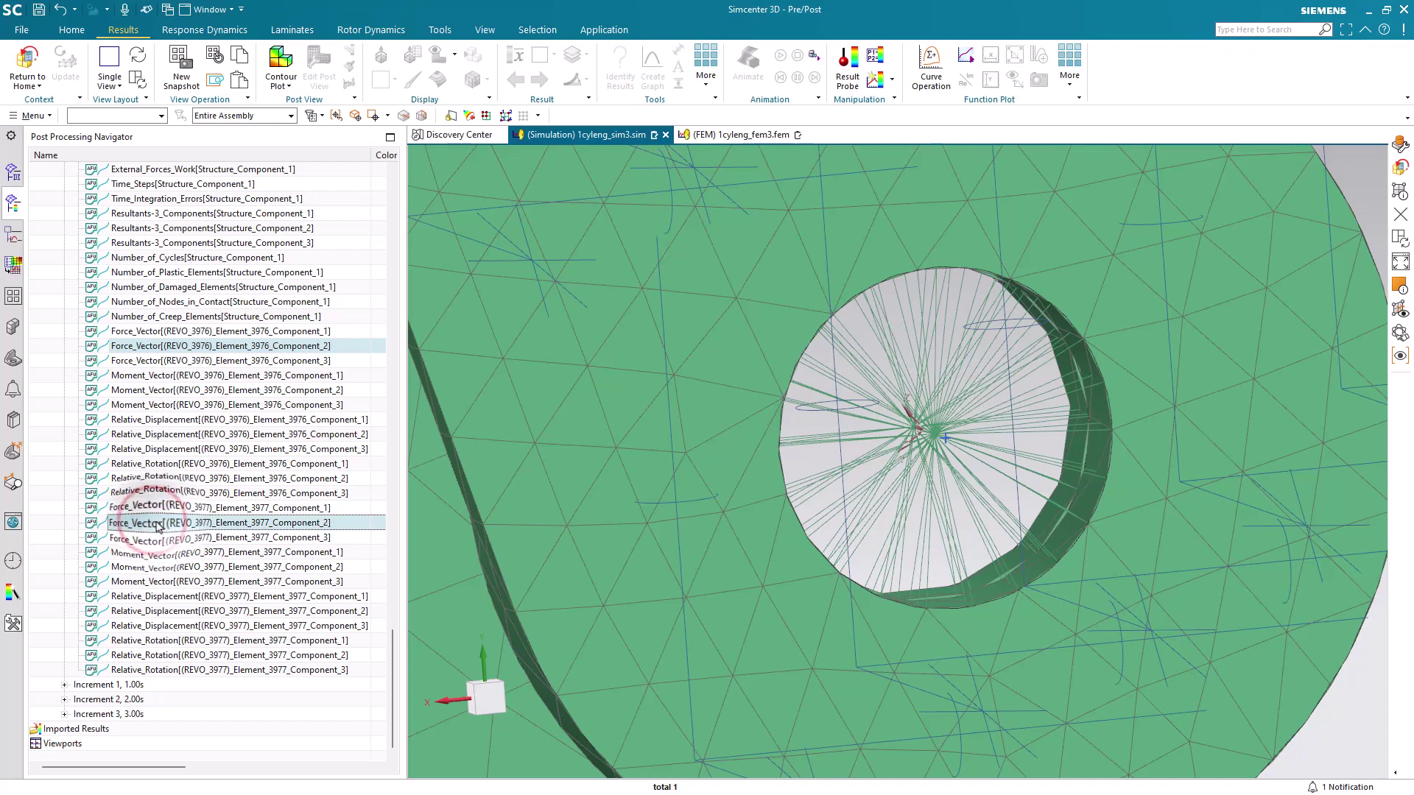
click(184, 584)
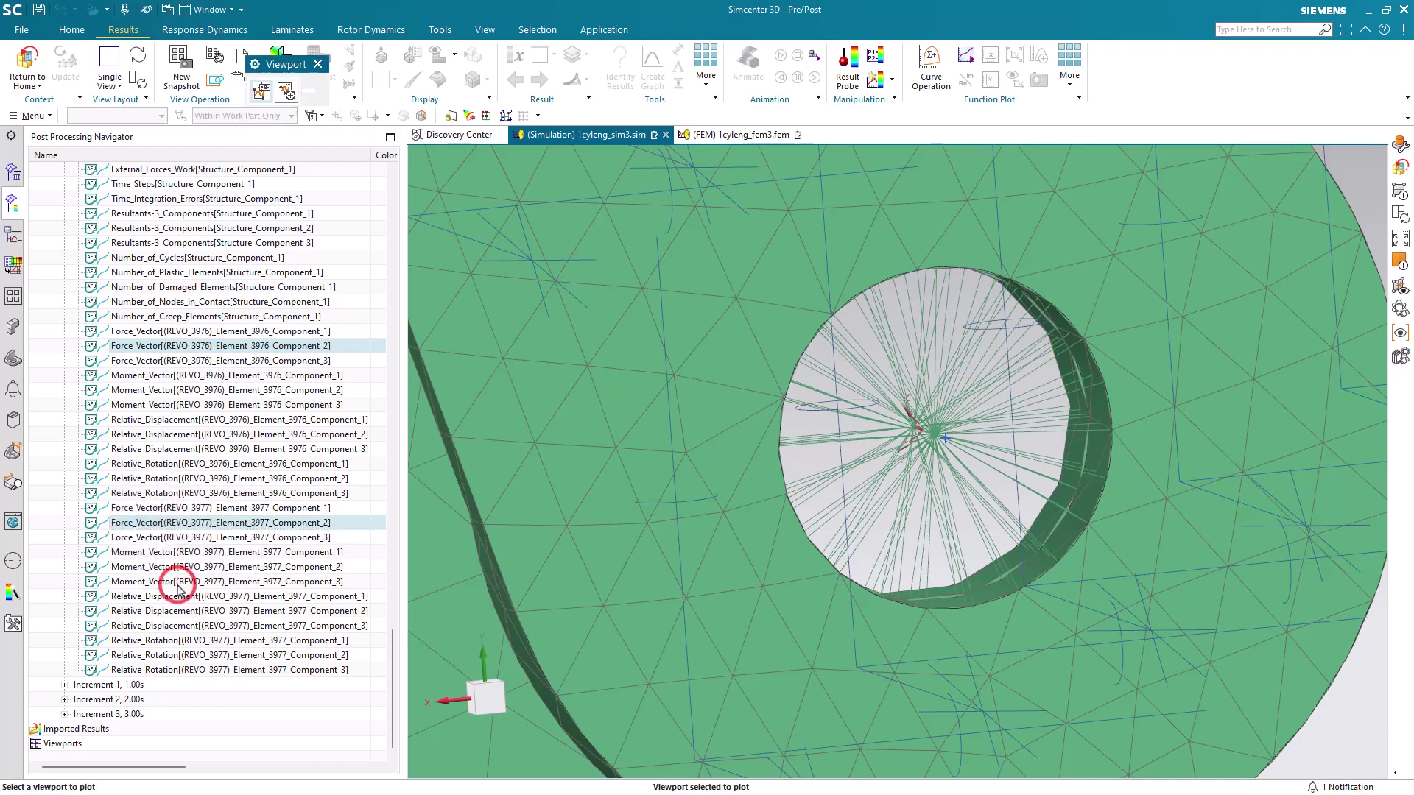
click(287, 90)
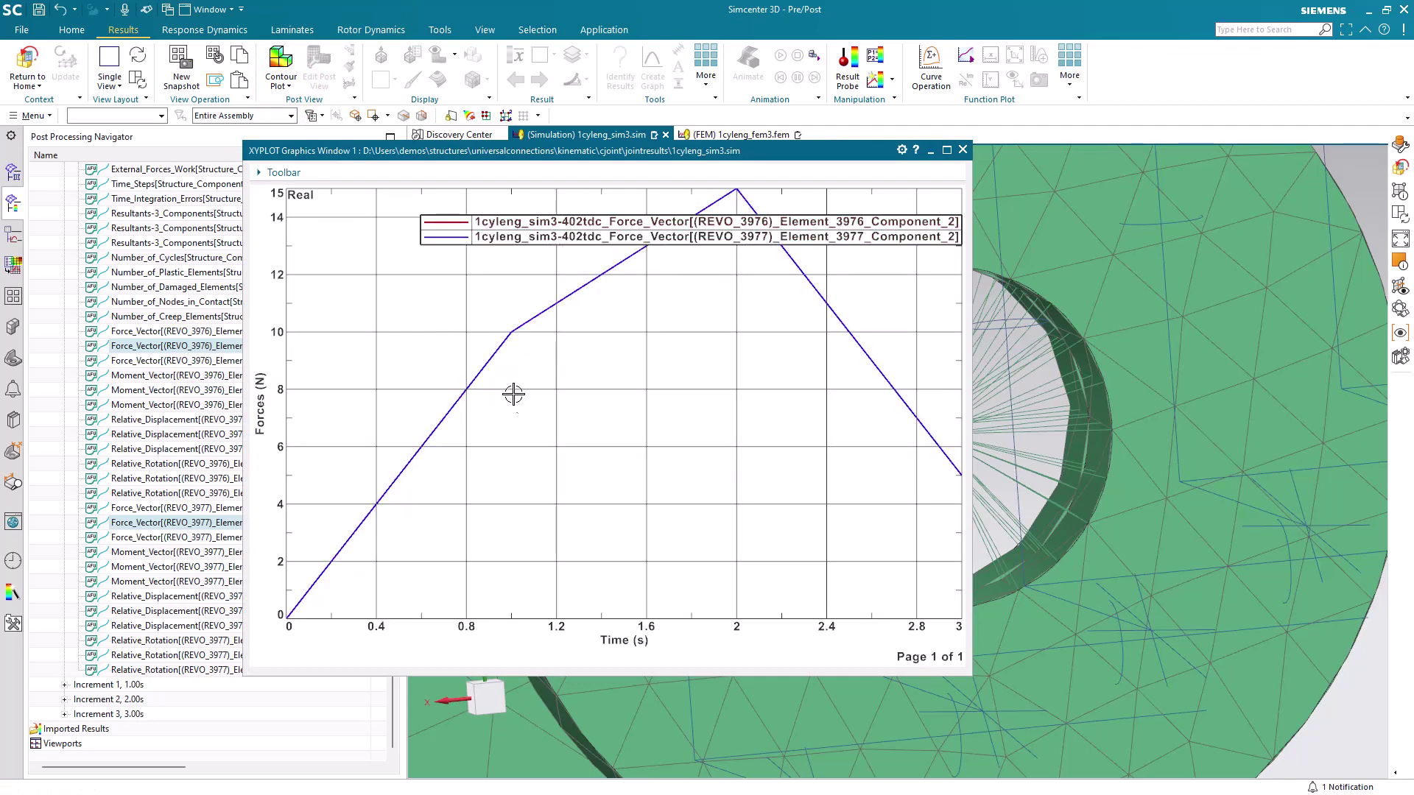
- Turn on a probing mode in the force graph and probe both joint force curves at 1, 2 and 3 s
right_click(533, 416)
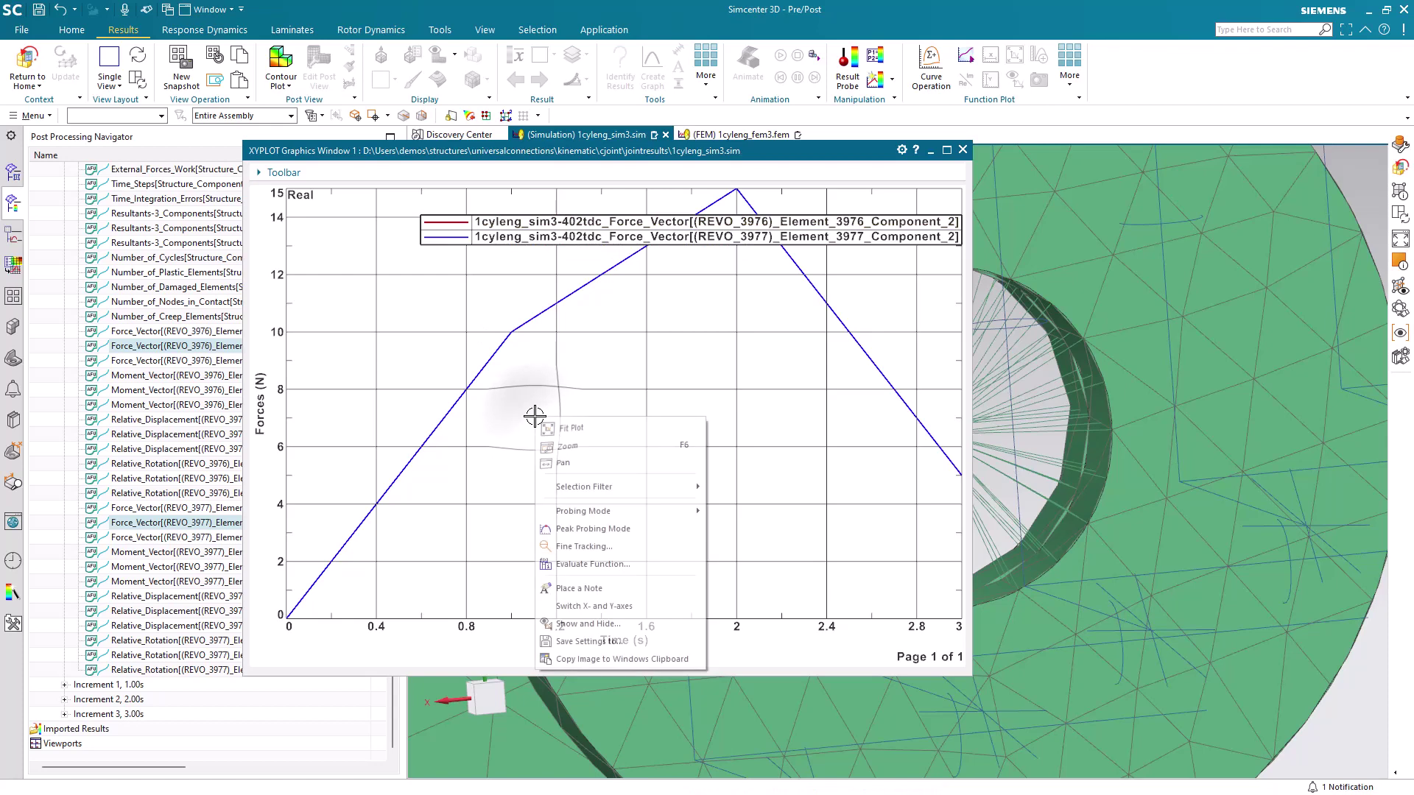
click(599, 514)
click(724, 512)
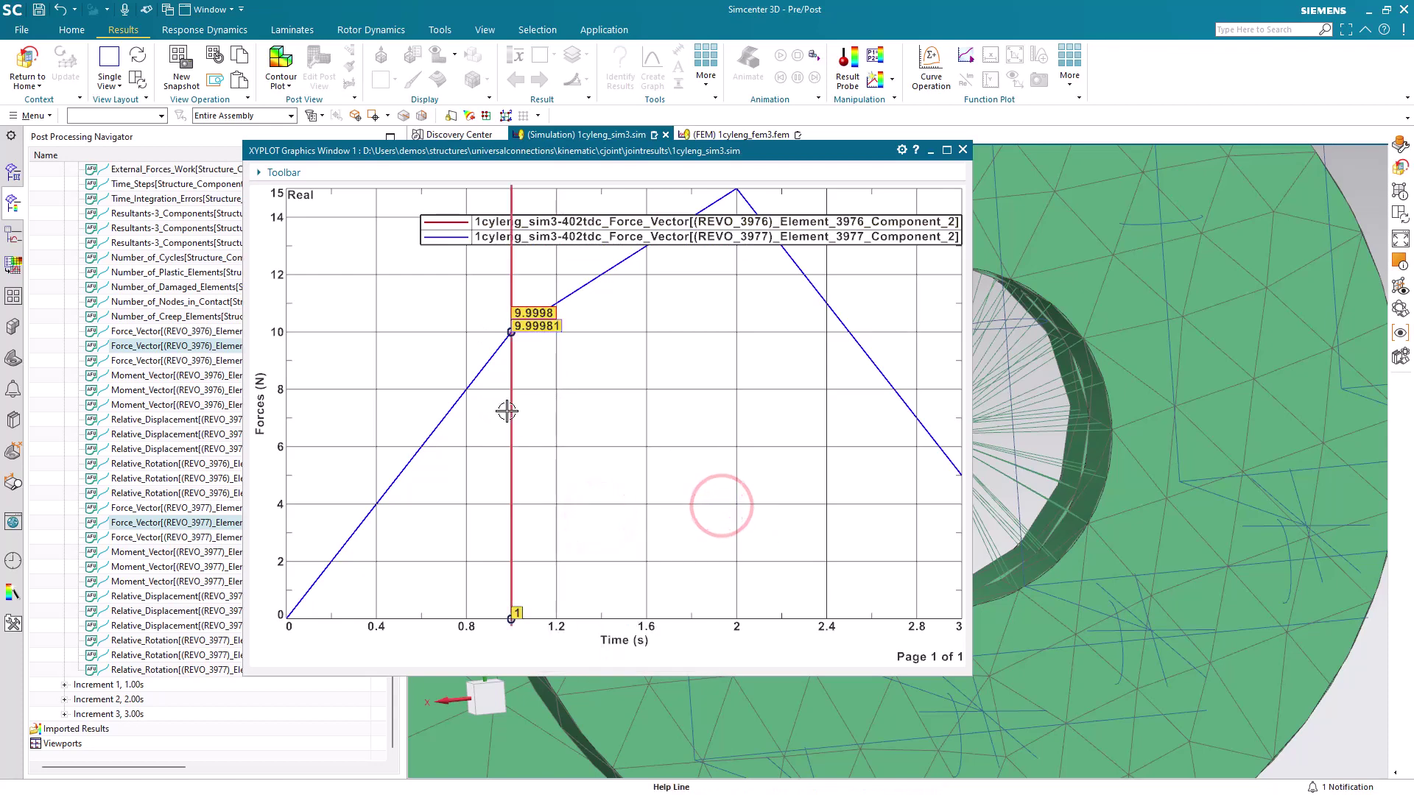
click(506, 411)
click(670, 403)
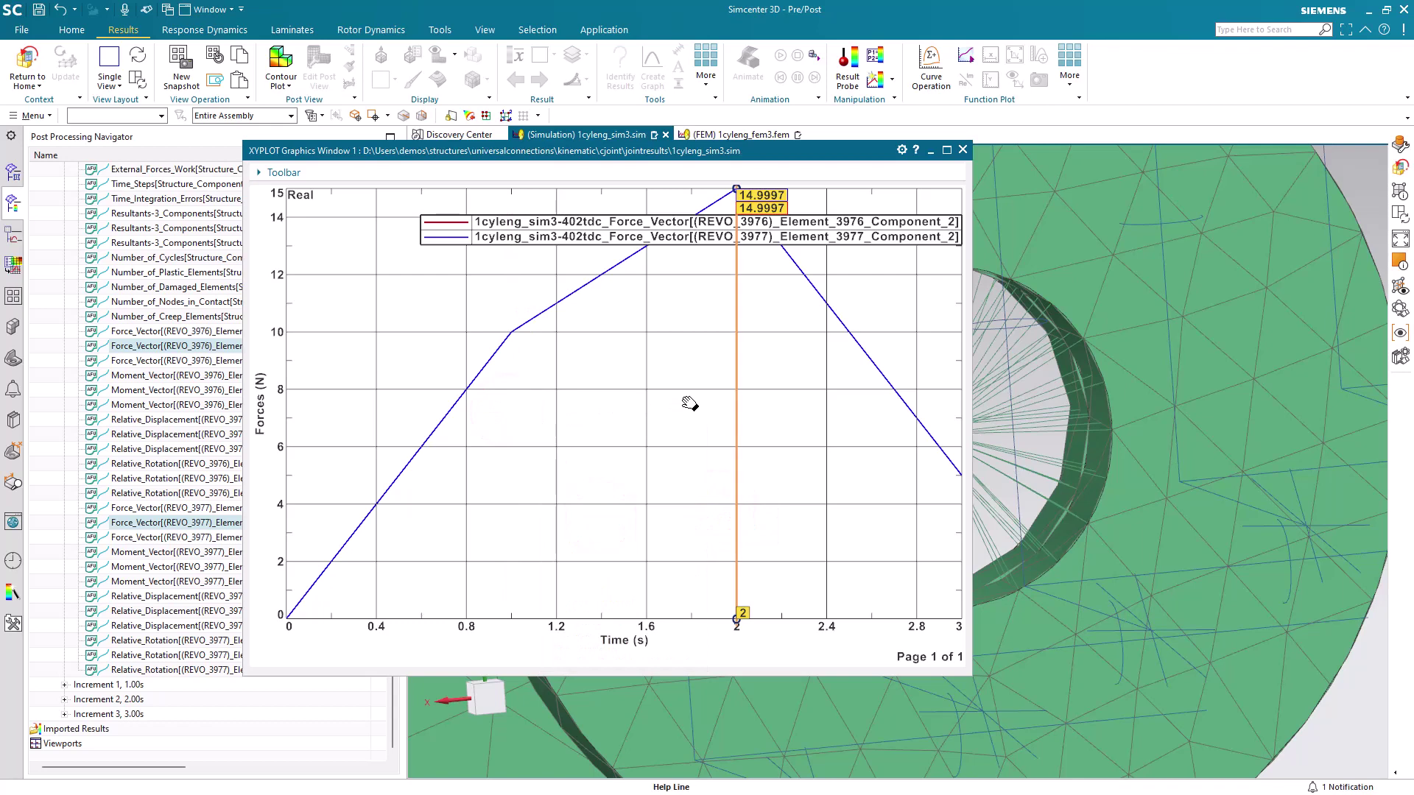
click(876, 455)
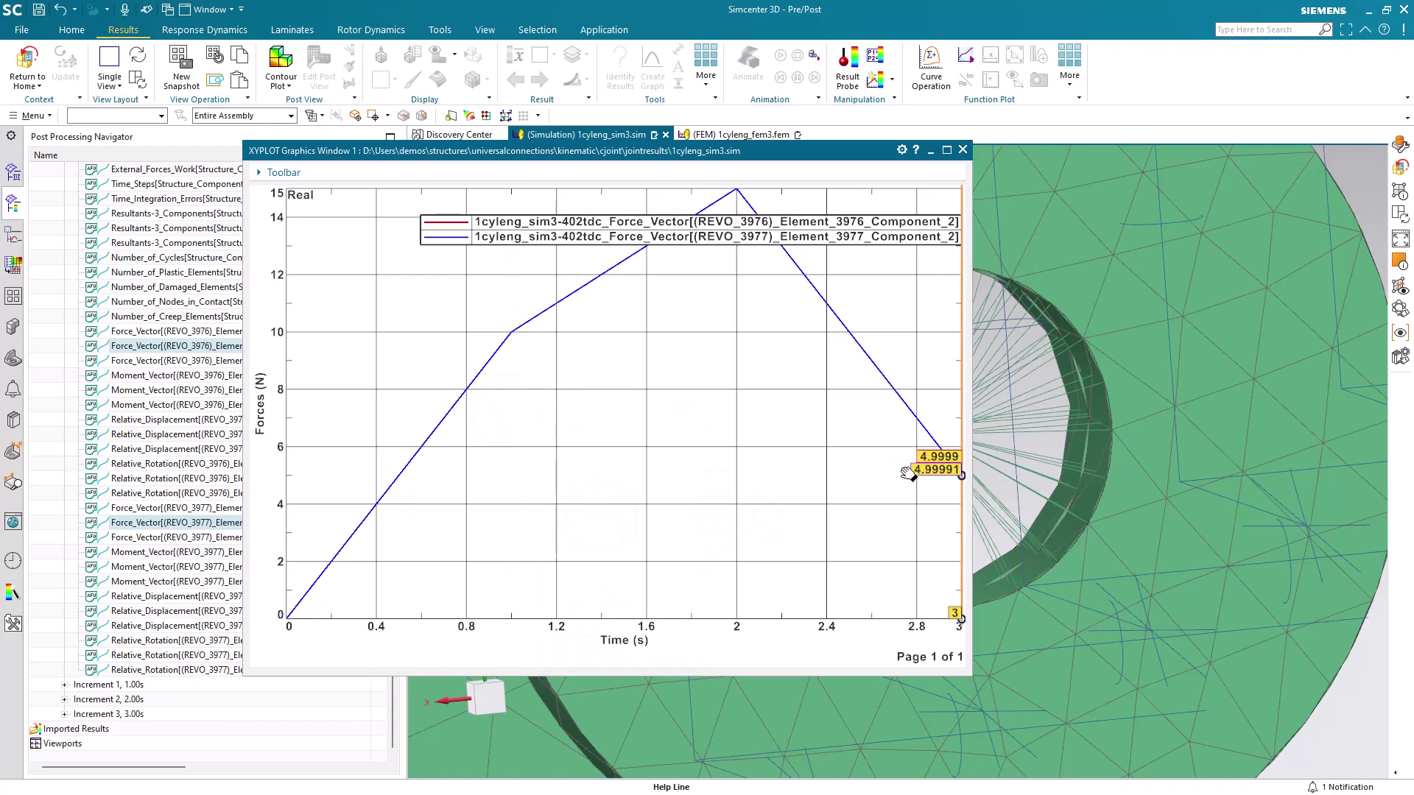